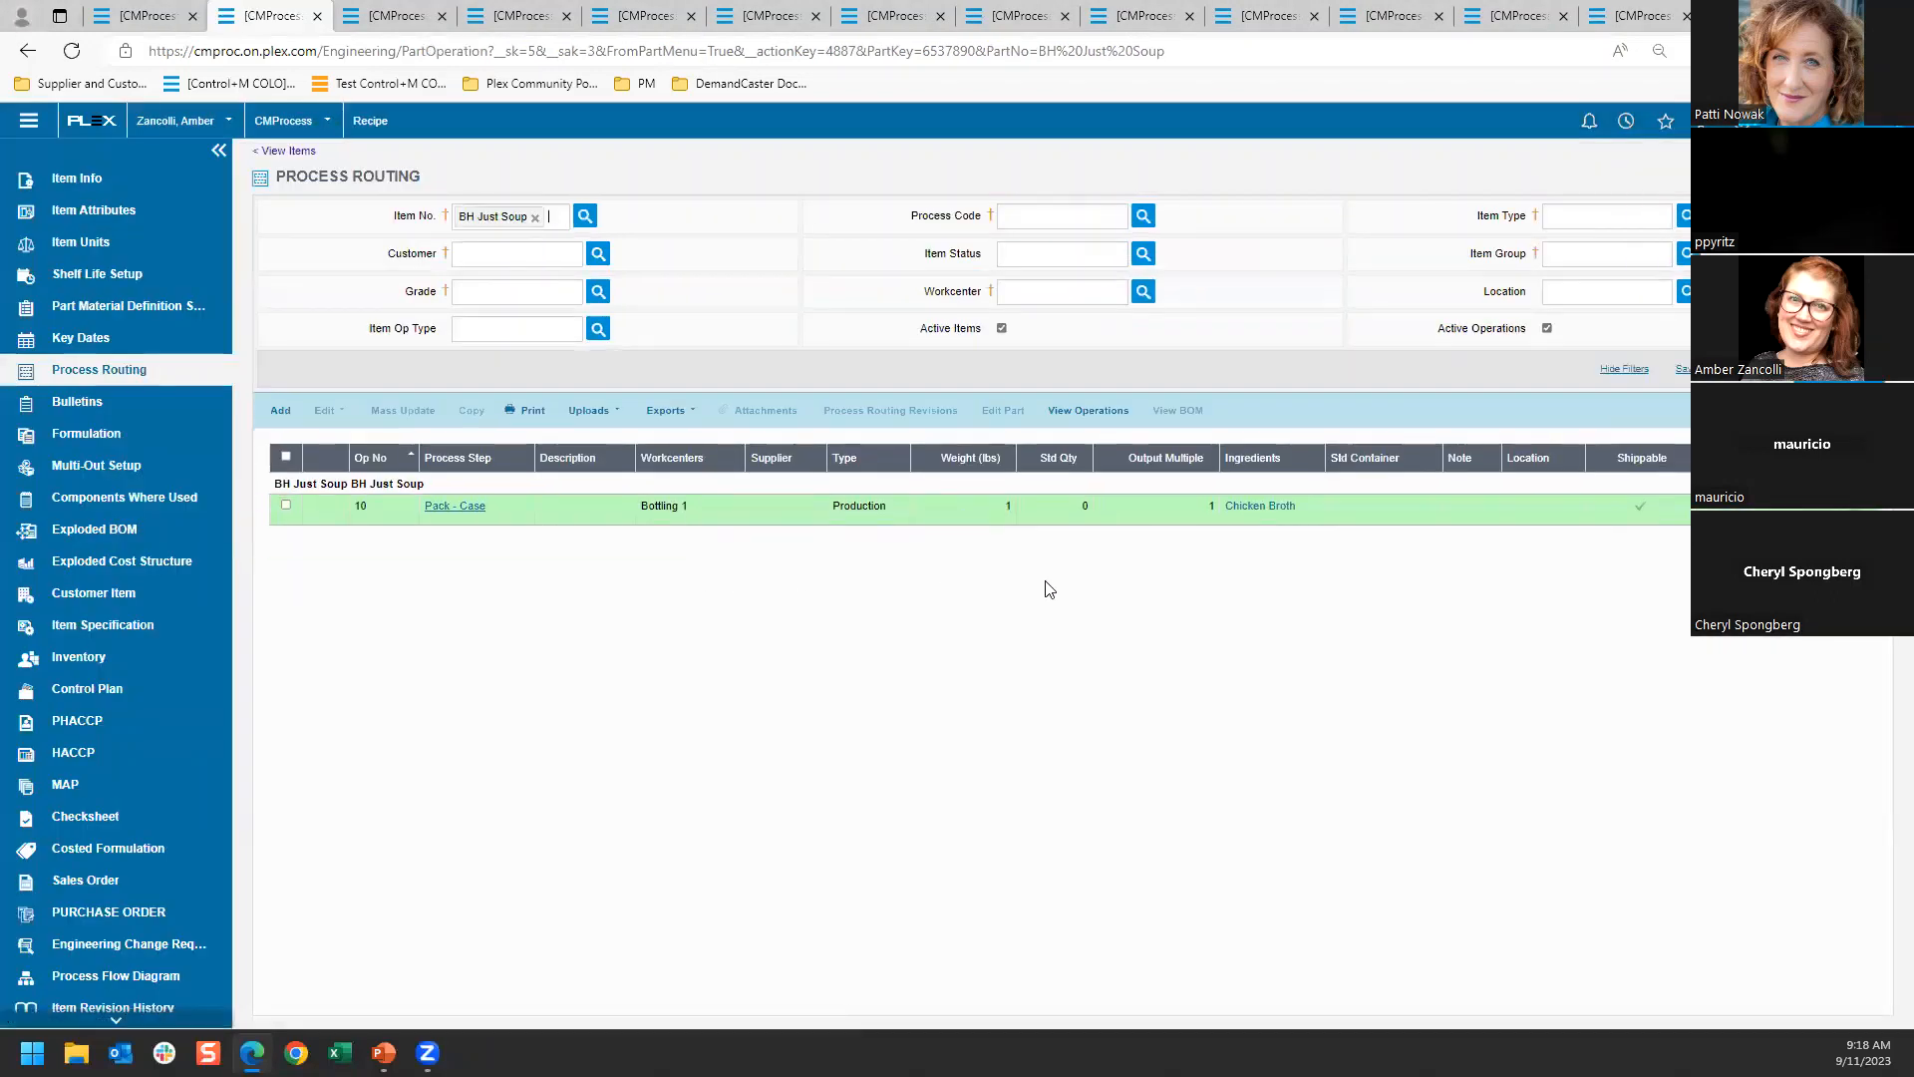
Review the BH Just Soup item and BHCust's customer item record for it, including the Bill And Hold setting and available invoice options
{"action": "left_click", "coordinate": [27, 51]}
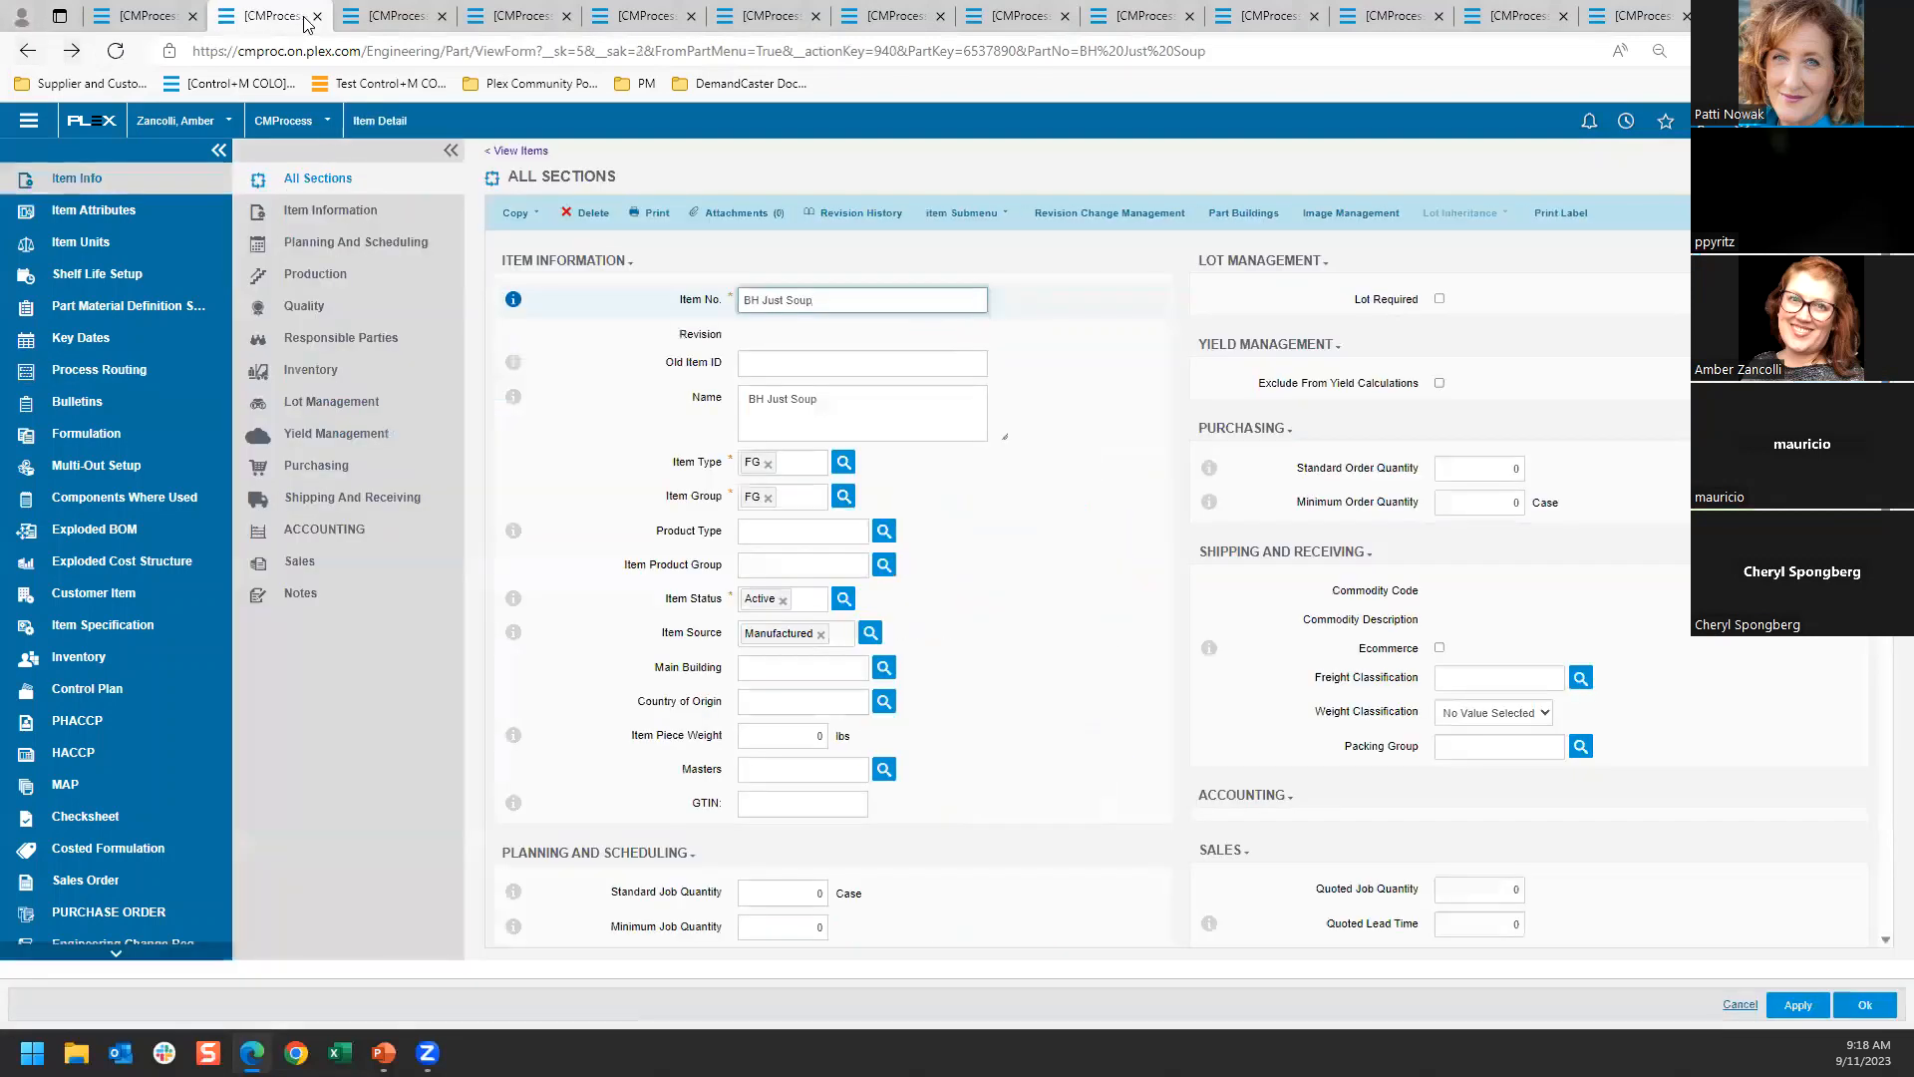
{"action": "left_click", "coordinate": [369, 18]}
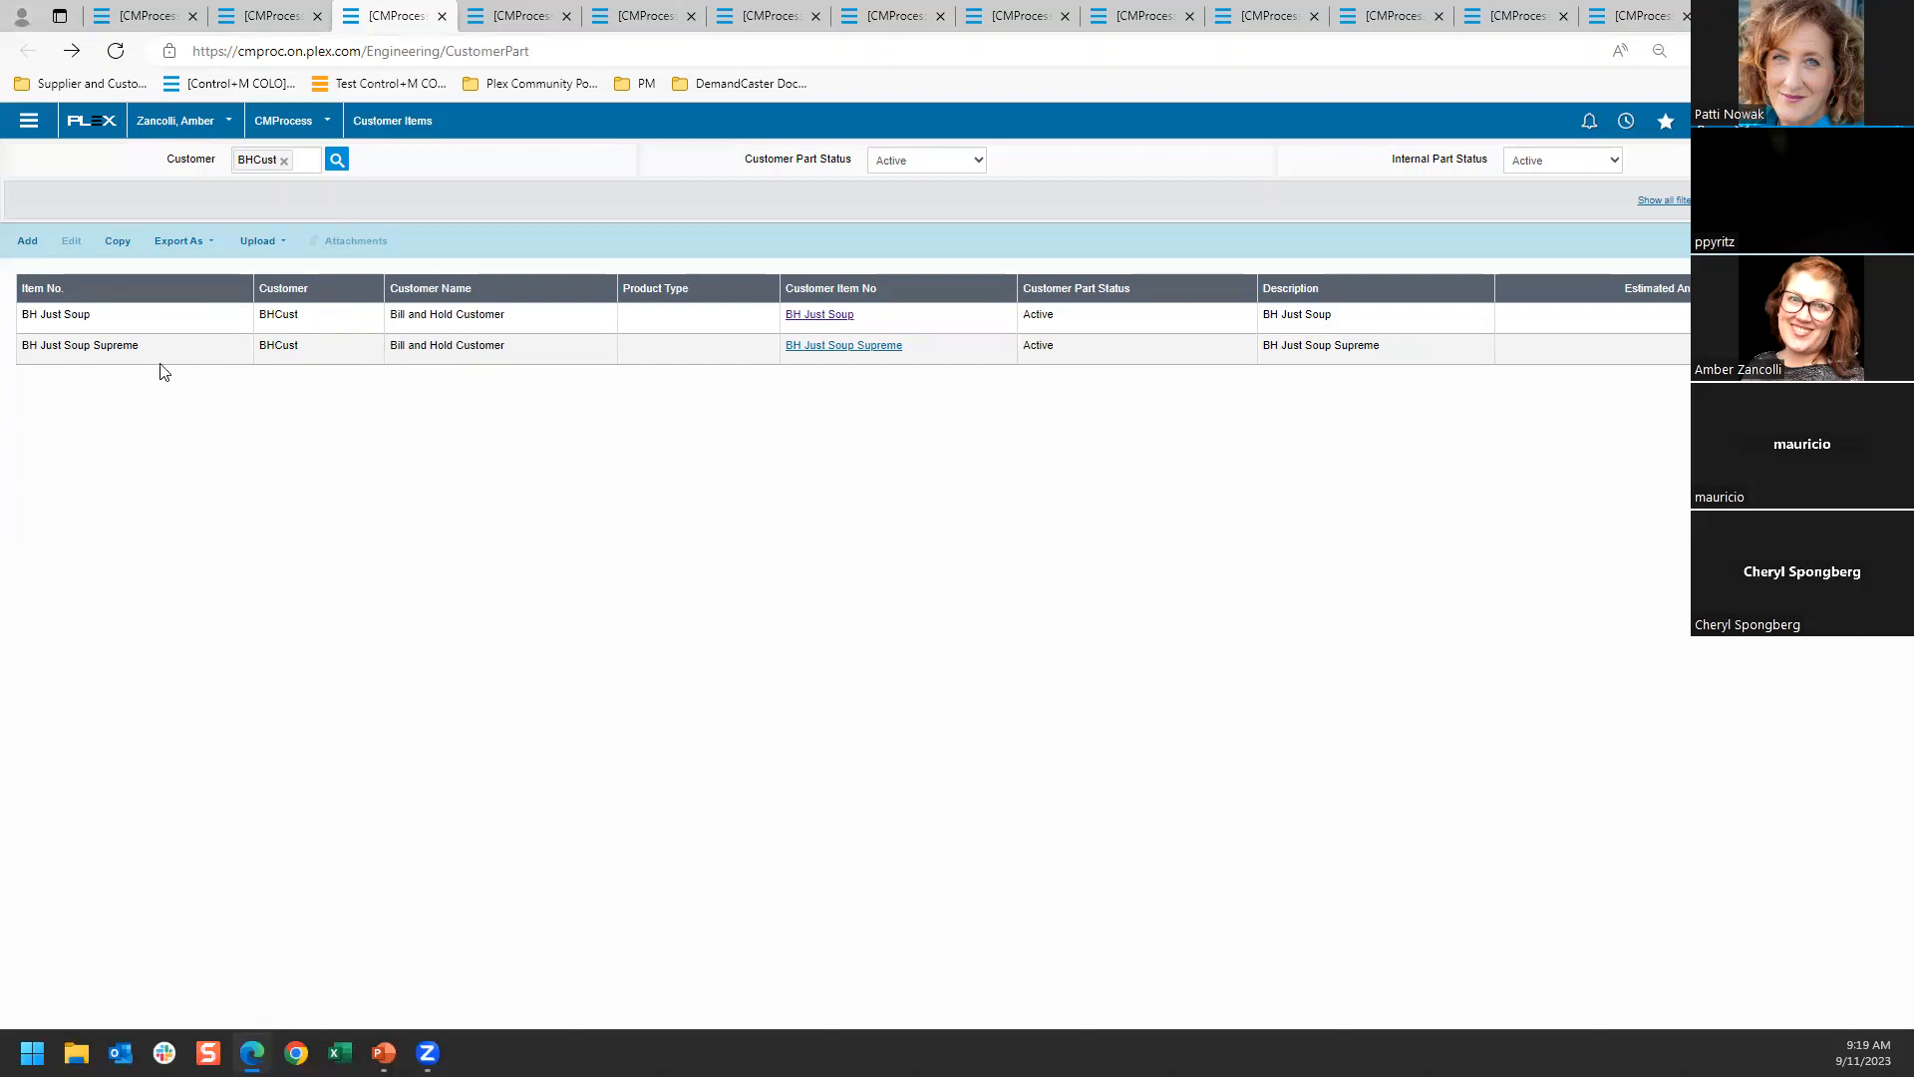
{"action": "left_click", "coordinate": [821, 314]}
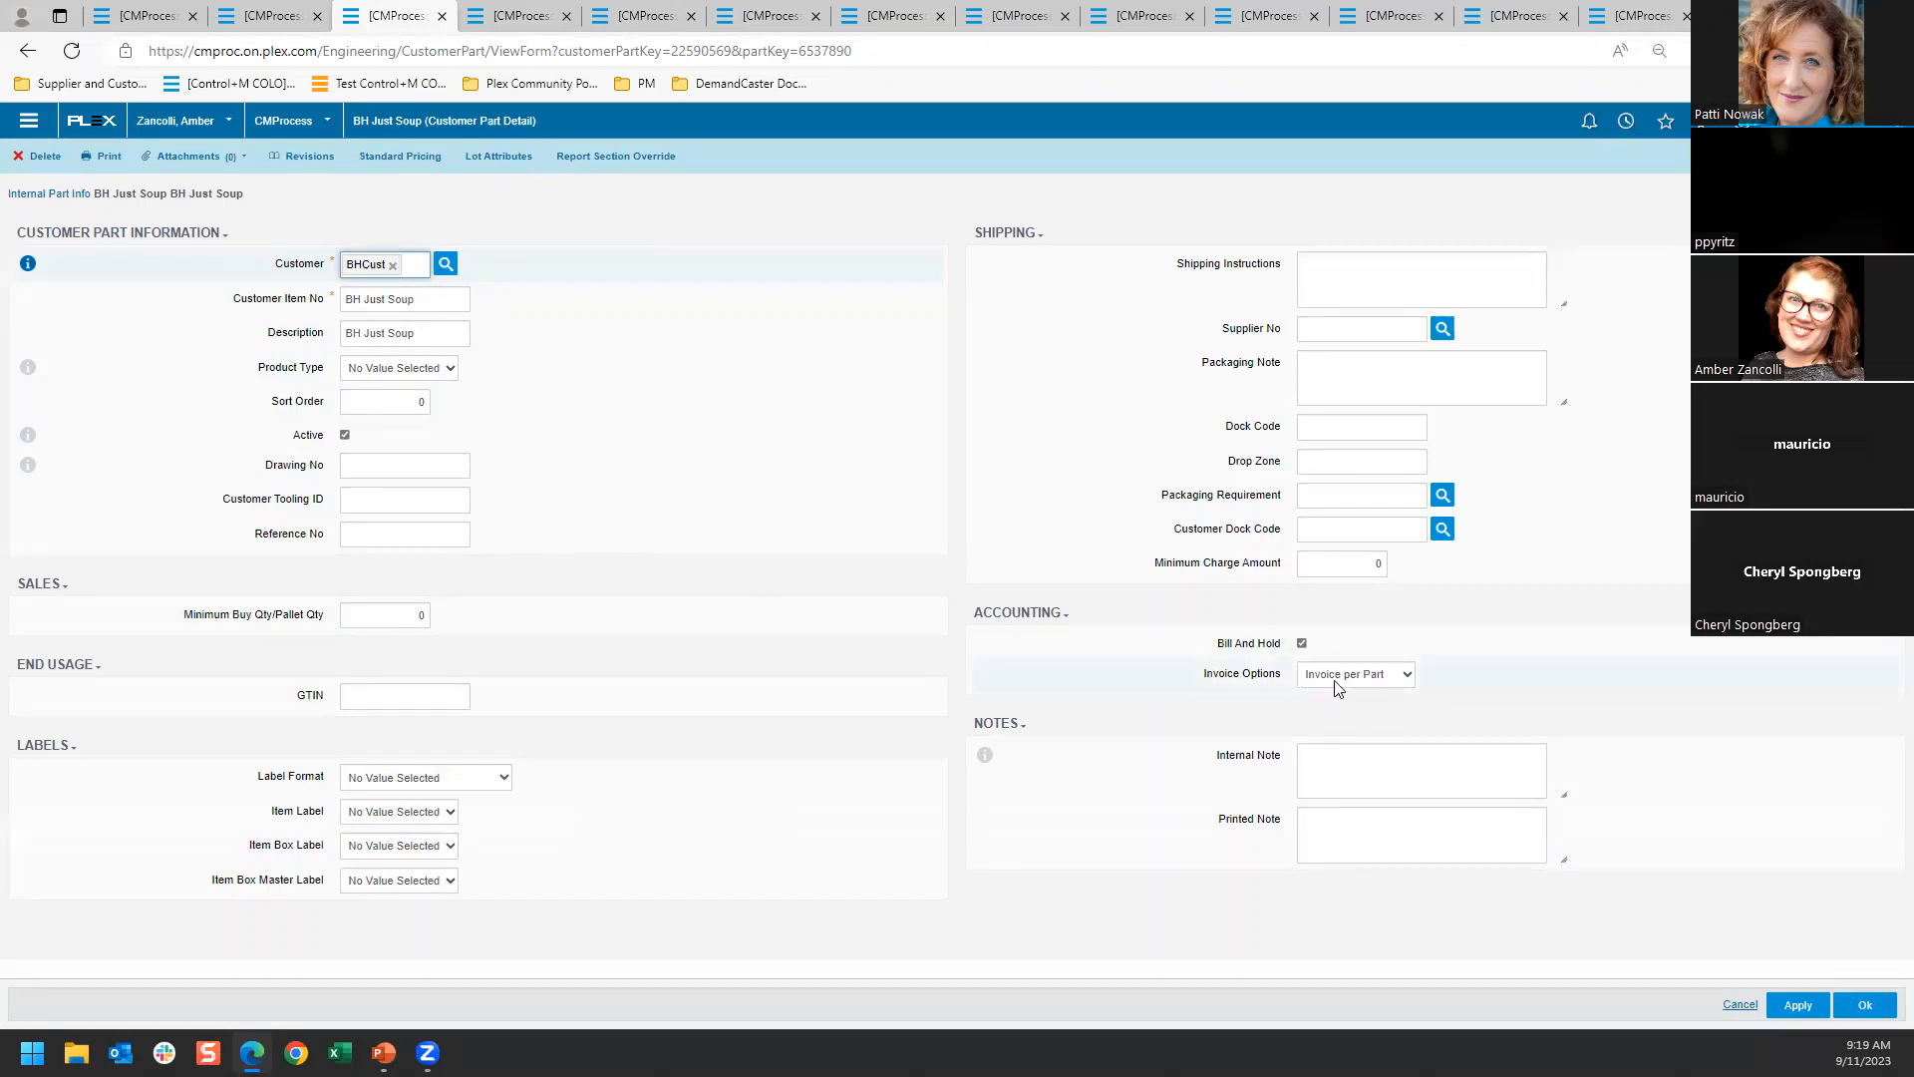
{"action": "left_click", "coordinate": [1408, 682]}
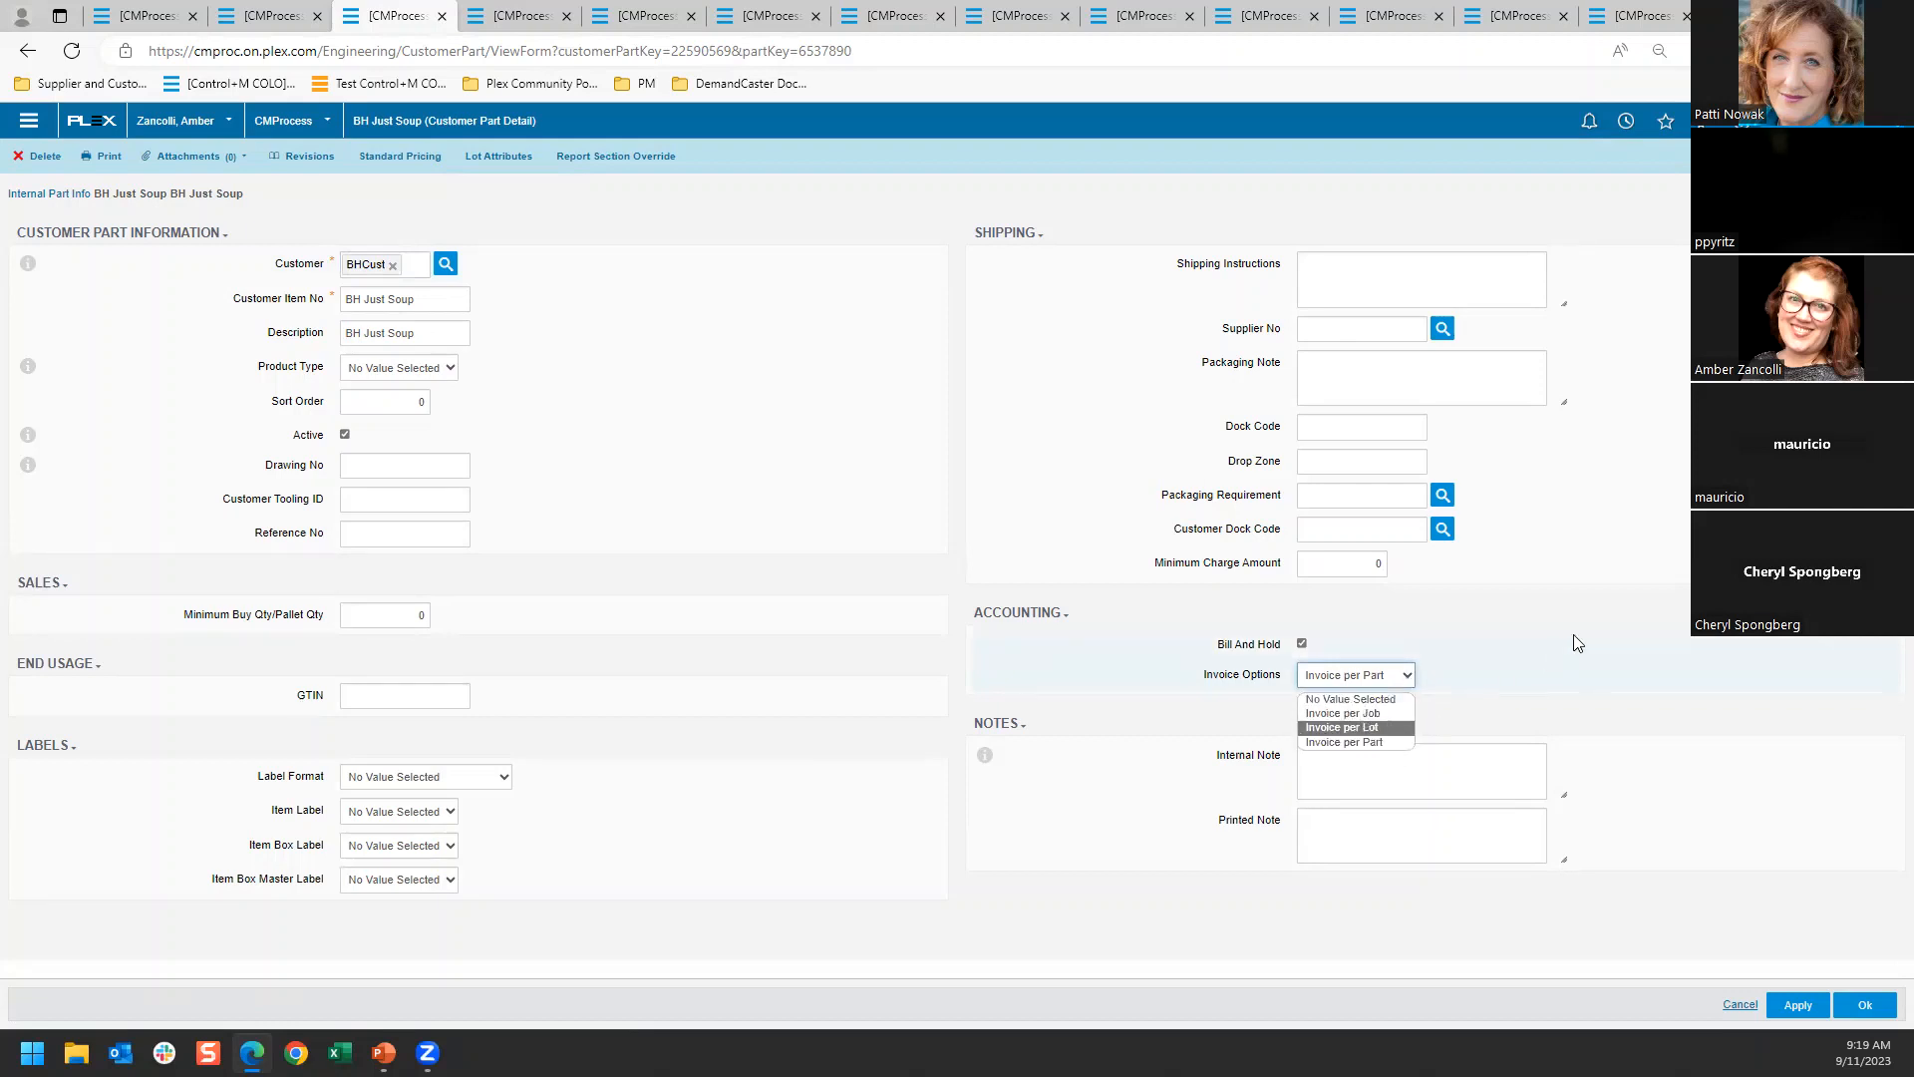
{"action": "left_click", "coordinate": [1535, 616]}
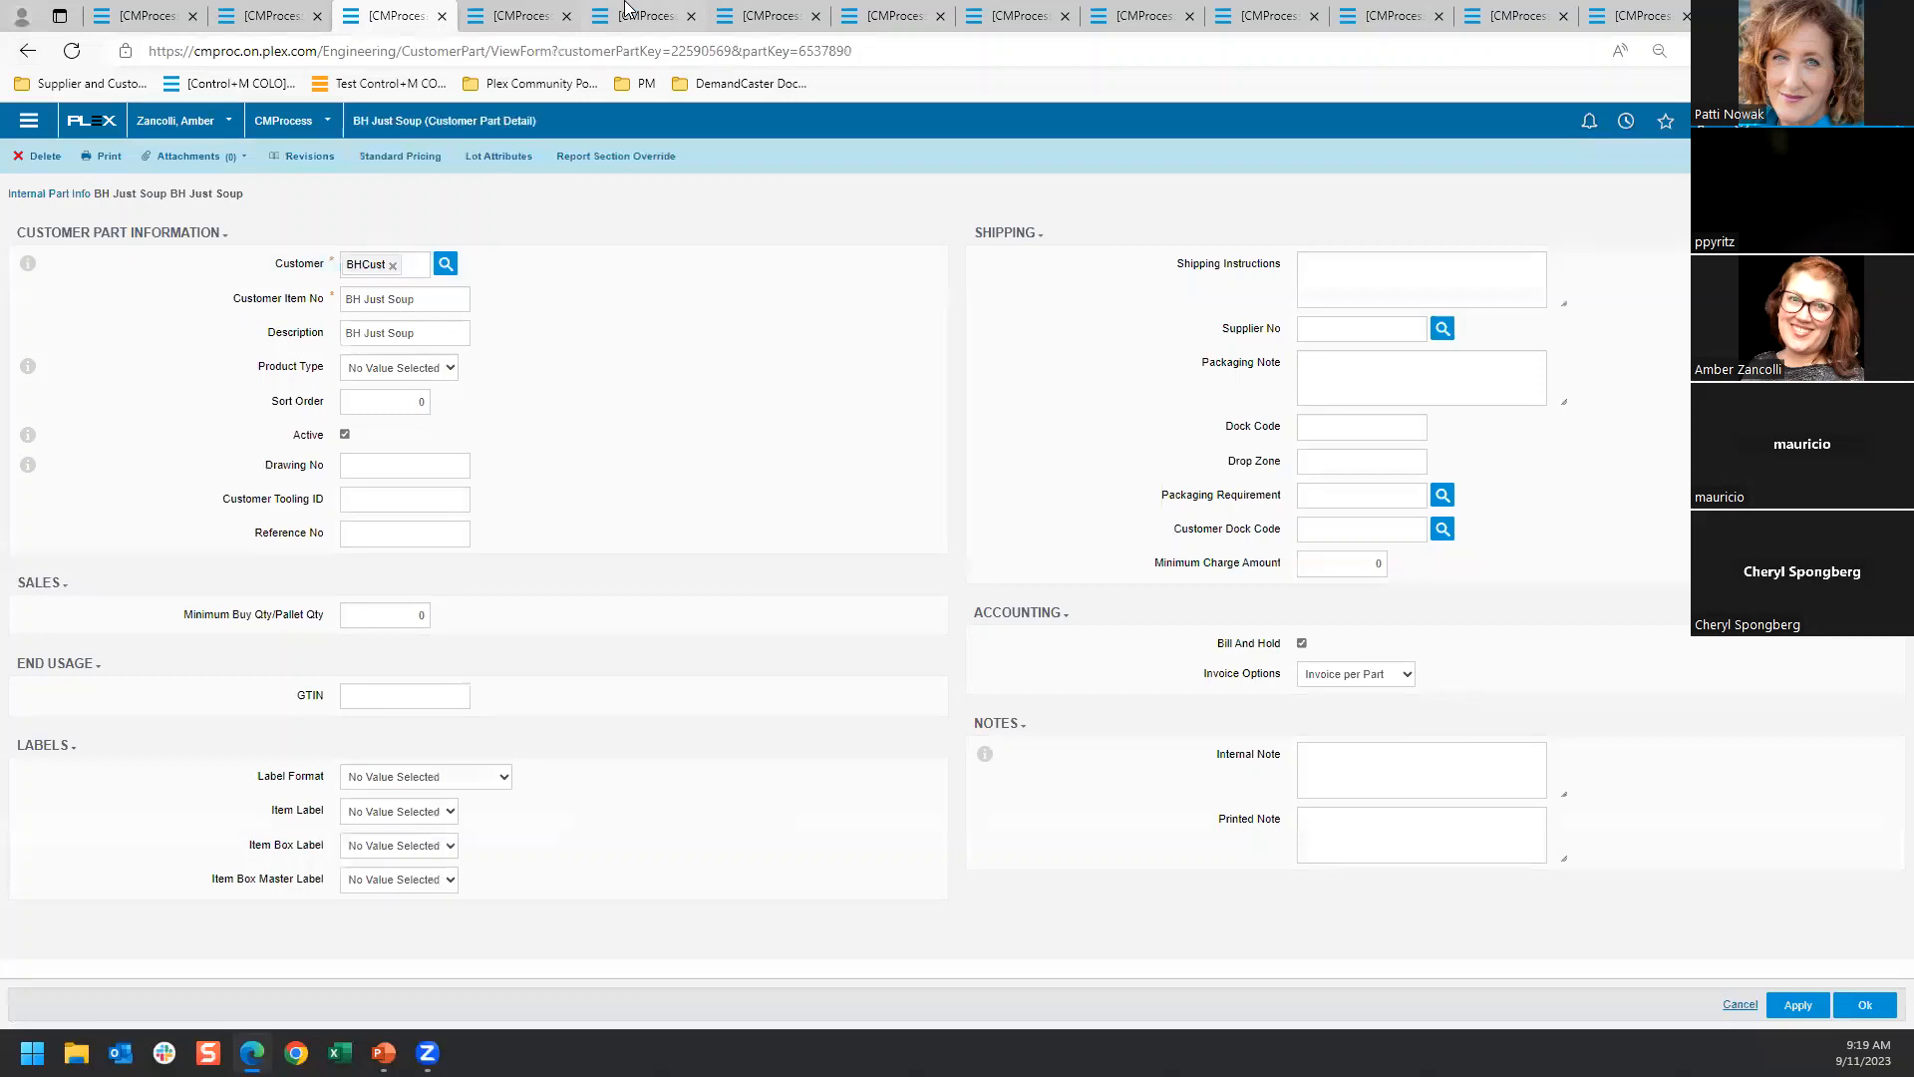
Start a new sales order for customer BHCust with Springfield as the ship-to location
{"action": "left_click", "coordinate": [518, 16]}
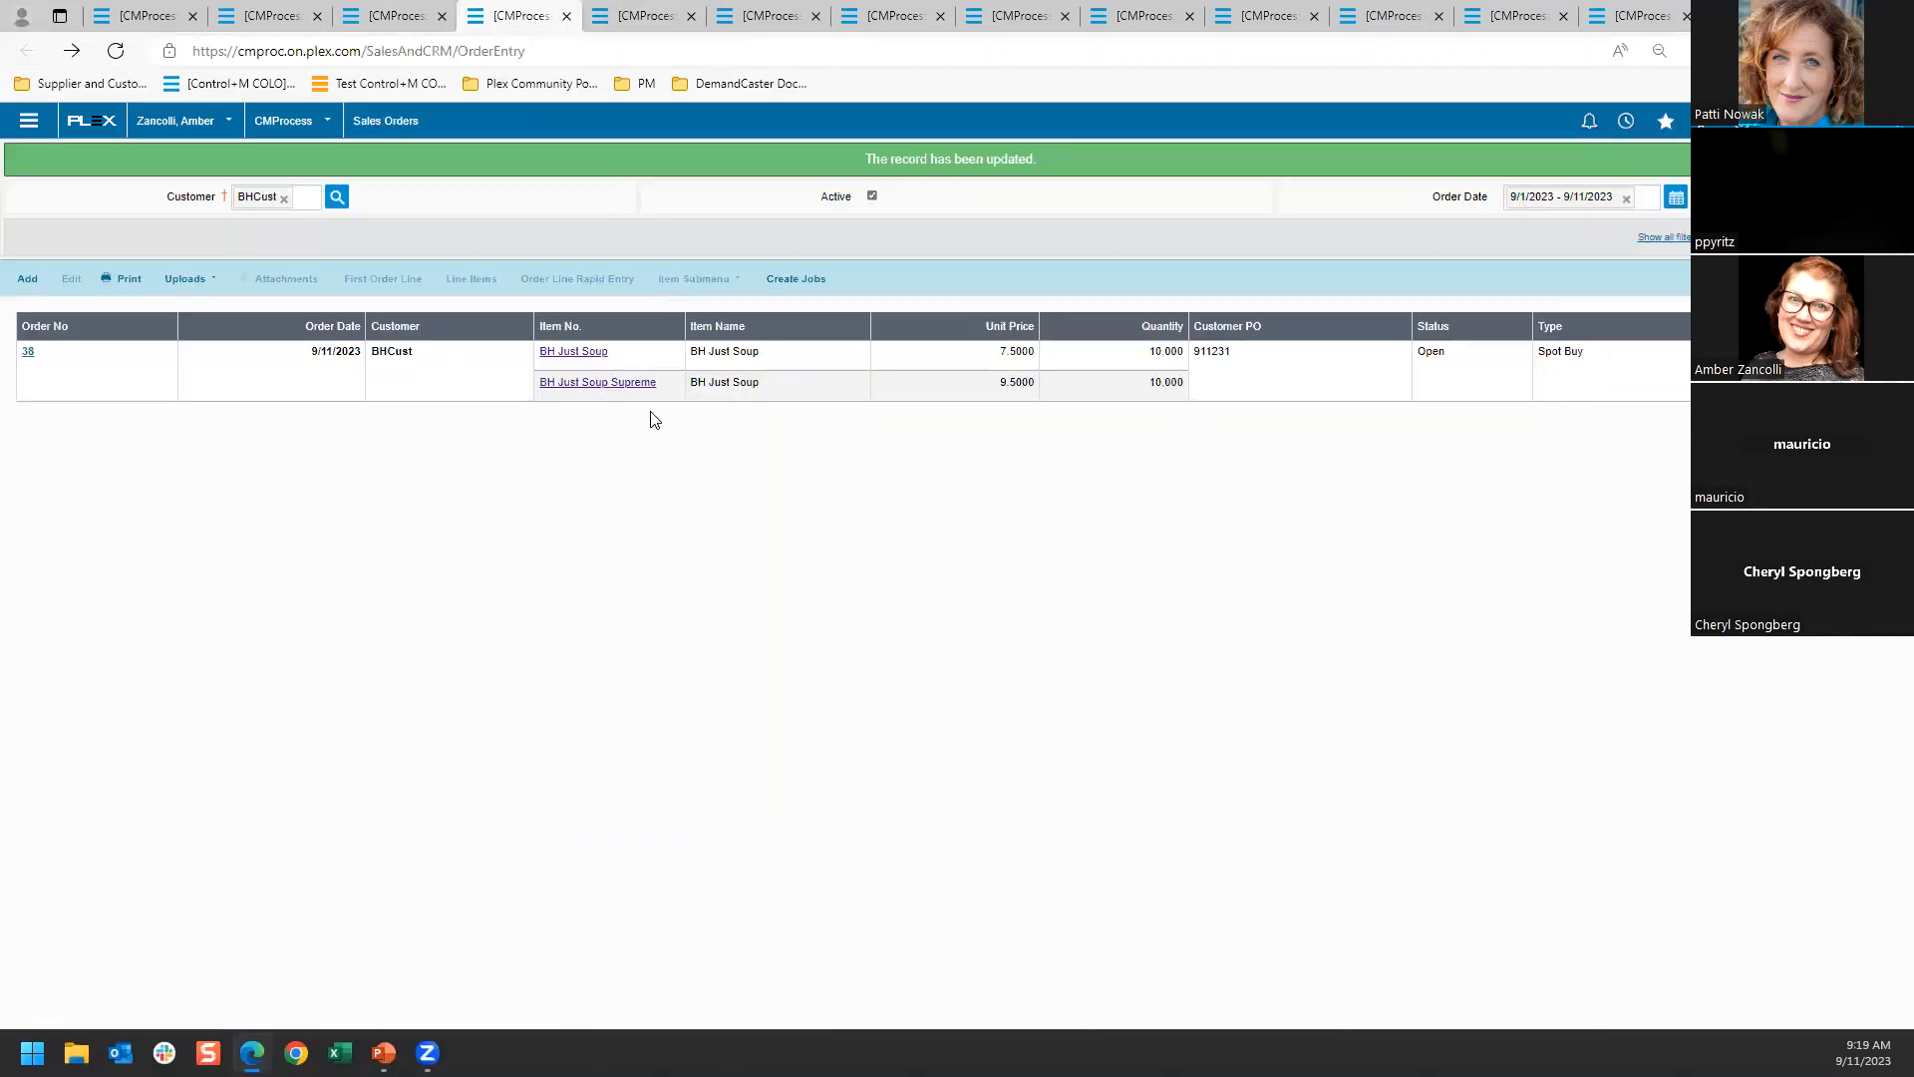
{"action": "left_click", "coordinate": [27, 279]}
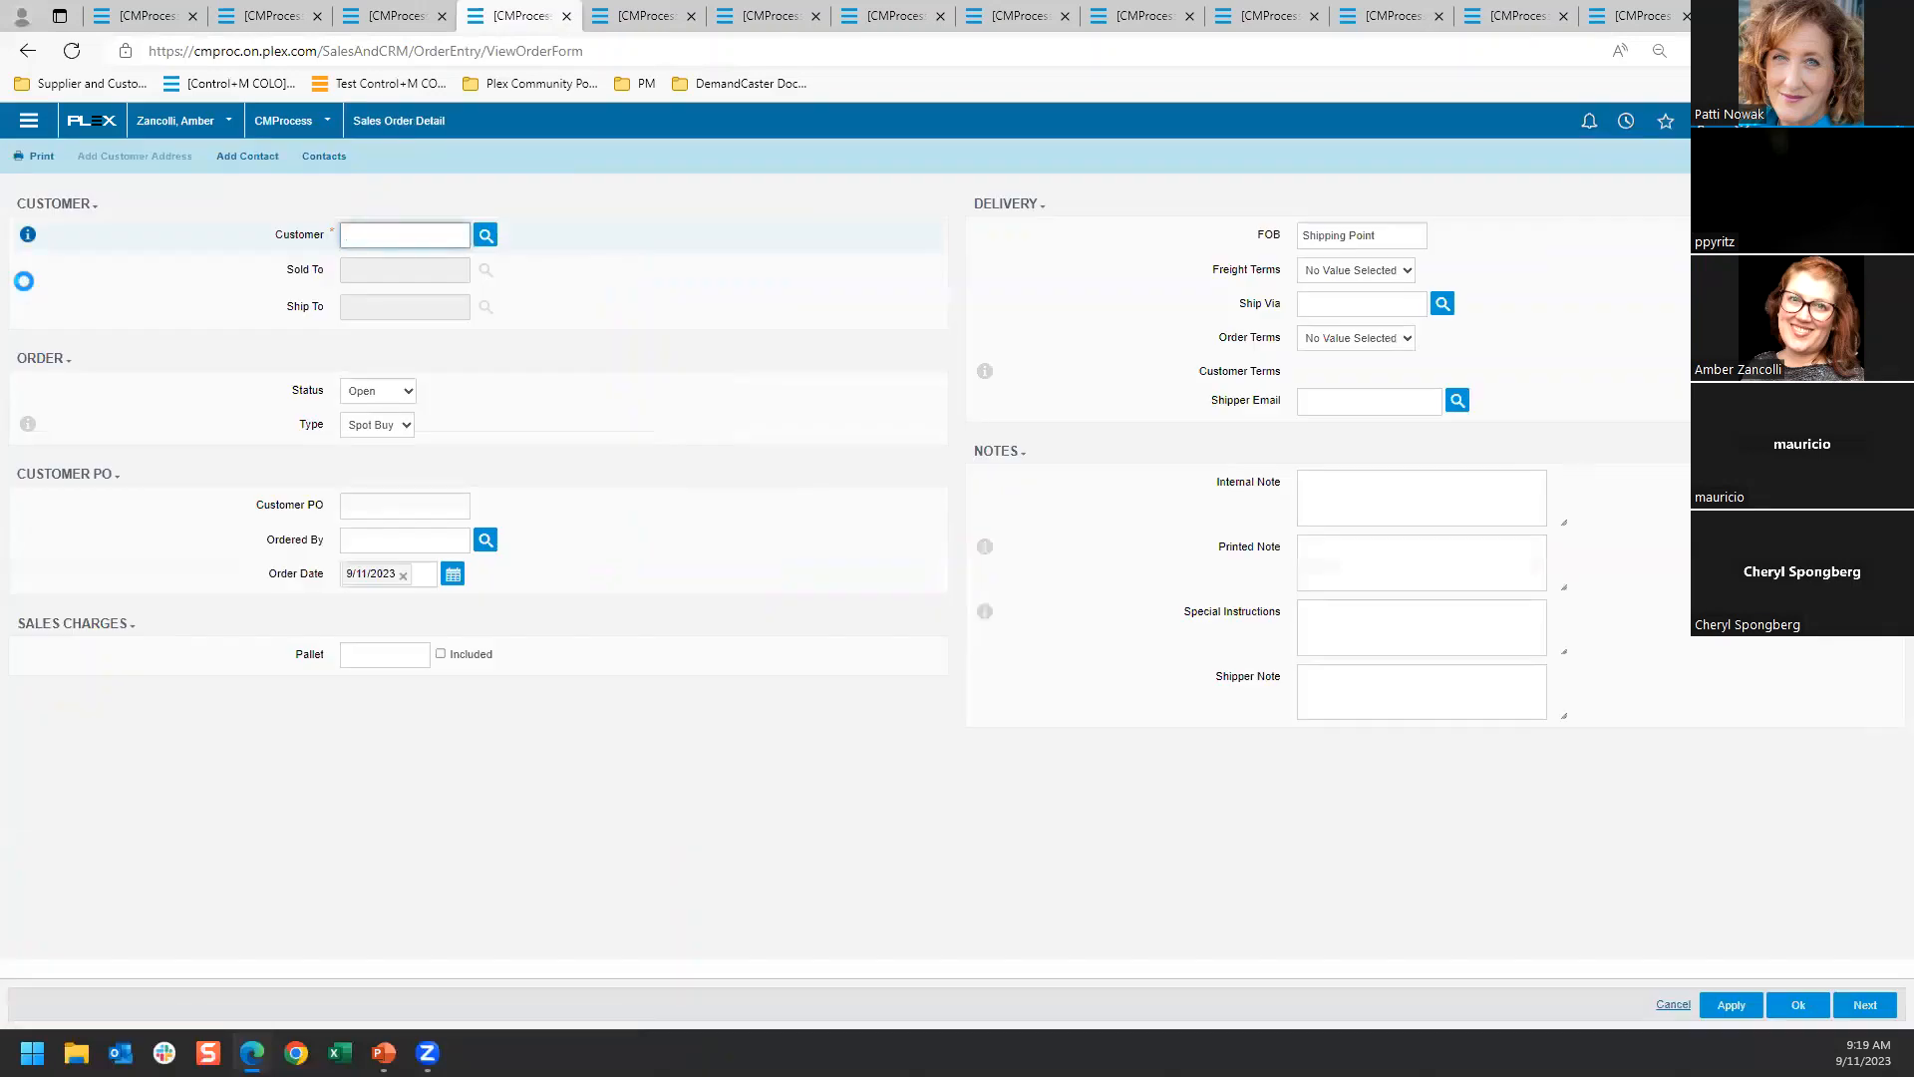
{"action": "left_click", "coordinate": [486, 234]}
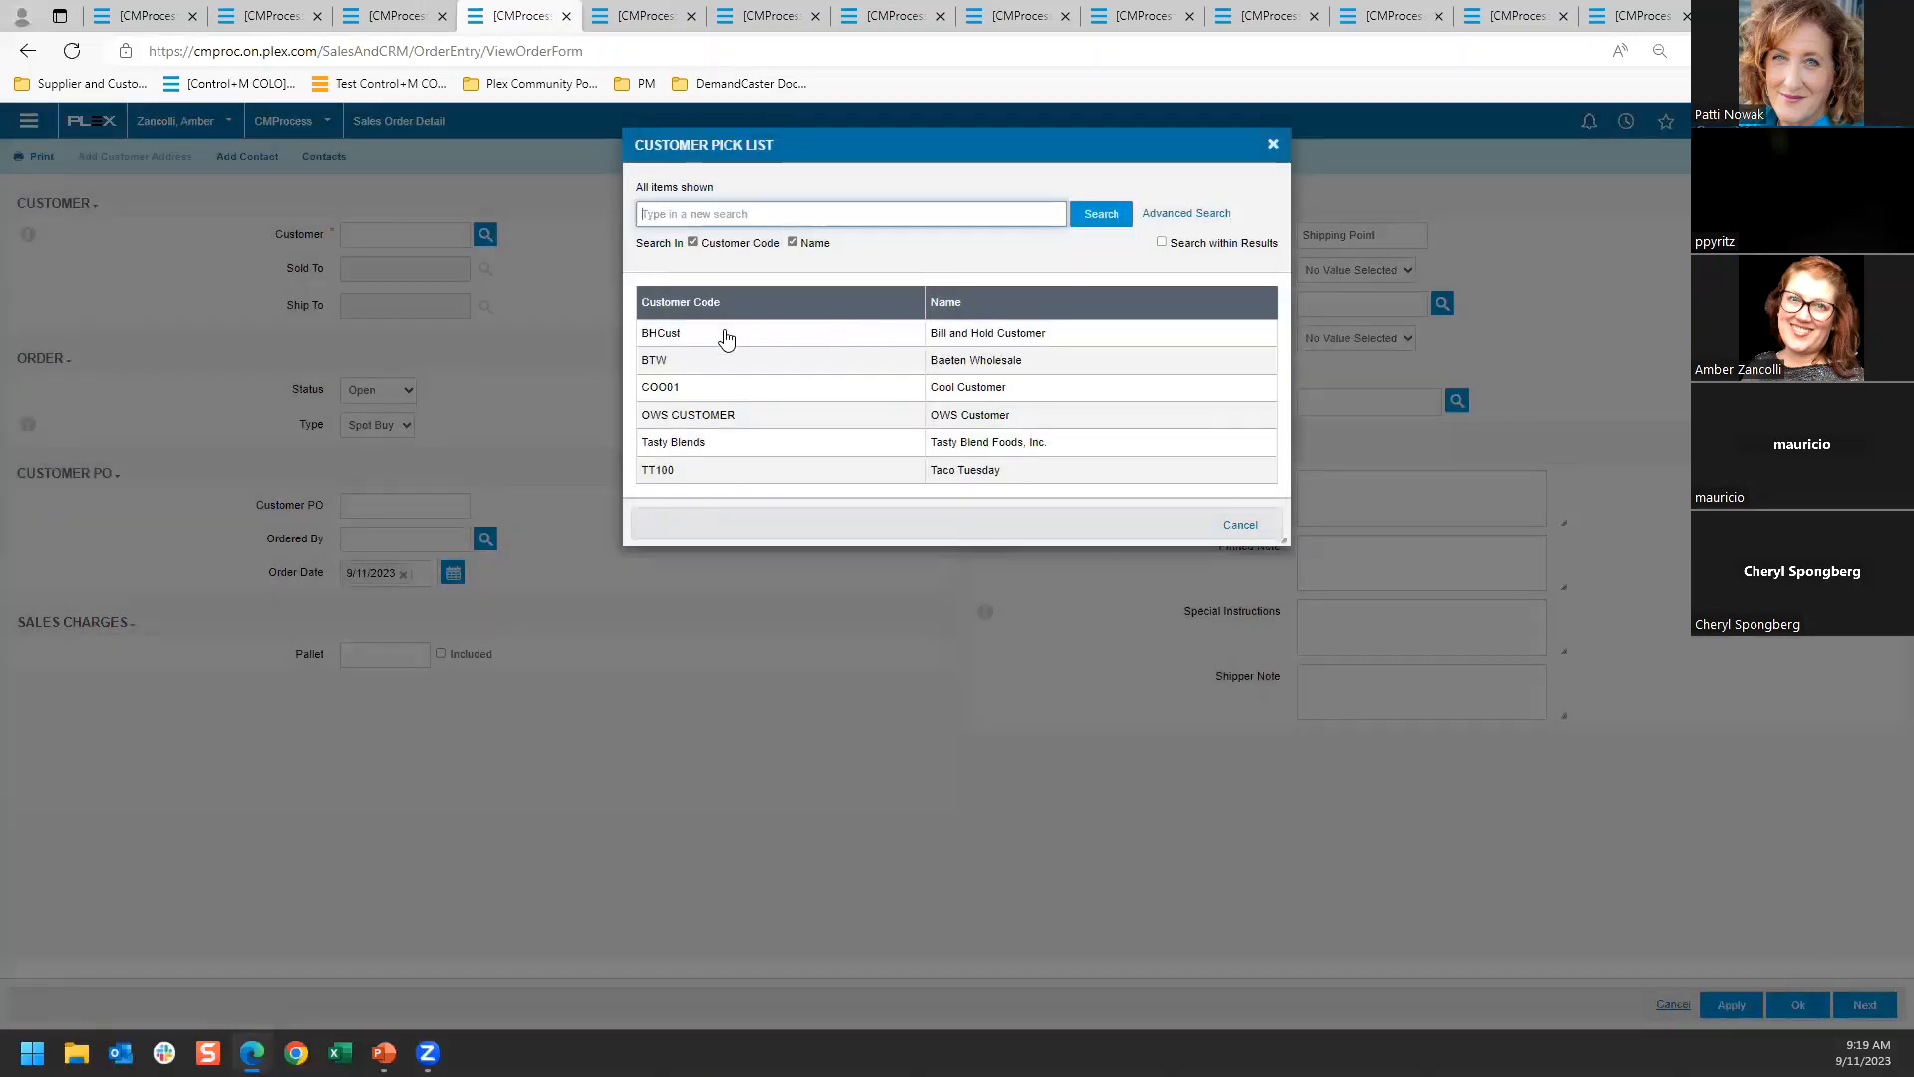
{"action": "left_click", "coordinate": [722, 333]}
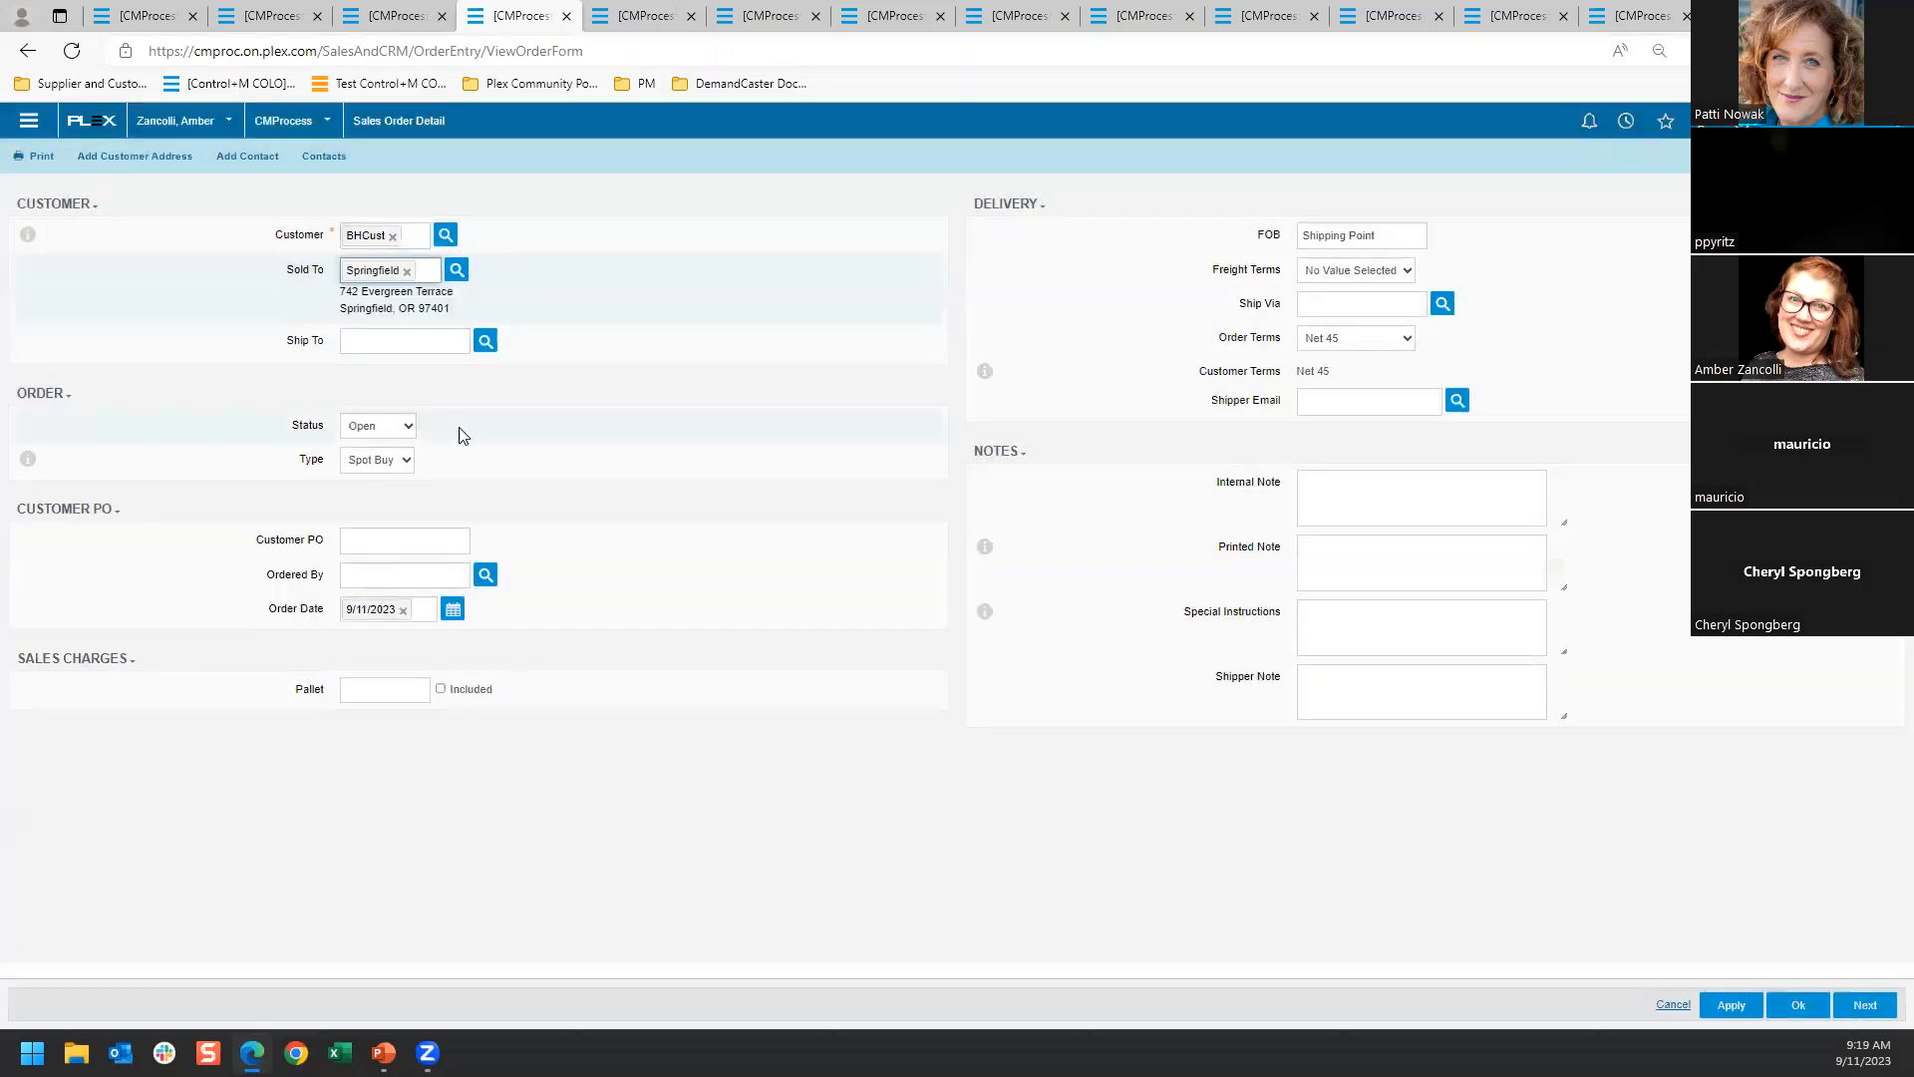
{"action": "left_click", "coordinate": [485, 340]}
Enter the customer PO number, set freight terms to Collect and ship via to Yellow Freight, and proceed to the order lines
{"action": "left_click", "coordinate": [416, 578]}
{"action": "type", "text": "123456"}
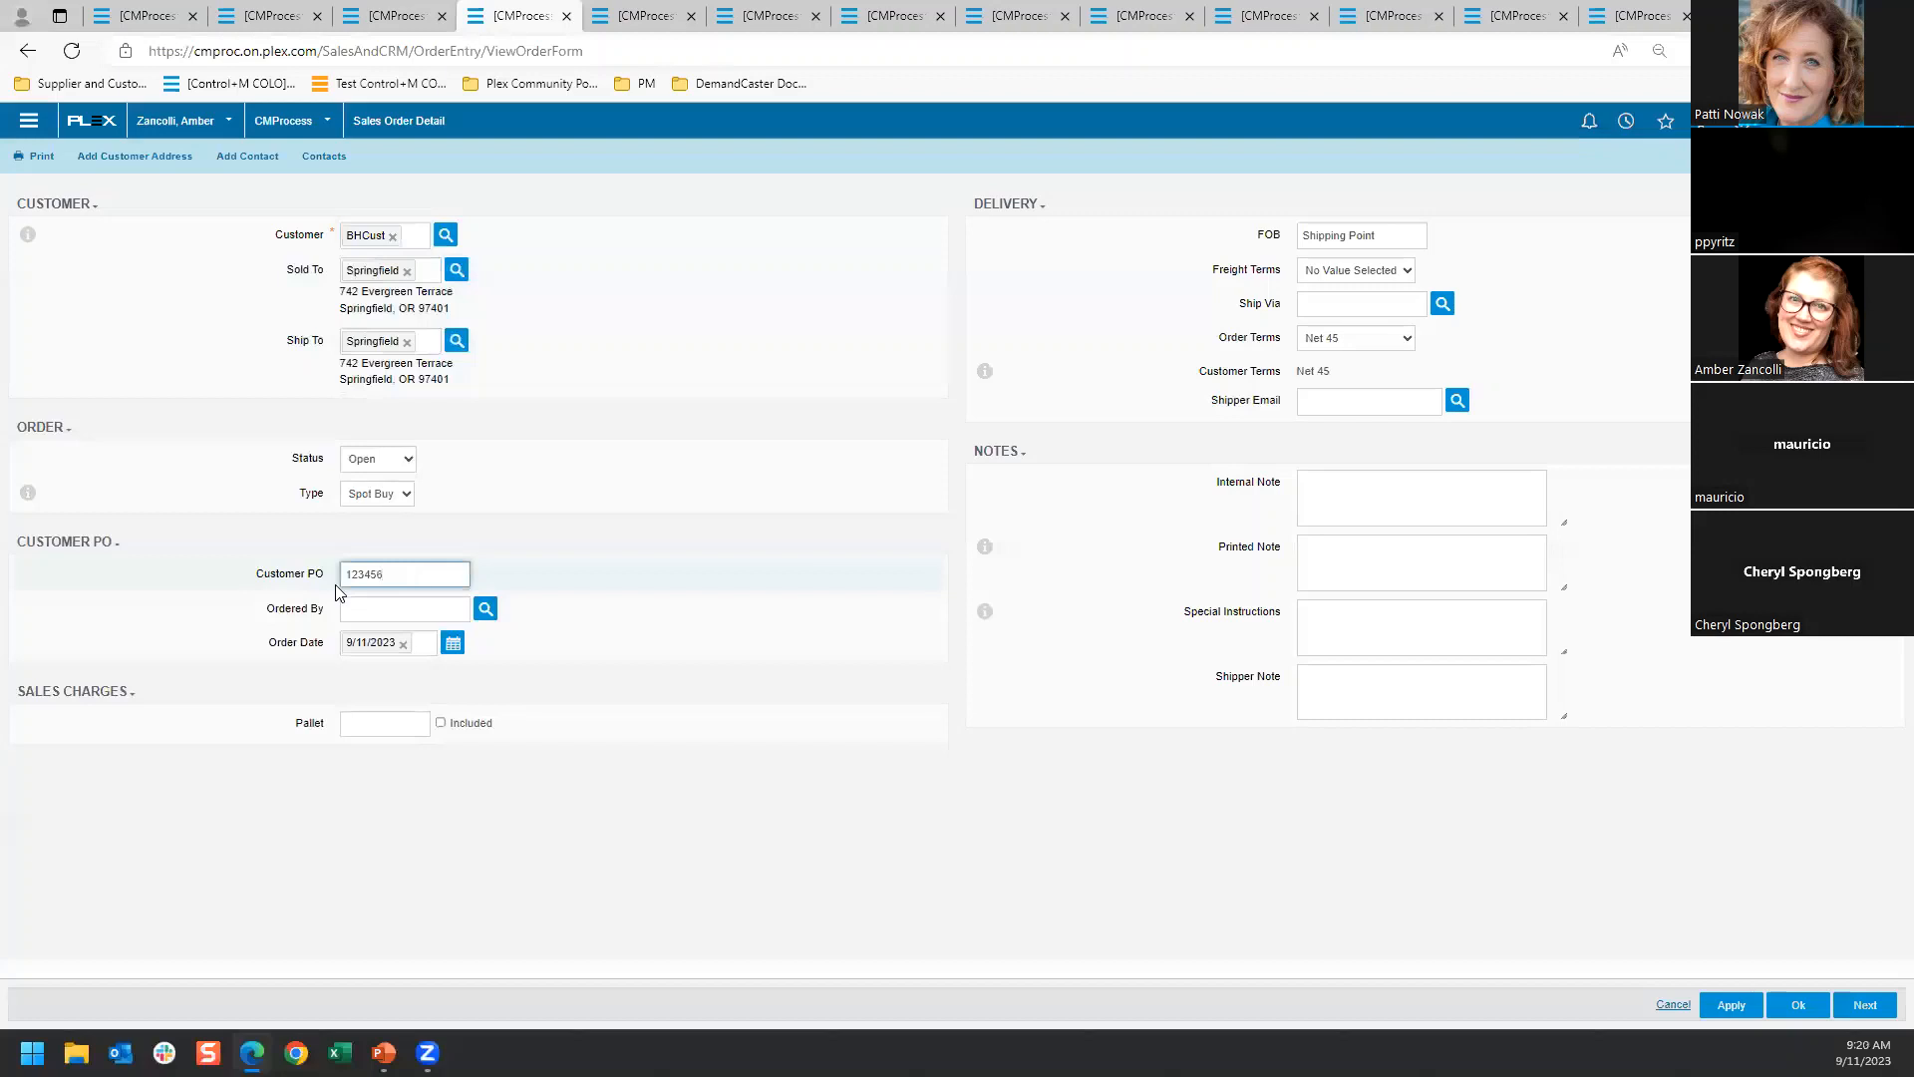
{"action": "type", "text": "789"}
{"action": "left_click", "coordinate": [1395, 269]}
{"action": "left_click", "coordinate": [1356, 321]}
{"action": "left_click", "coordinate": [1443, 303]}
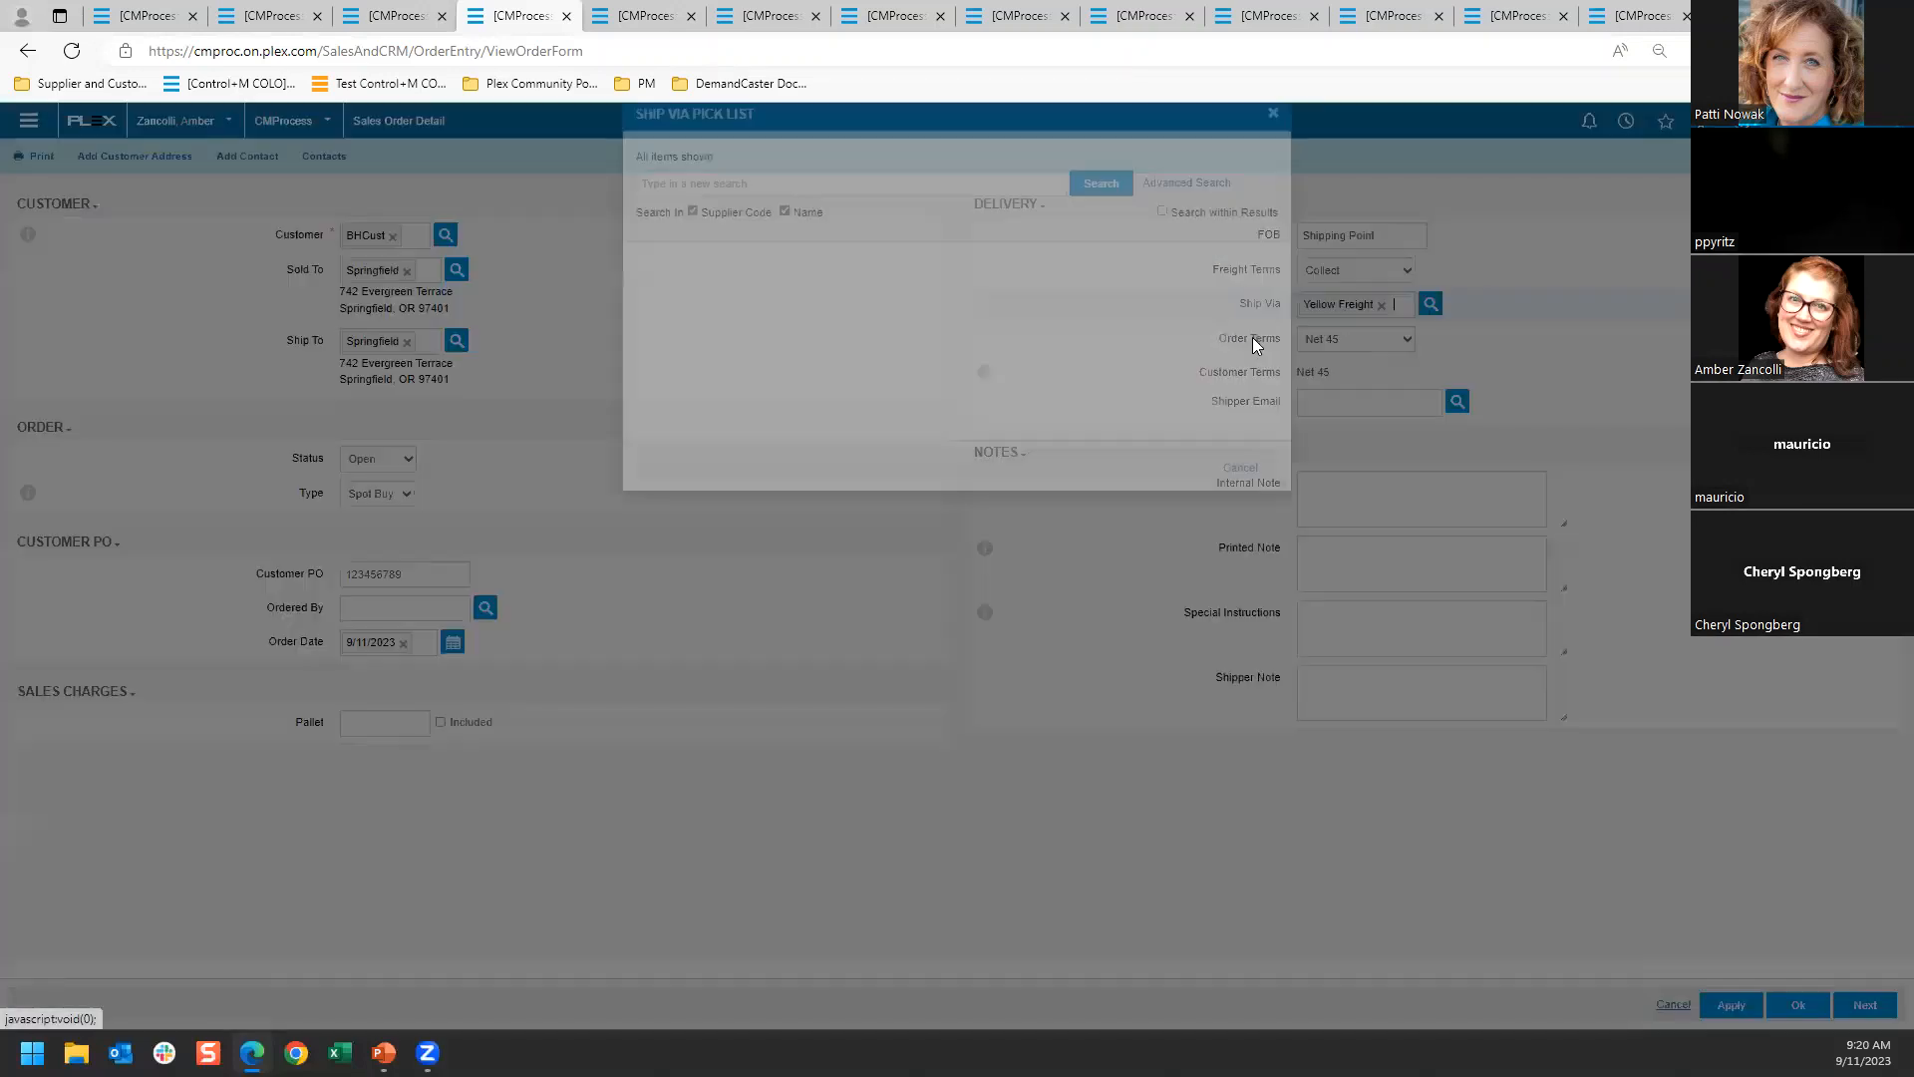
{"action": "left_click", "coordinate": [1864, 1005]}
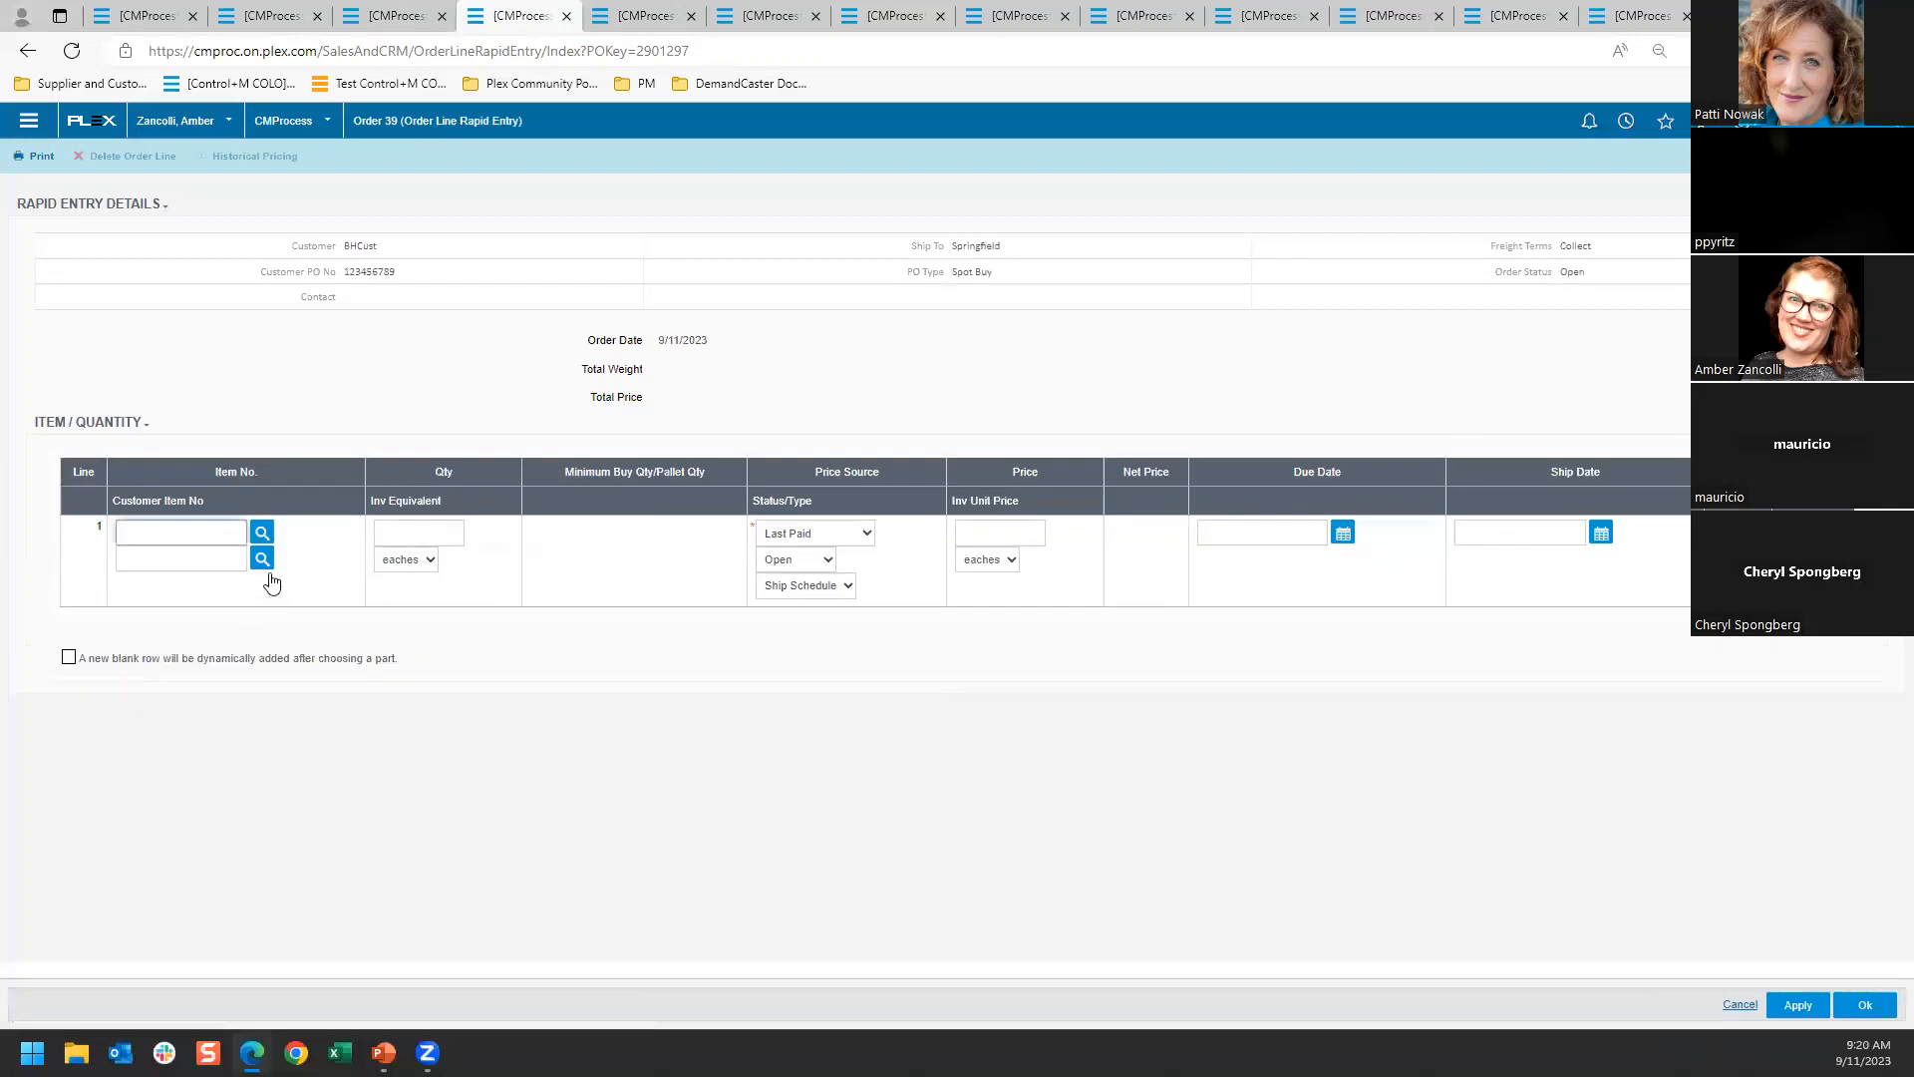
Fill order line 1 with customer item BH Just Soup, quantity 1000 and due date 9/13/2023
{"action": "left_click", "coordinate": [263, 558]}
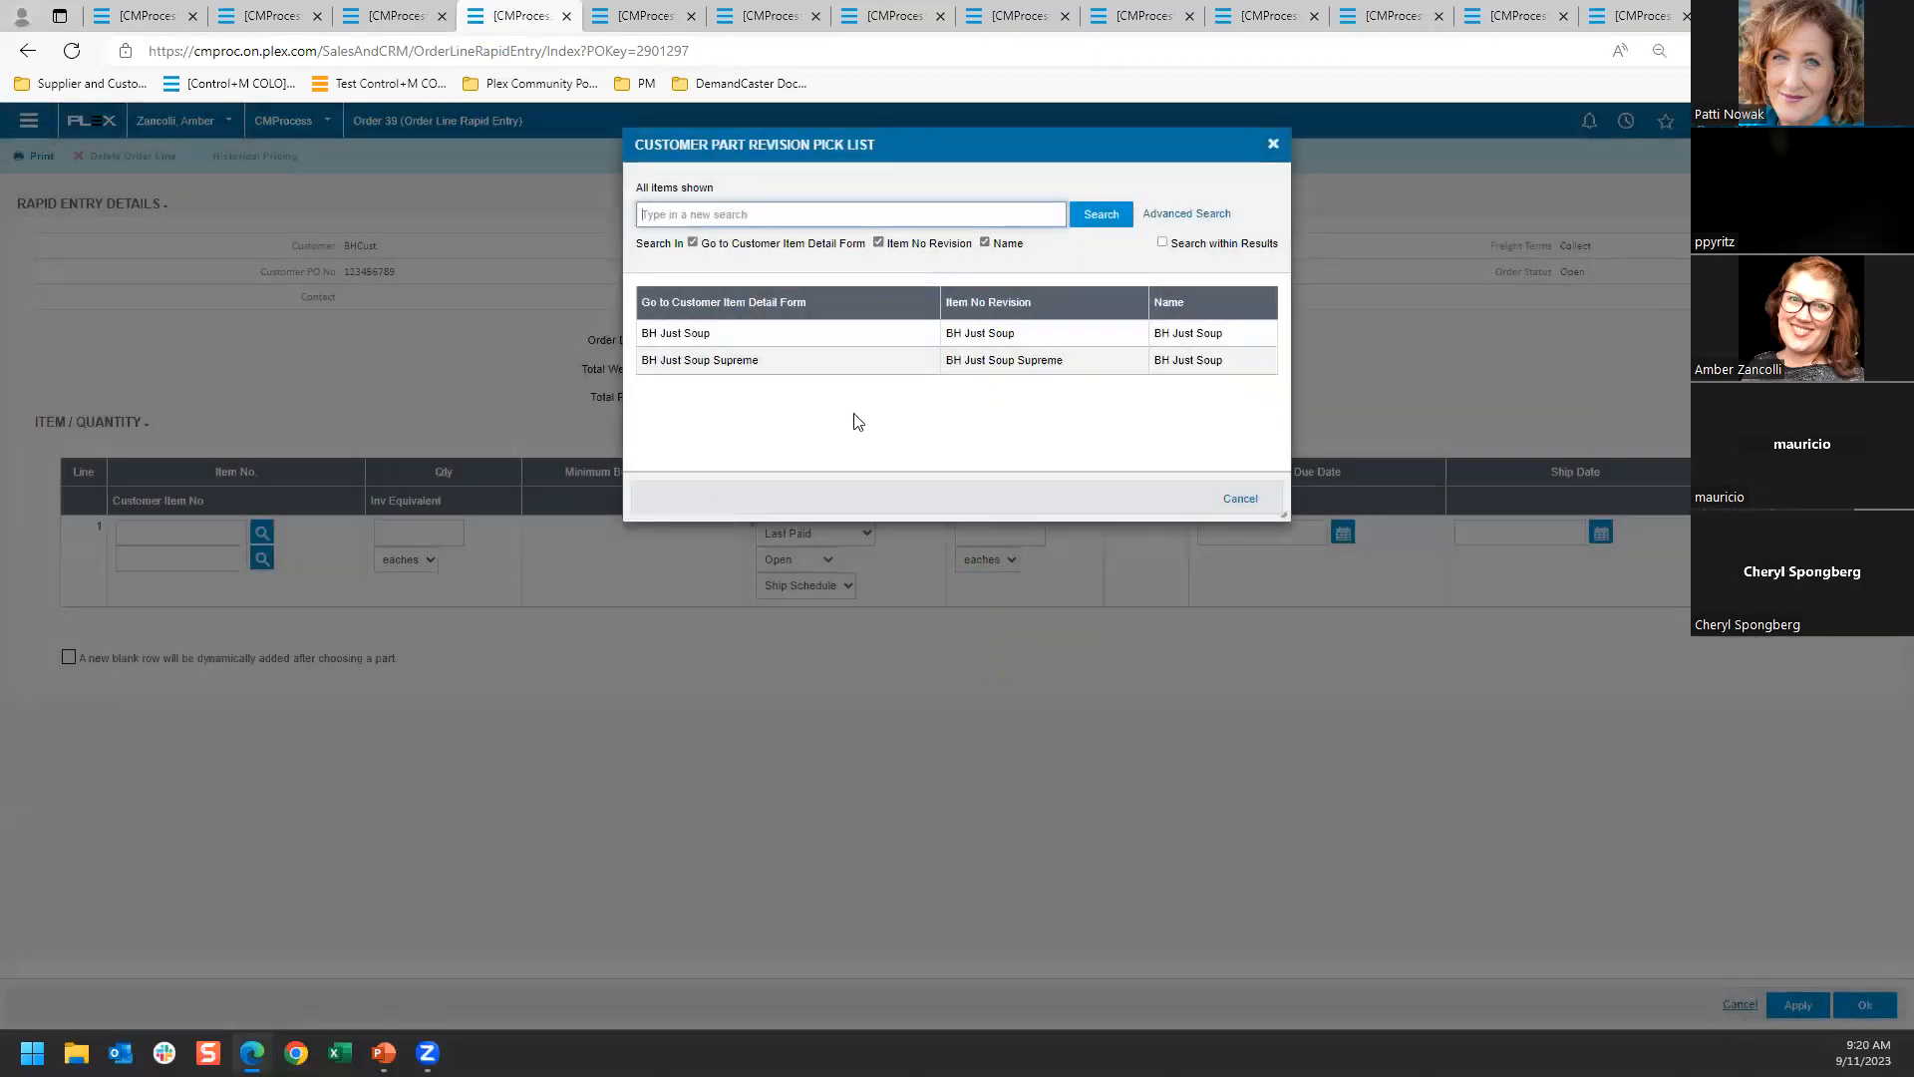
{"action": "left_click", "coordinate": [706, 336]}
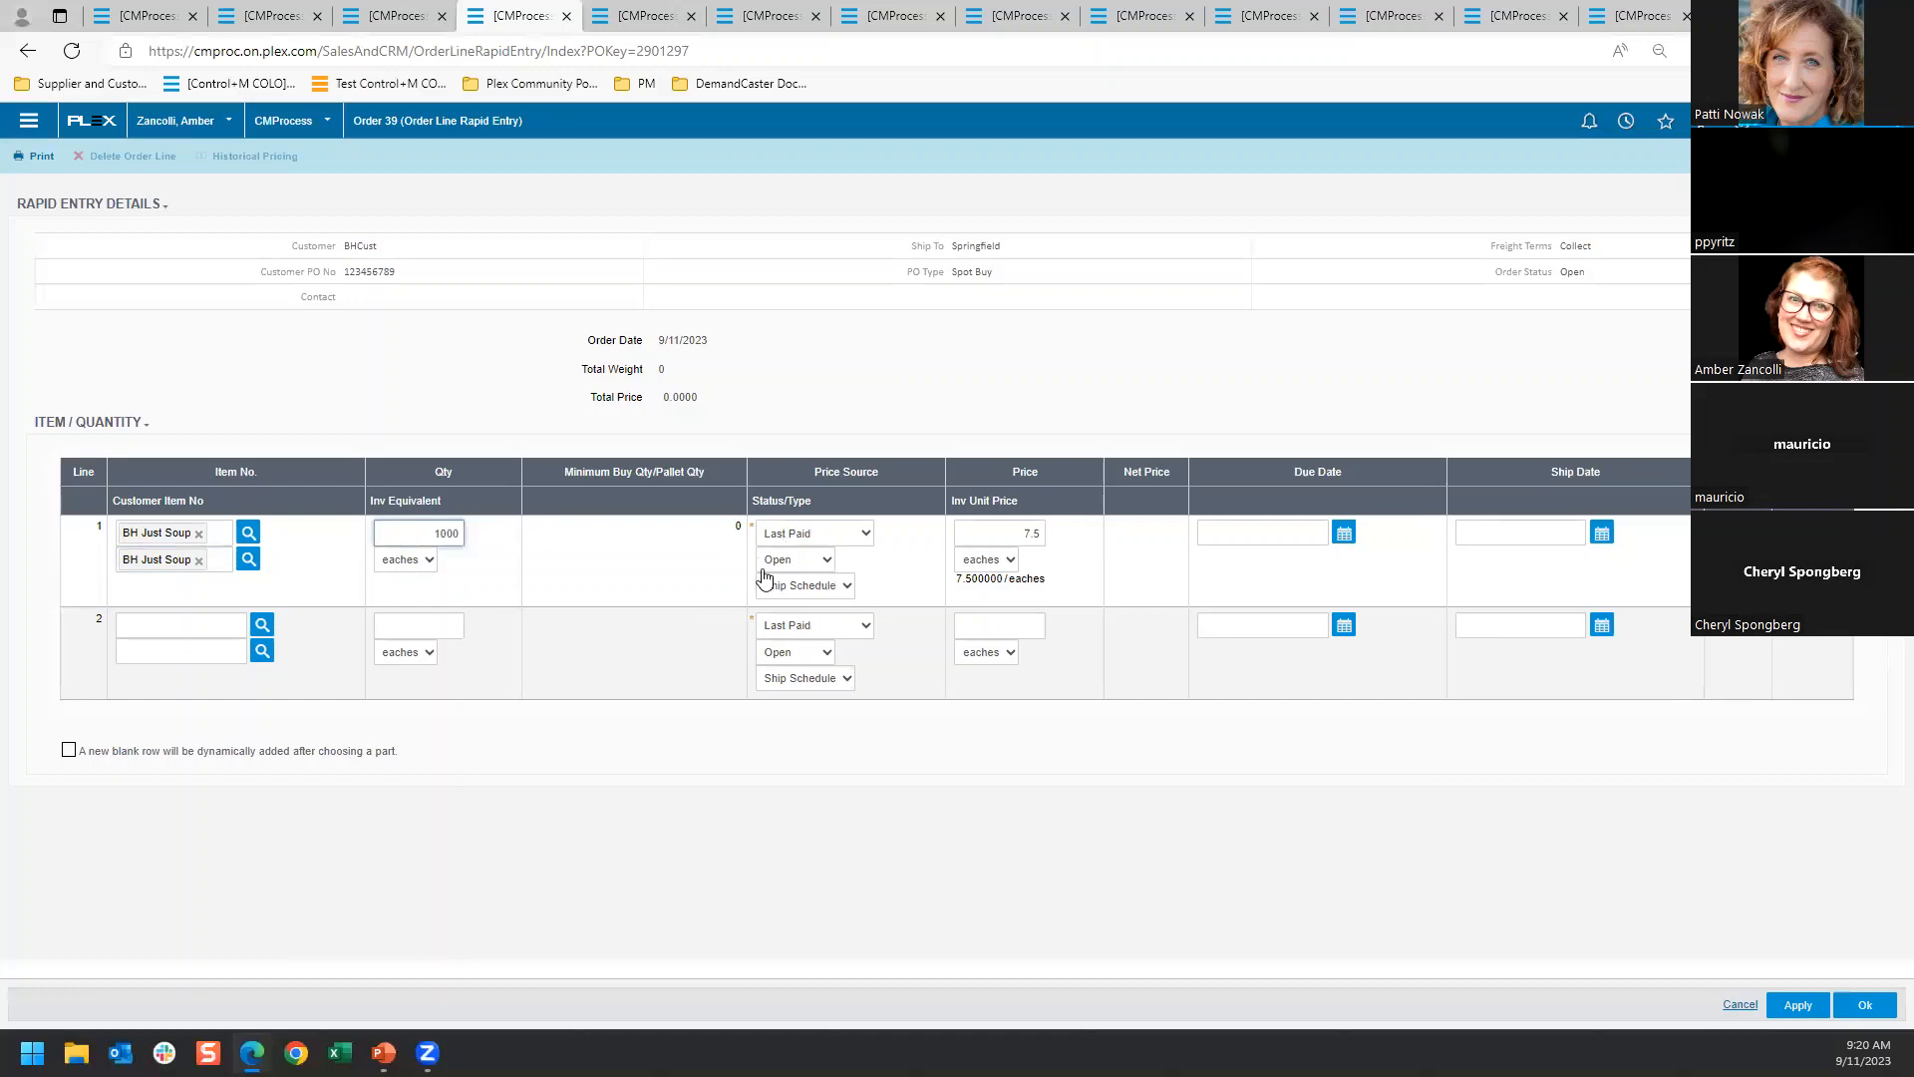
{"action": "left_click", "coordinate": [1000, 532]}
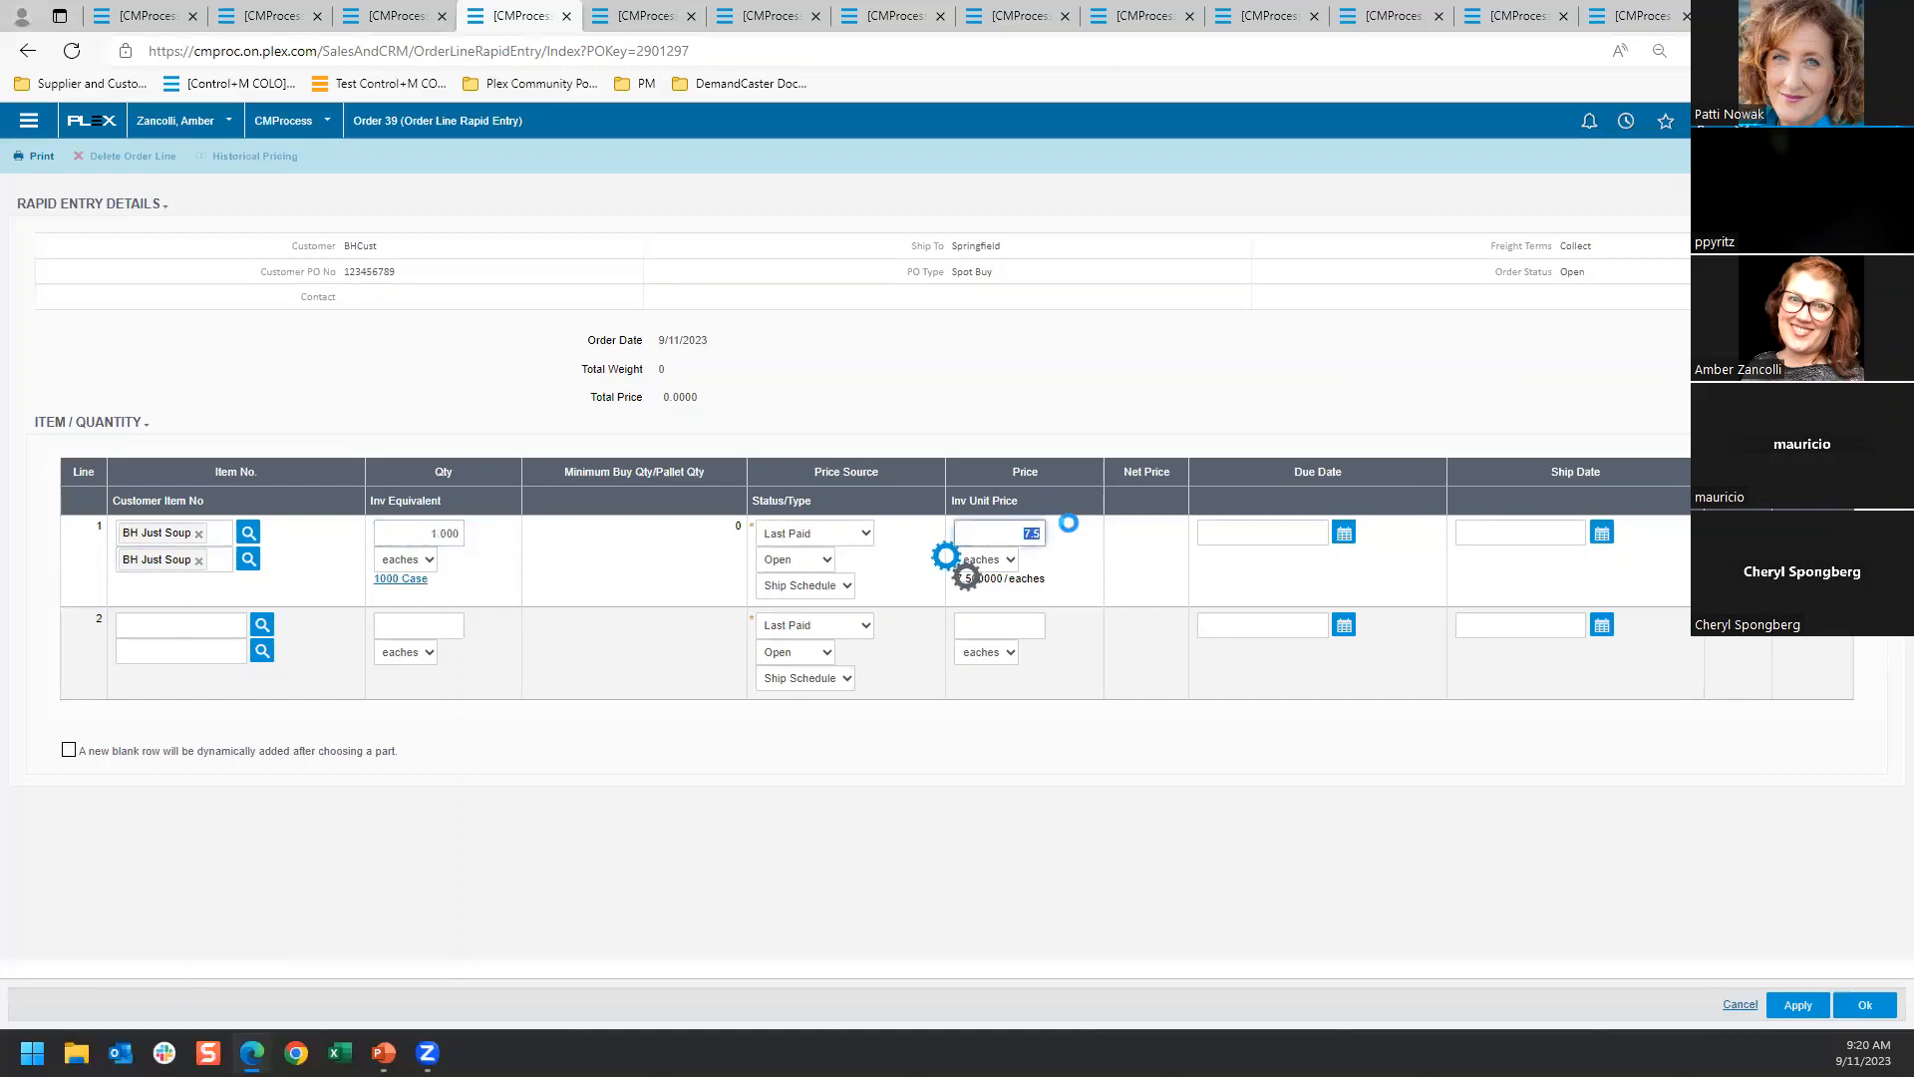
{"action": "left_click", "coordinate": [1327, 532]}
{"action": "left_click", "coordinate": [1302, 643]}
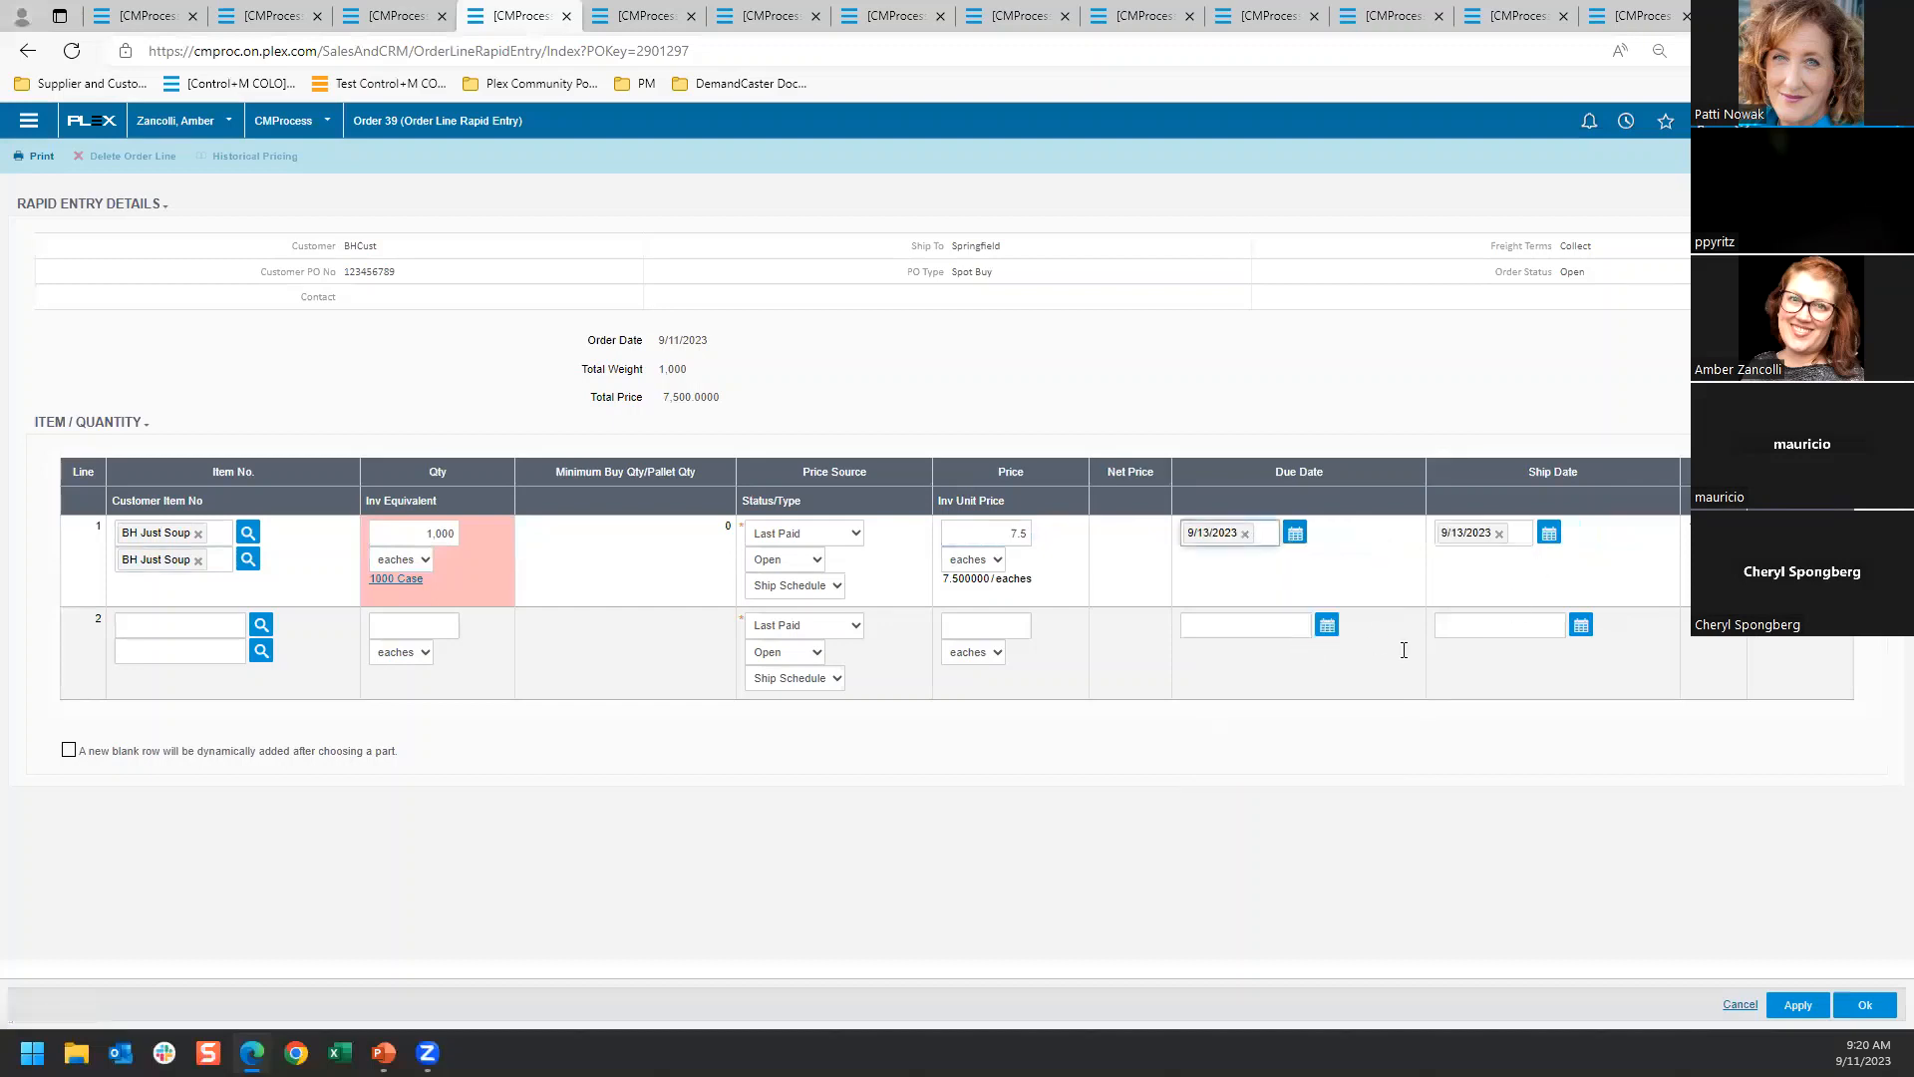
Add BH Just Soup Supreme as order line 2 with quantity 1000 and save the order
{"action": "left_click", "coordinate": [261, 651]}
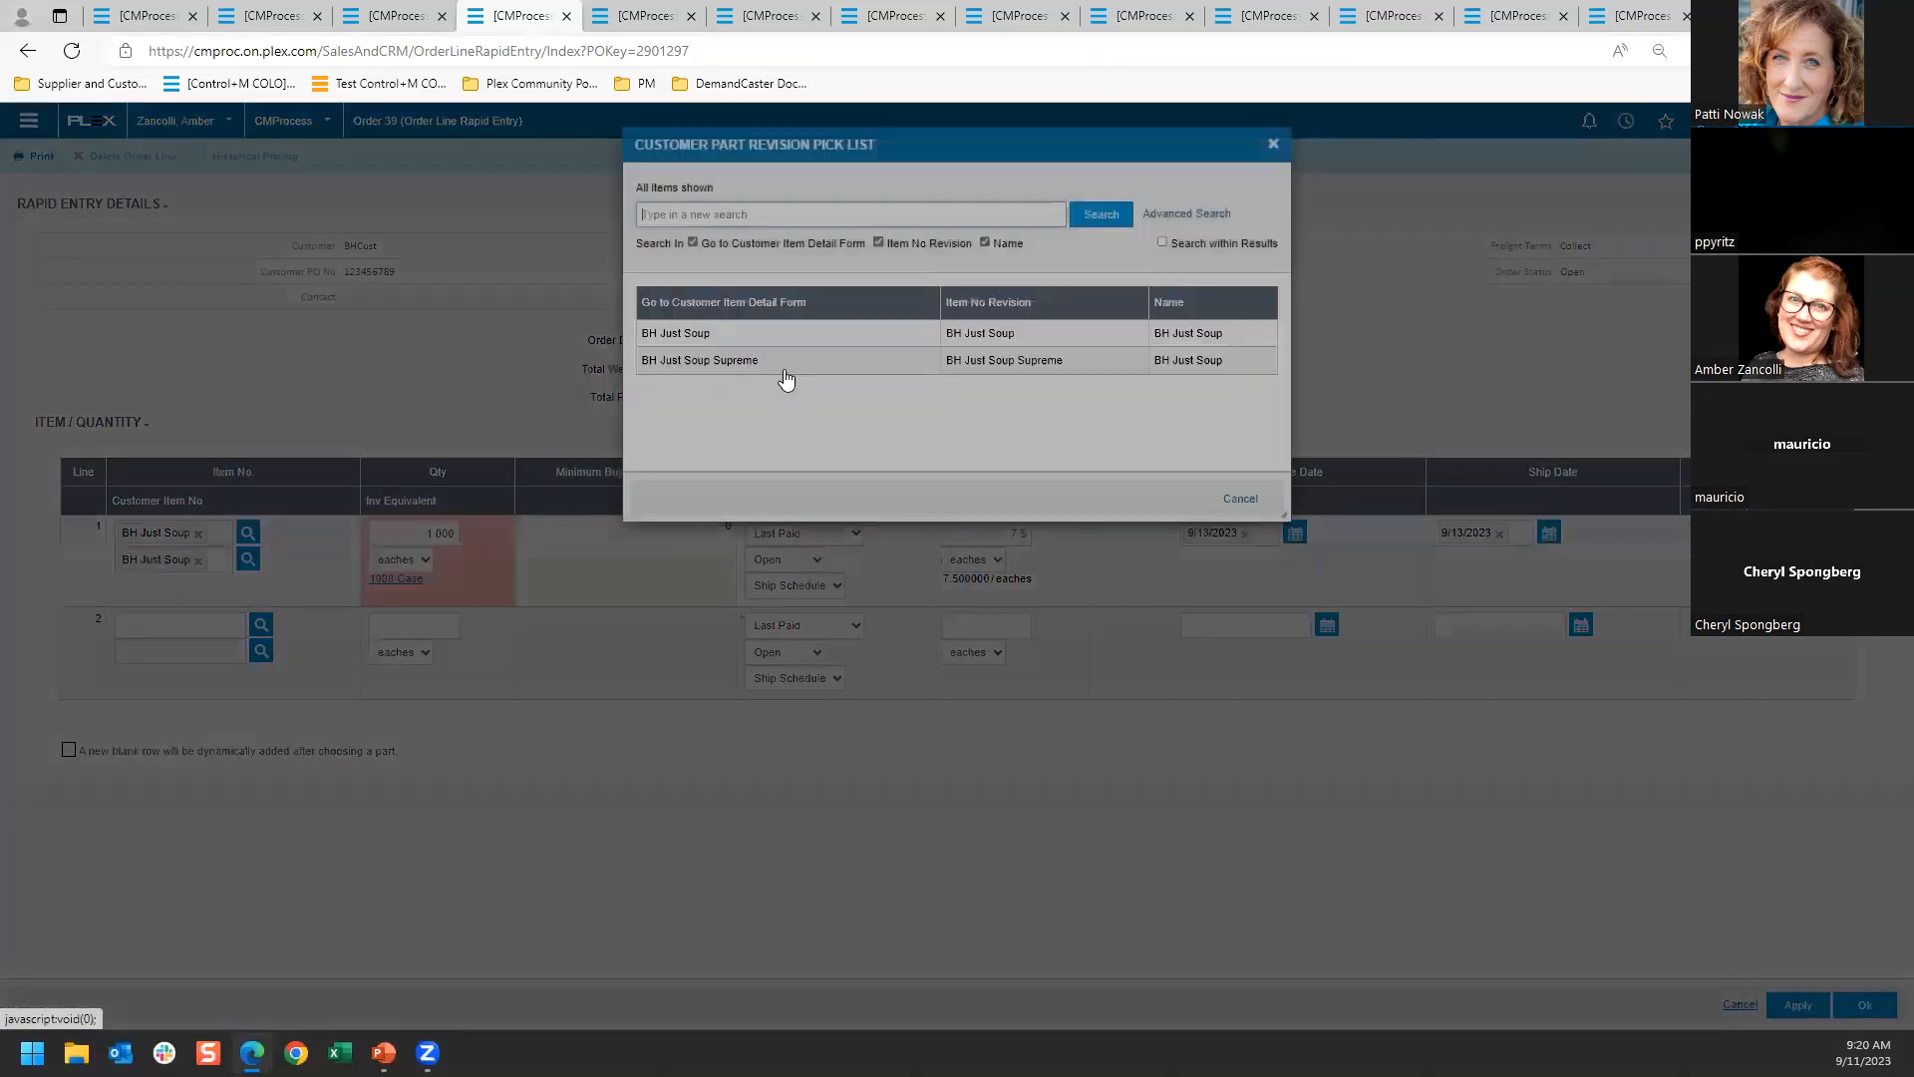
{"action": "left_click", "coordinate": [757, 360]}
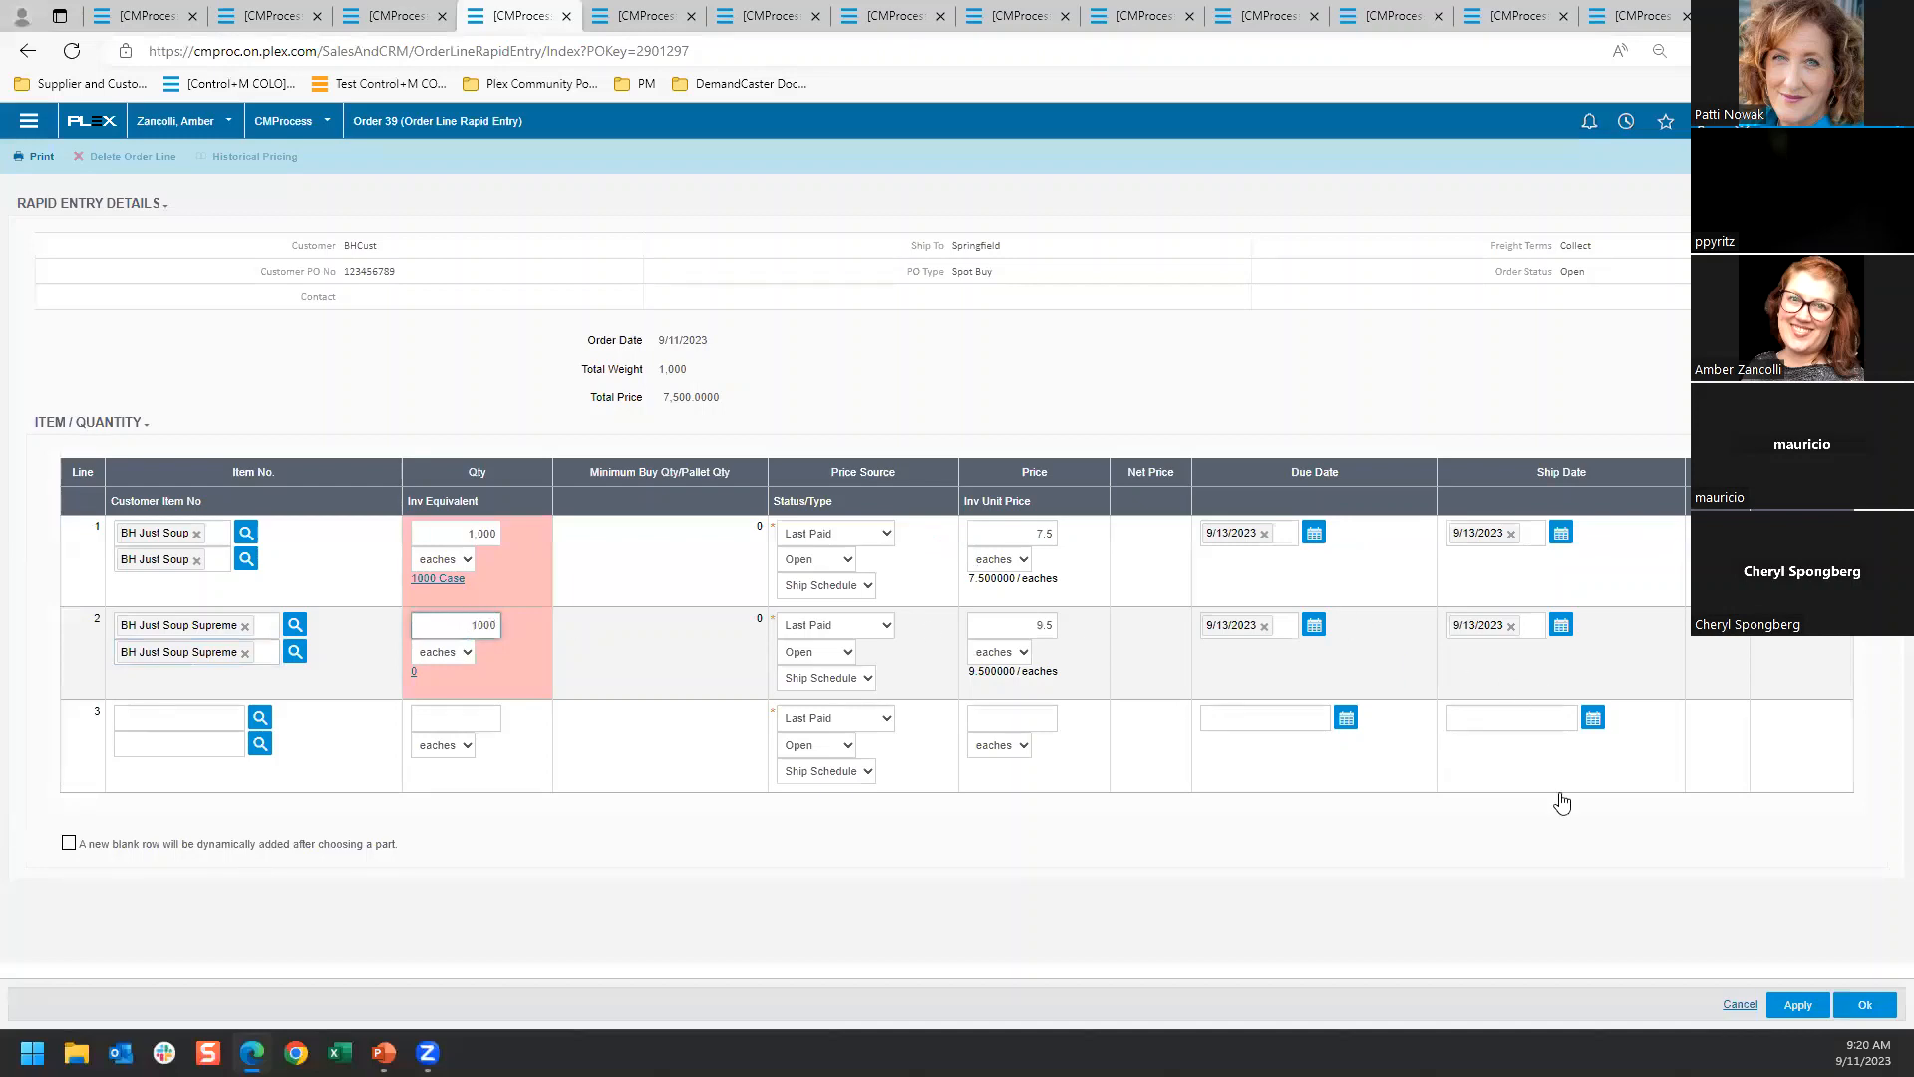
{"action": "left_click", "coordinate": [1865, 1007]}
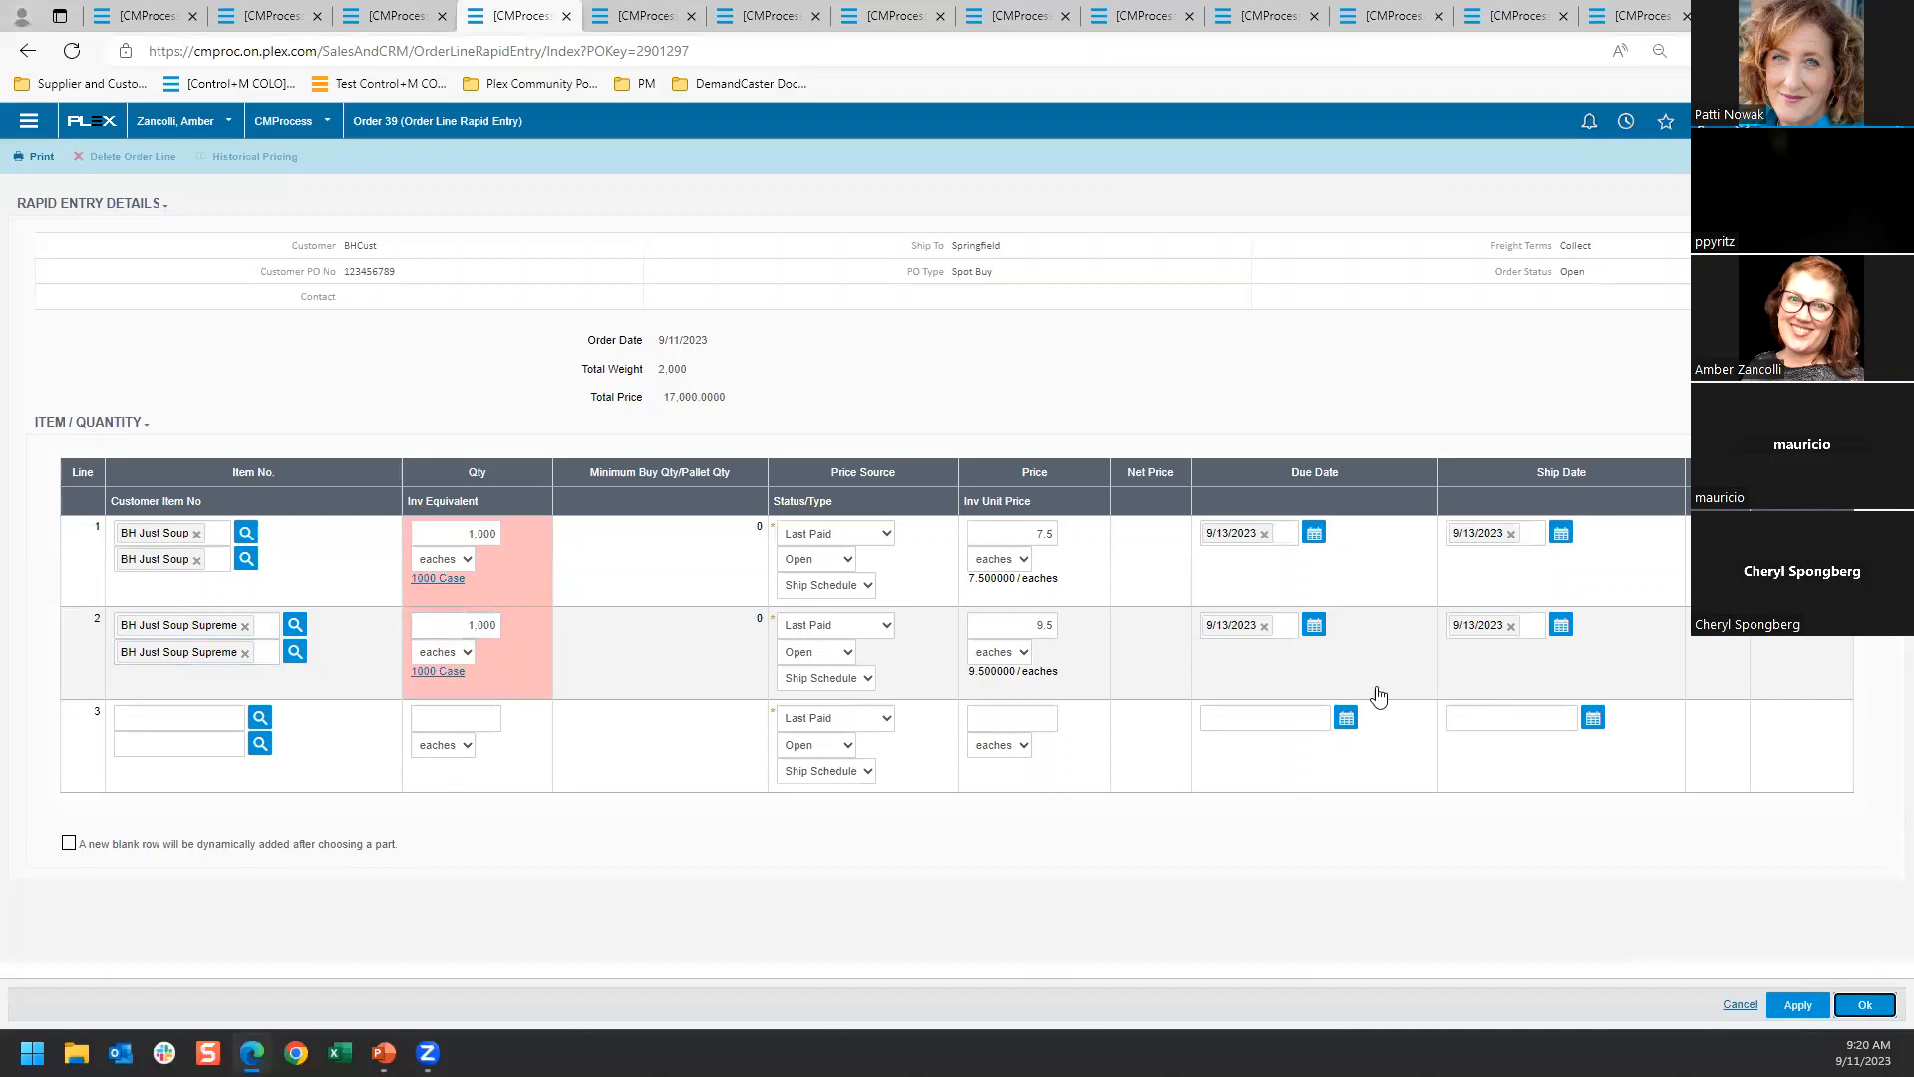
{"action": "left_click", "coordinate": [1863, 1006]}
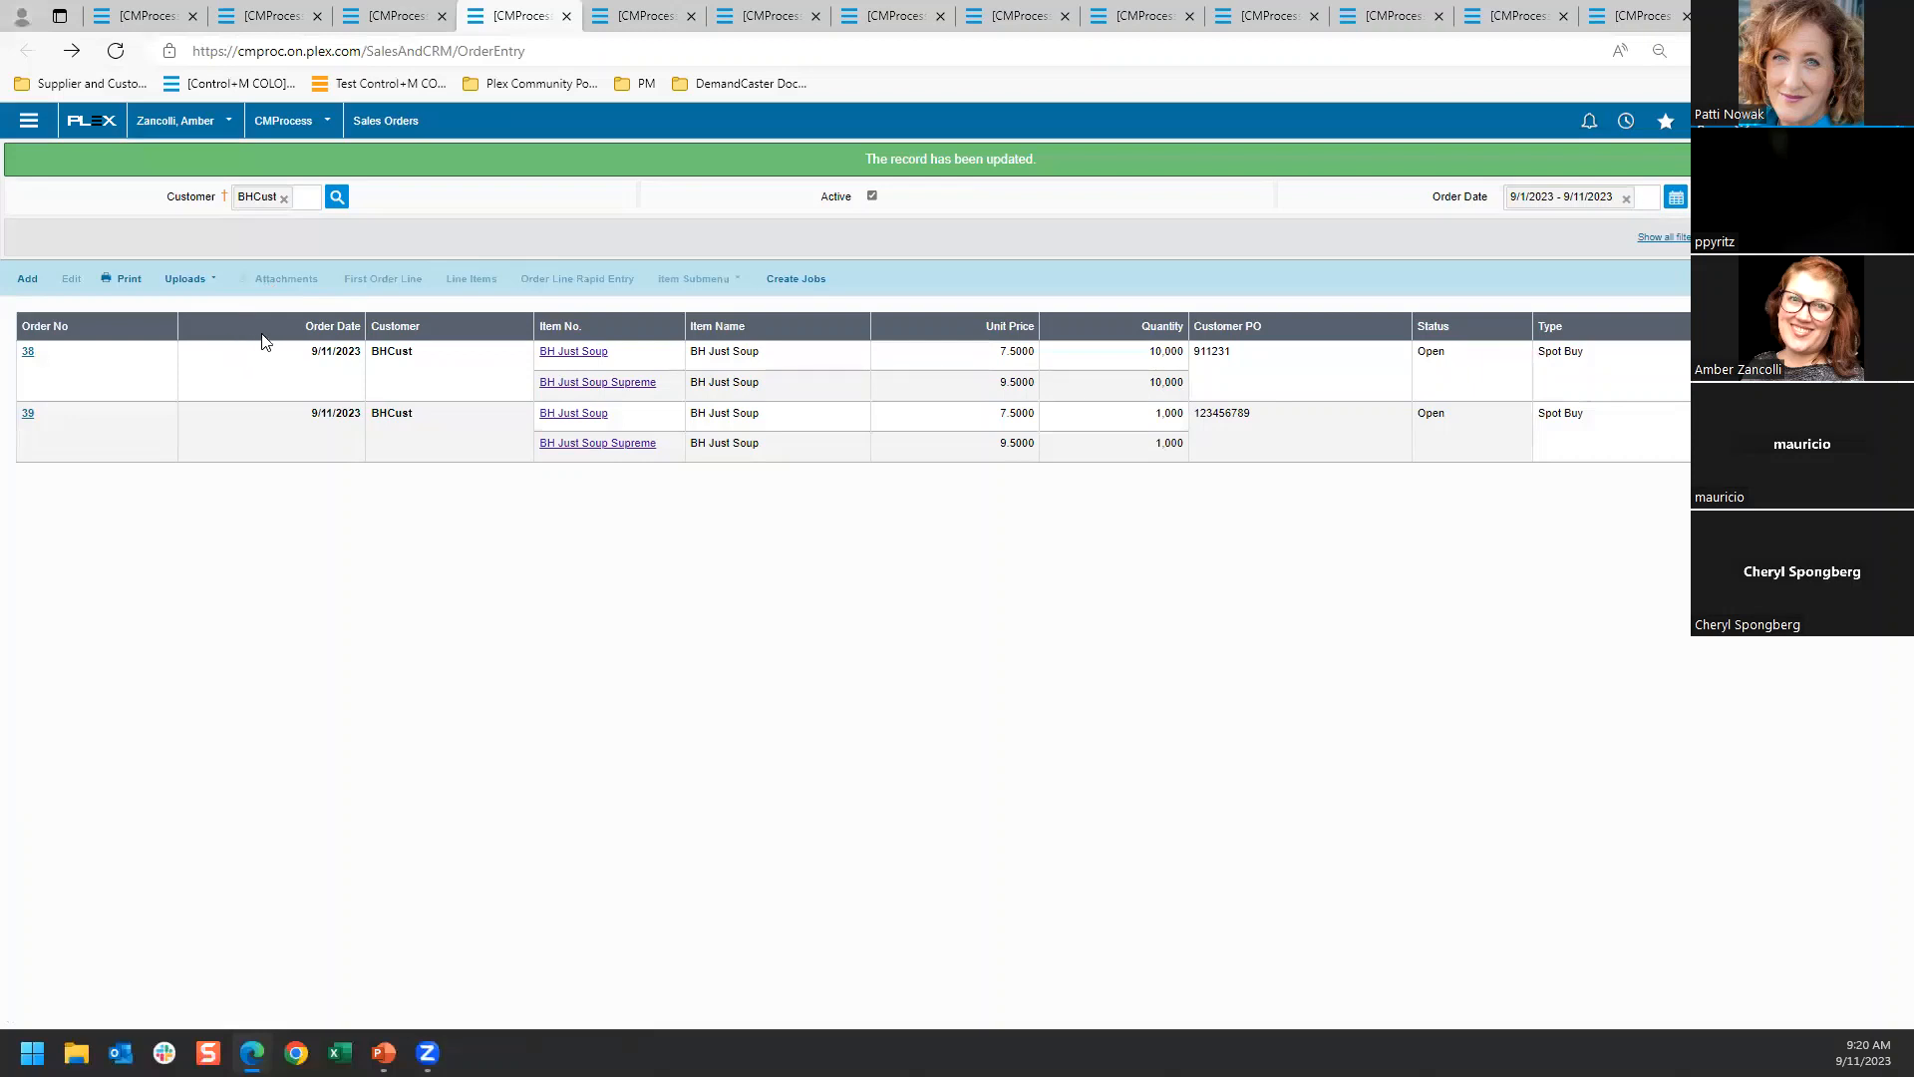
Create jobs from all open order lines for items matching BH Just Soup% that are due within 365 days
{"action": "left_click", "coordinate": [794, 284]}
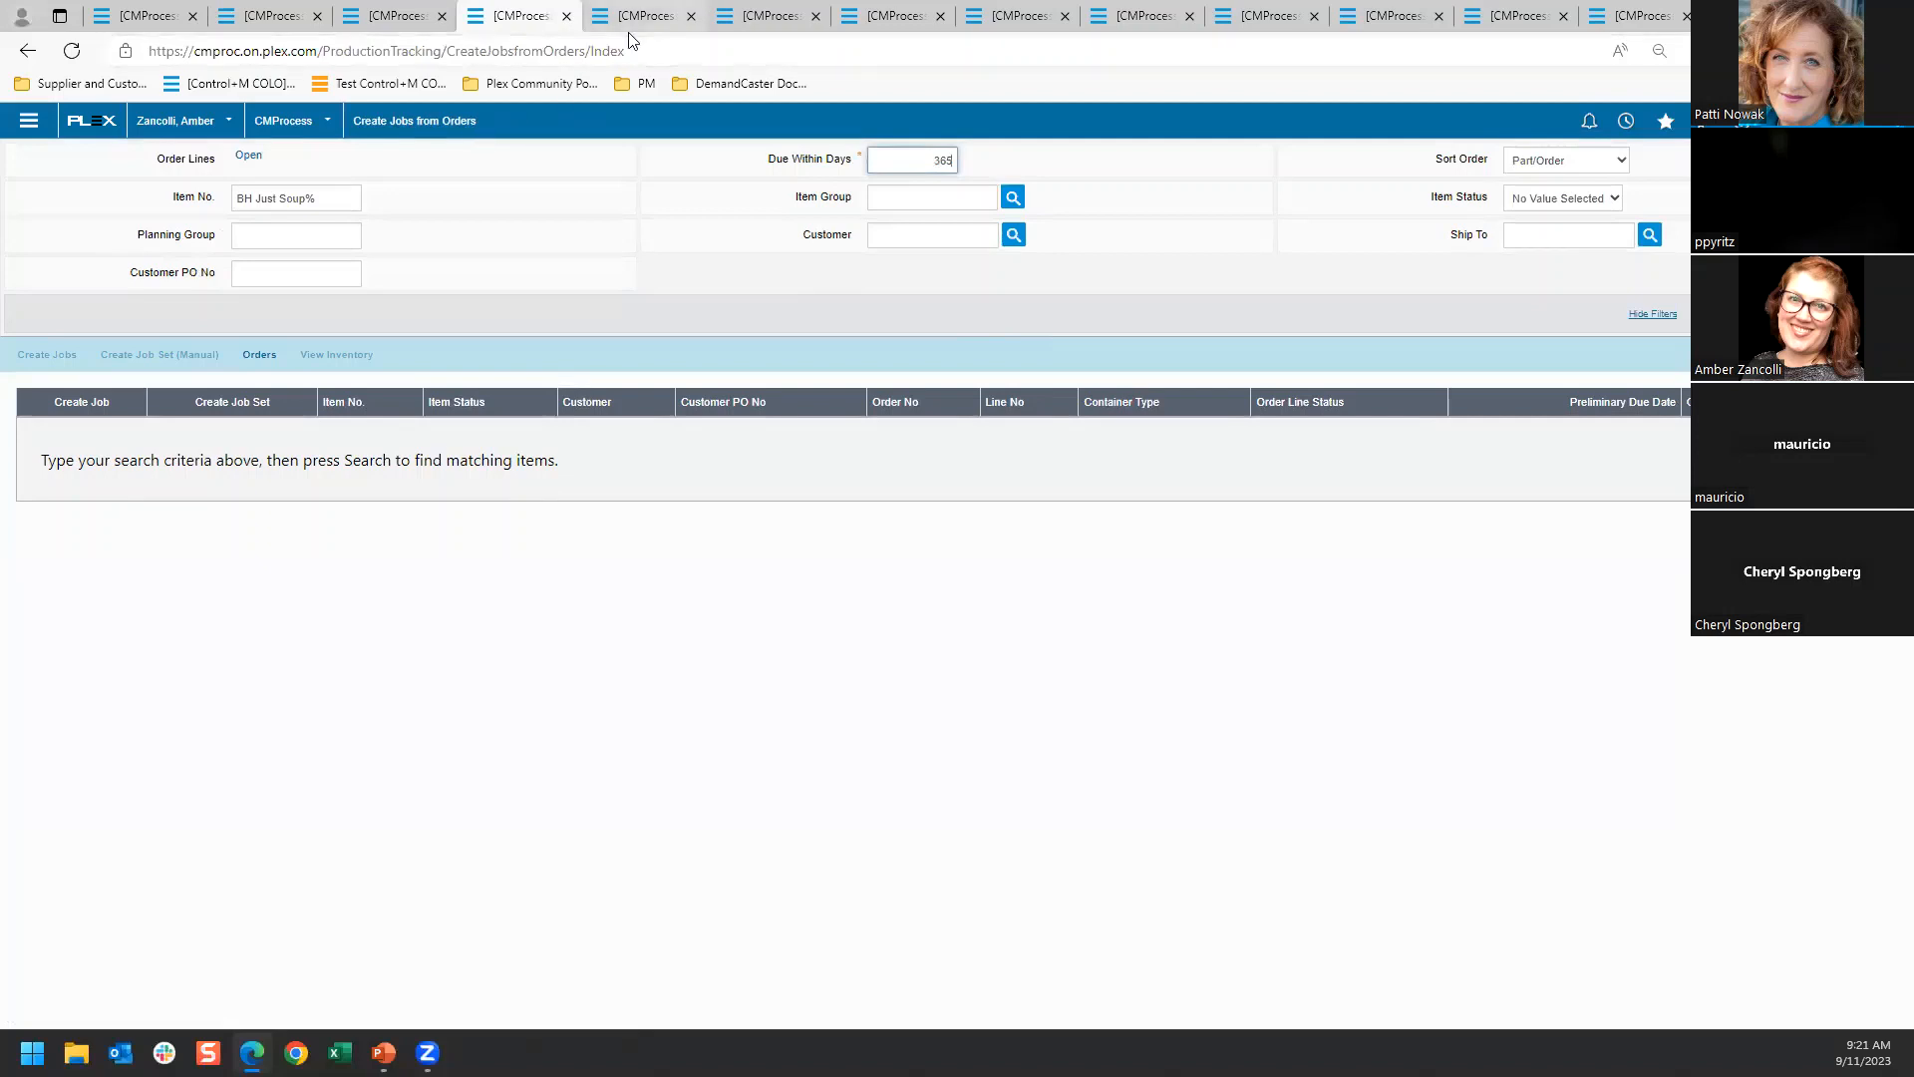
{"action": "key", "text": "Return"}
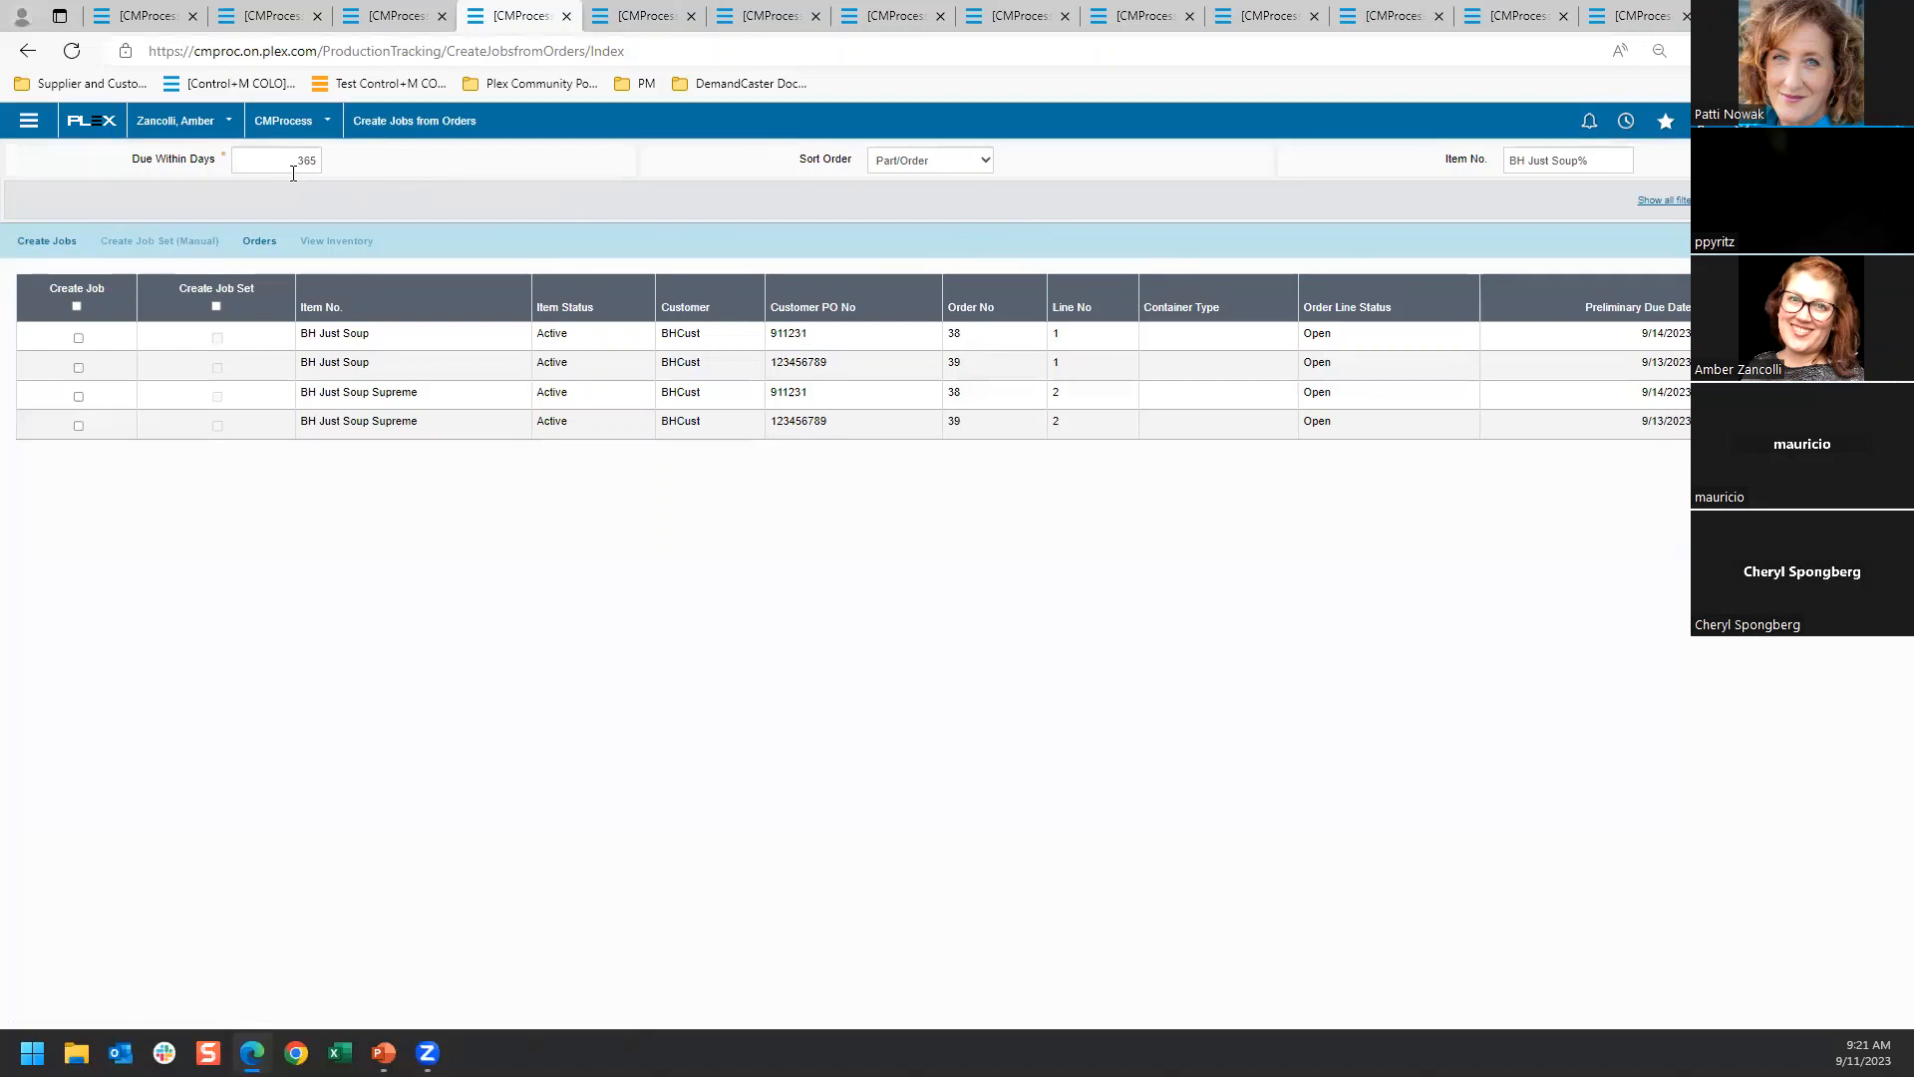
{"action": "left_click", "coordinate": [1664, 200]}
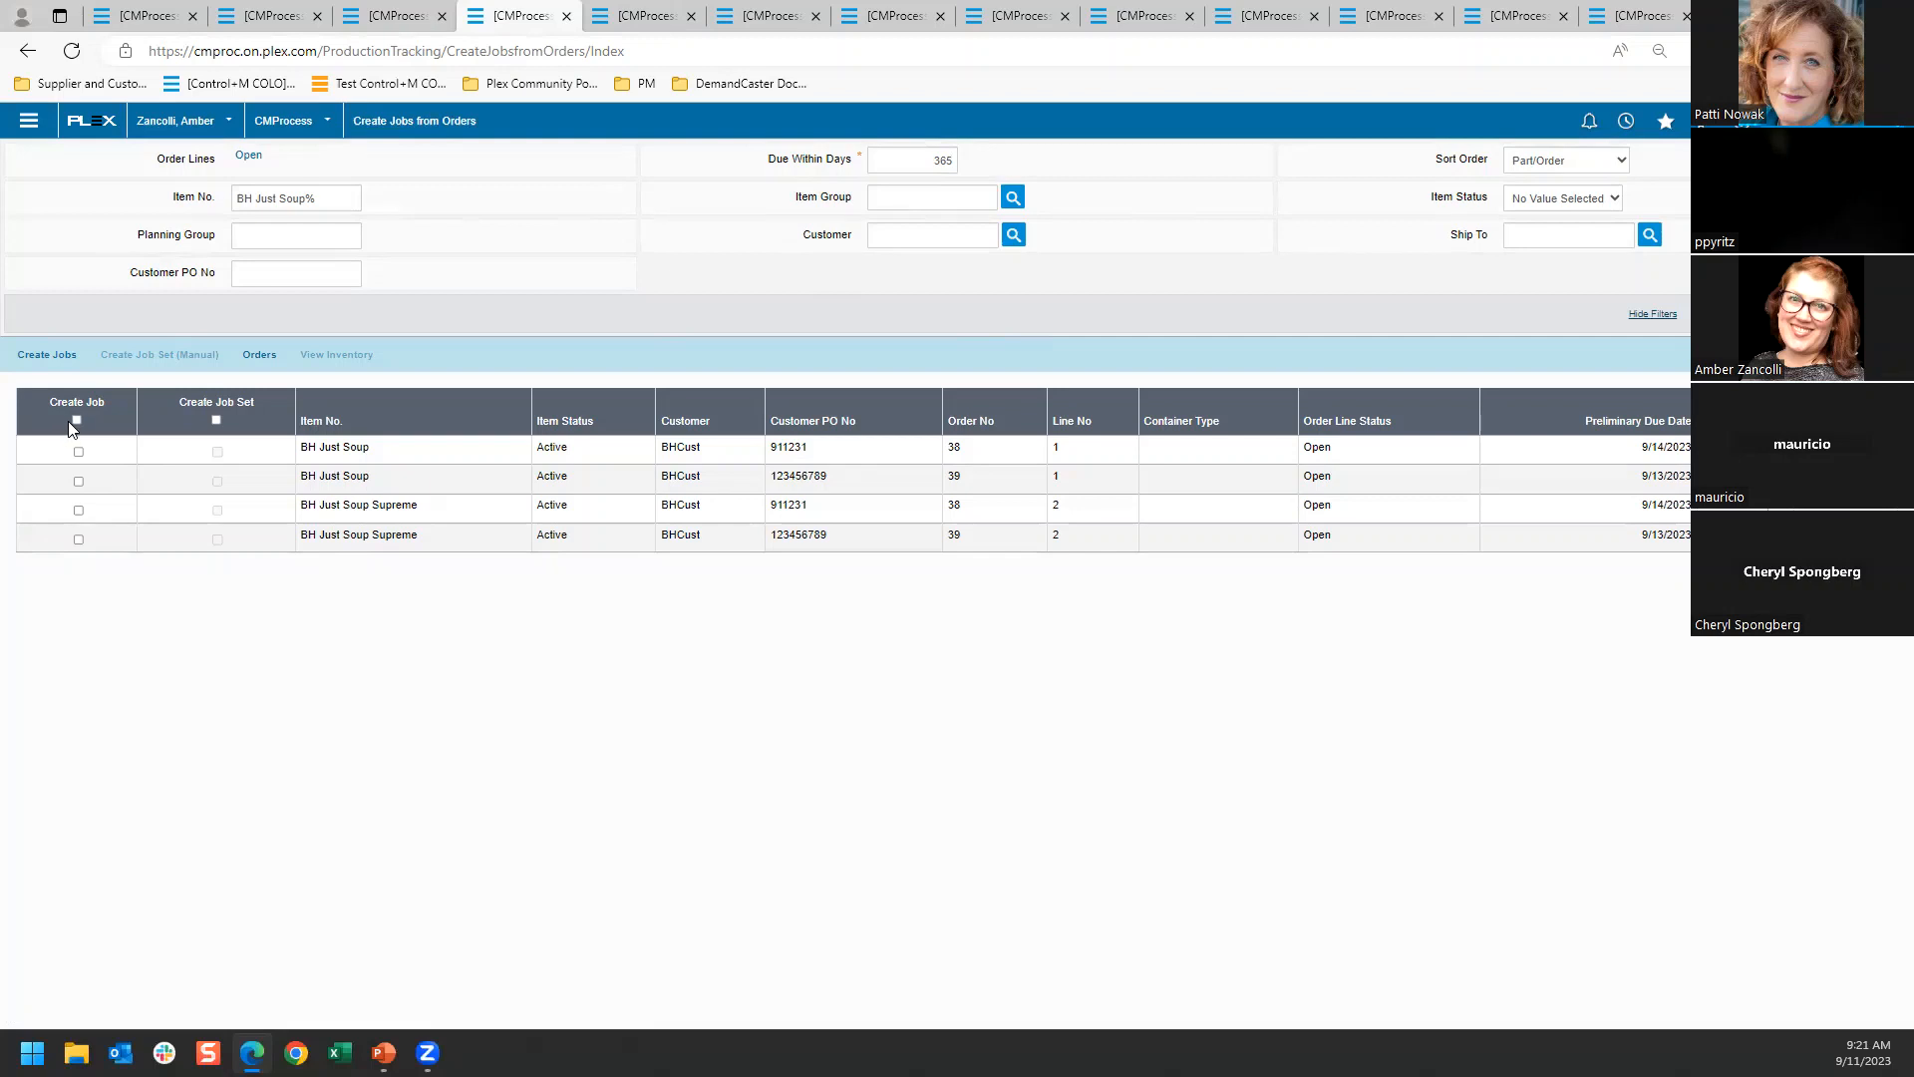
{"action": "left_click", "coordinate": [50, 355]}
{"action": "left_click", "coordinate": [919, 246]}
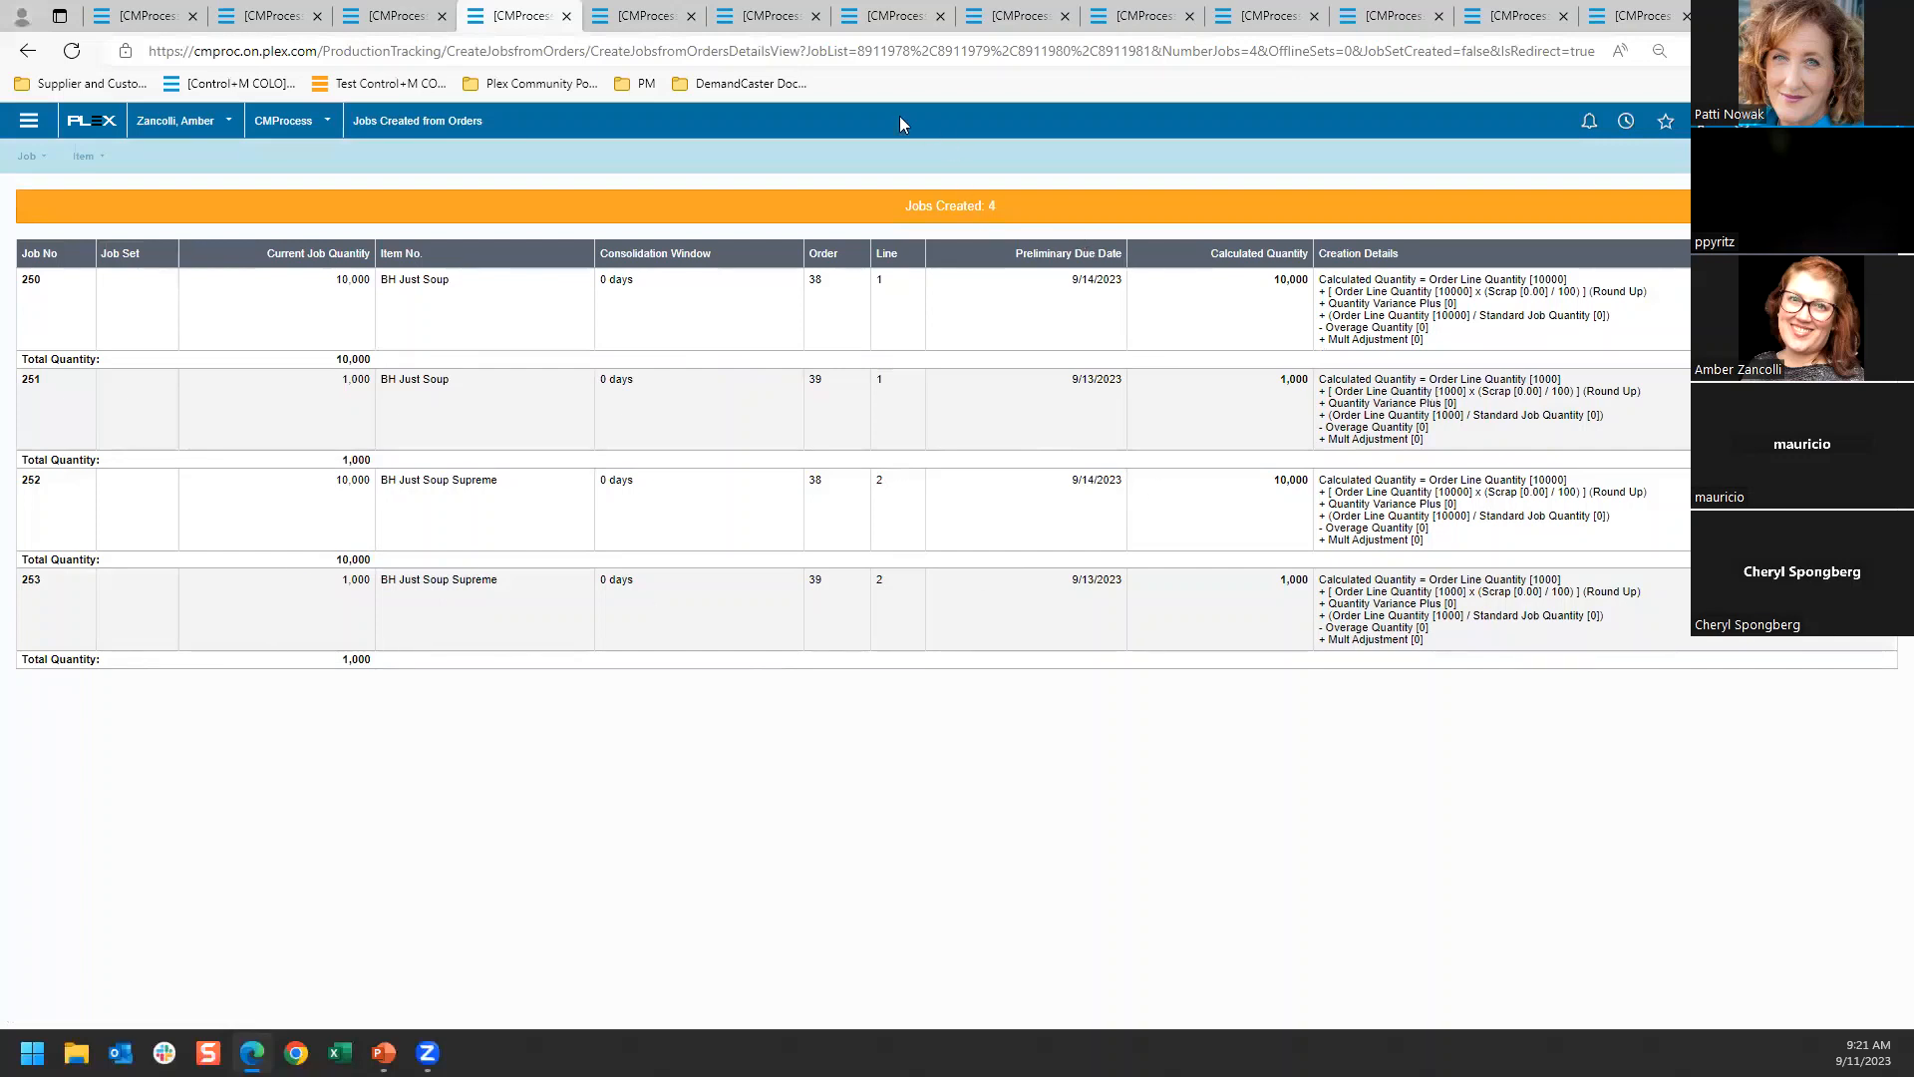
Search job dispatch for scheduled FG jobs at workcenter Bottling 1, and check the inventory list for BH items
{"action": "left_click", "coordinate": [643, 16]}
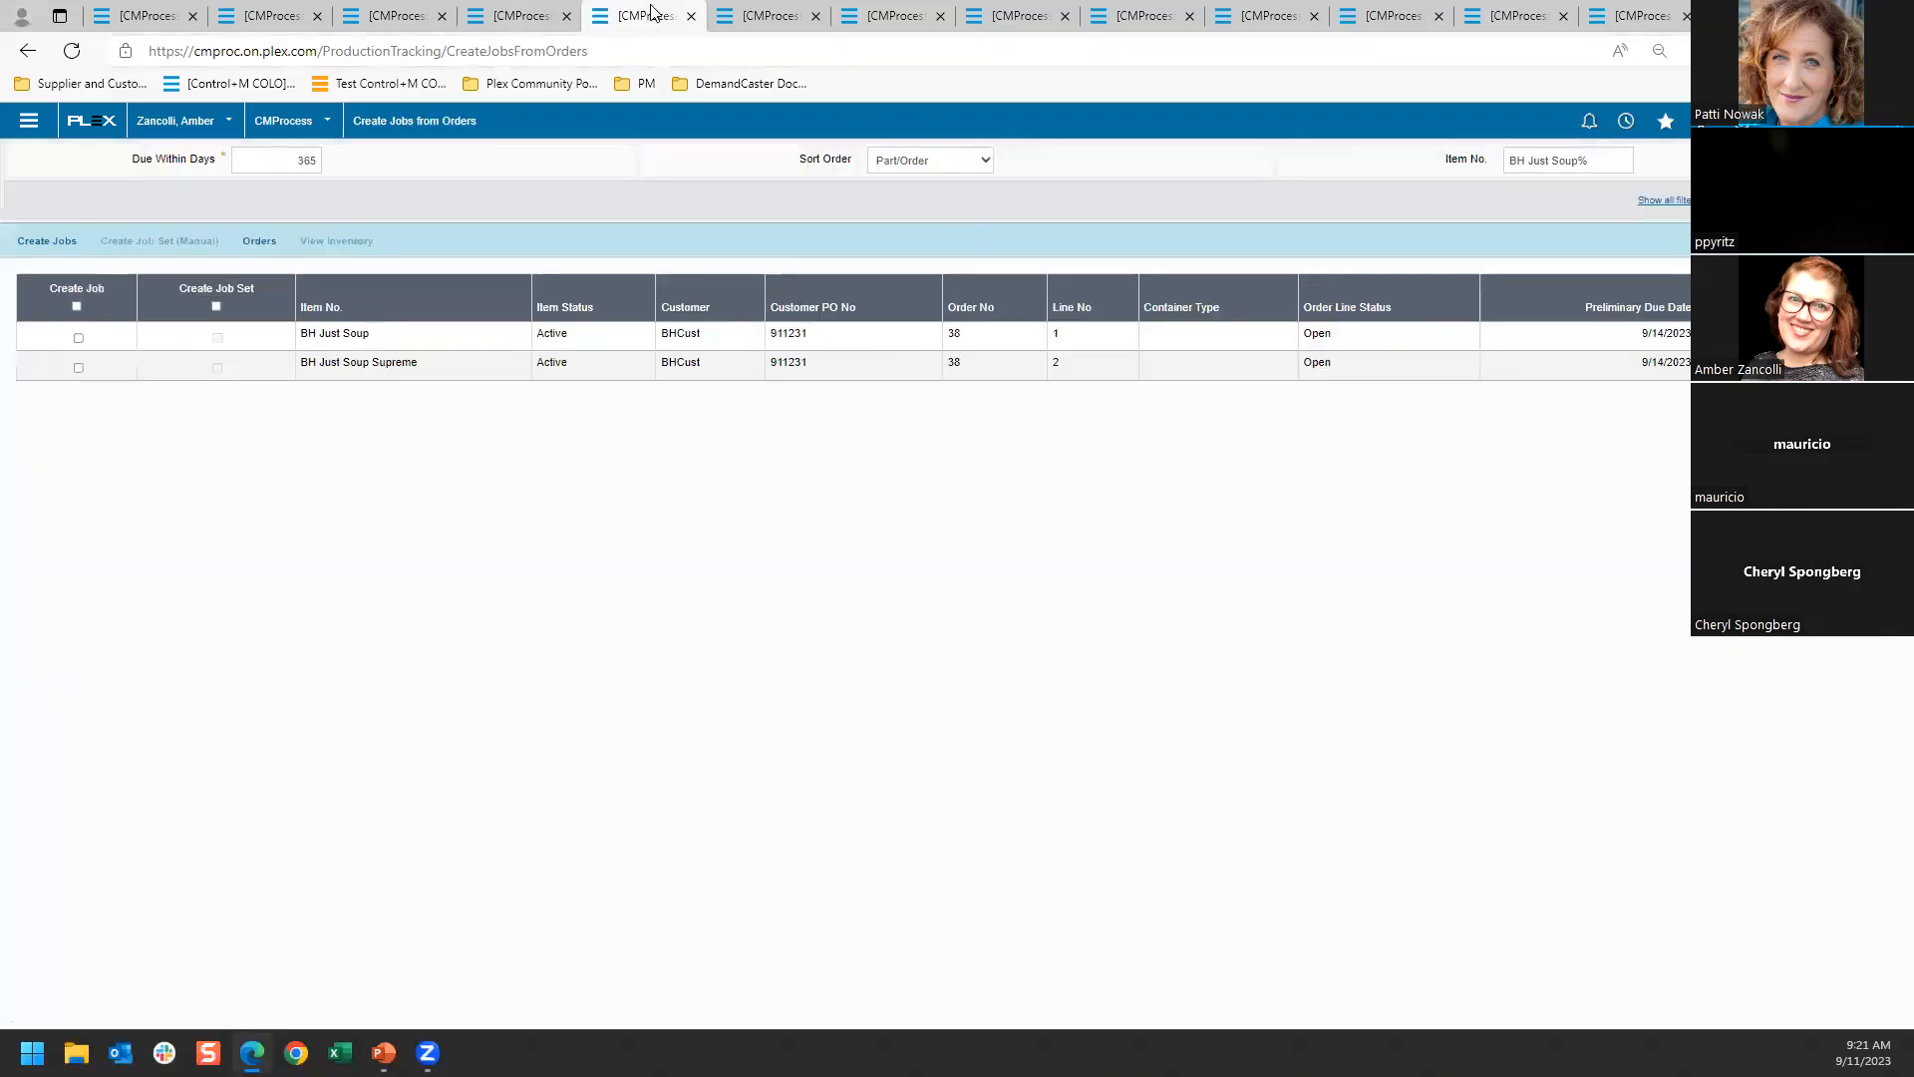
{"action": "left_click", "coordinate": [733, 10]}
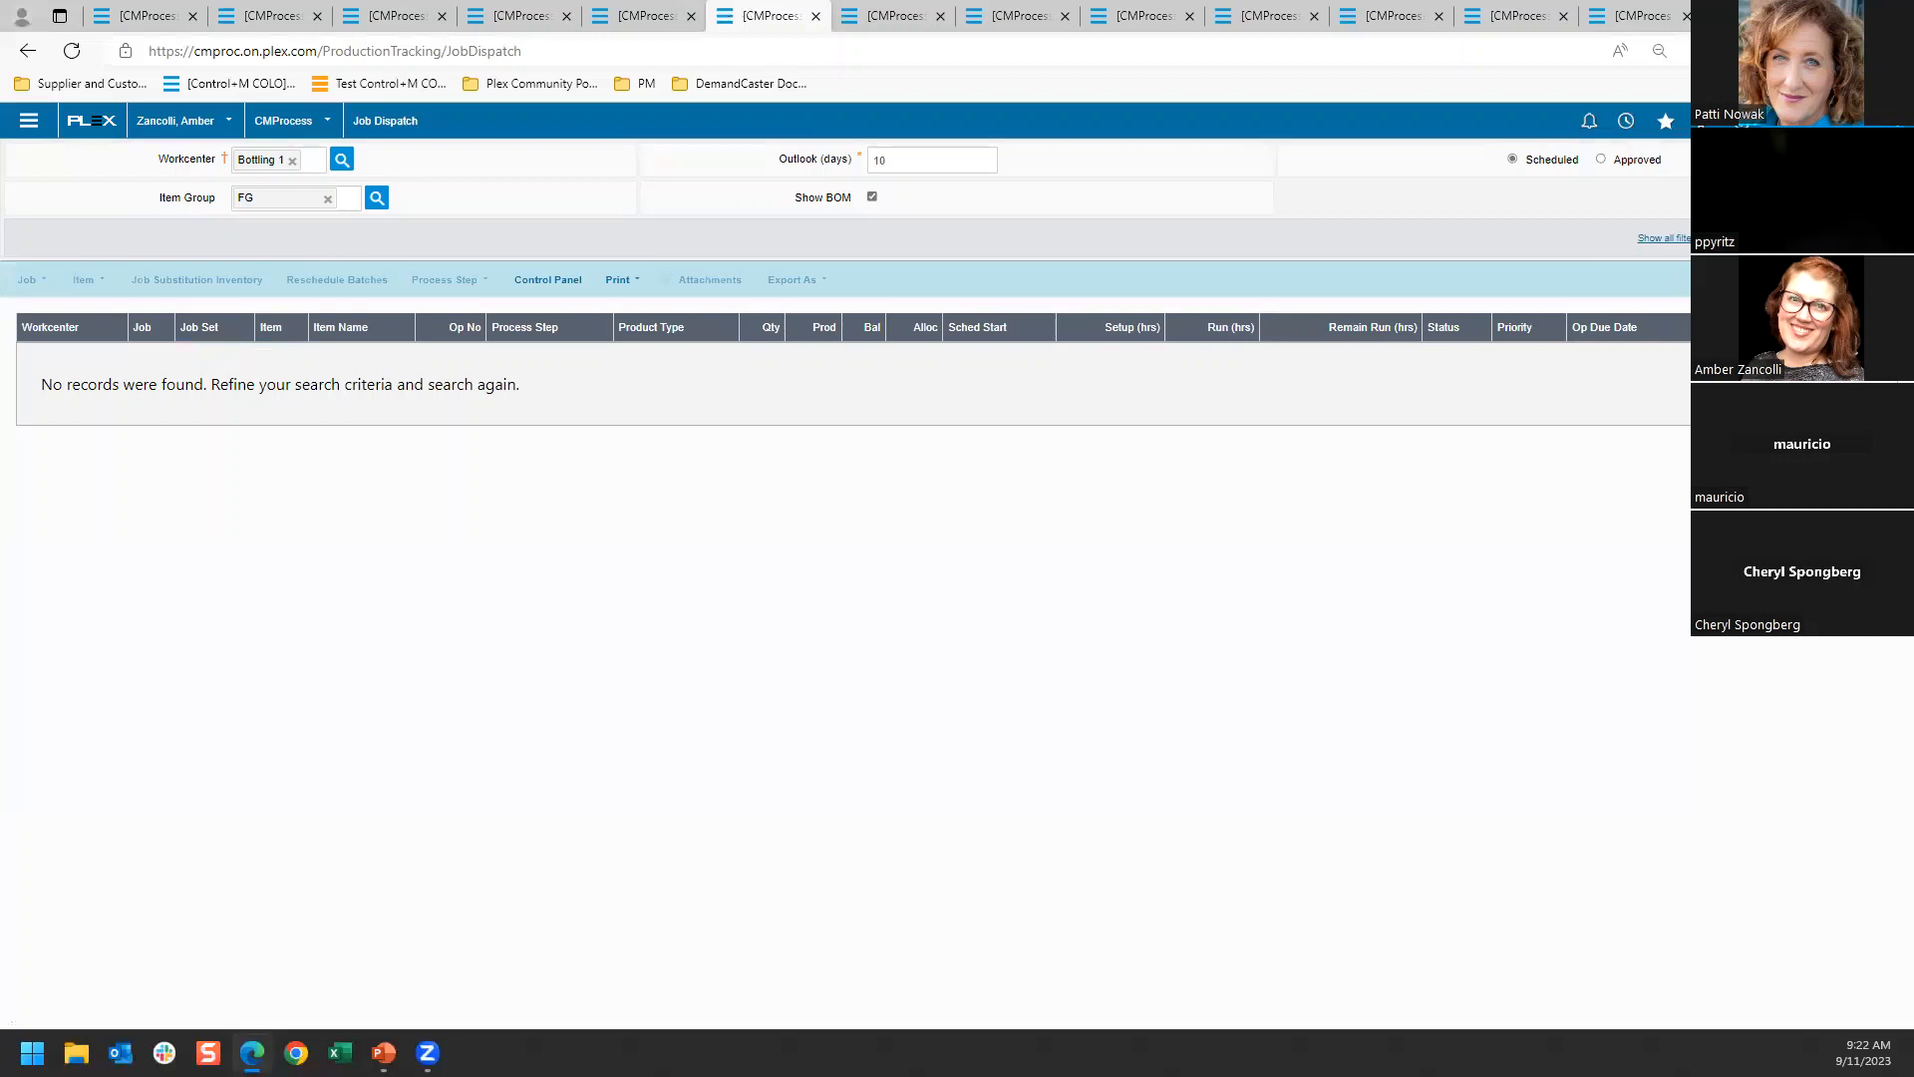
{"action": "left_click", "coordinate": [1860, 237]}
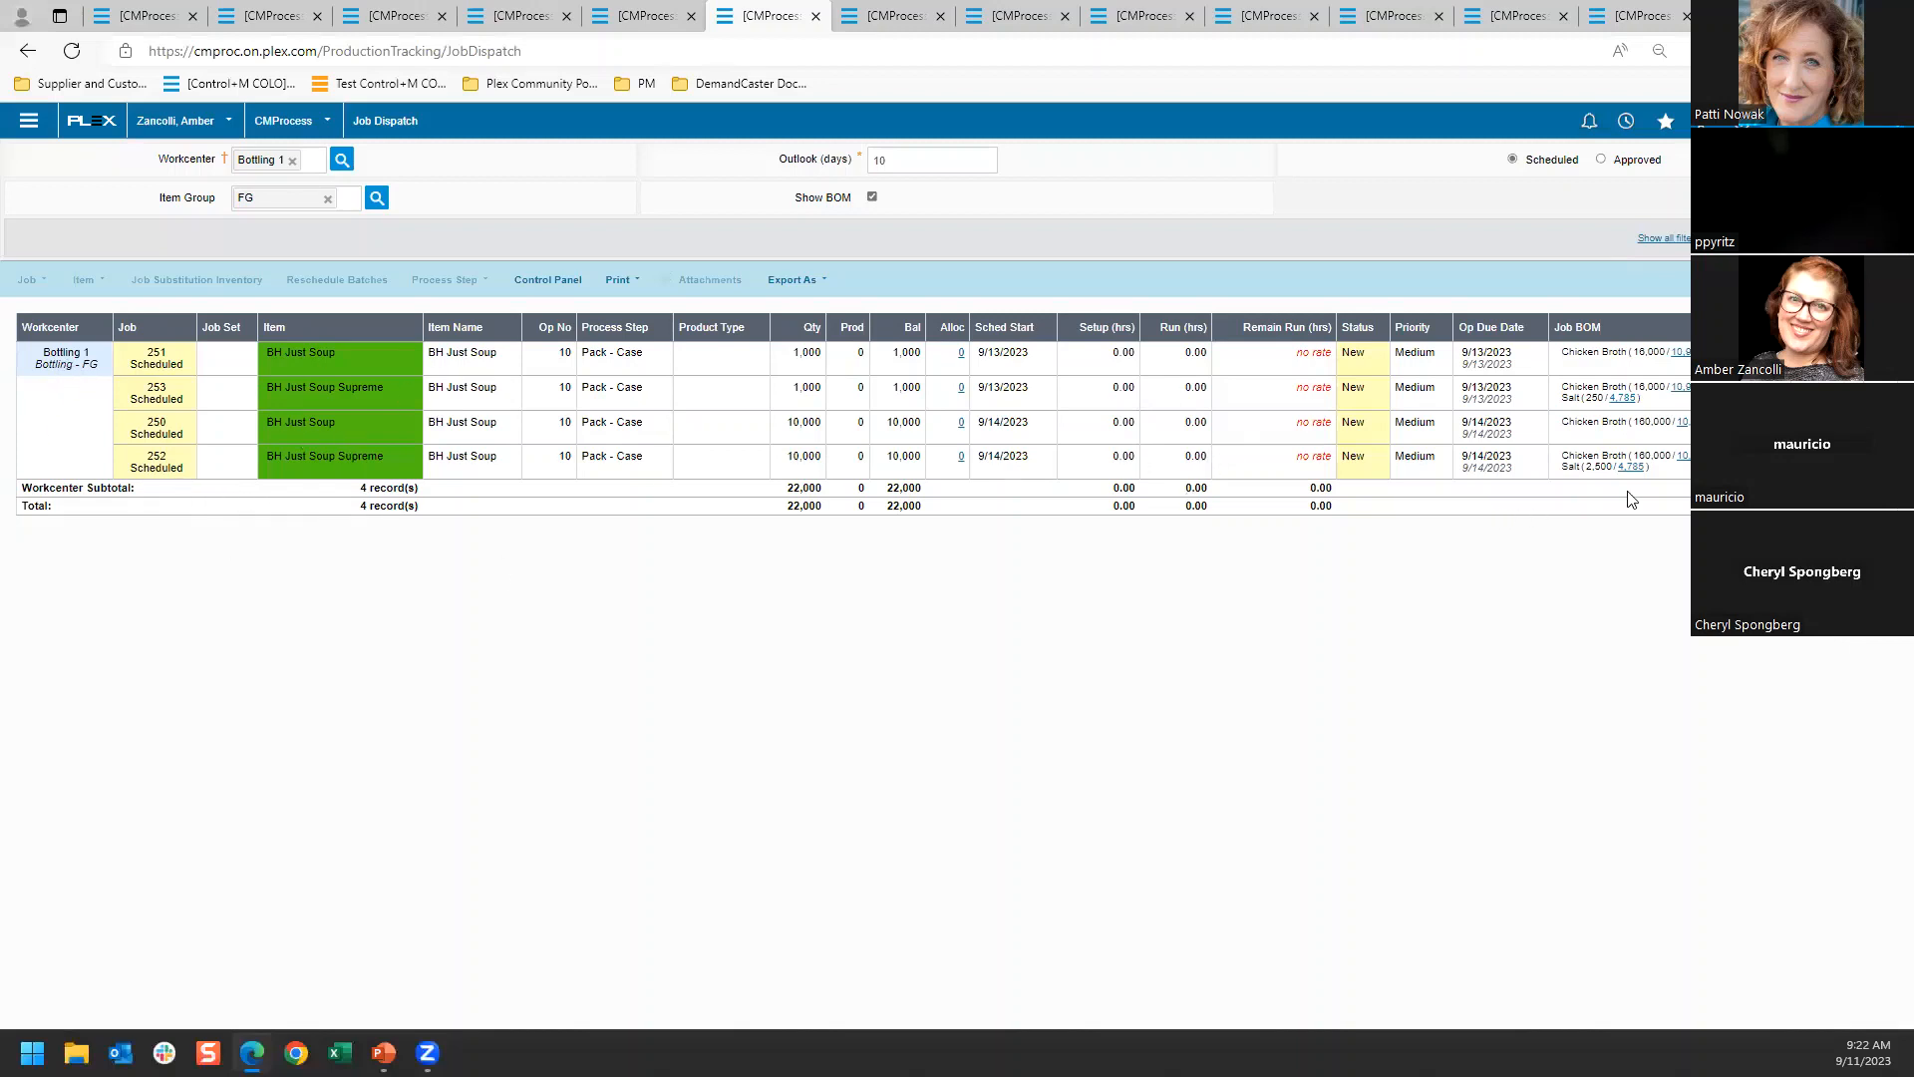
{"action": "left_click", "coordinate": [896, 14]}
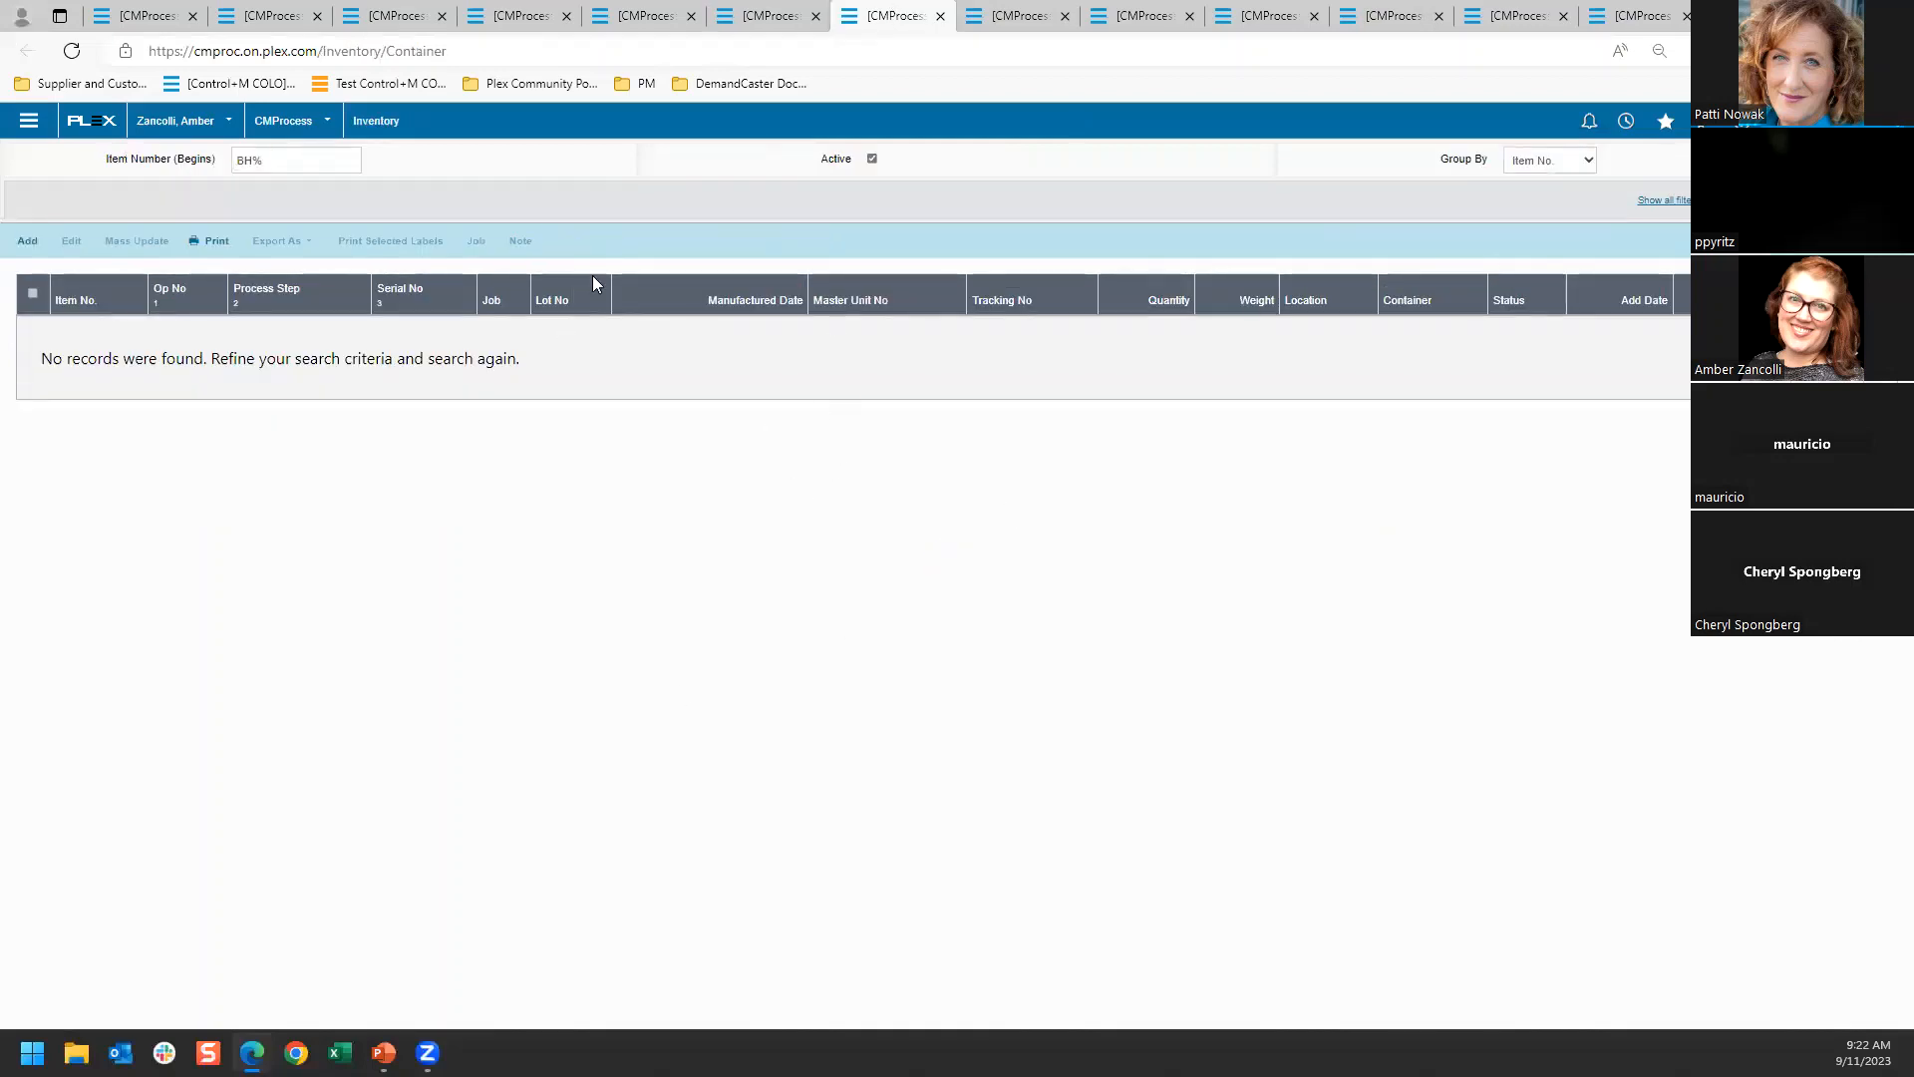
Set up job 250 on the Bottling 1 control panel and change the workcenter status to Production
{"action": "left_click", "coordinate": [1014, 14]}
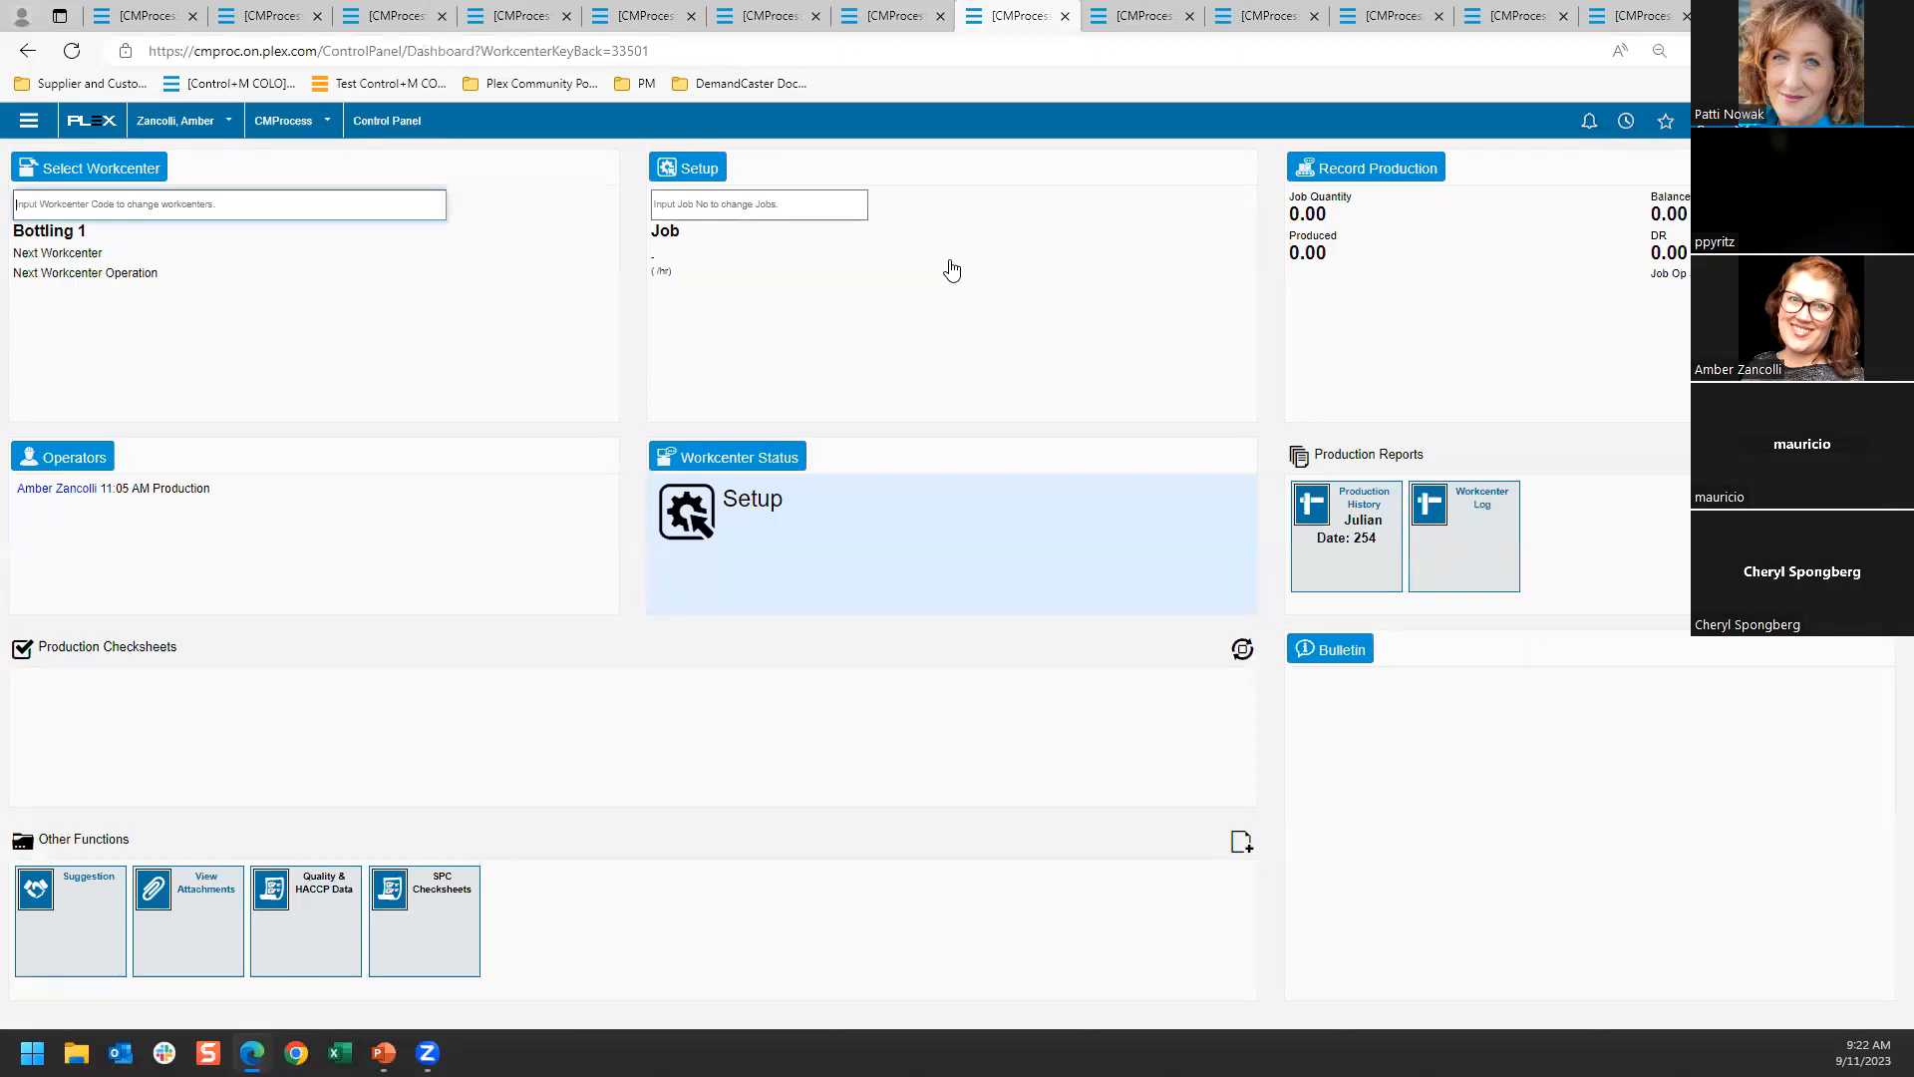
{"action": "left_click", "coordinate": [698, 171]}
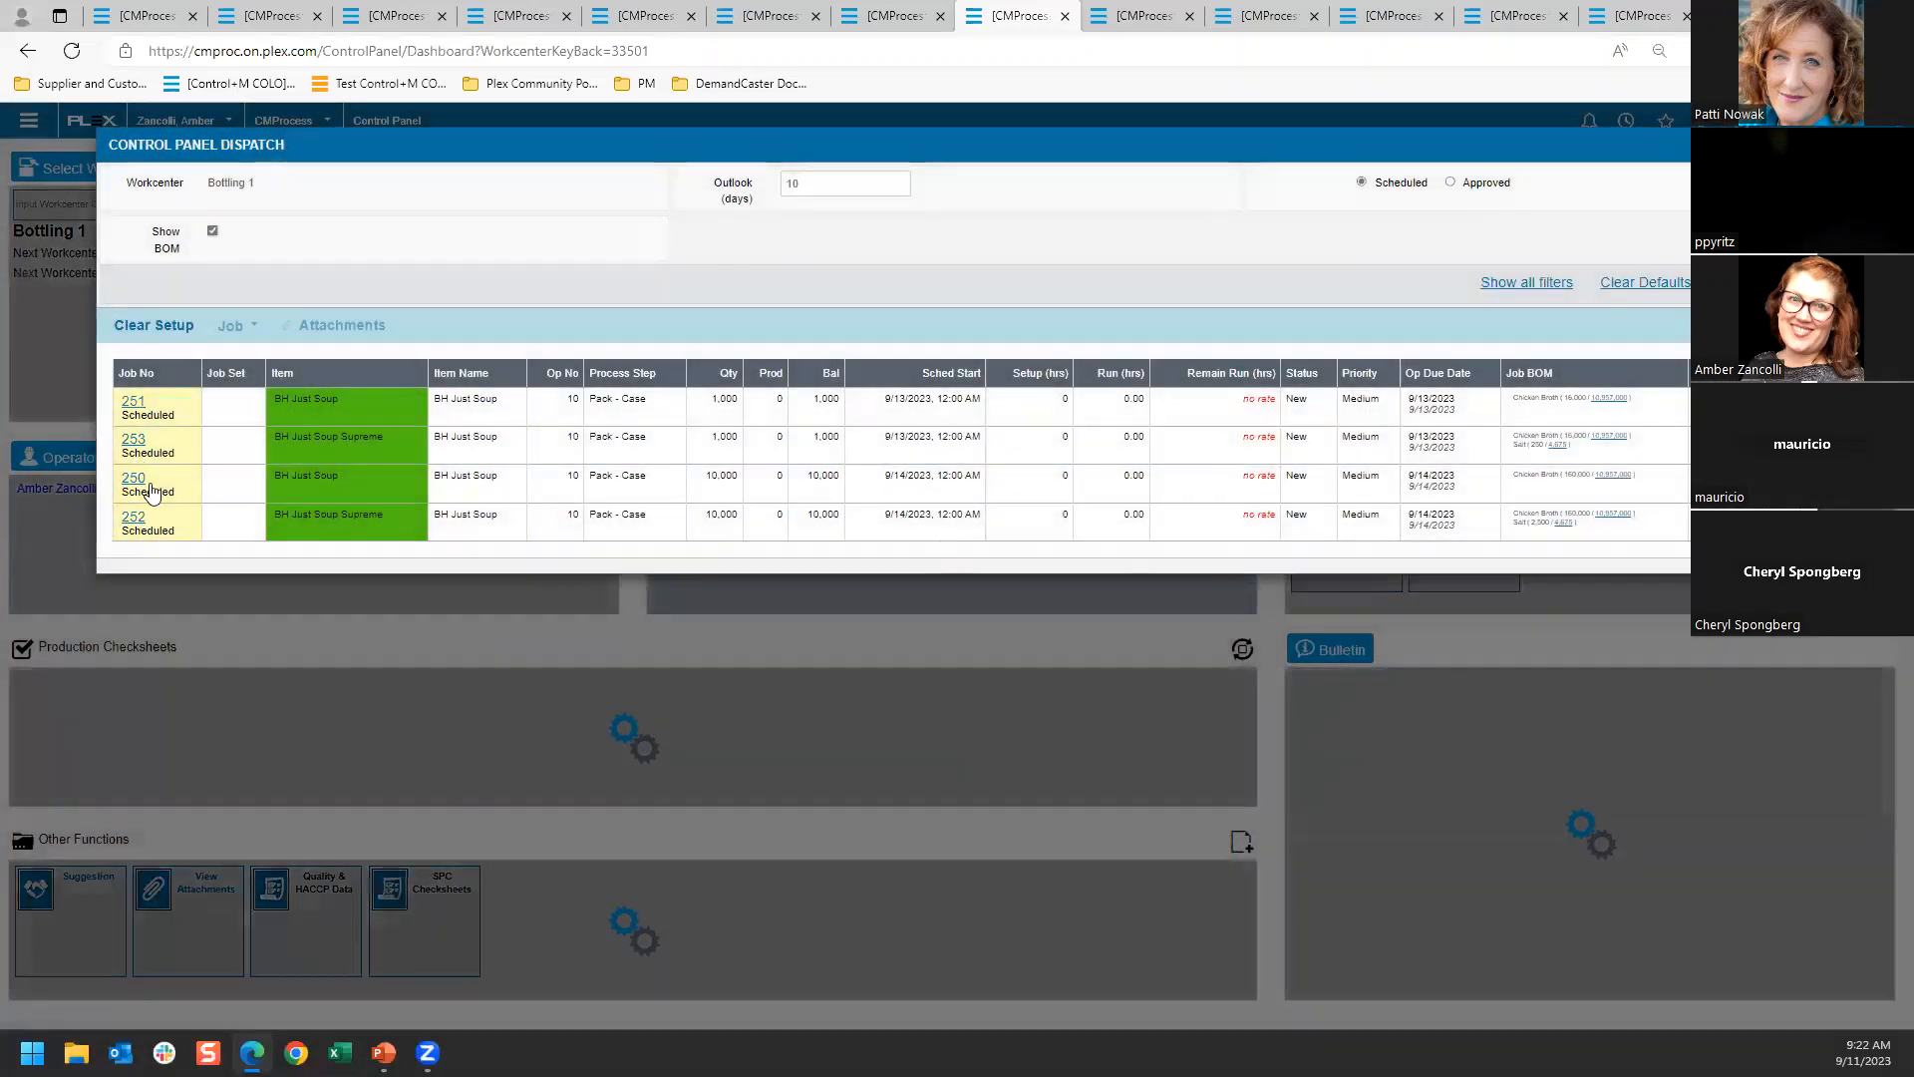
{"action": "left_click", "coordinate": [132, 478]}
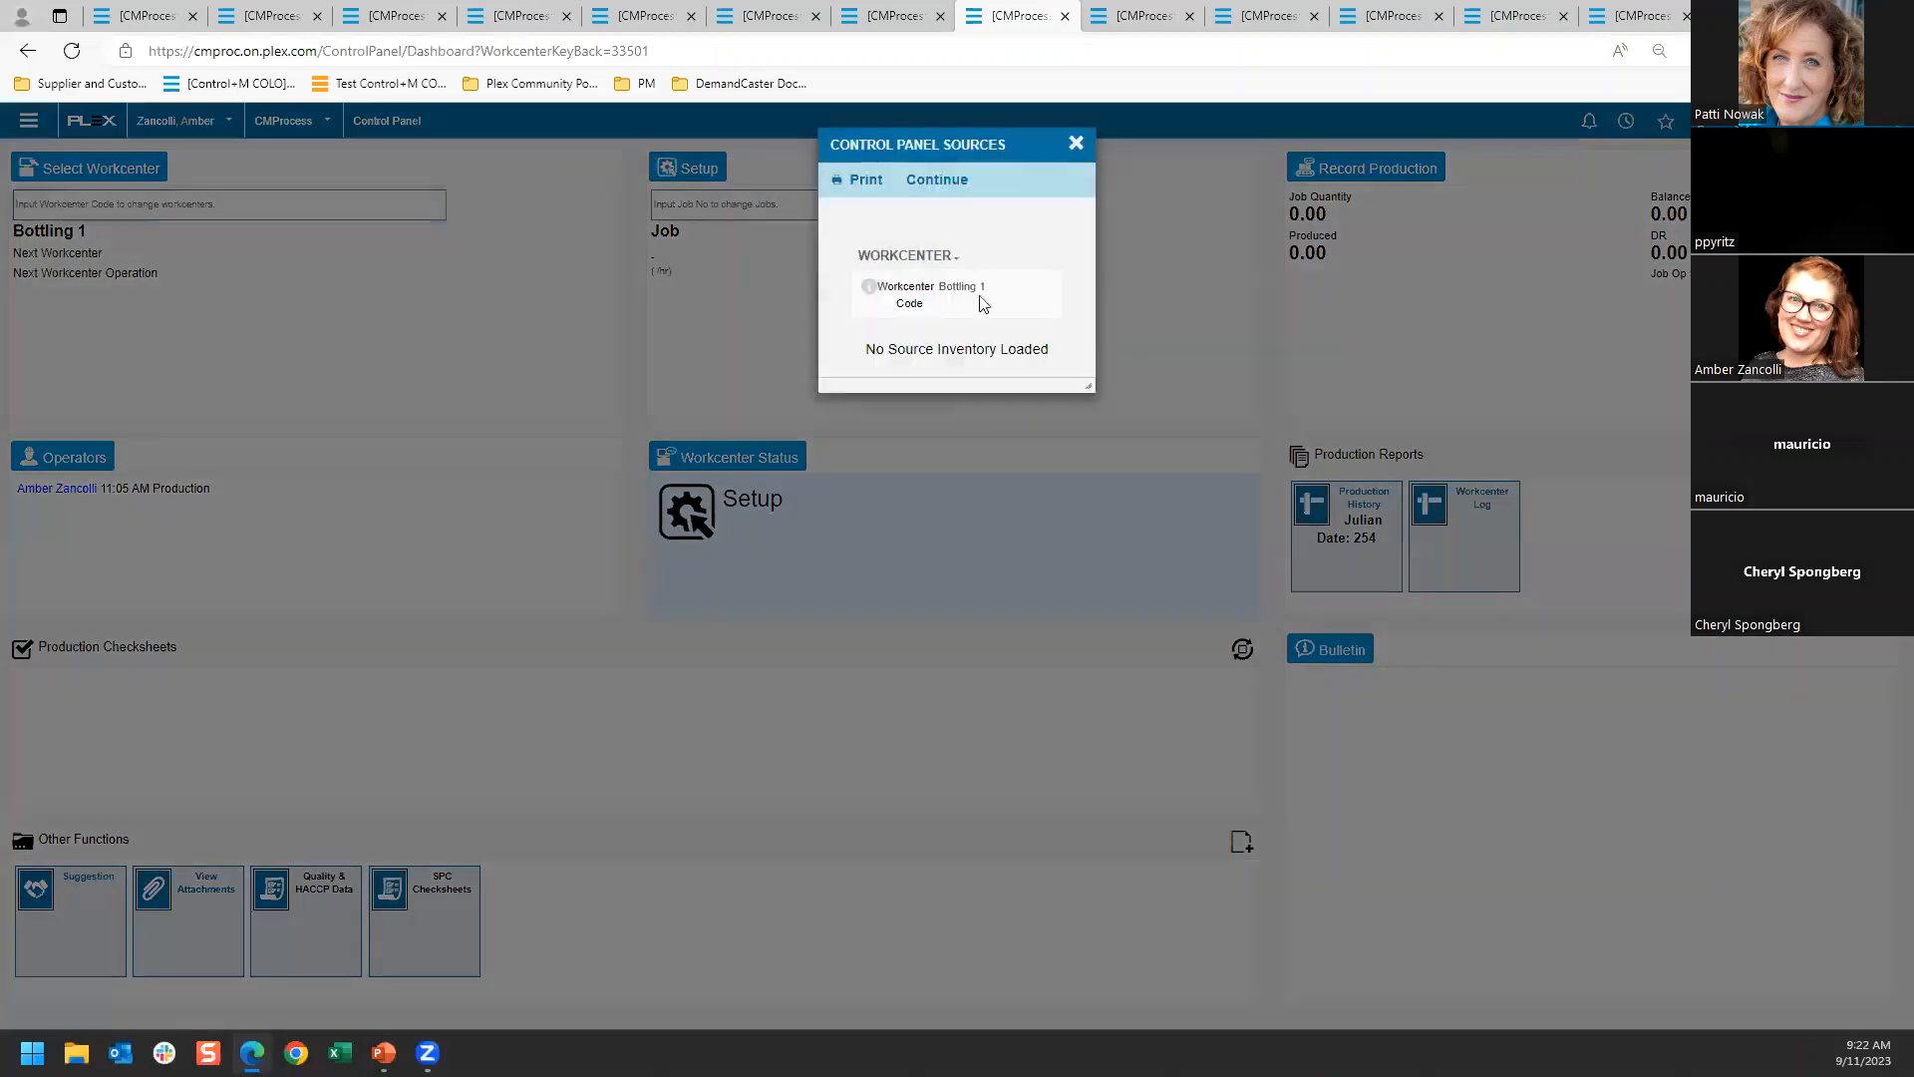
{"action": "left_click", "coordinate": [947, 182]}
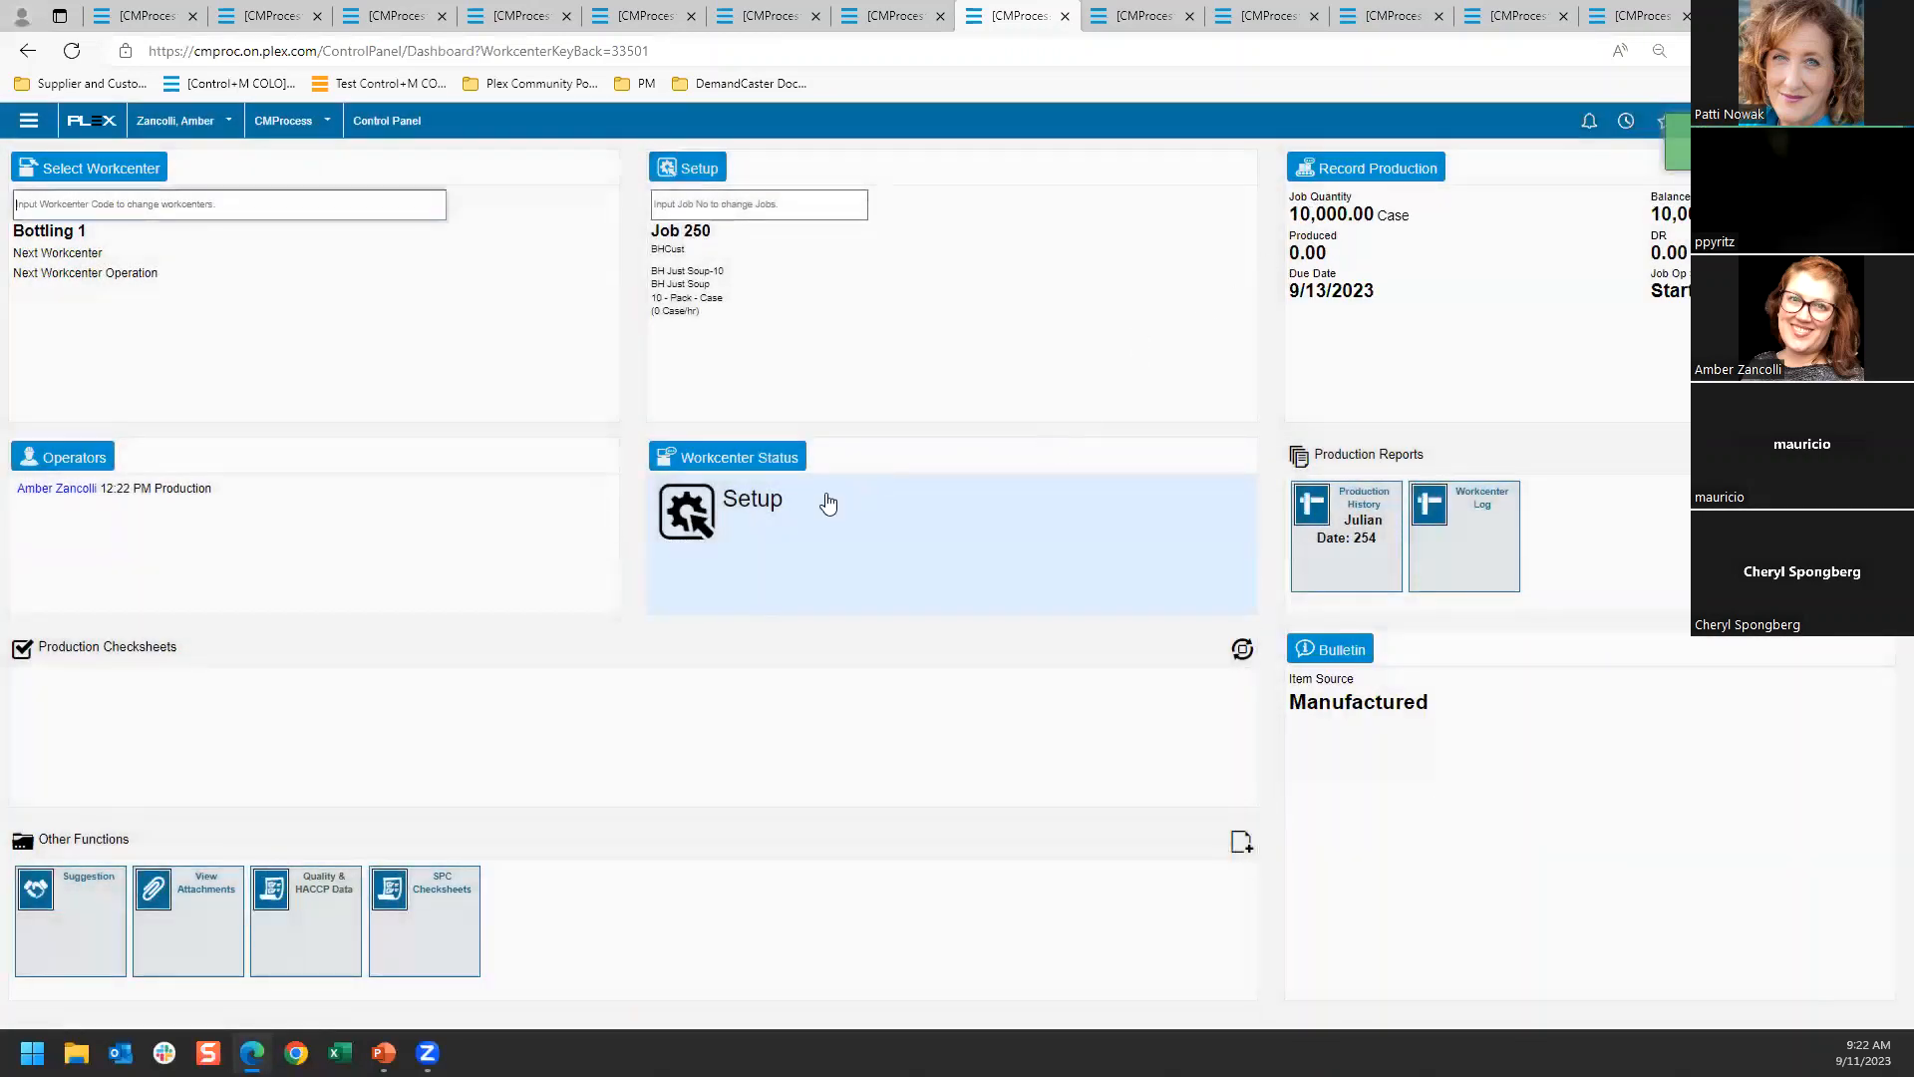
{"action": "left_click", "coordinate": [888, 486]}
{"action": "left_click", "coordinate": [1166, 266]}
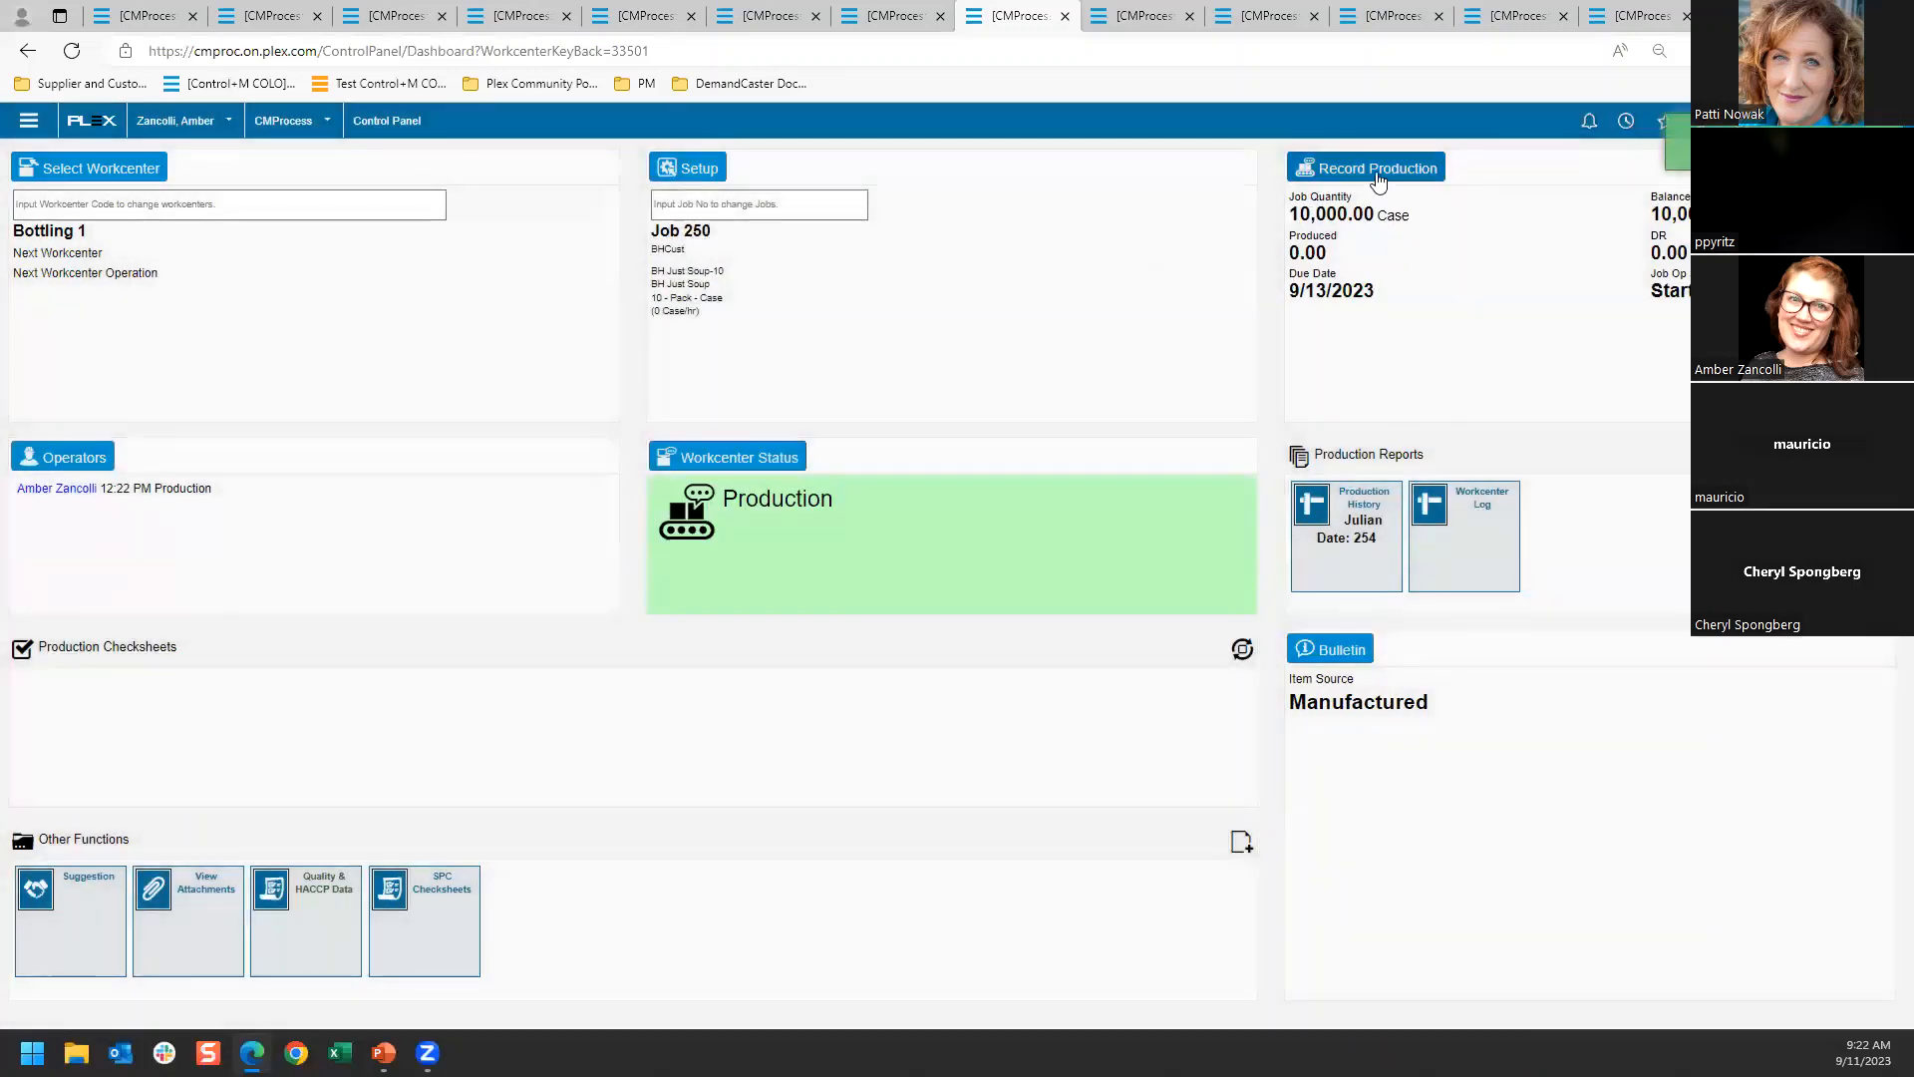
Open production recording for job 250 at Bottling 1 and check the container status options available
{"action": "left_click", "coordinate": [1454, 249]}
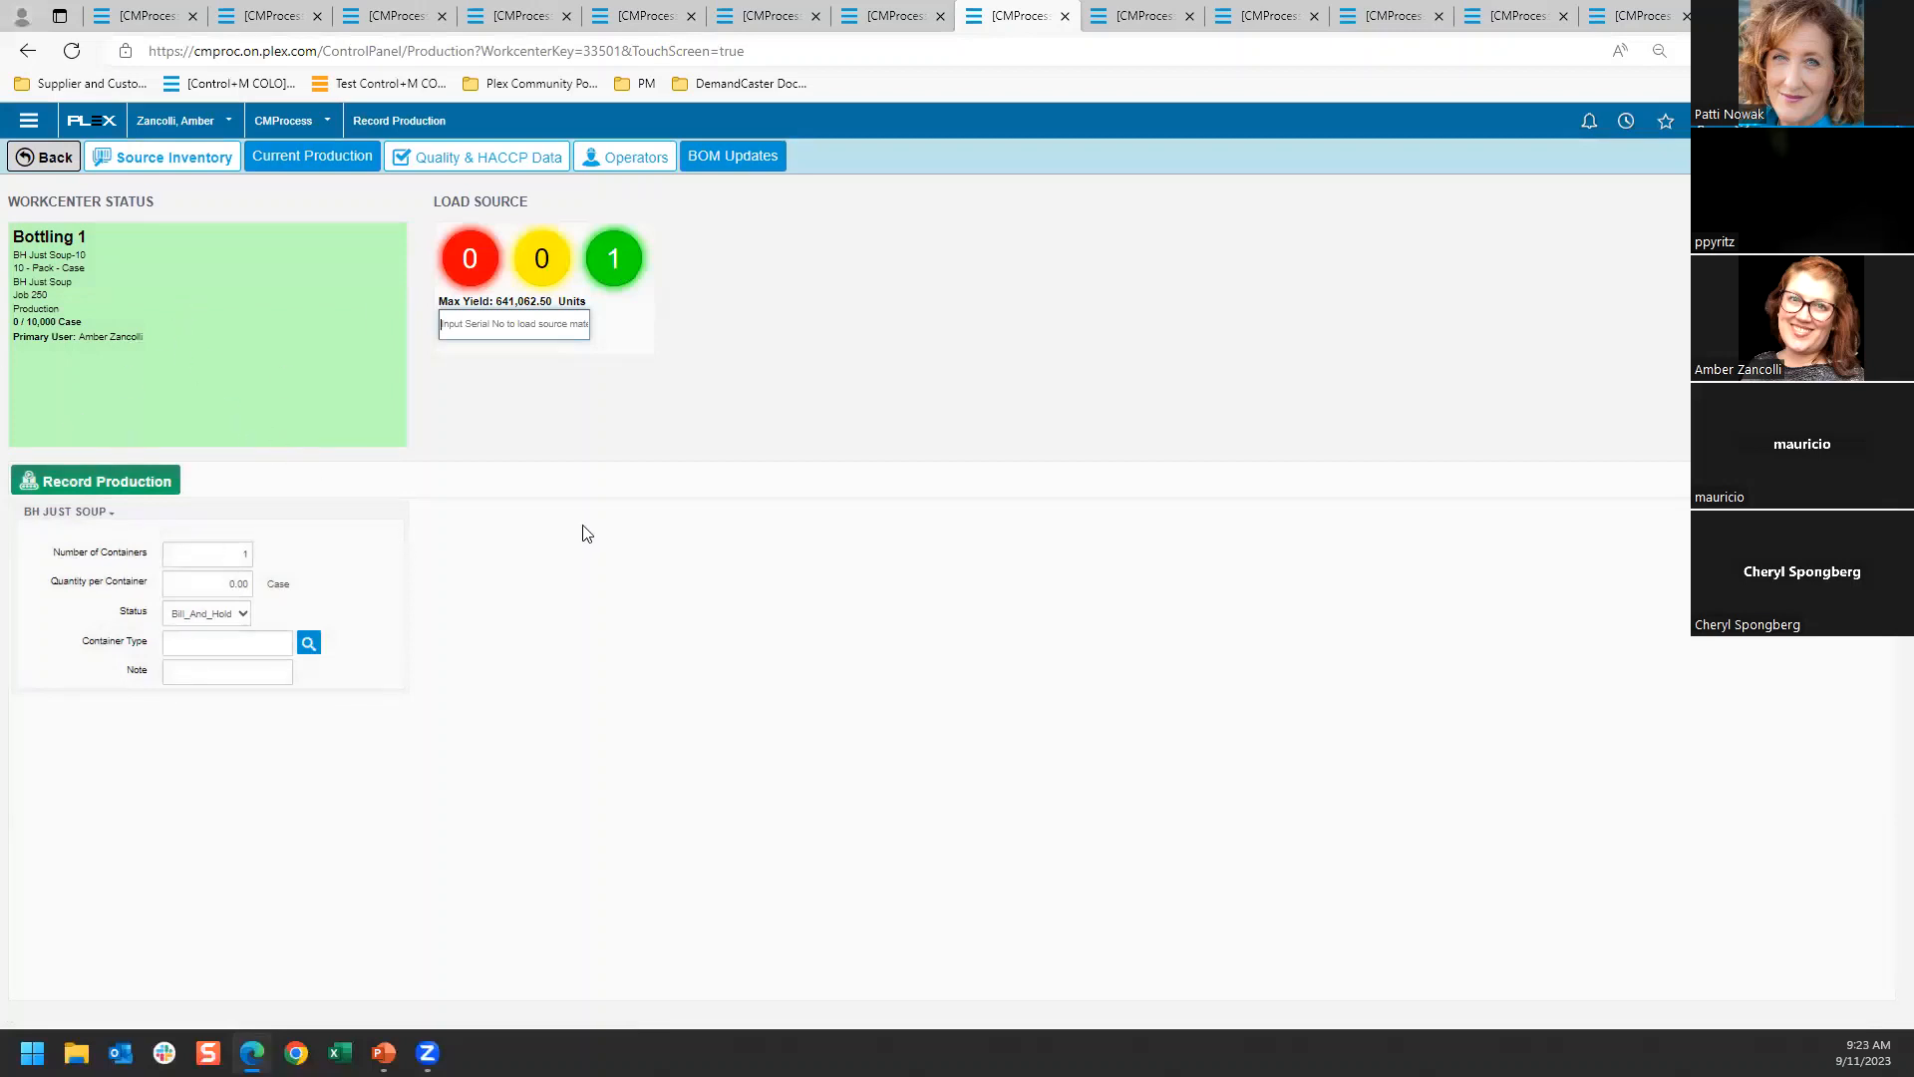
{"action": "left_click", "coordinate": [204, 312]}
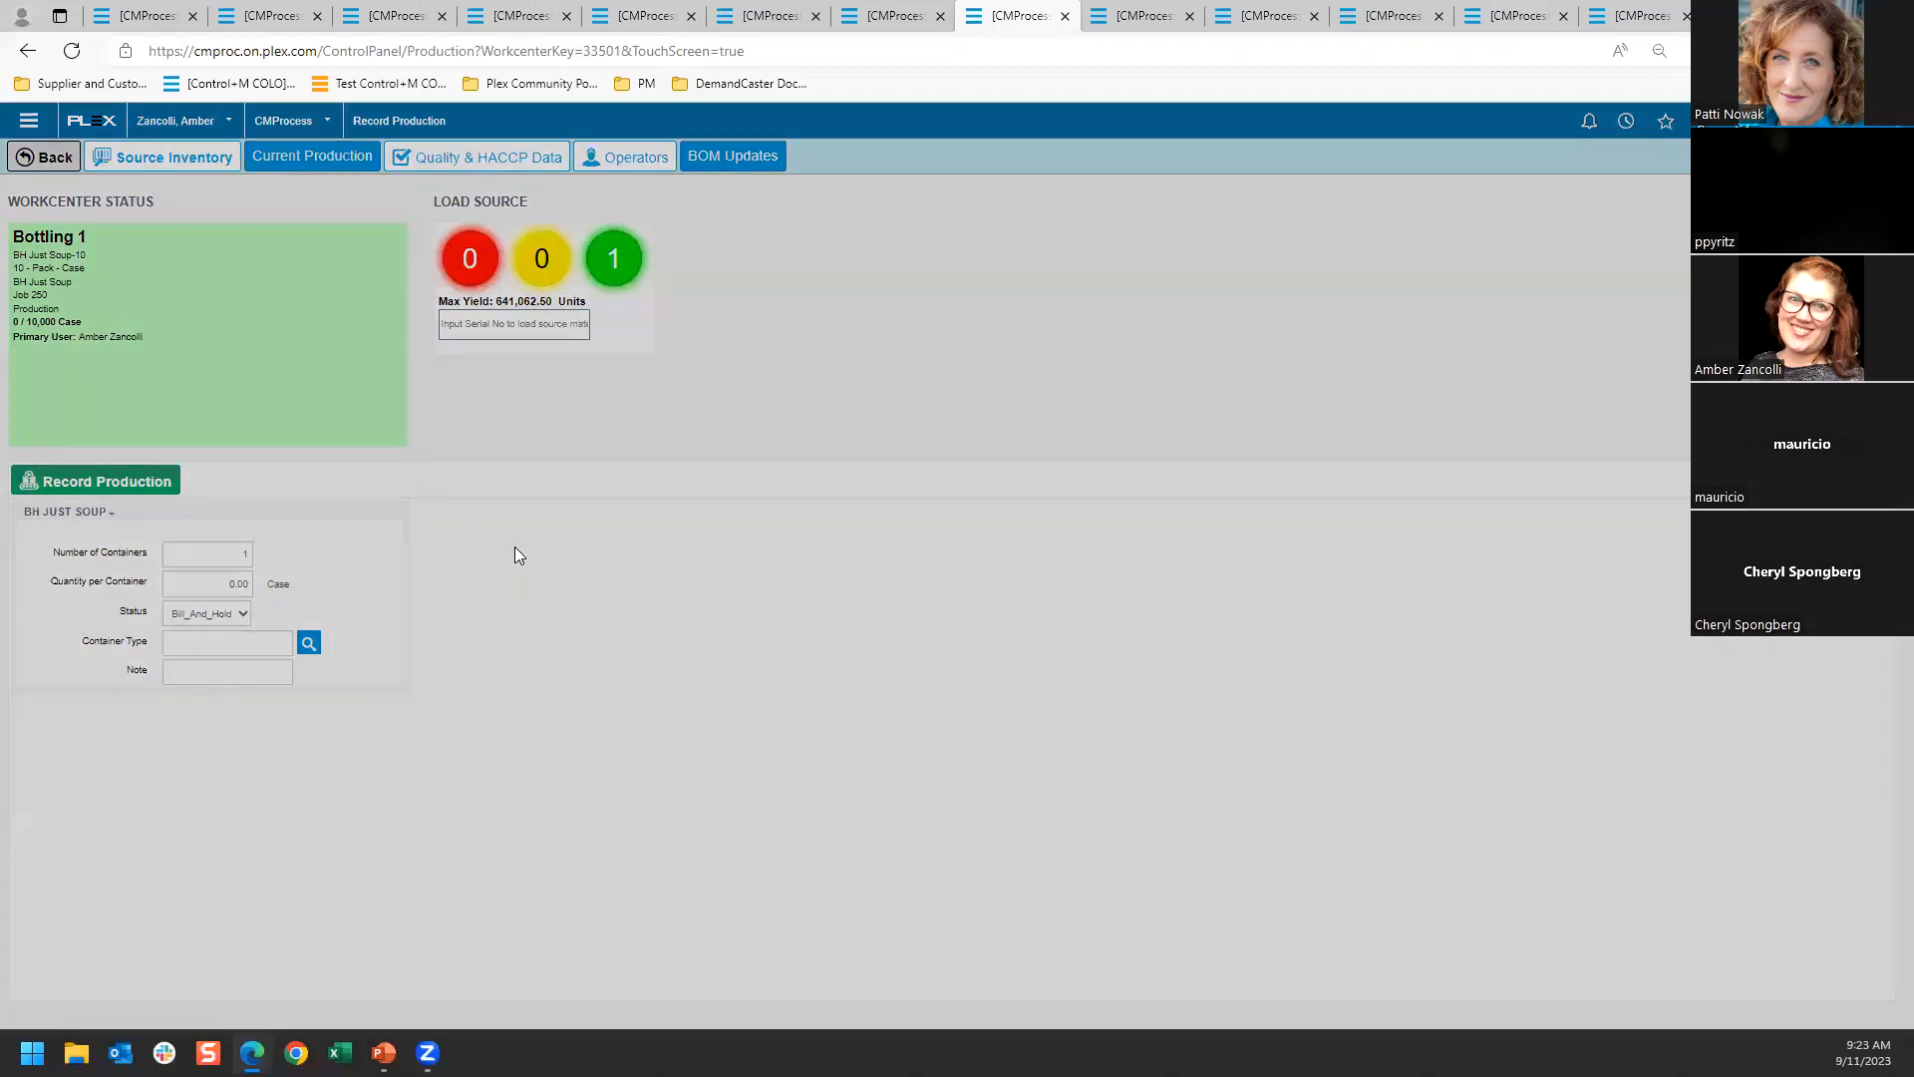
{"action": "left_click", "coordinate": [199, 349]}
{"action": "left_click", "coordinate": [1192, 282]}
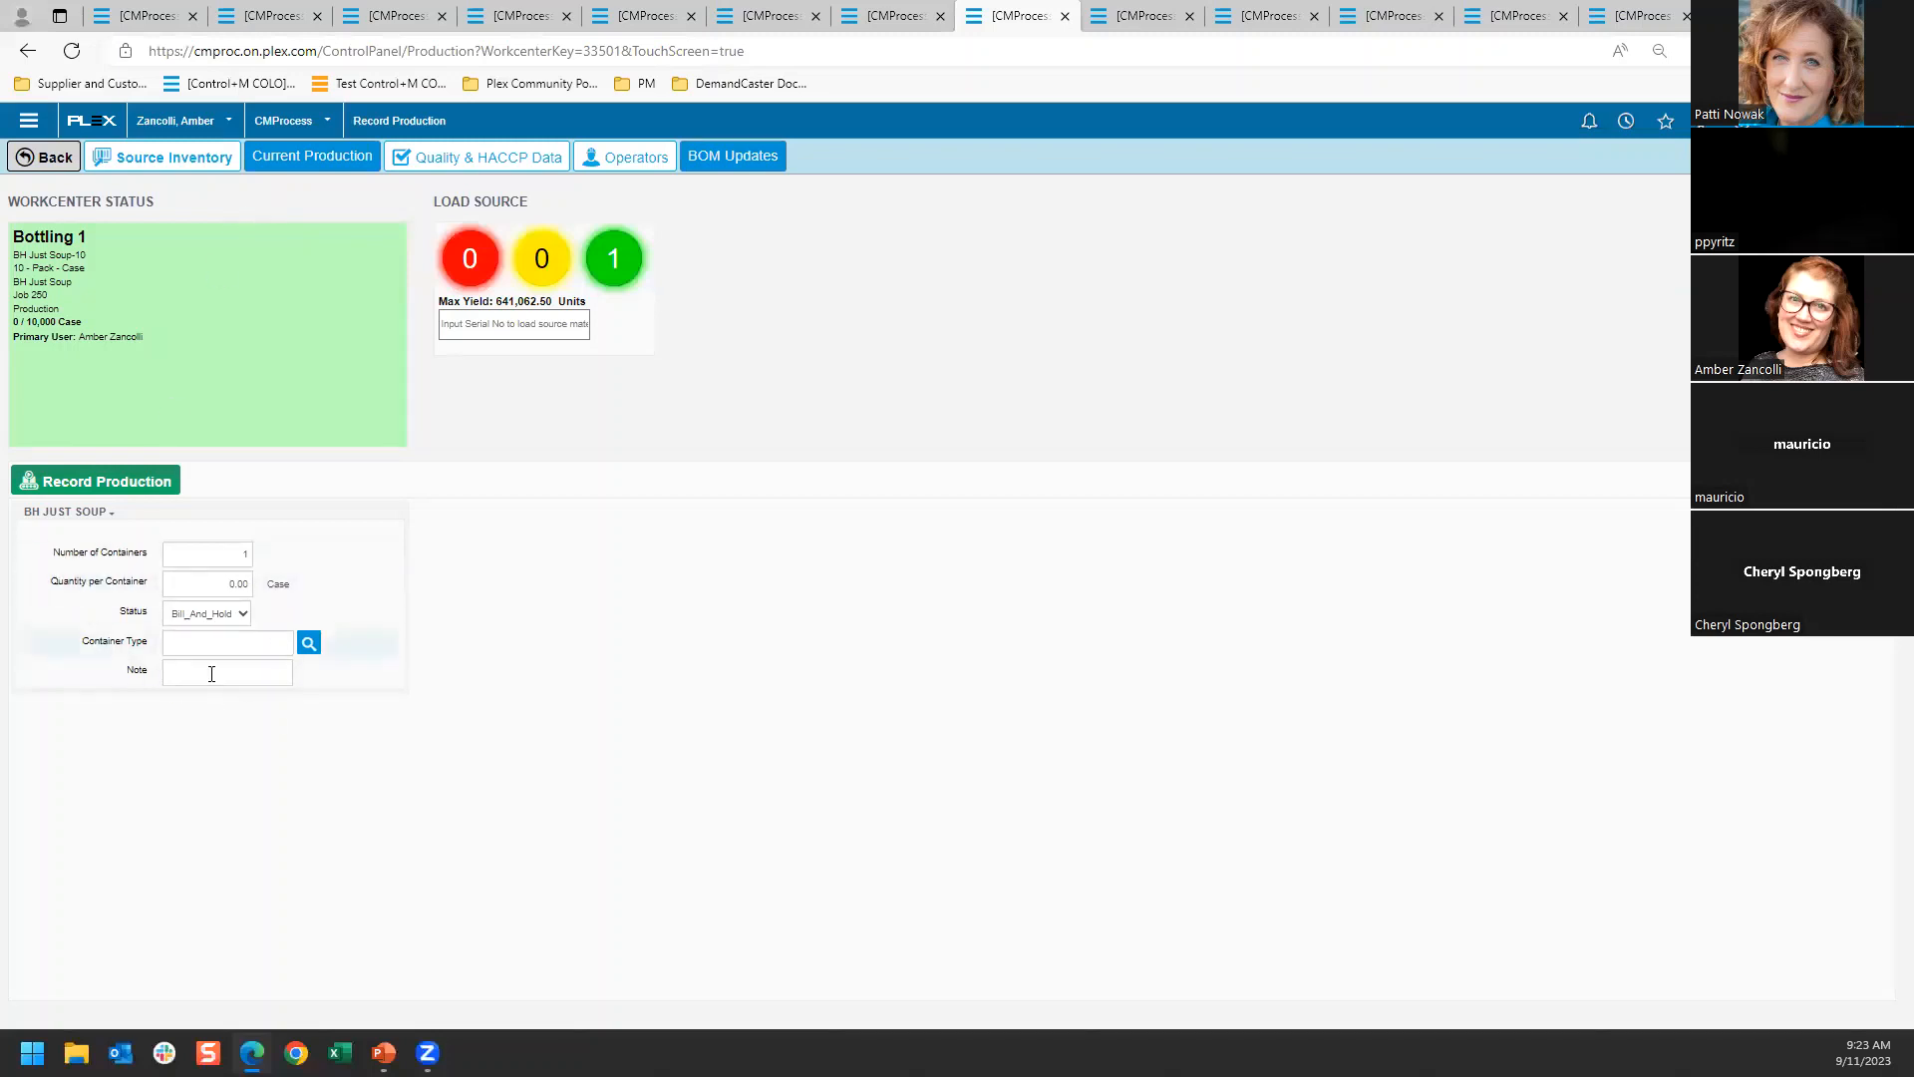
{"action": "left_click", "coordinate": [242, 615]}
{"action": "left_click", "coordinate": [242, 615]}
{"action": "left_click", "coordinate": [242, 615]}
{"action": "left_click", "coordinate": [244, 616]}
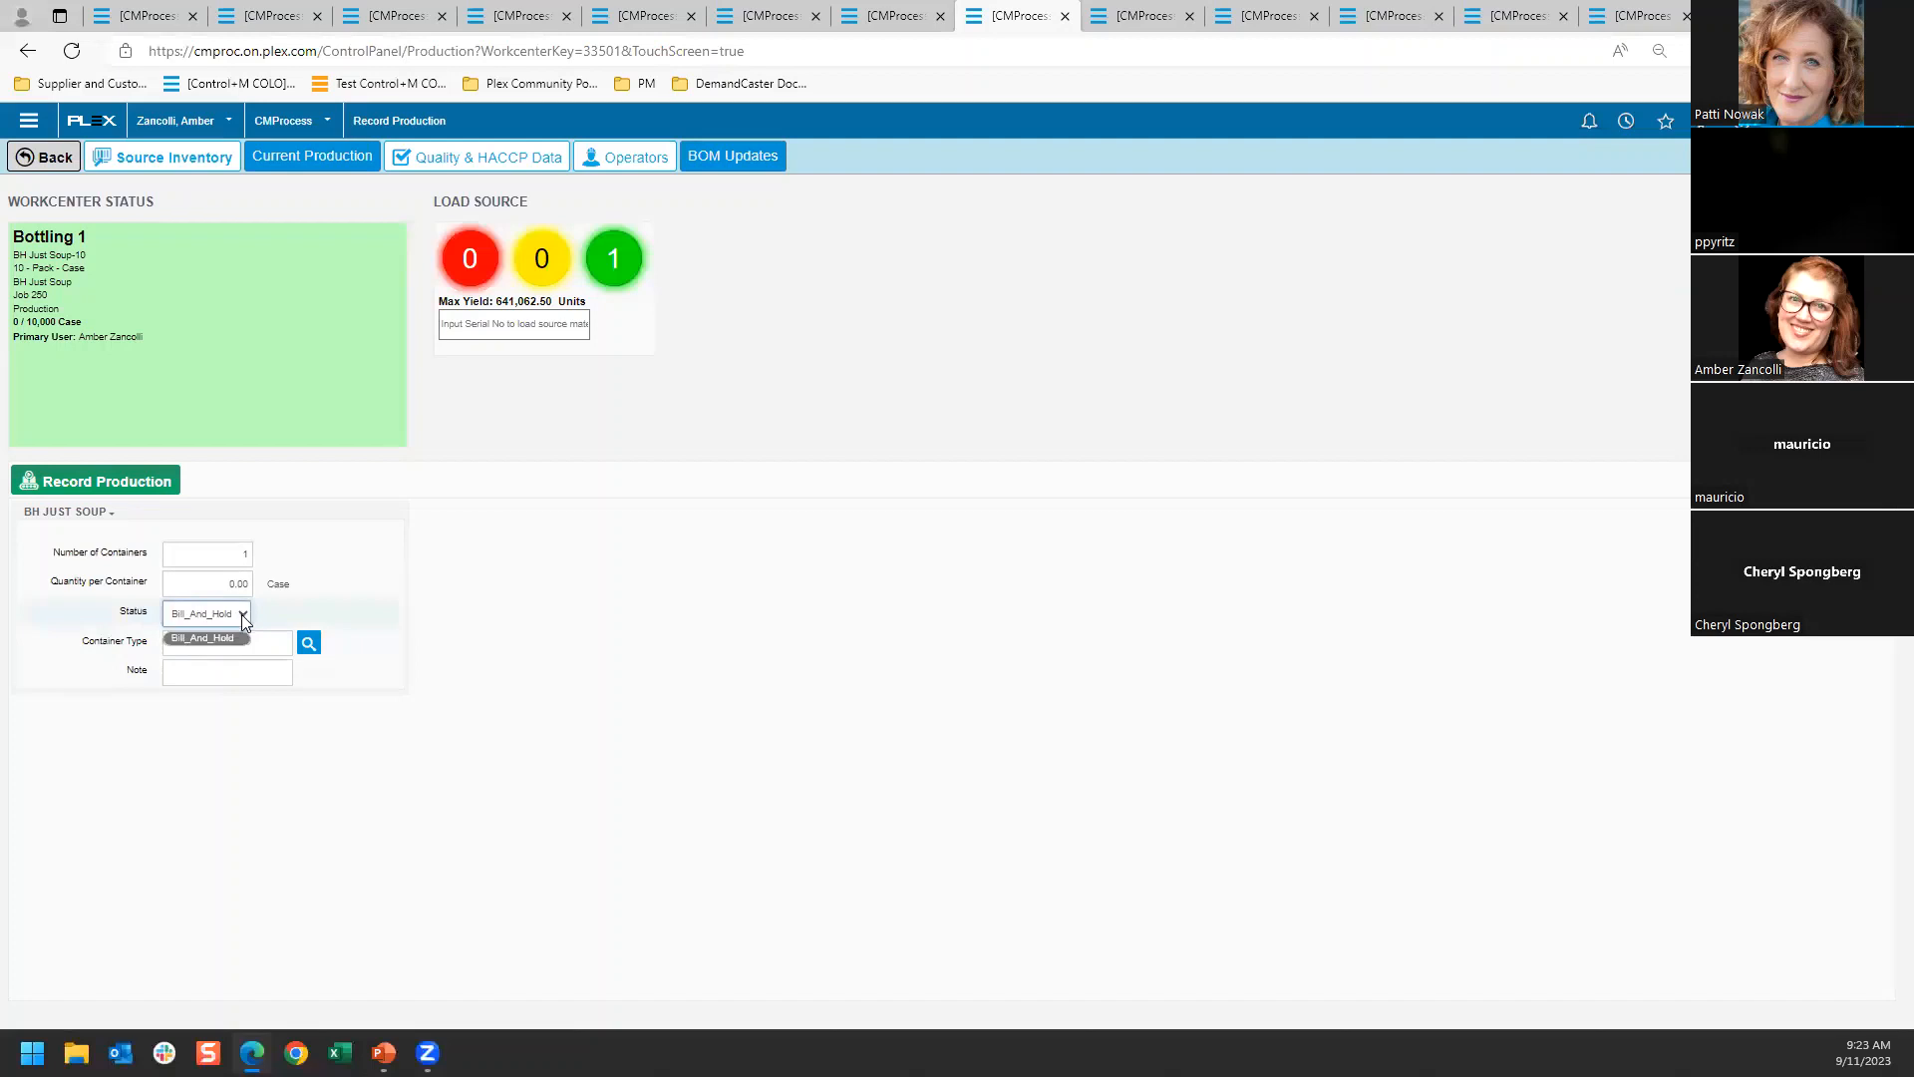
{"action": "left_click", "coordinate": [244, 626]}
Record production of two BH Just Soup containers for job 250, each with 5000 cases in Bill_And_Hold status
{"action": "left_click", "coordinate": [234, 583]}
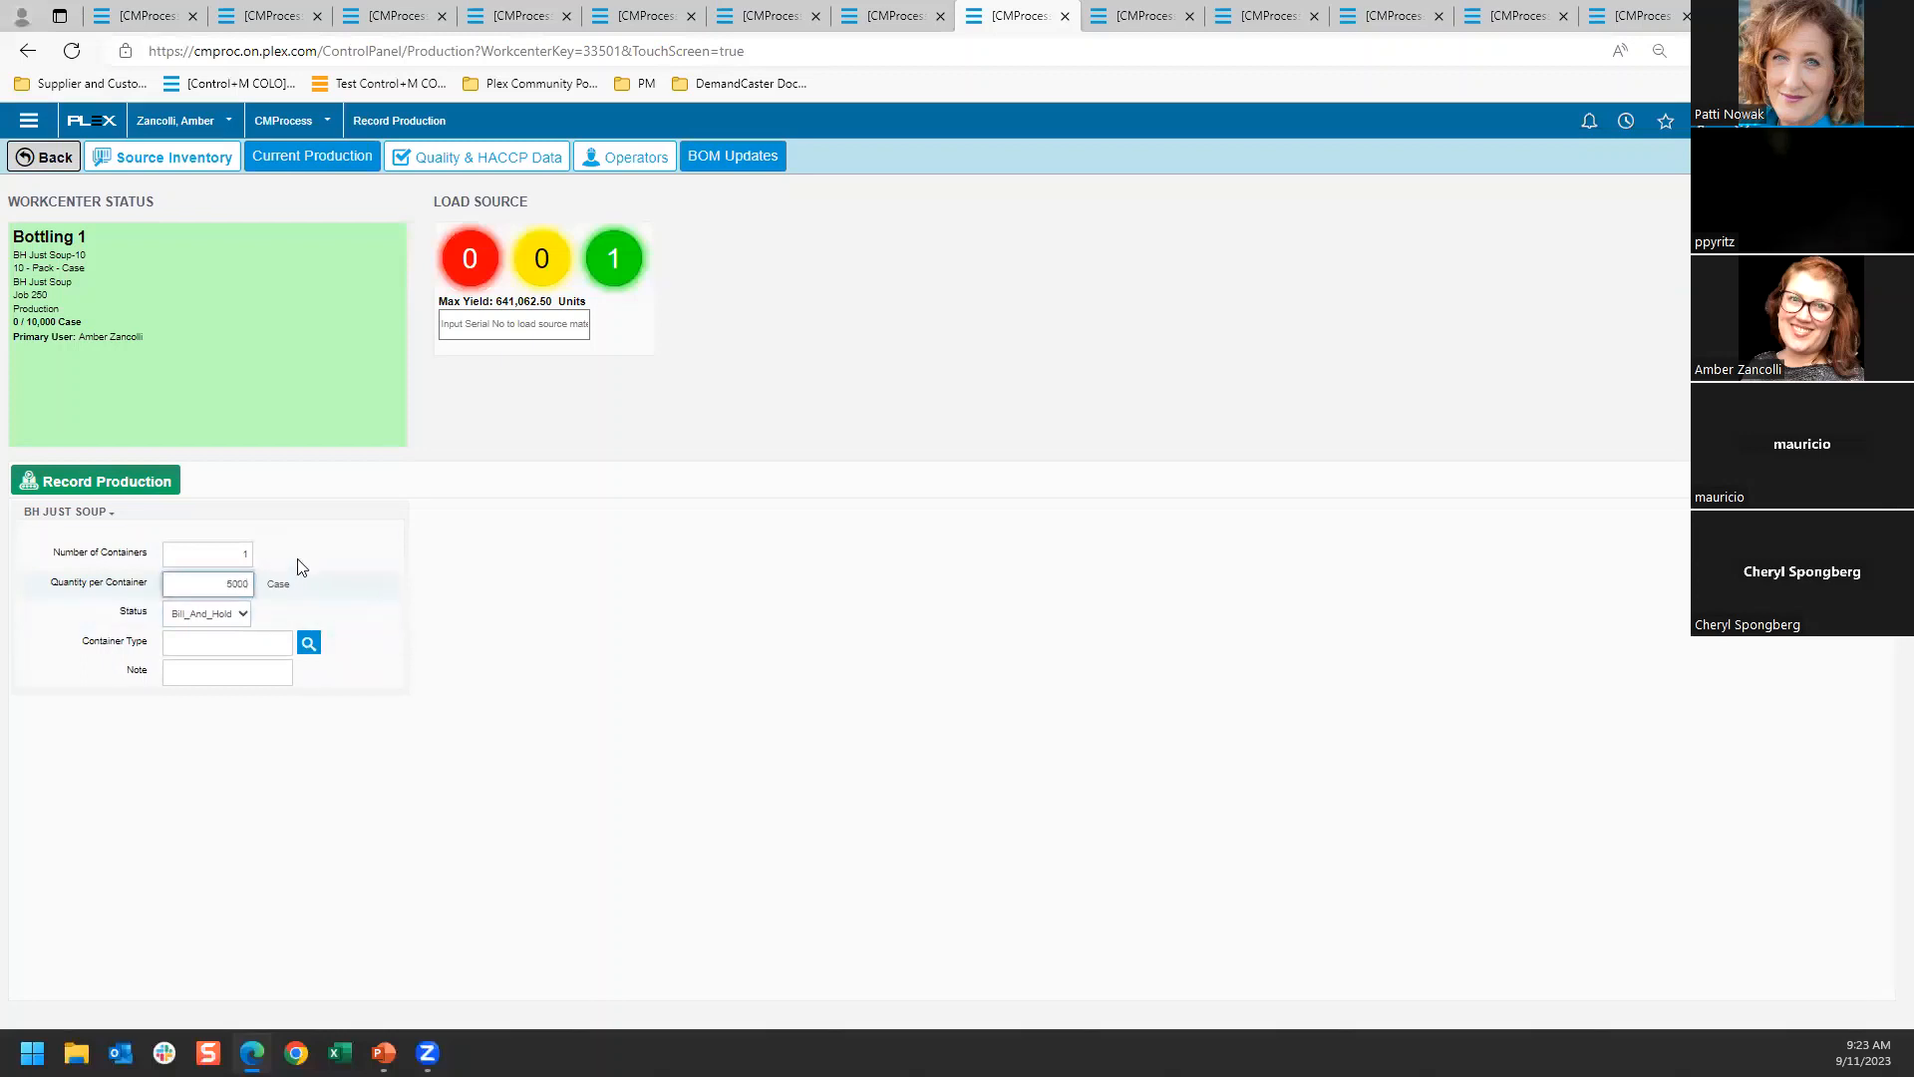
{"action": "left_click", "coordinate": [148, 484]}
{"action": "left_click", "coordinate": [116, 481]}
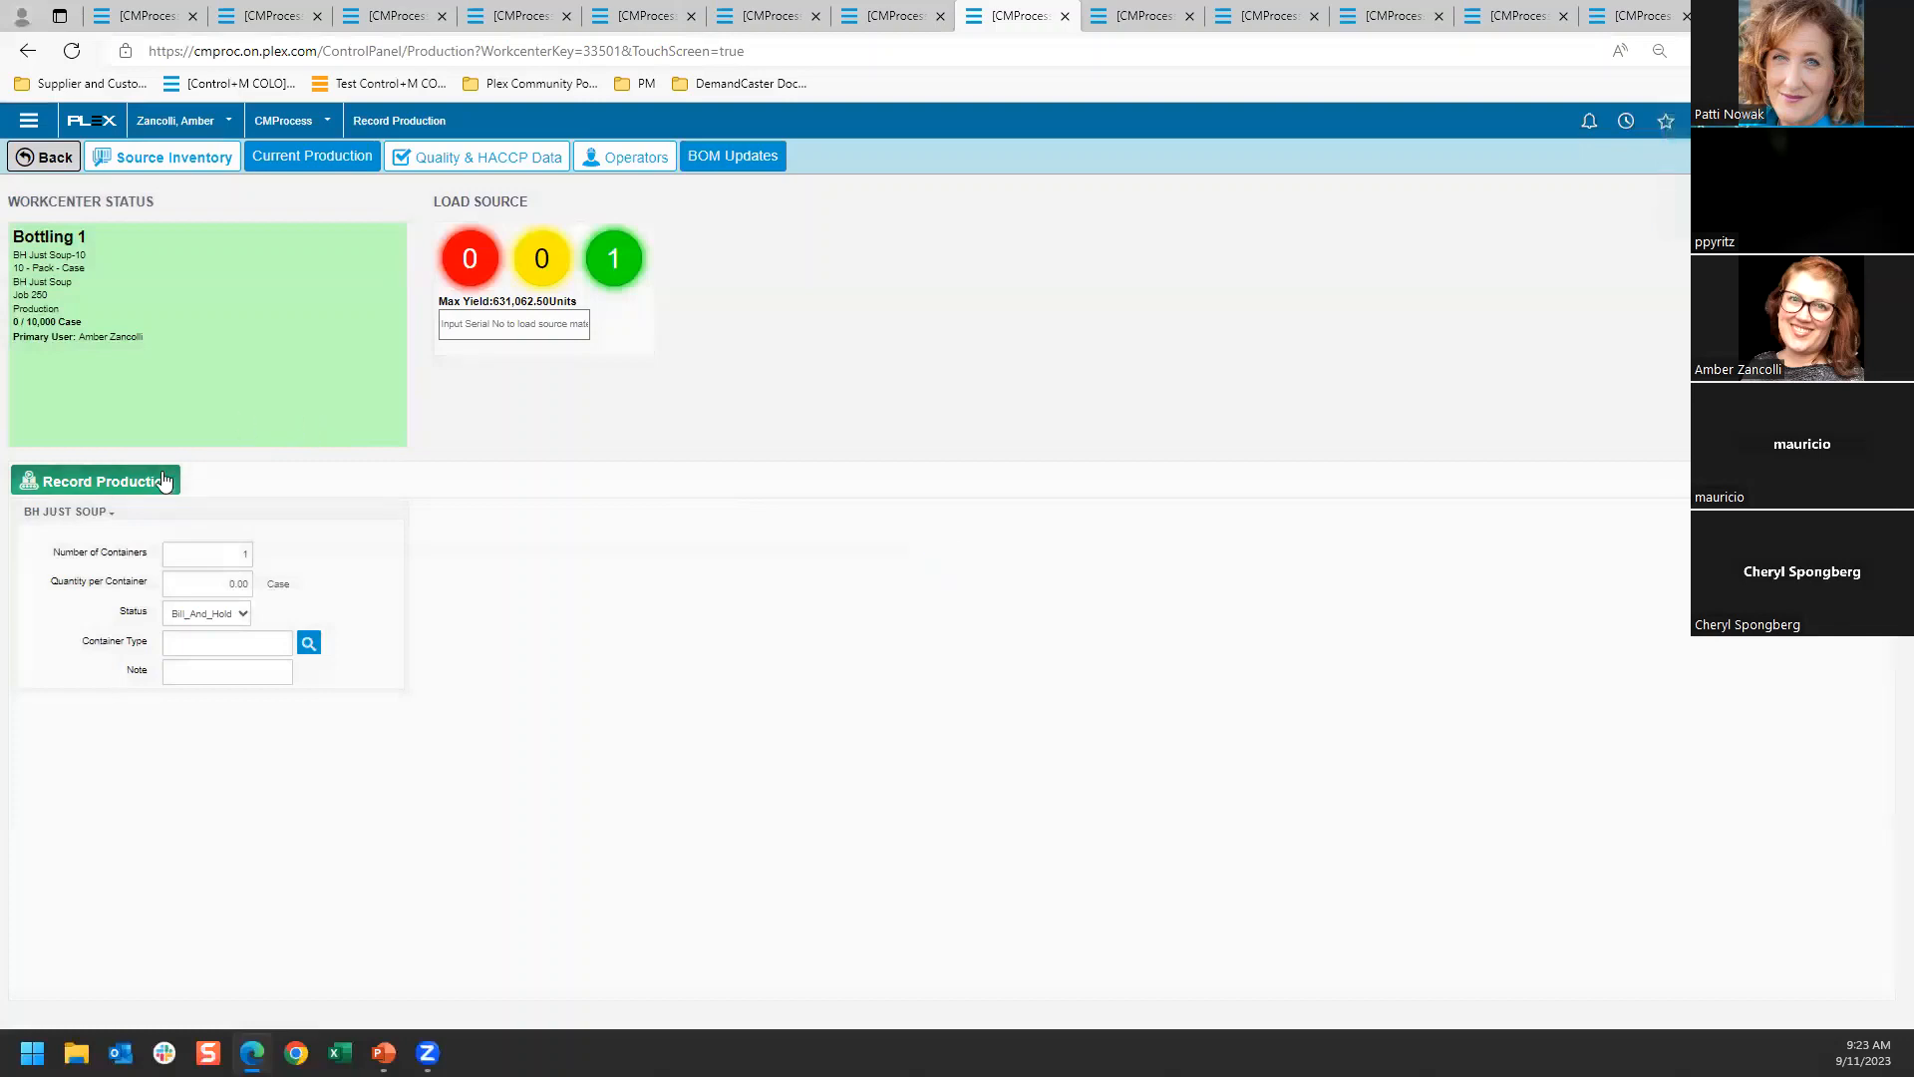
Return to the Bottling 1 control panel and set up job 253 for BH Just Soup Supreme
{"action": "left_click", "coordinate": [50, 160]}
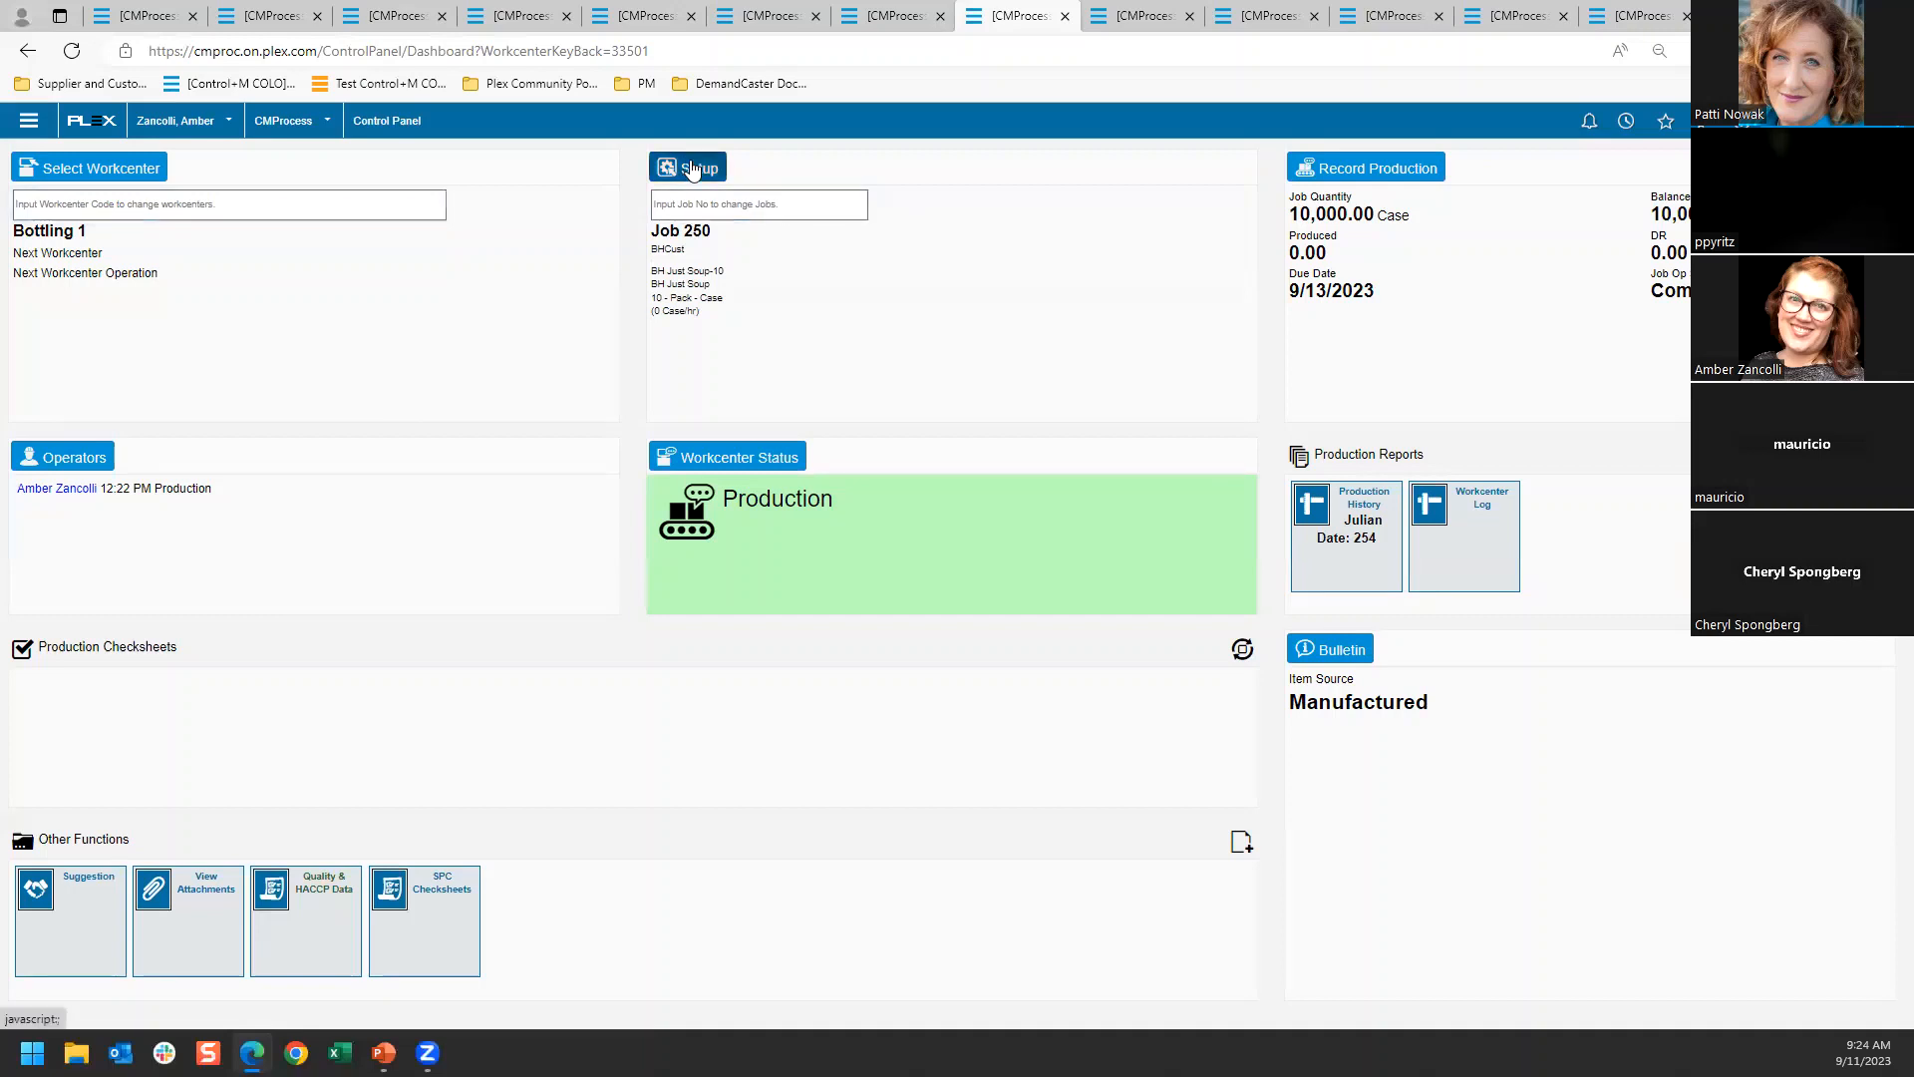
{"action": "left_click", "coordinate": [937, 264]}
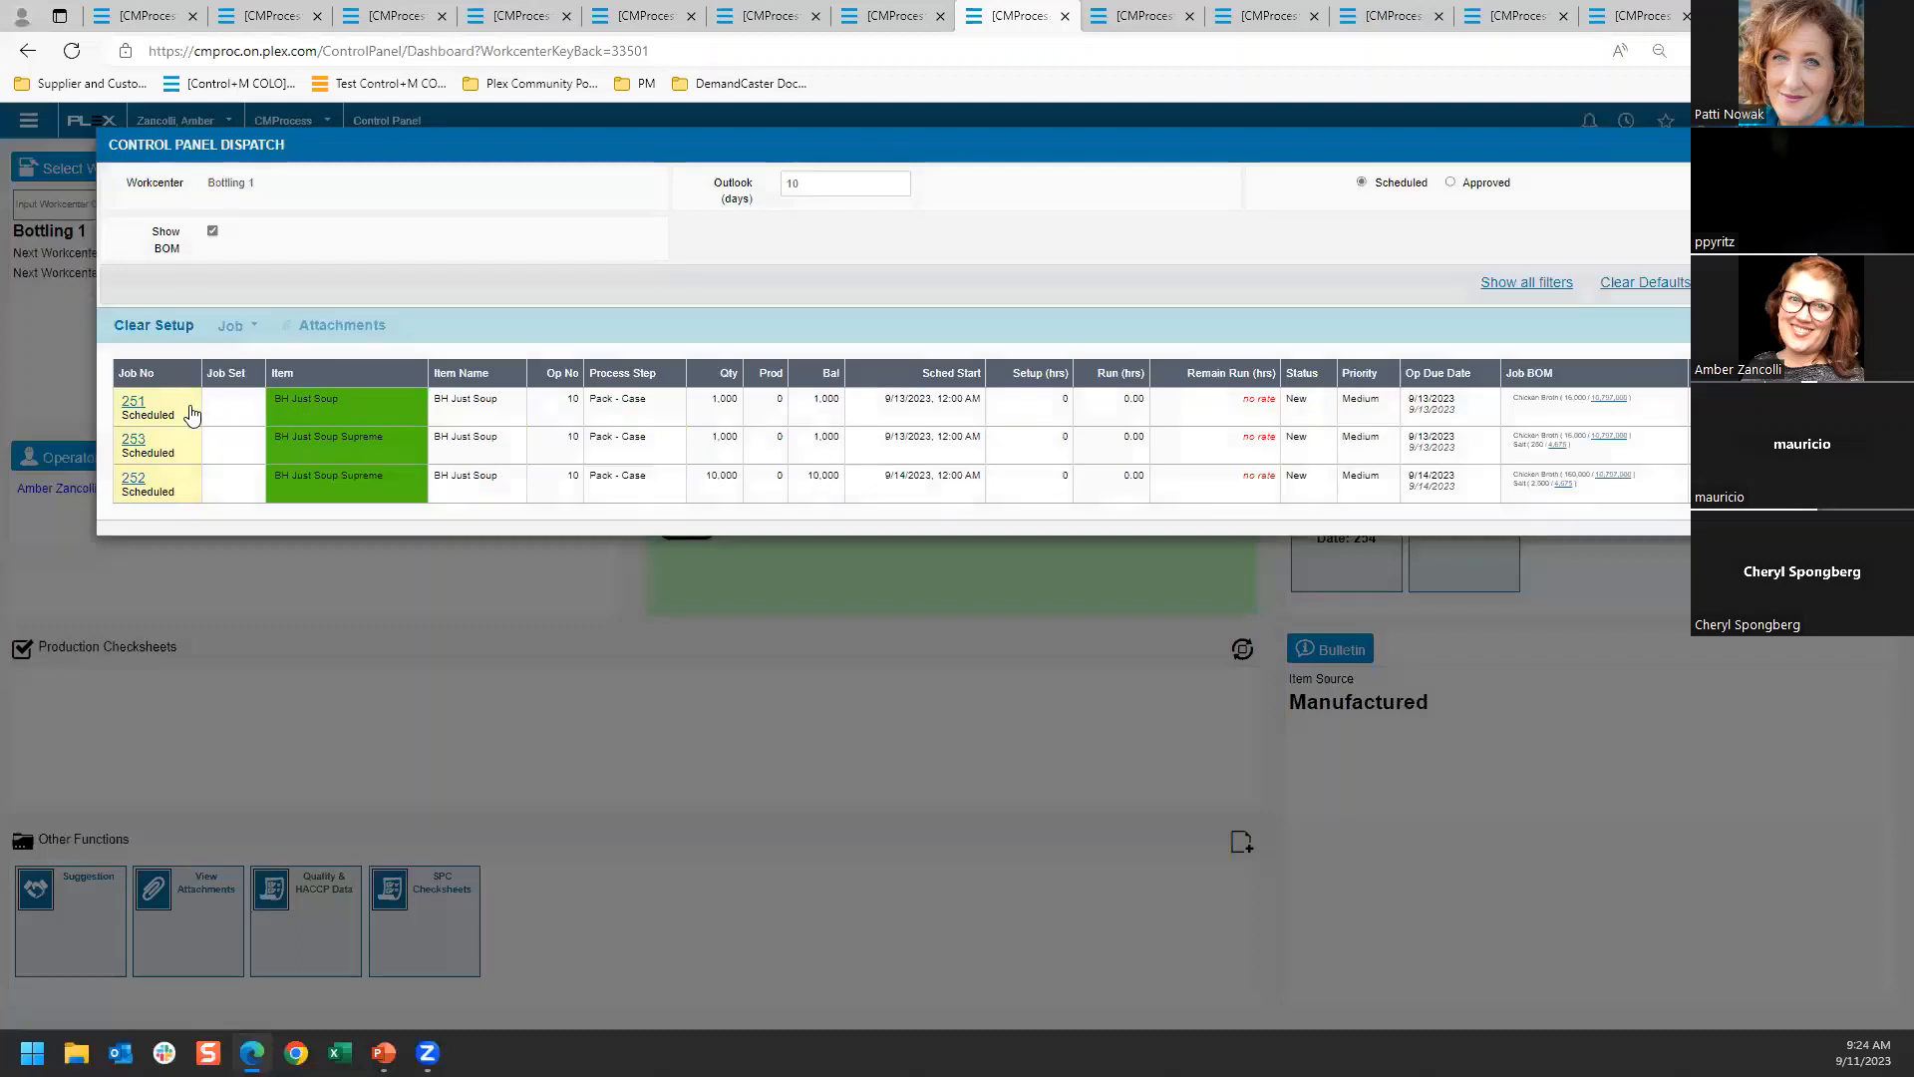
{"action": "left_click", "coordinate": [136, 441]}
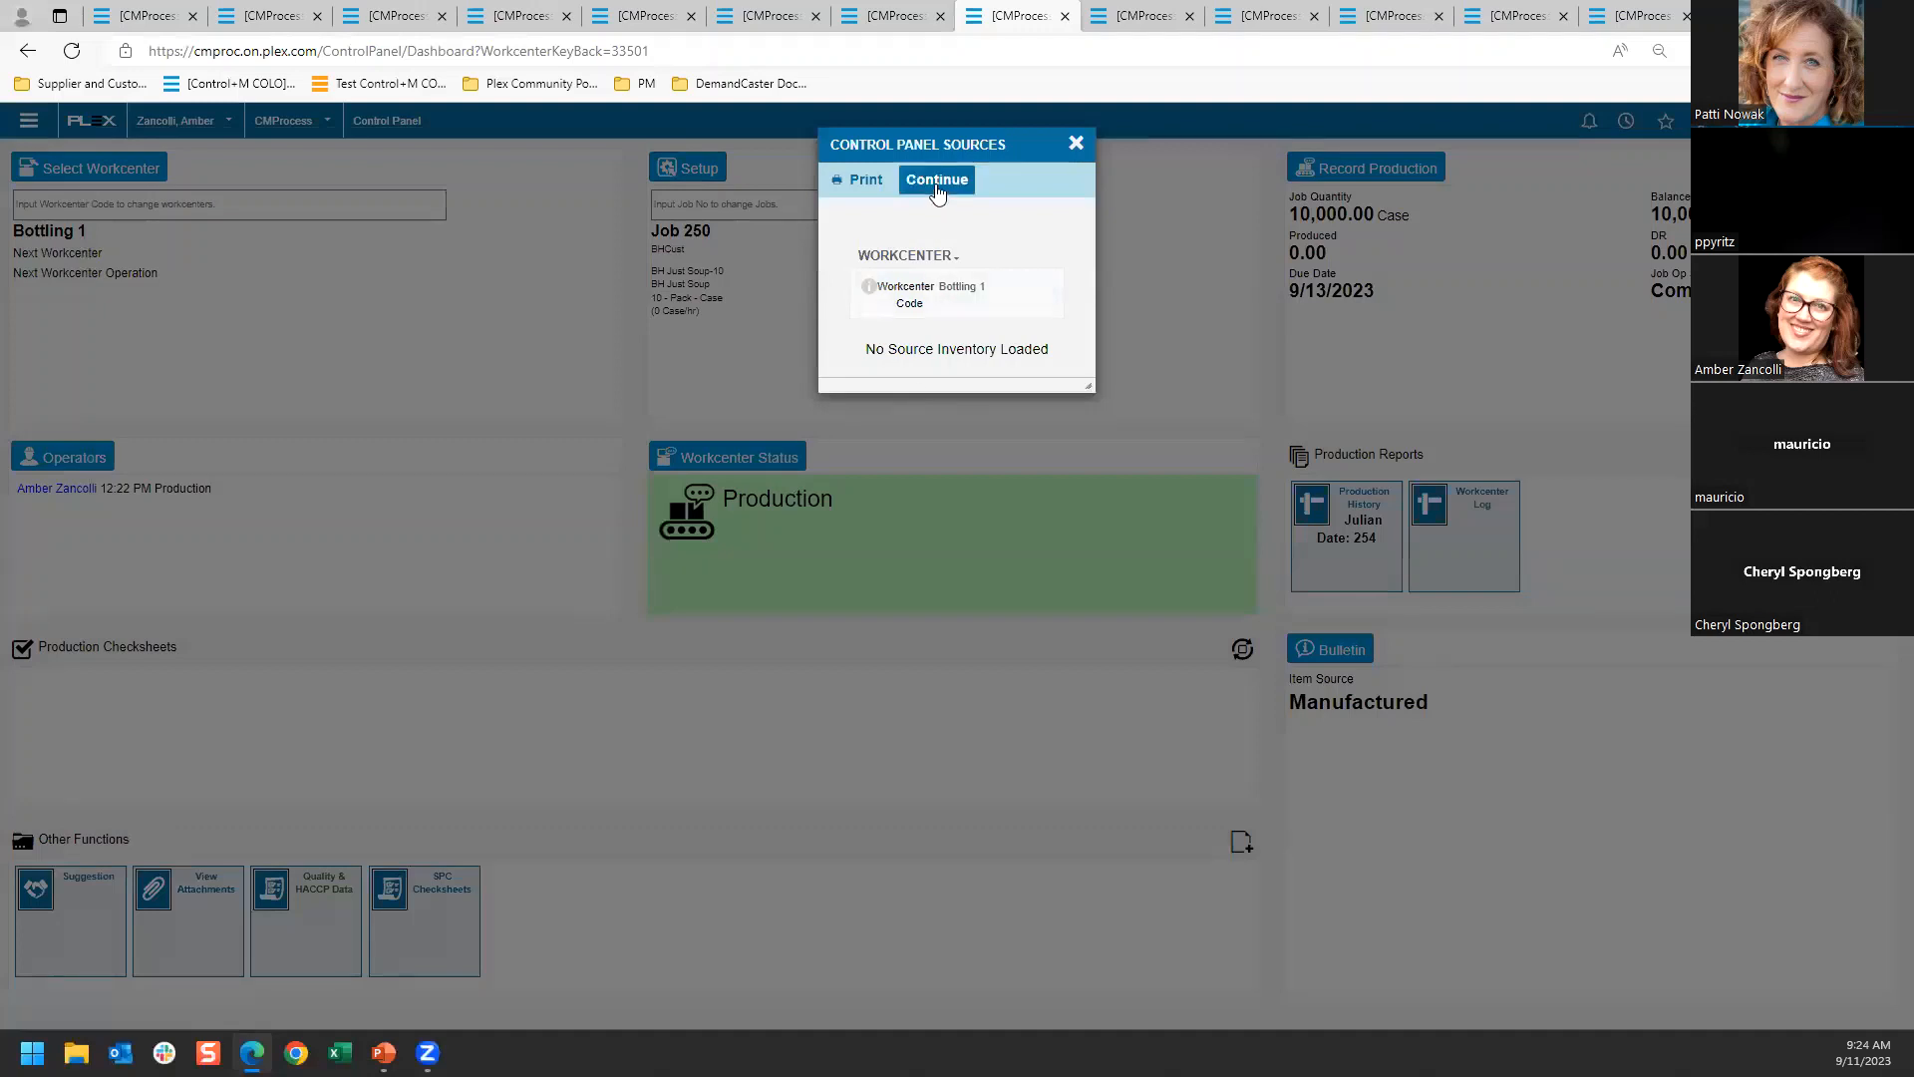
{"action": "left_click", "coordinate": [932, 189]}
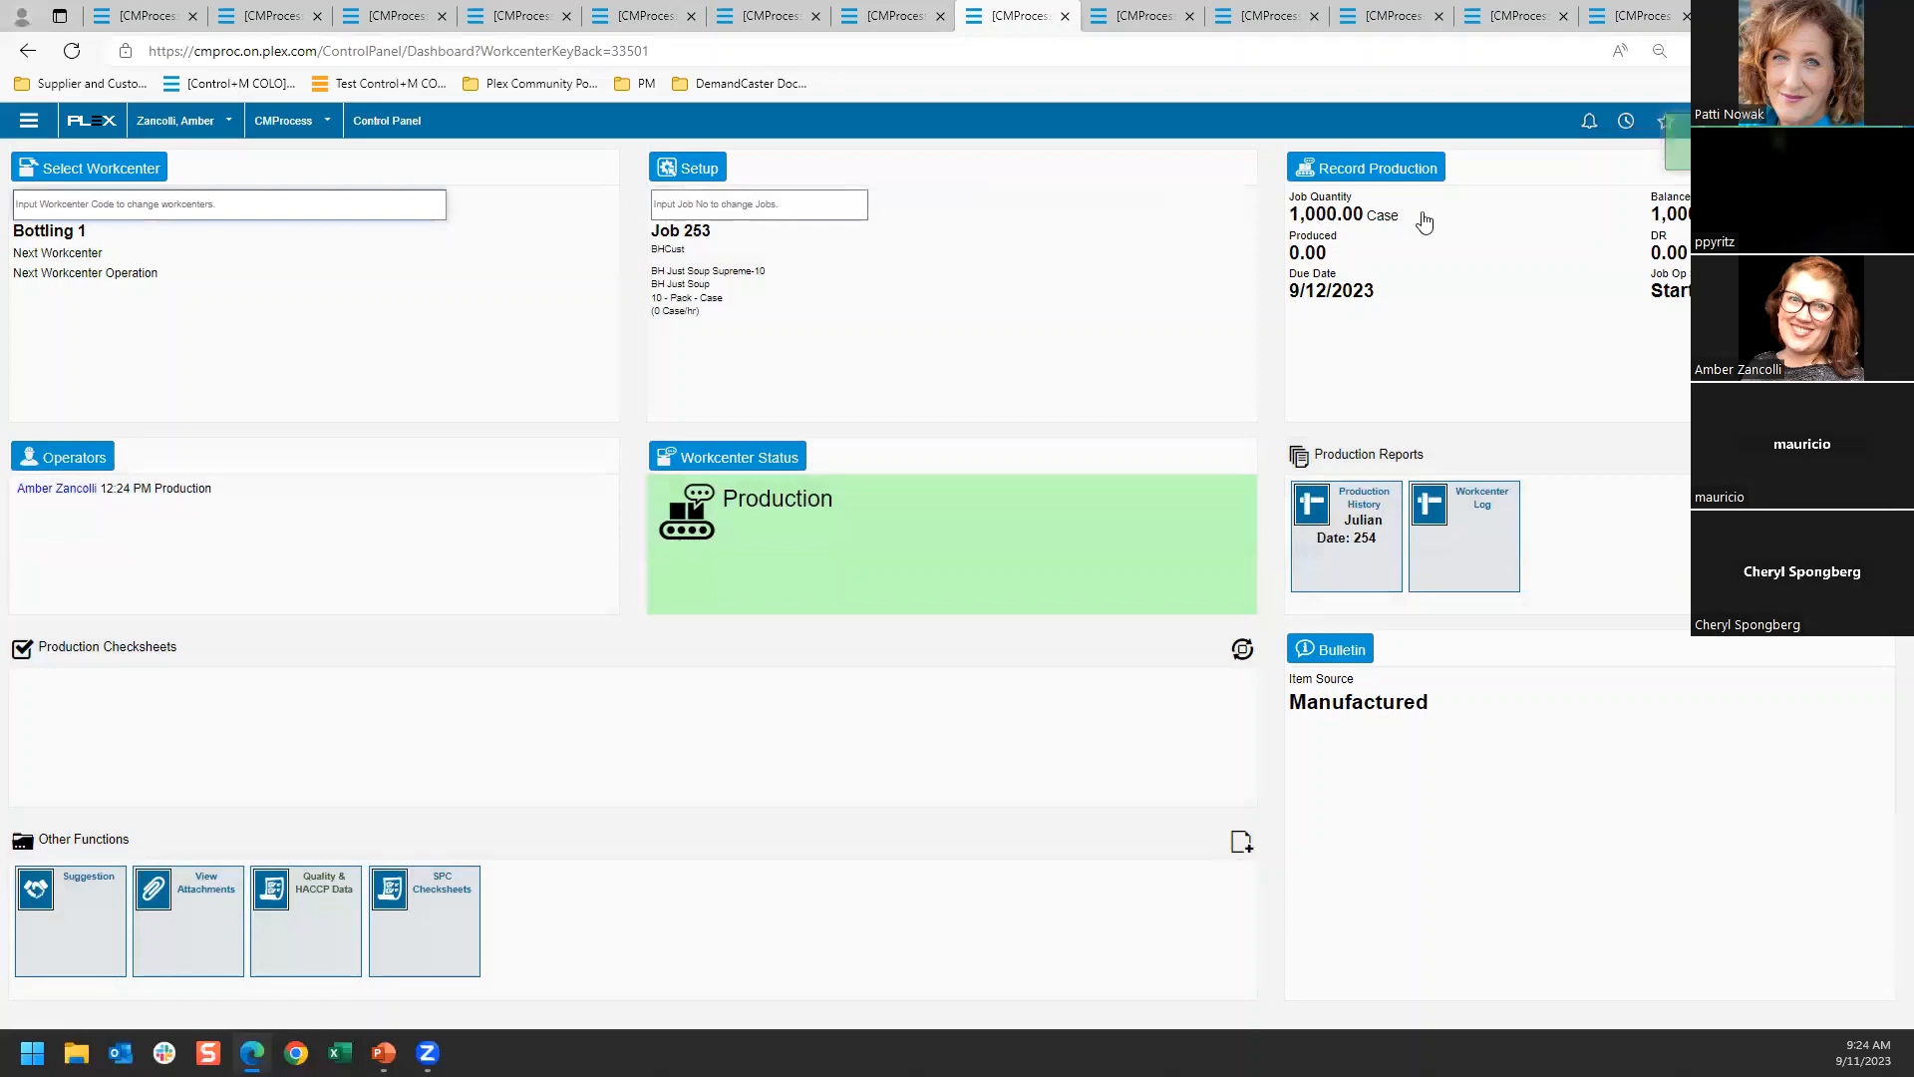
Open production recording for job 253 and assign a lot to BH Just Soup Supreme
{"action": "left_click", "coordinate": [1358, 167]}
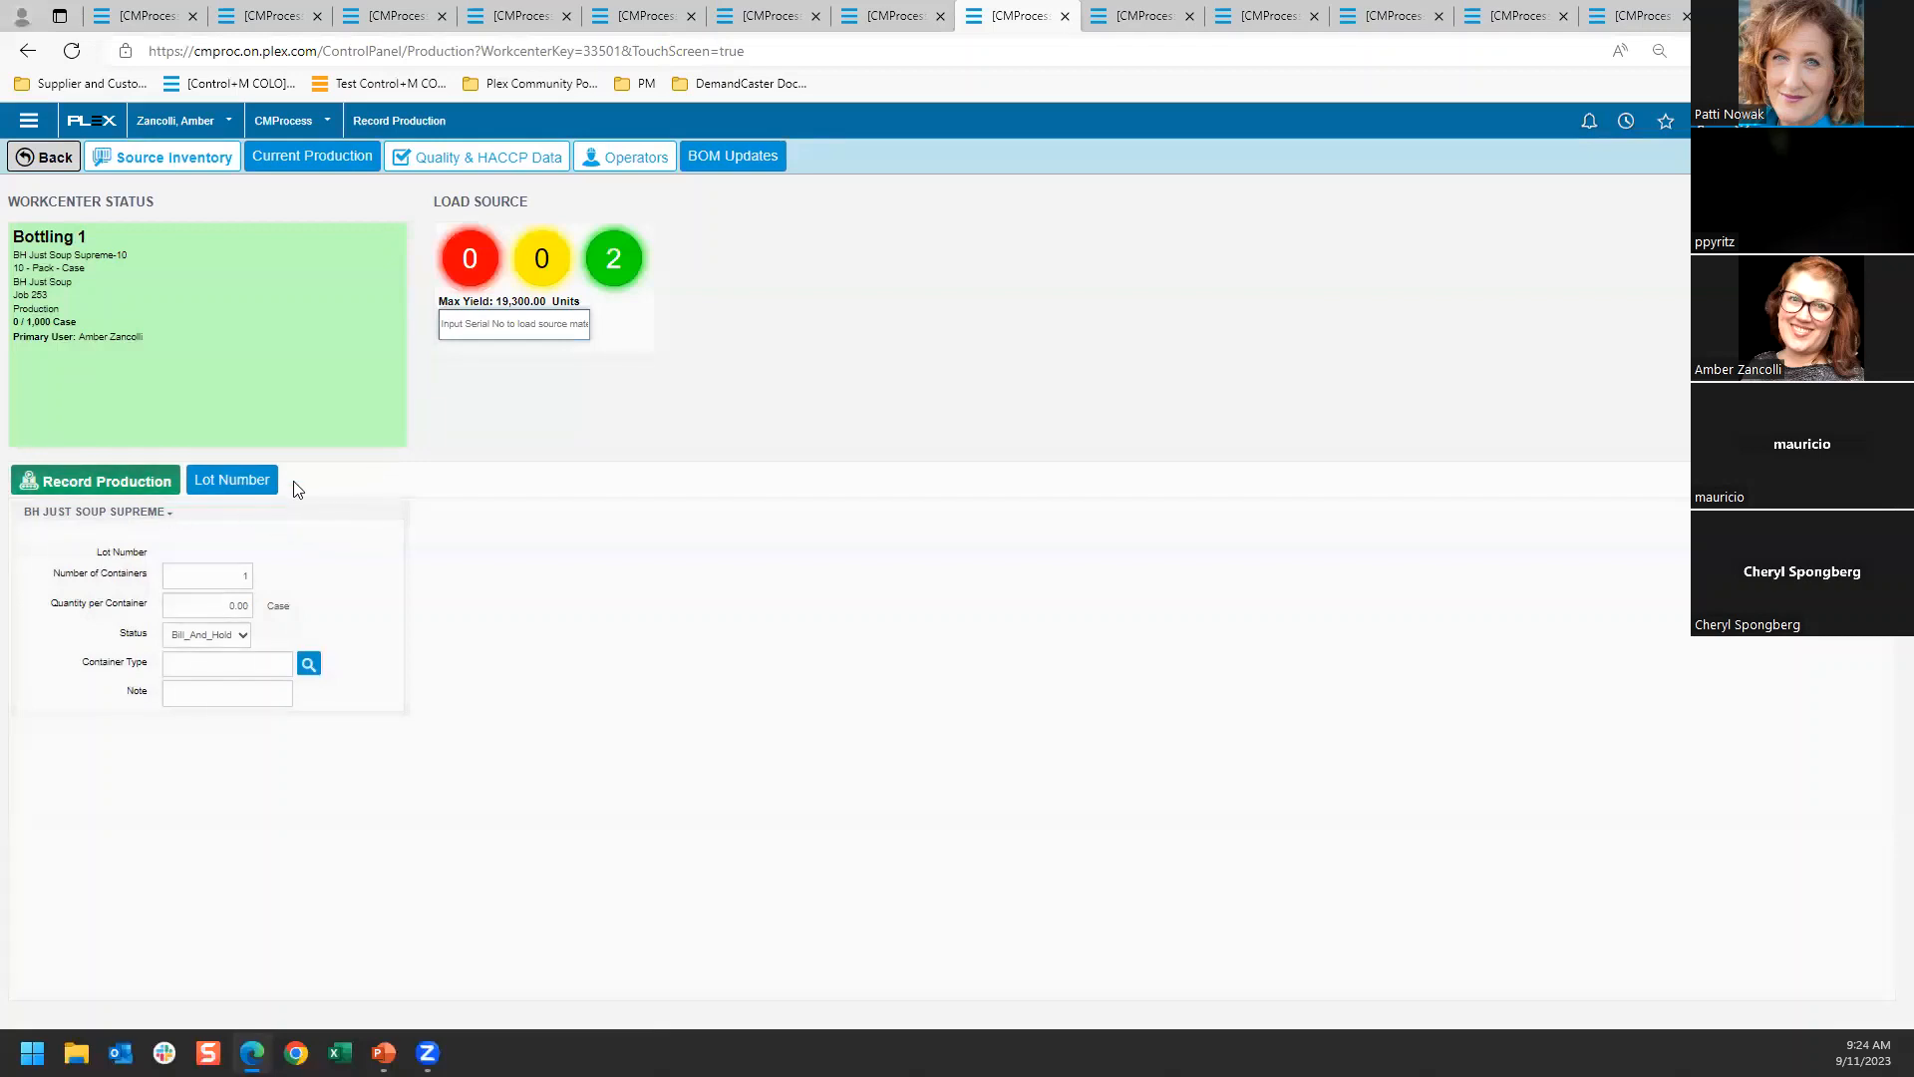
{"action": "left_click", "coordinate": [262, 480]}
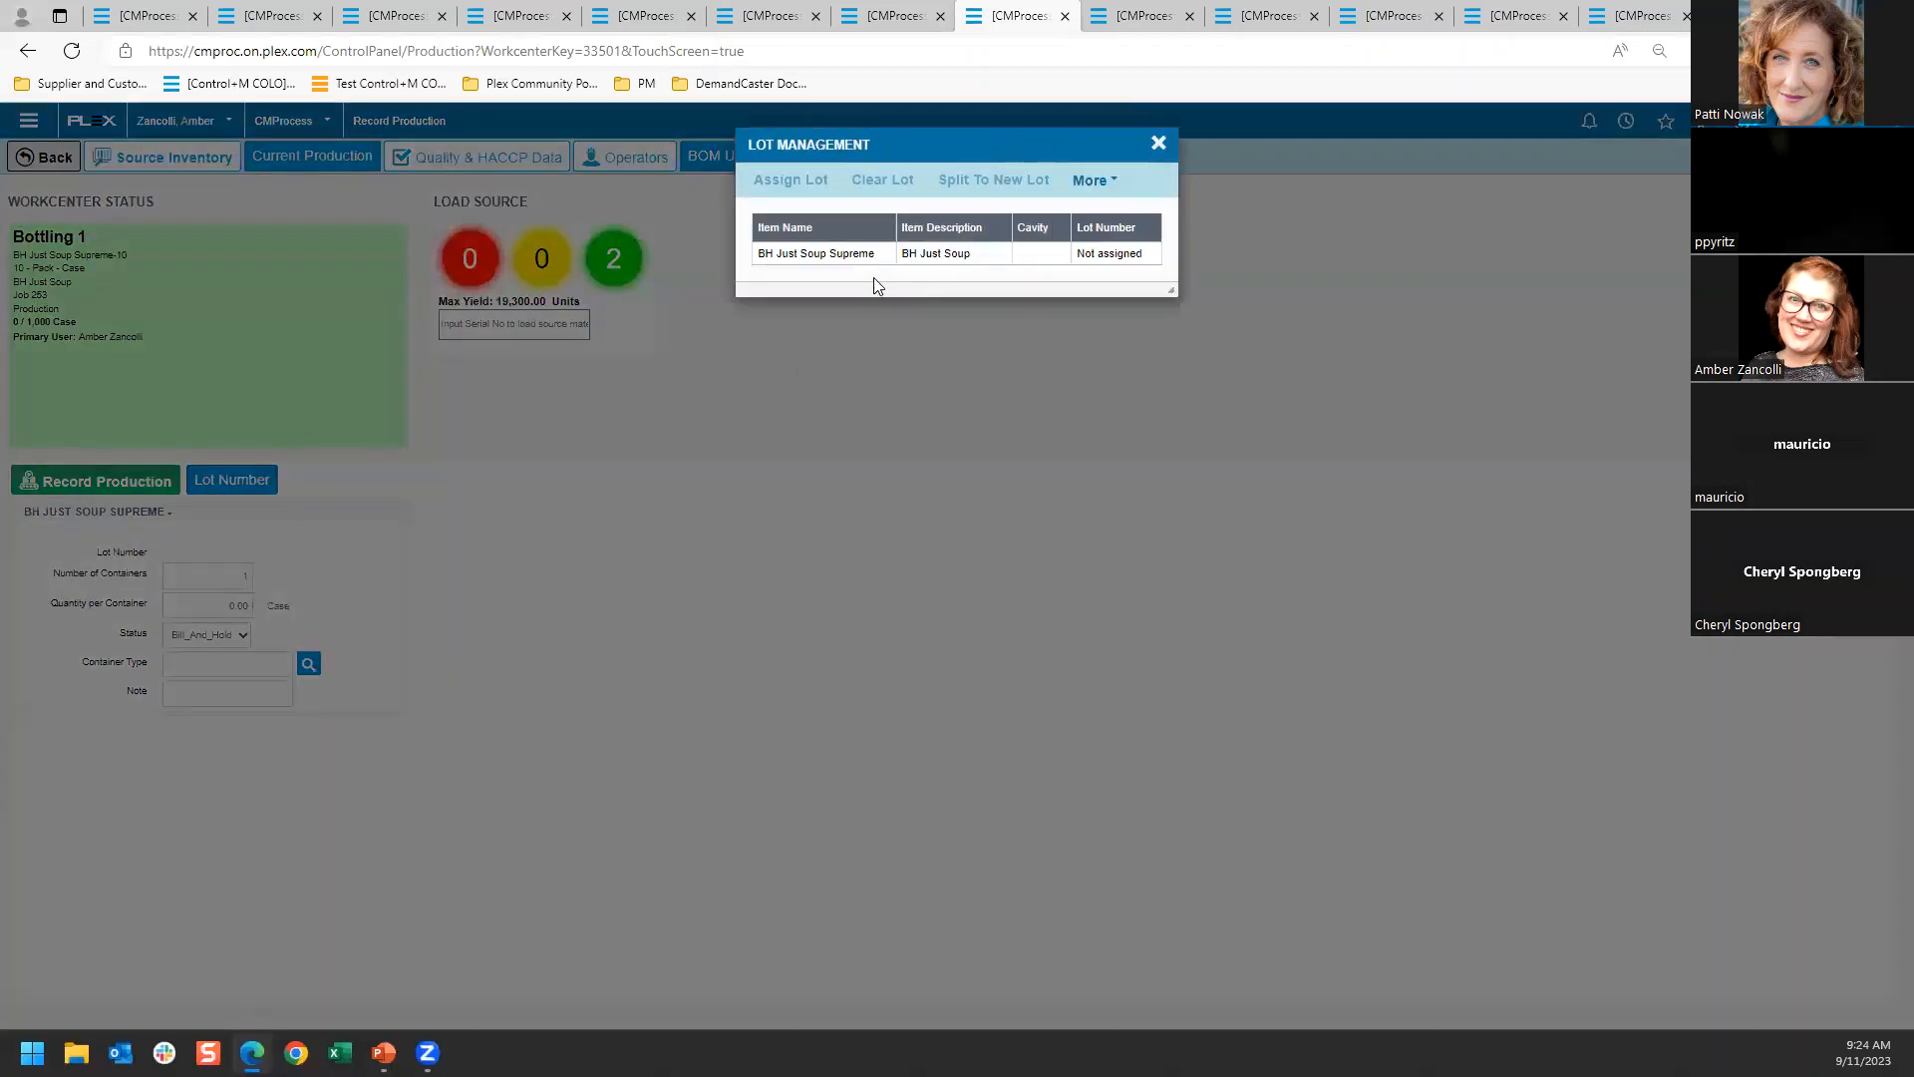
{"action": "left_click", "coordinate": [837, 254]}
{"action": "left_click", "coordinate": [790, 179]}
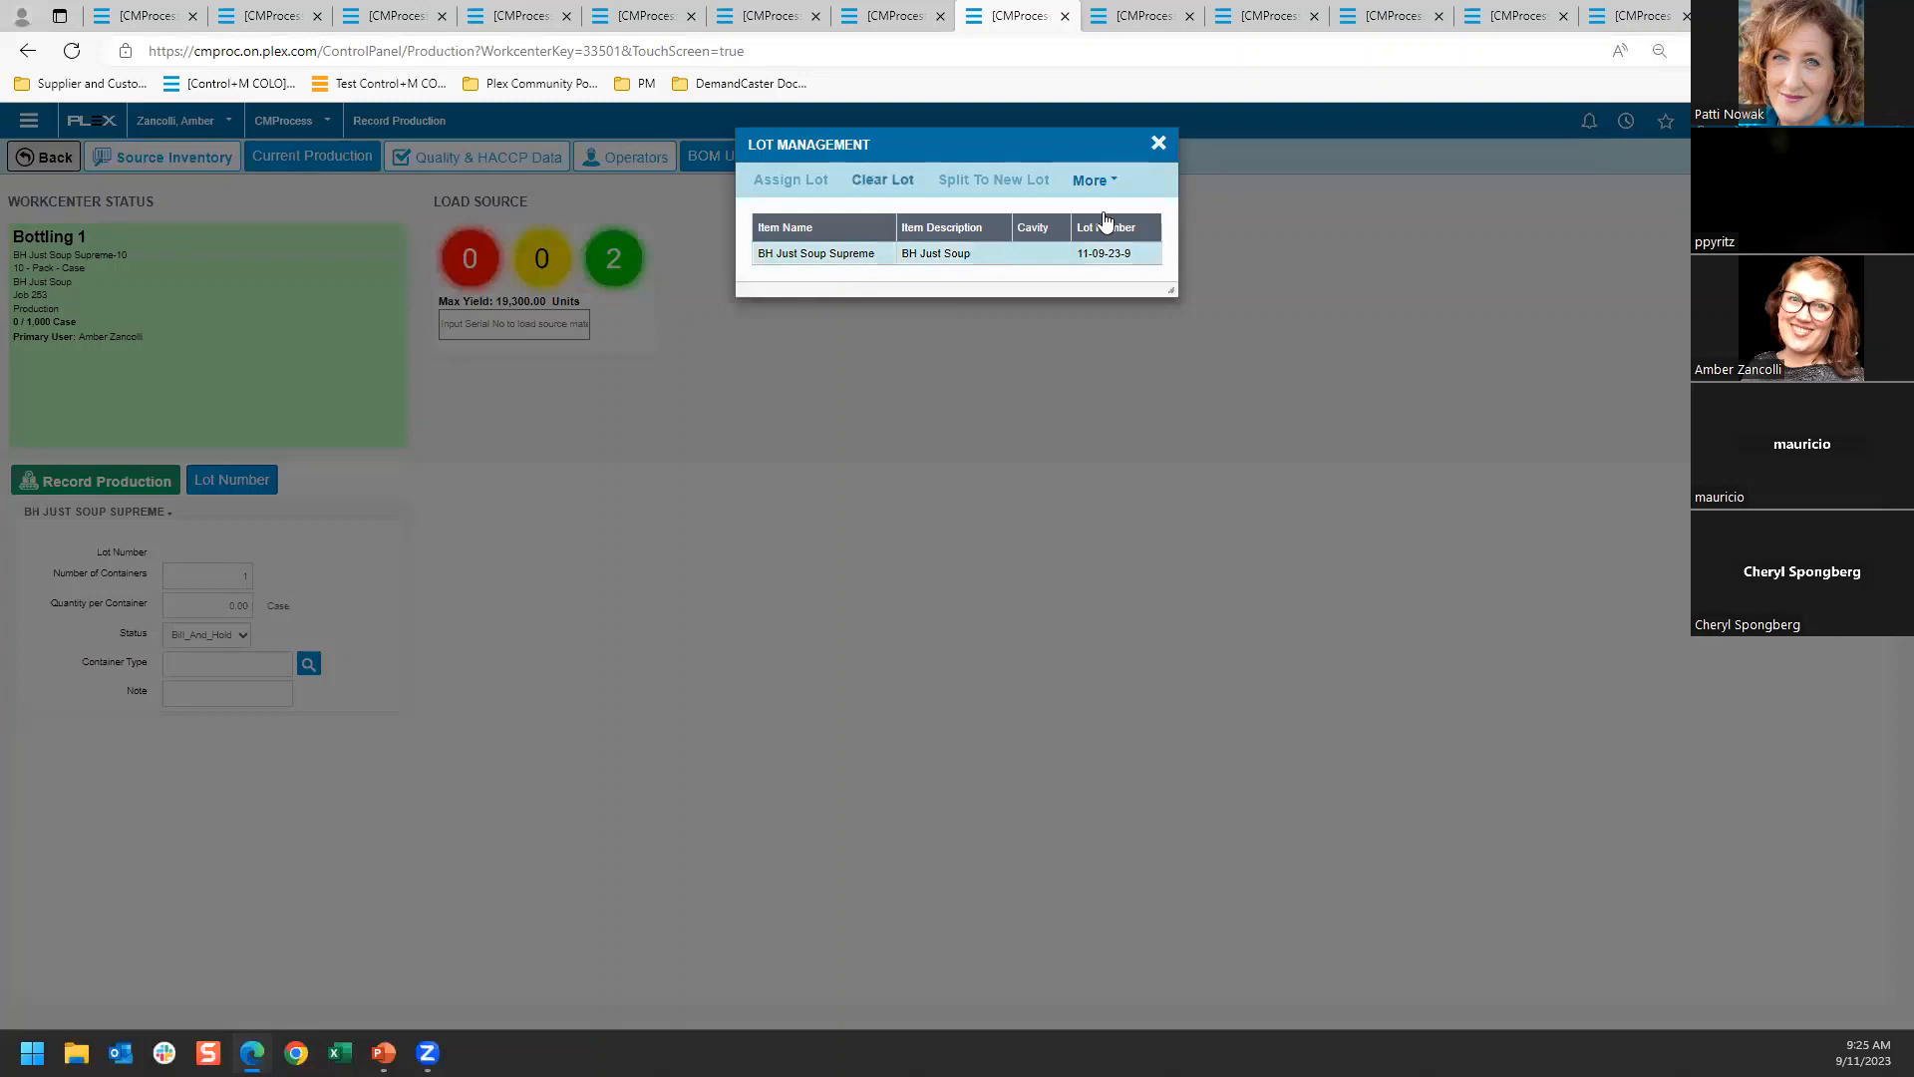
{"action": "left_click", "coordinate": [1157, 143]}
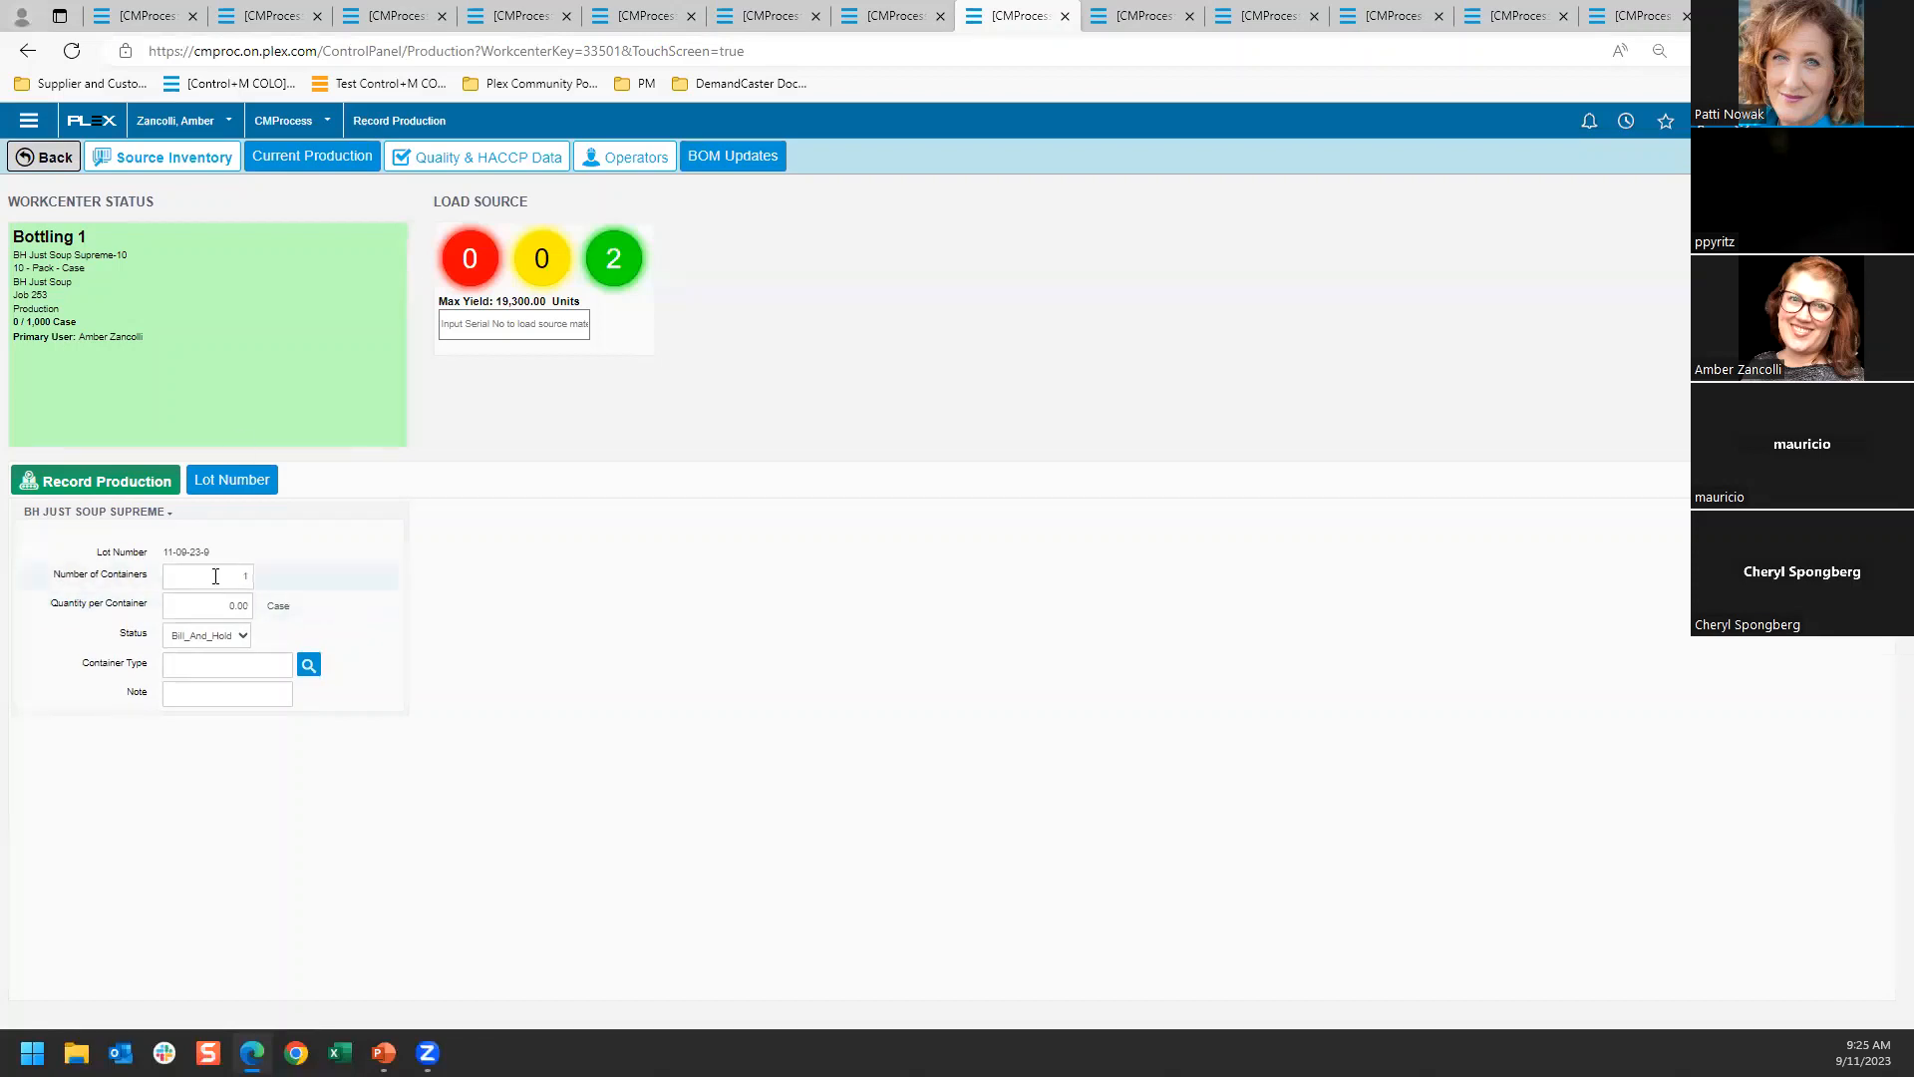
Record one 500-case BH Just Soup Supreme container with Bill_And_Hold status and view the current production list
{"action": "left_click", "coordinate": [221, 639]}
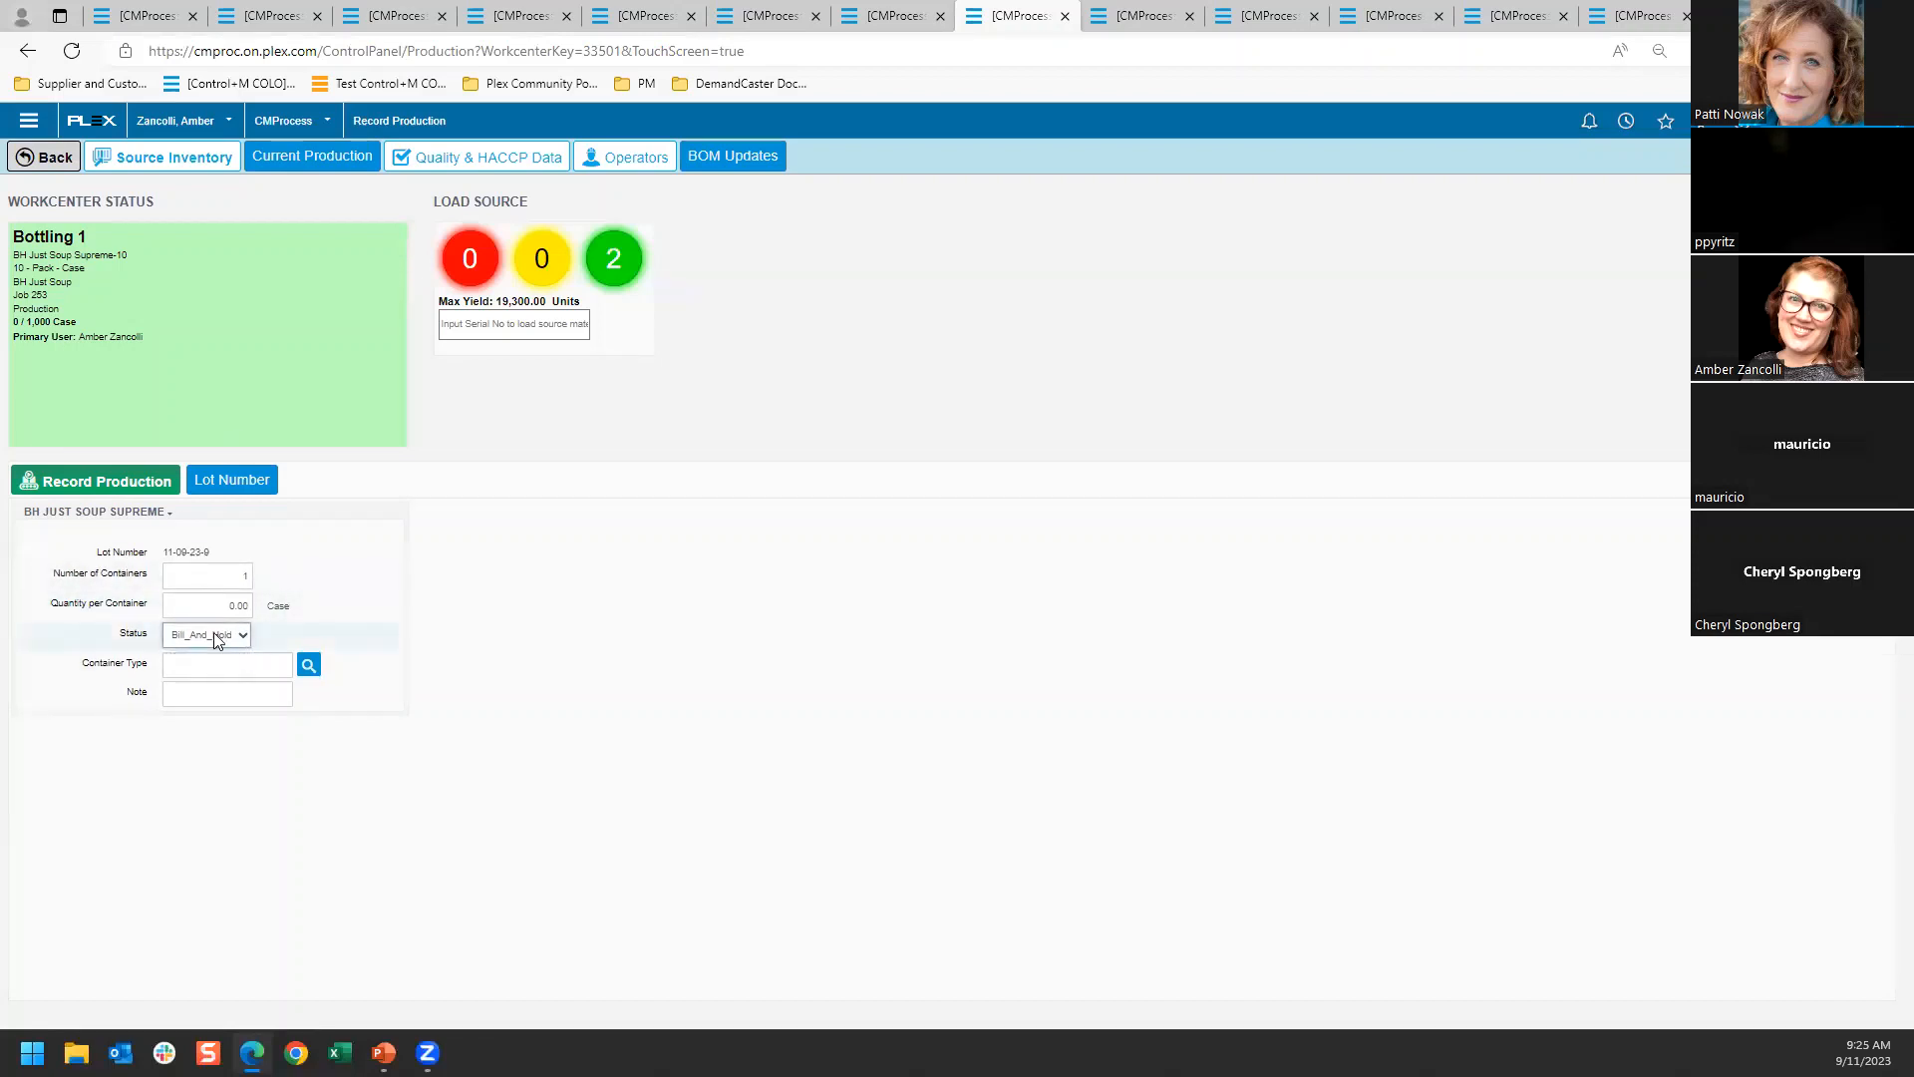
{"action": "key", "text": "shift+Tab"}
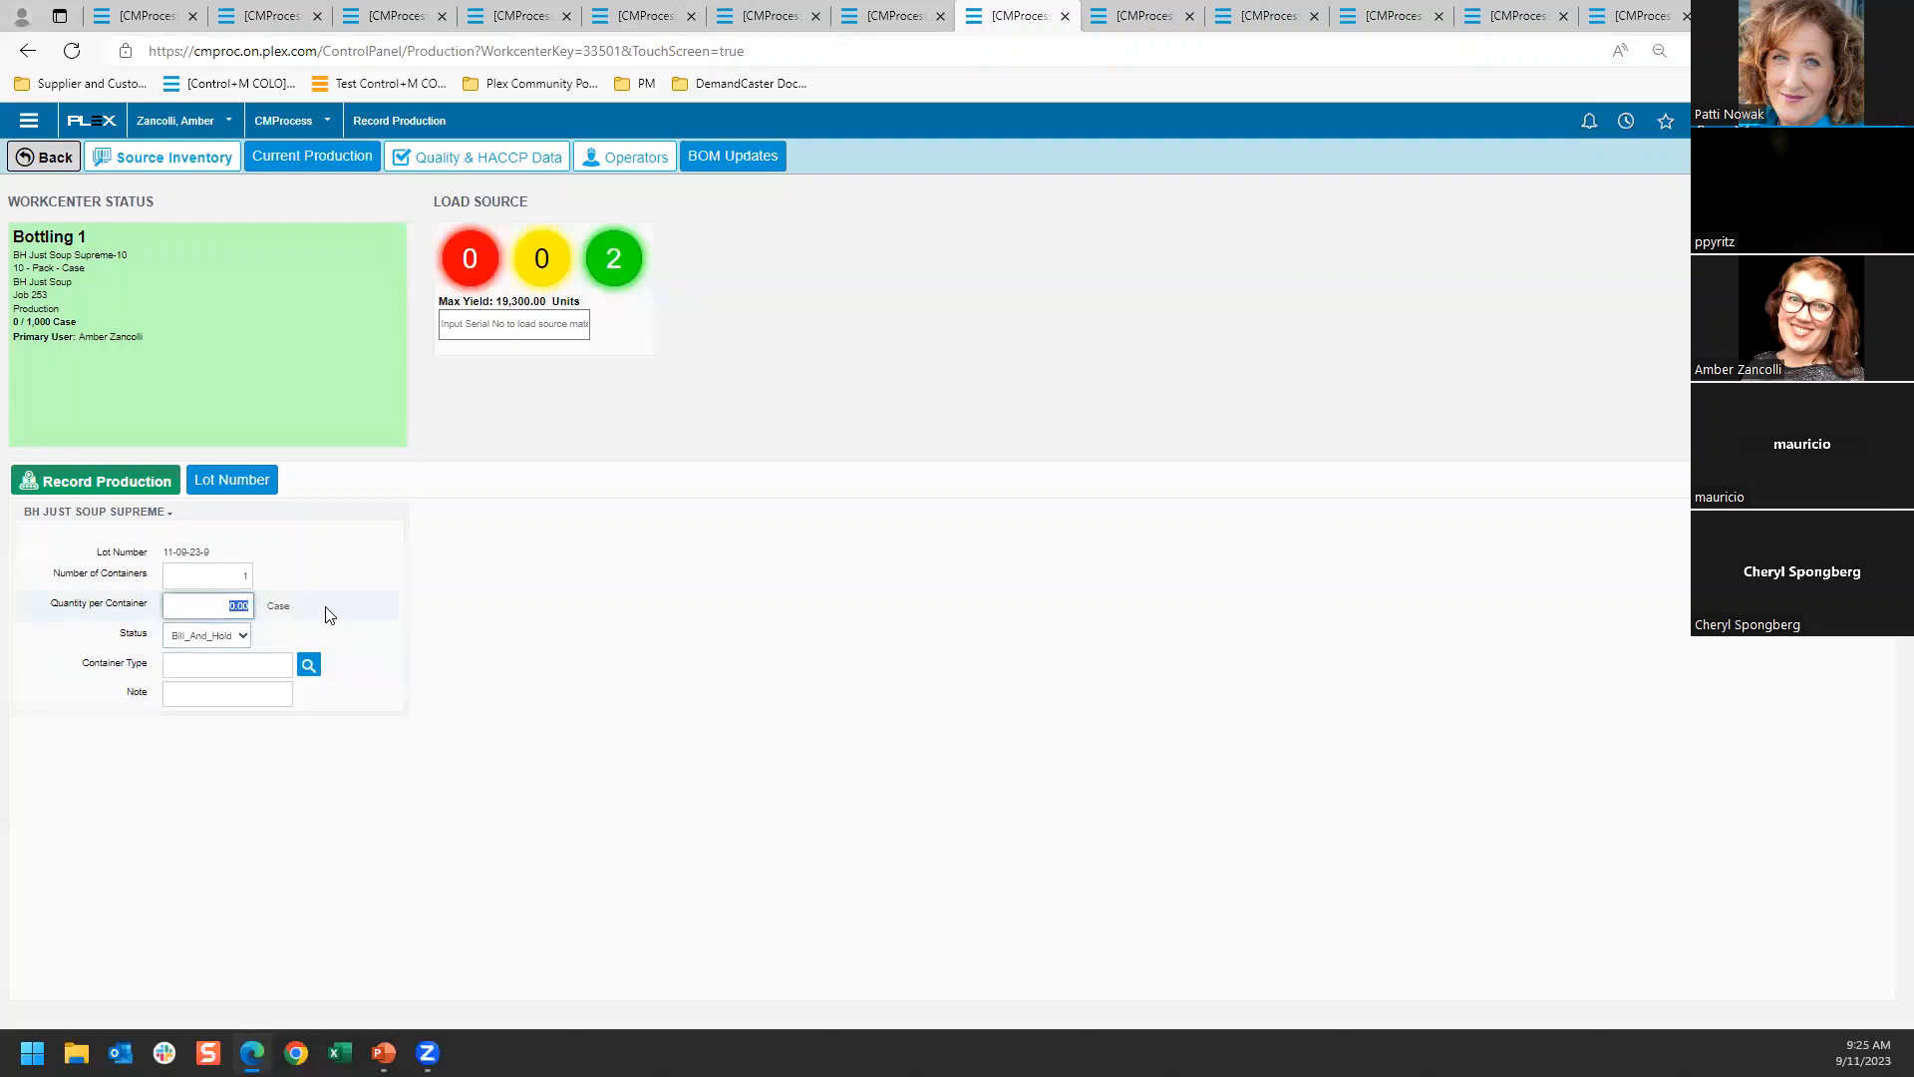
{"action": "left_click", "coordinate": [129, 483]}
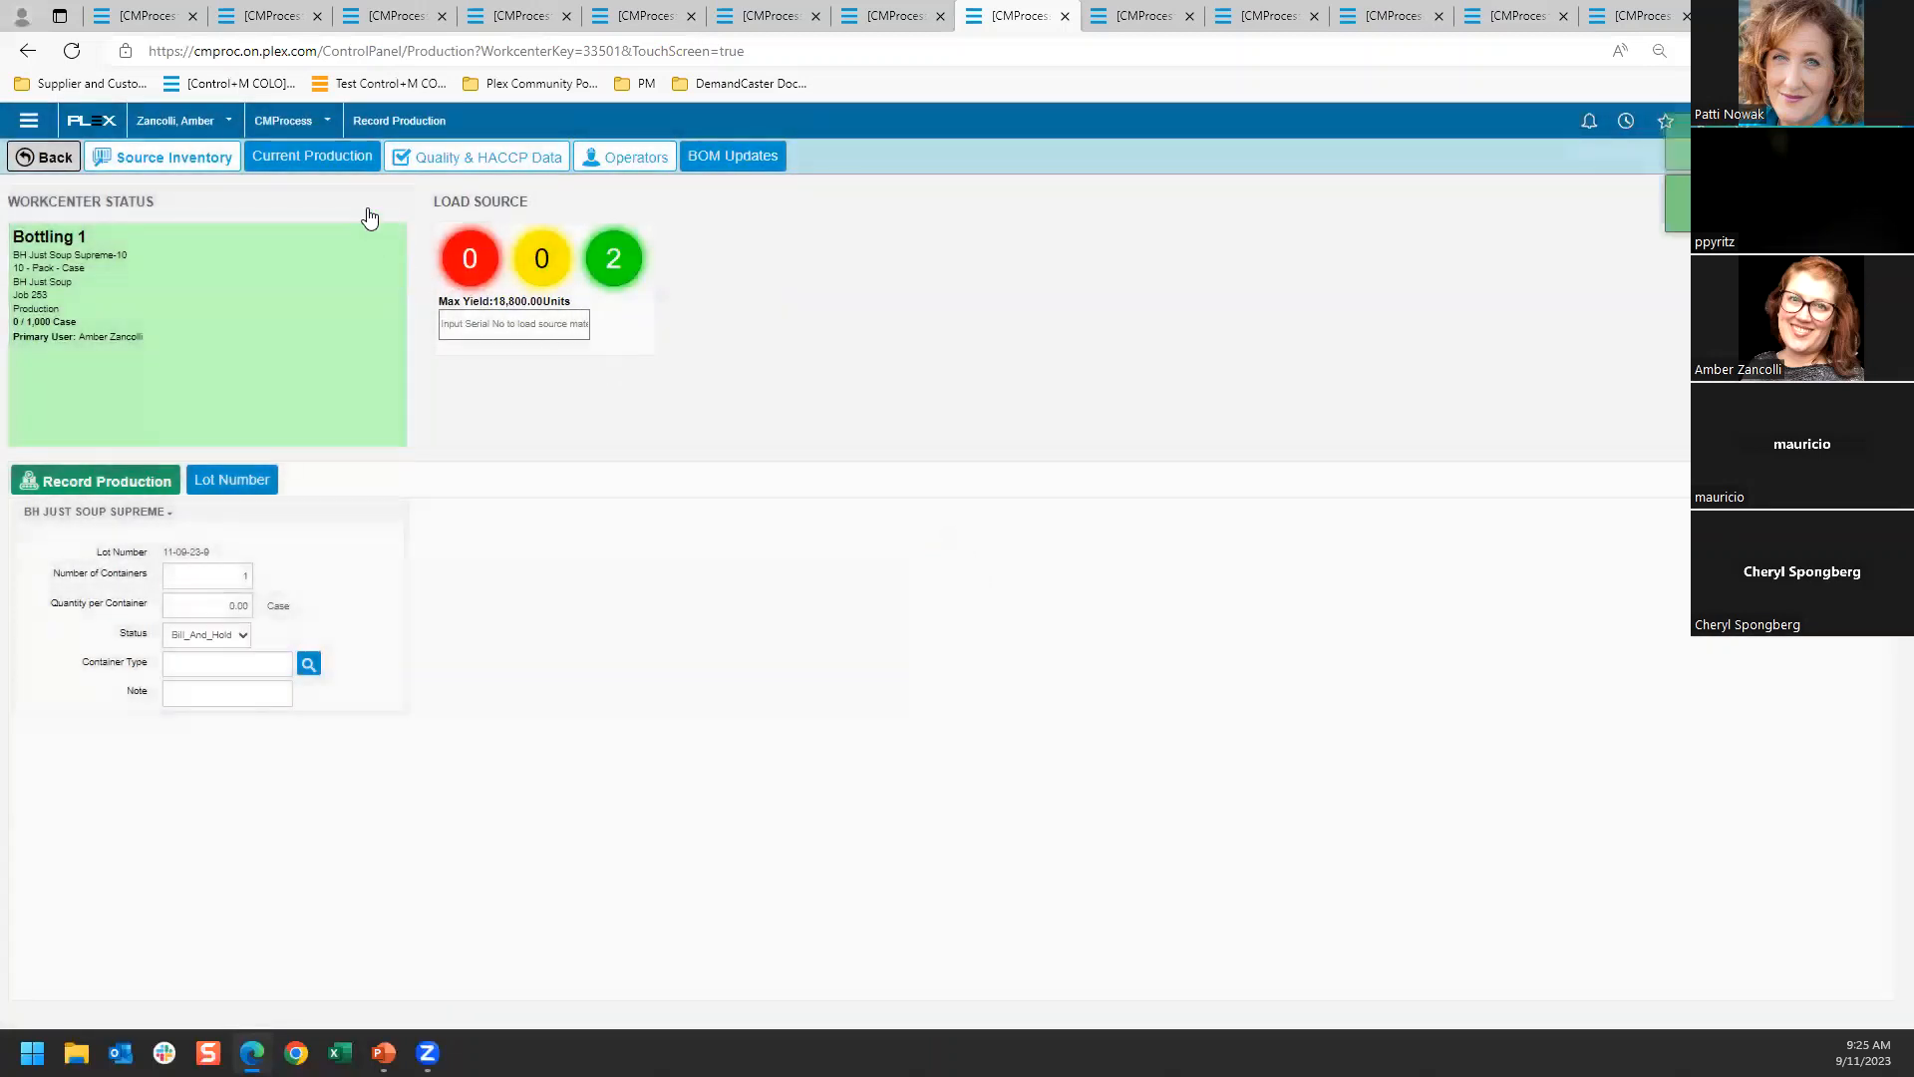
{"action": "left_click", "coordinate": [313, 159]}
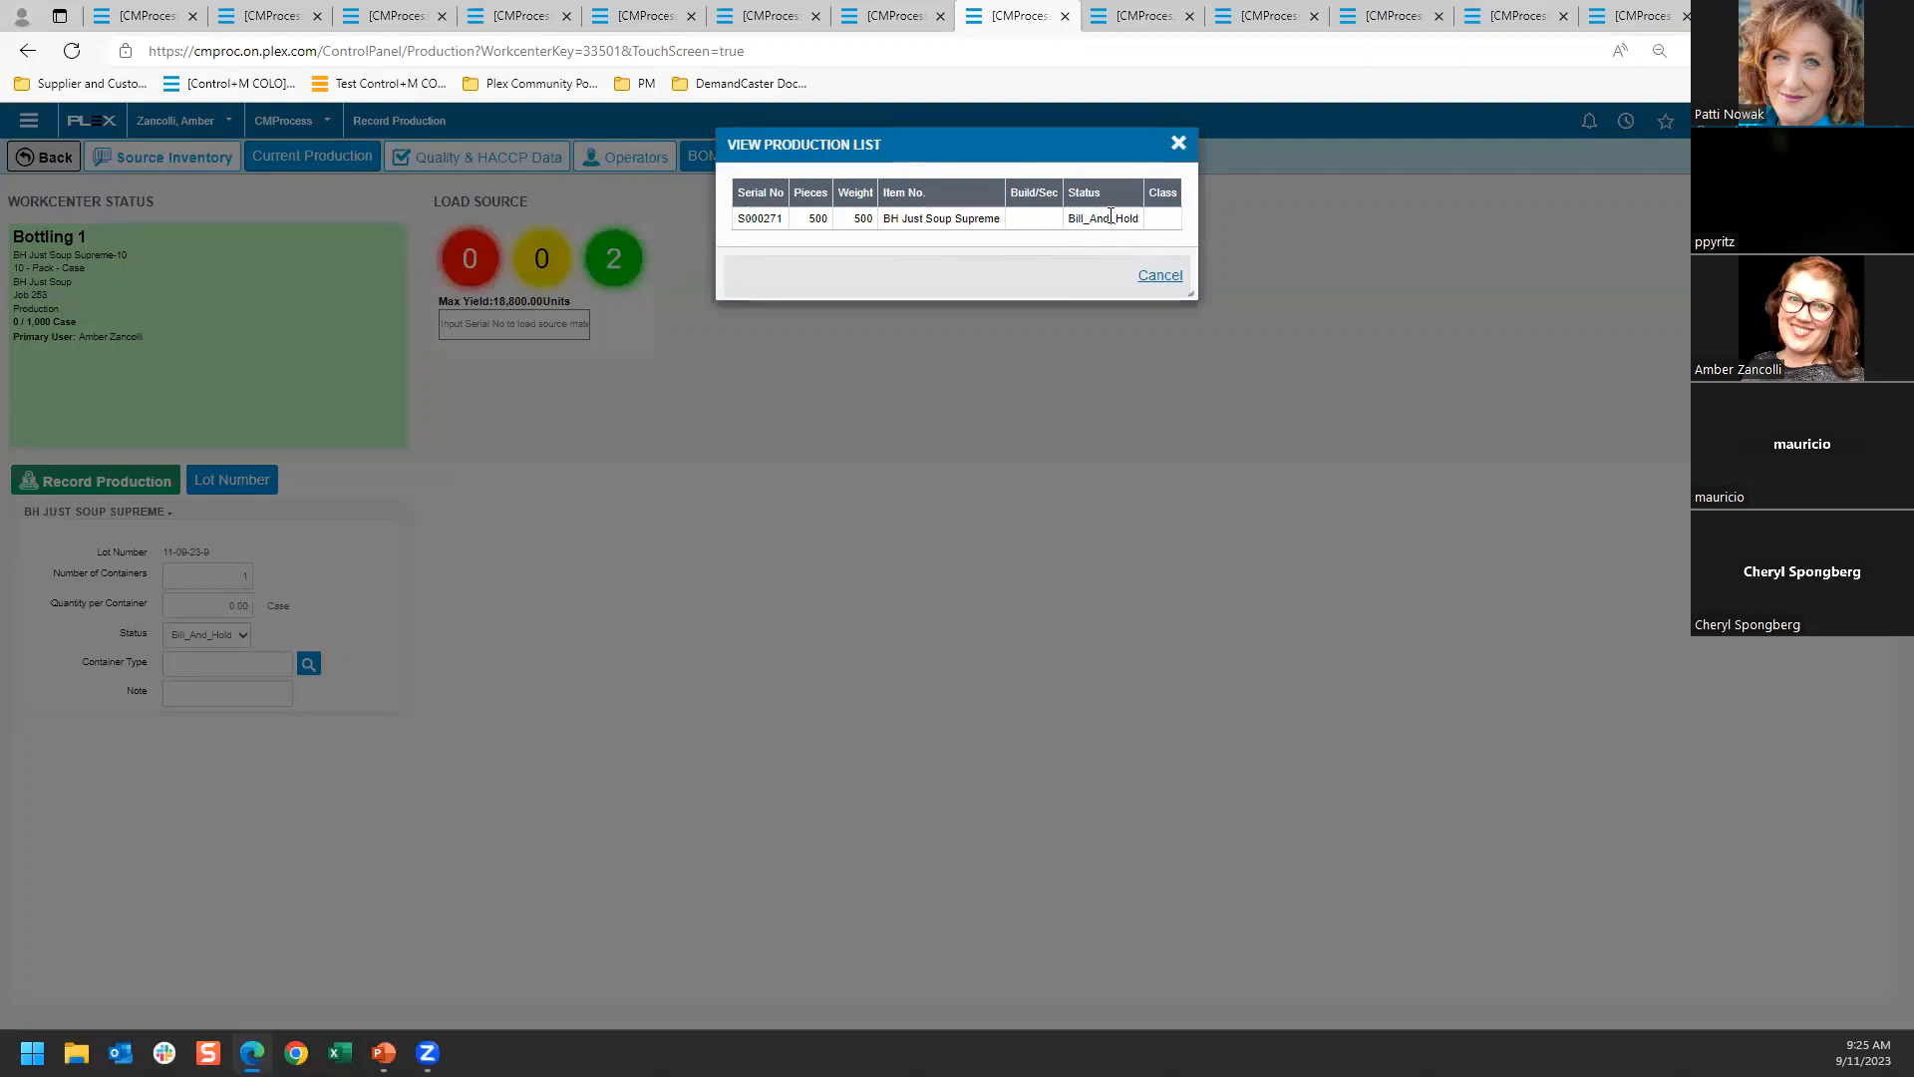
{"action": "left_click", "coordinate": [1177, 143]}
Record another BH Just Soup Supreme container of 500 cases for job 253 and go back to the control panel
{"action": "left_click", "coordinate": [196, 604]}
{"action": "type", "text": "500"}
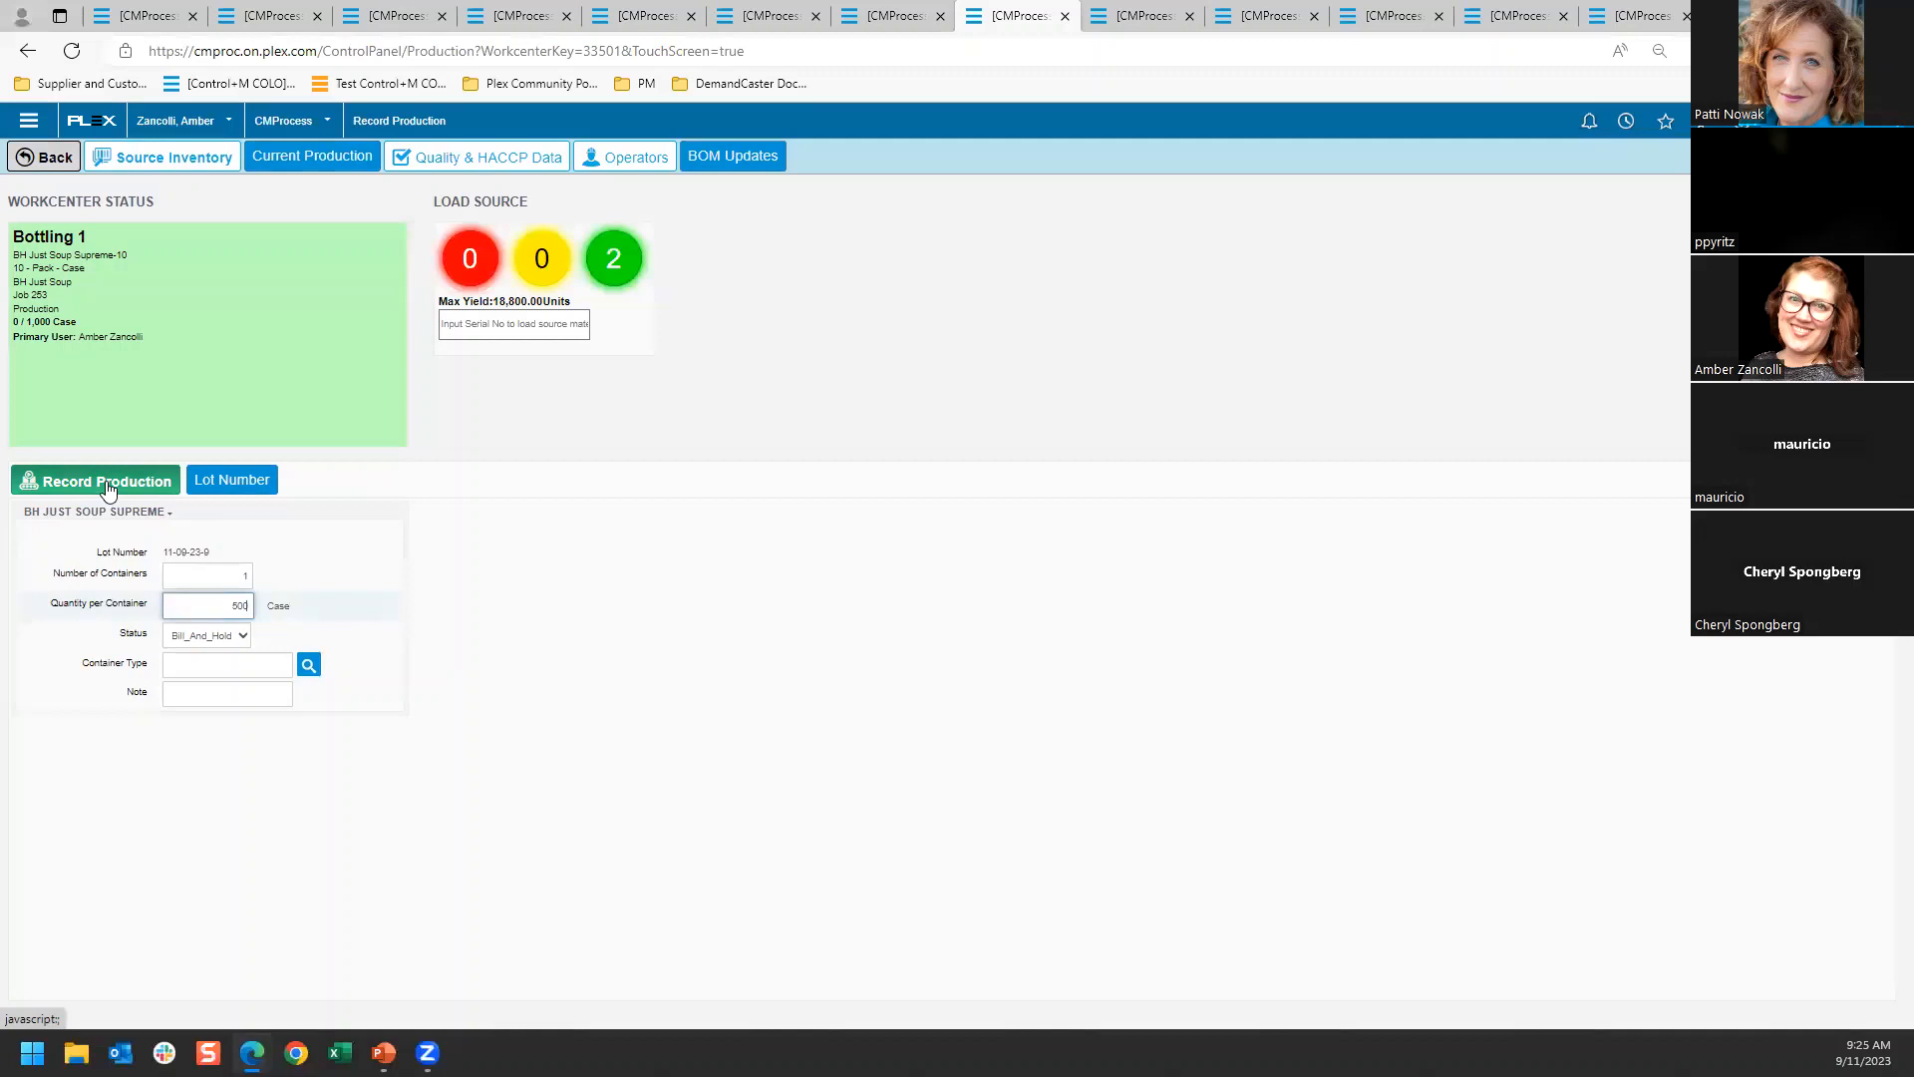
{"action": "left_click", "coordinate": [106, 481]}
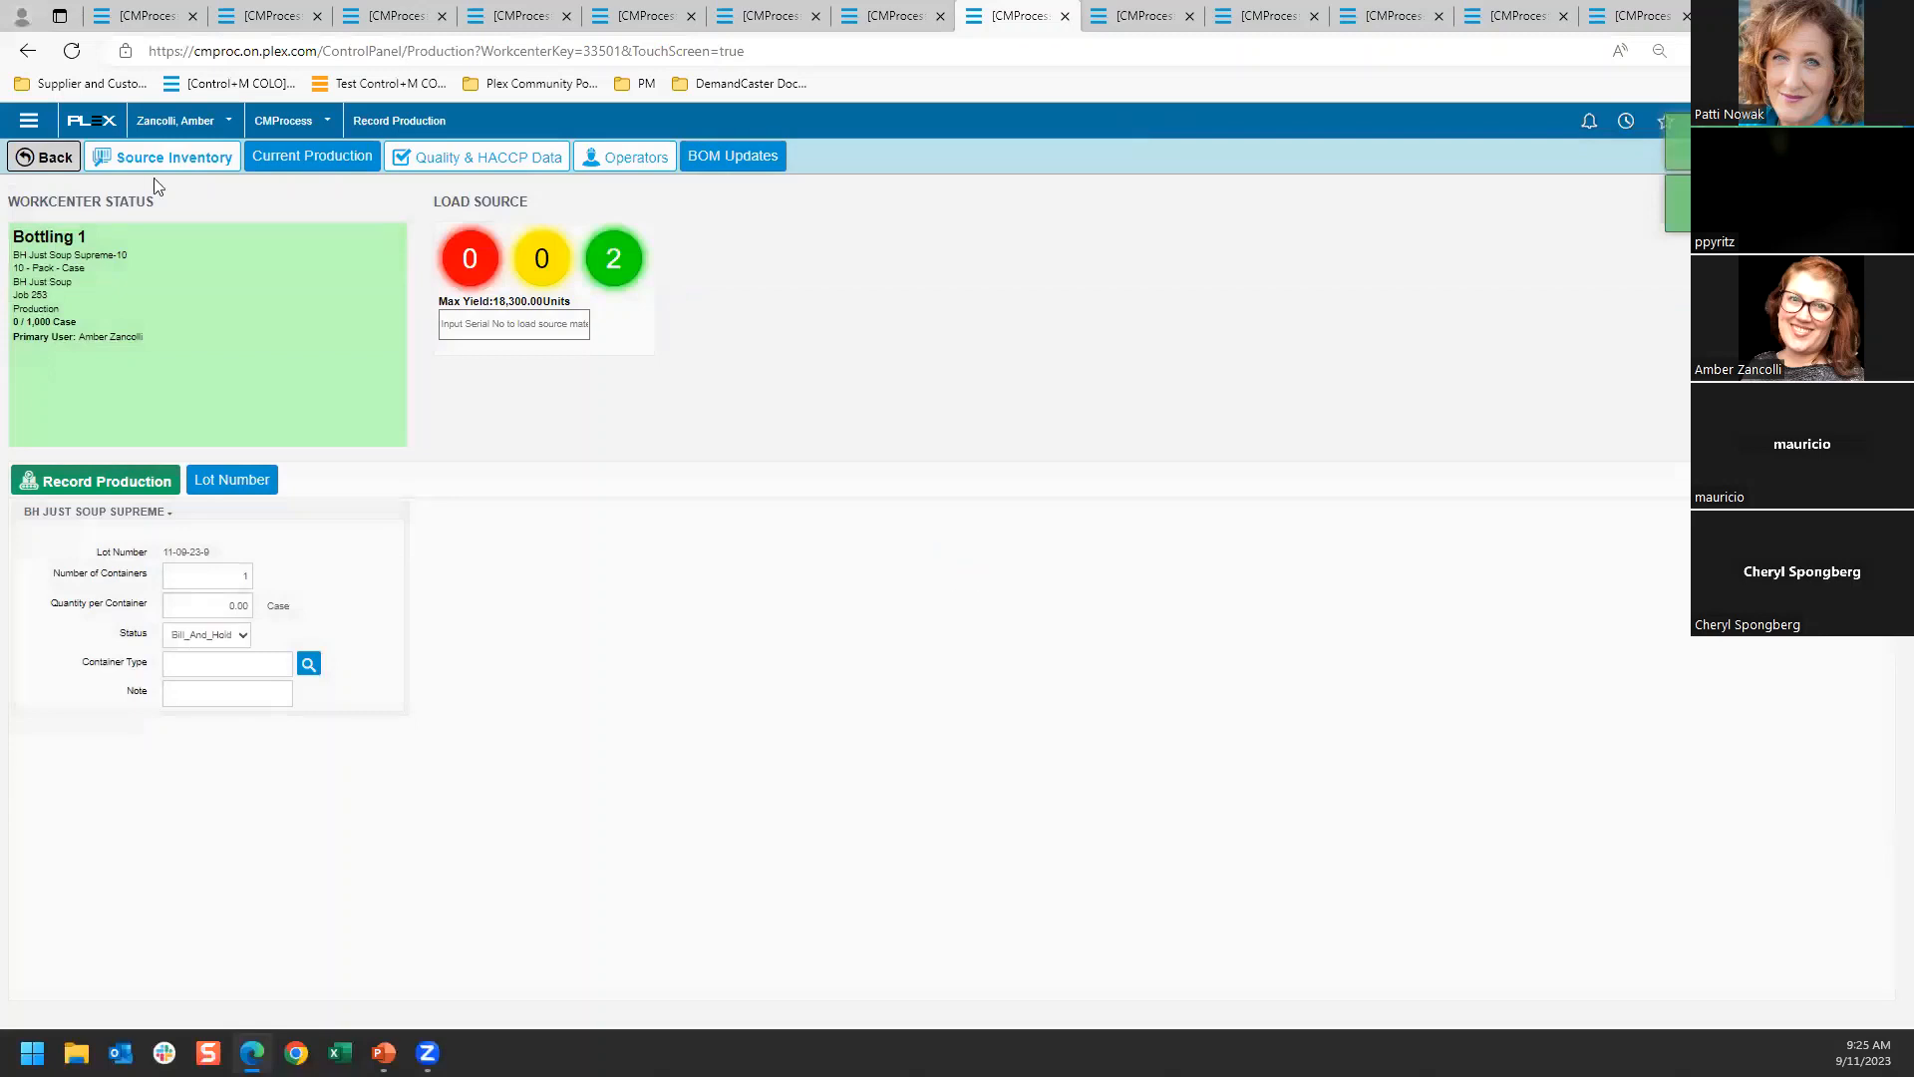
{"action": "left_click", "coordinate": [48, 158]}
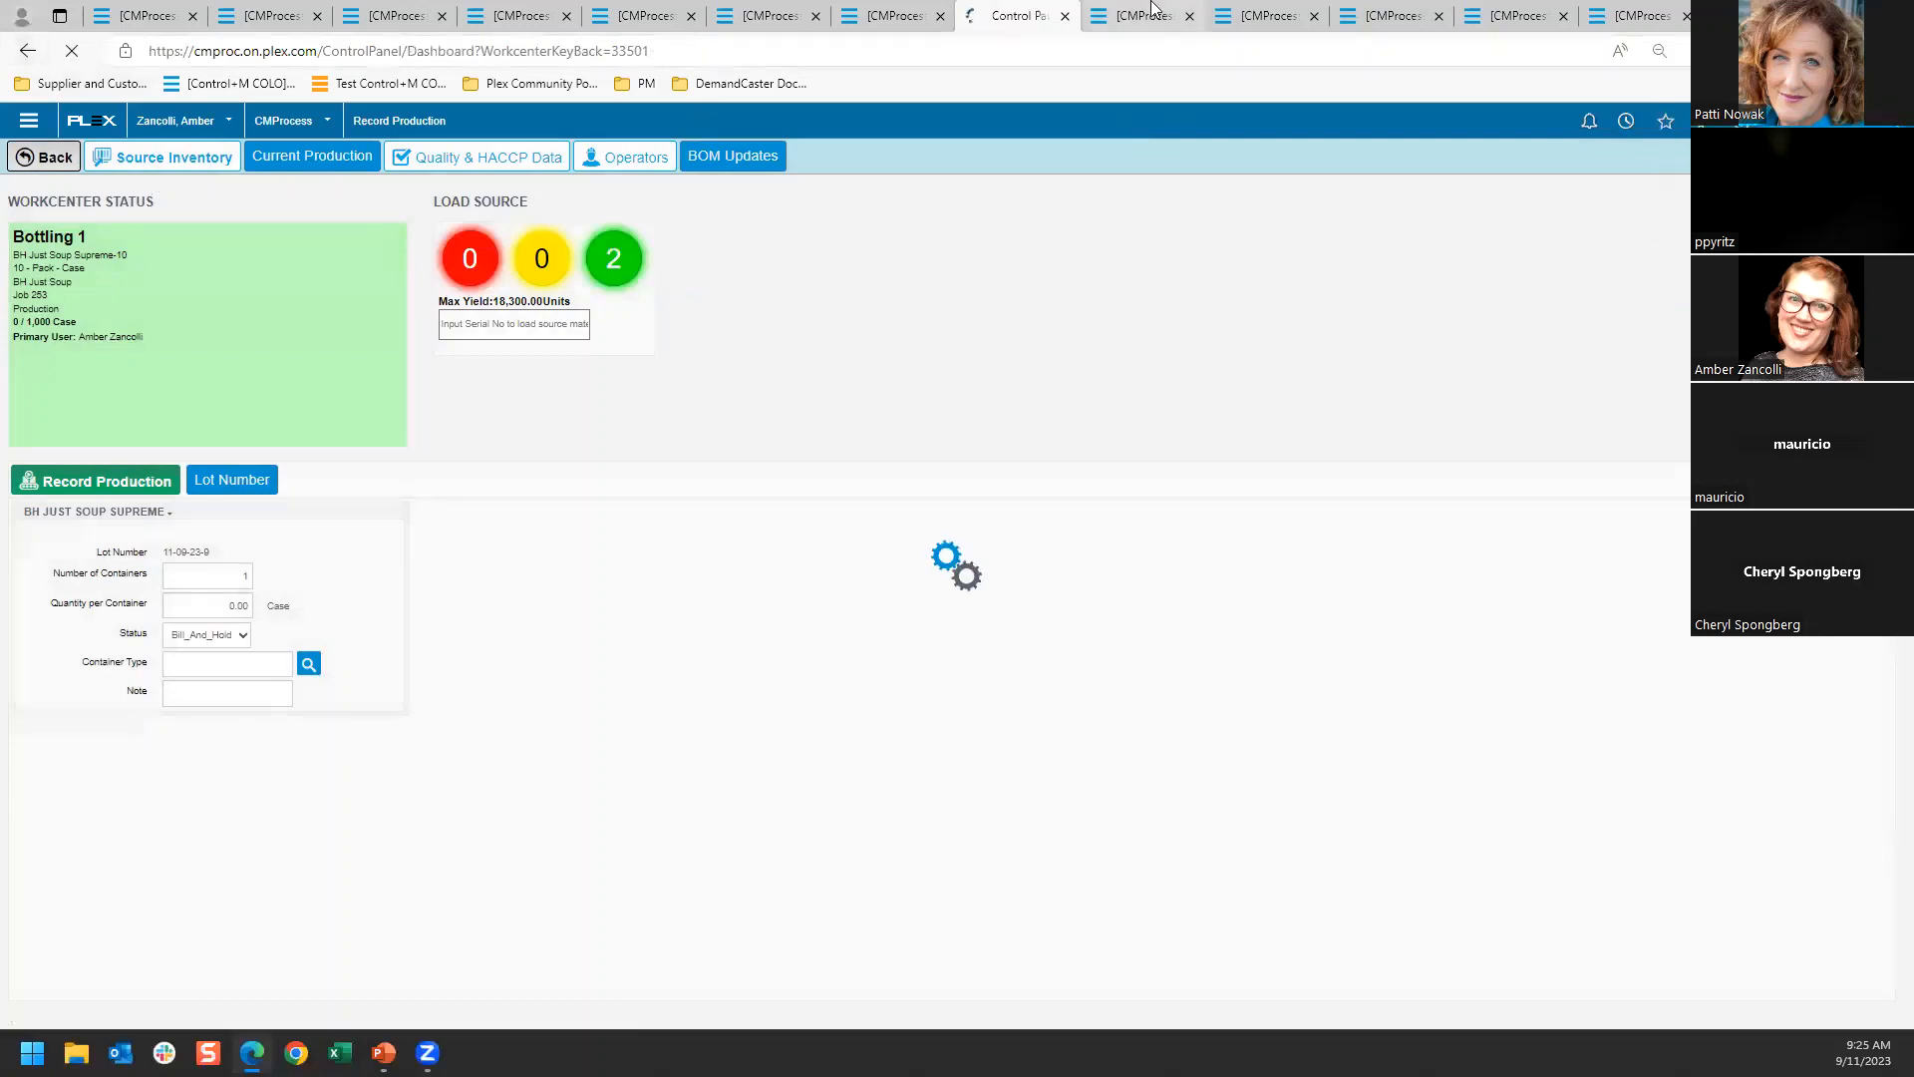
Review the BH items in the inventory list and view the container history of serial number S000272
{"action": "left_click", "coordinate": [1148, 12]}
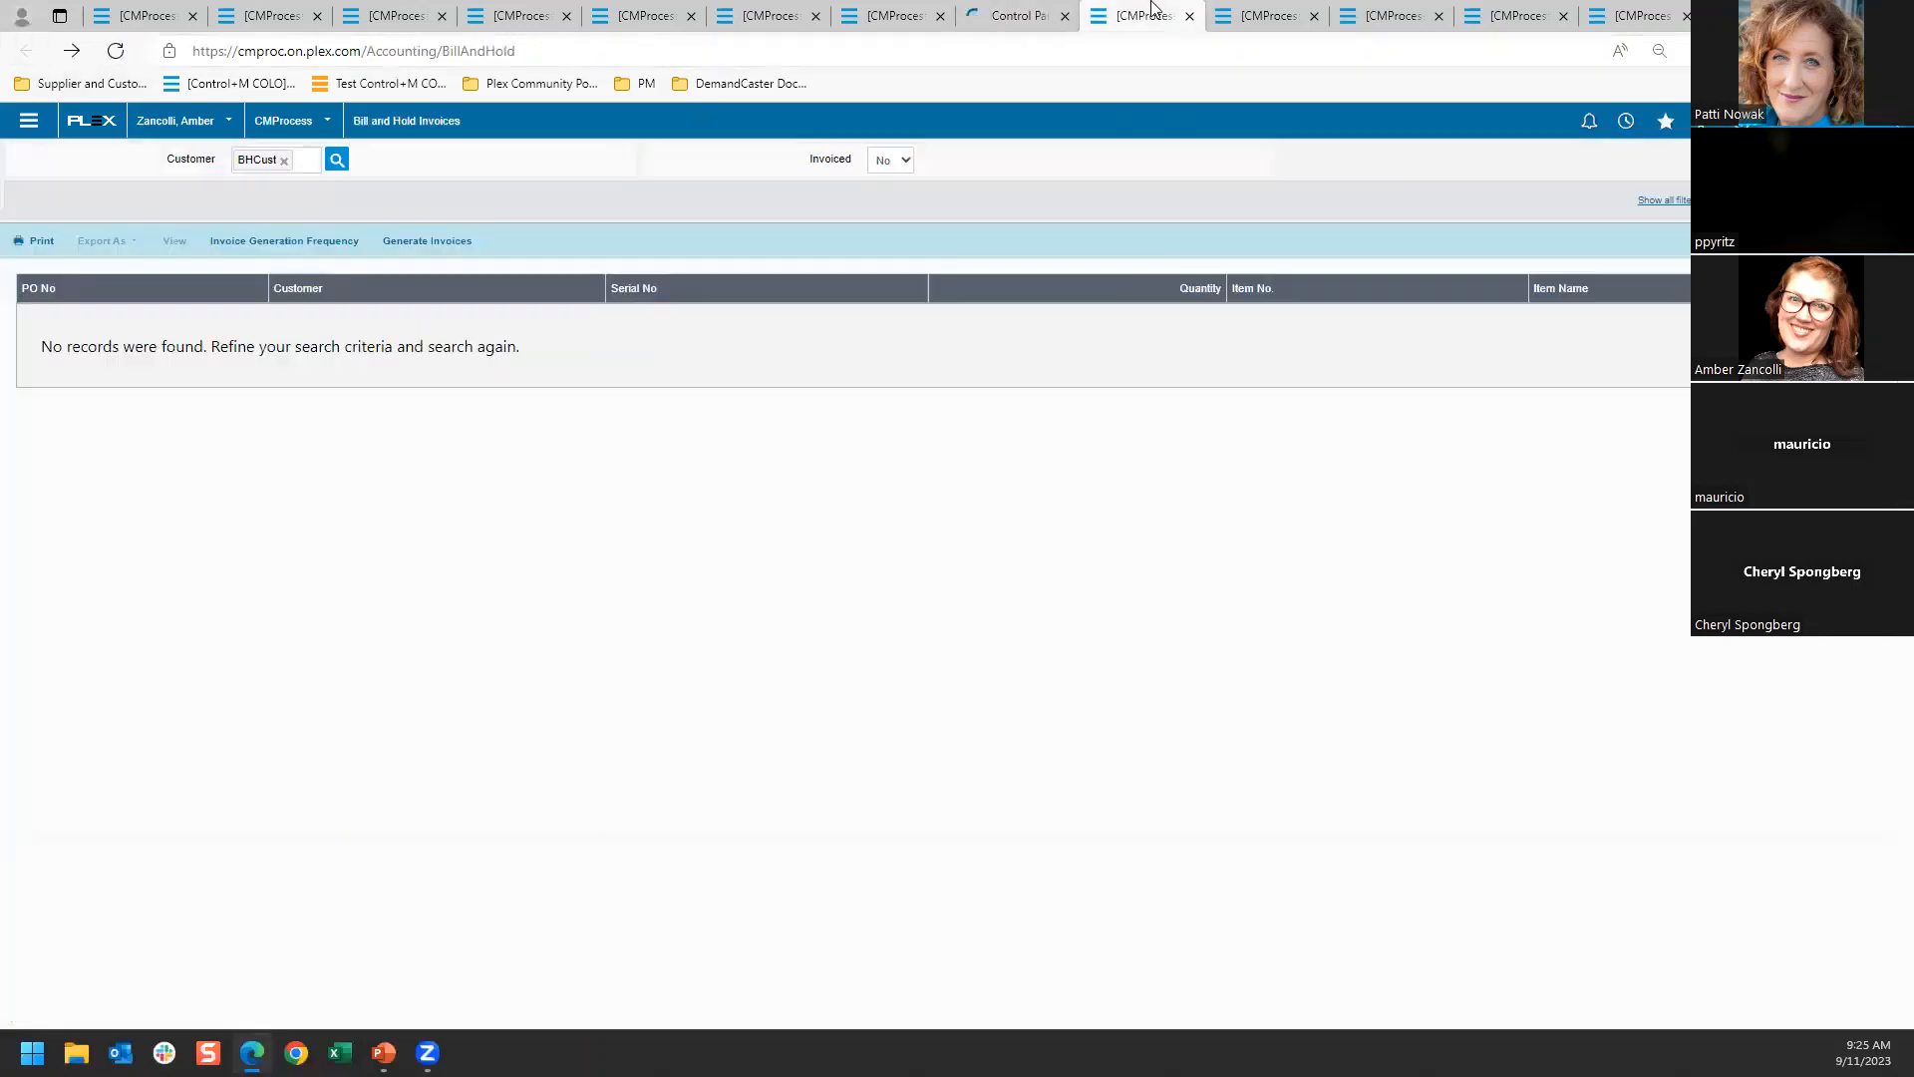
{"action": "left_click", "coordinate": [1264, 10]}
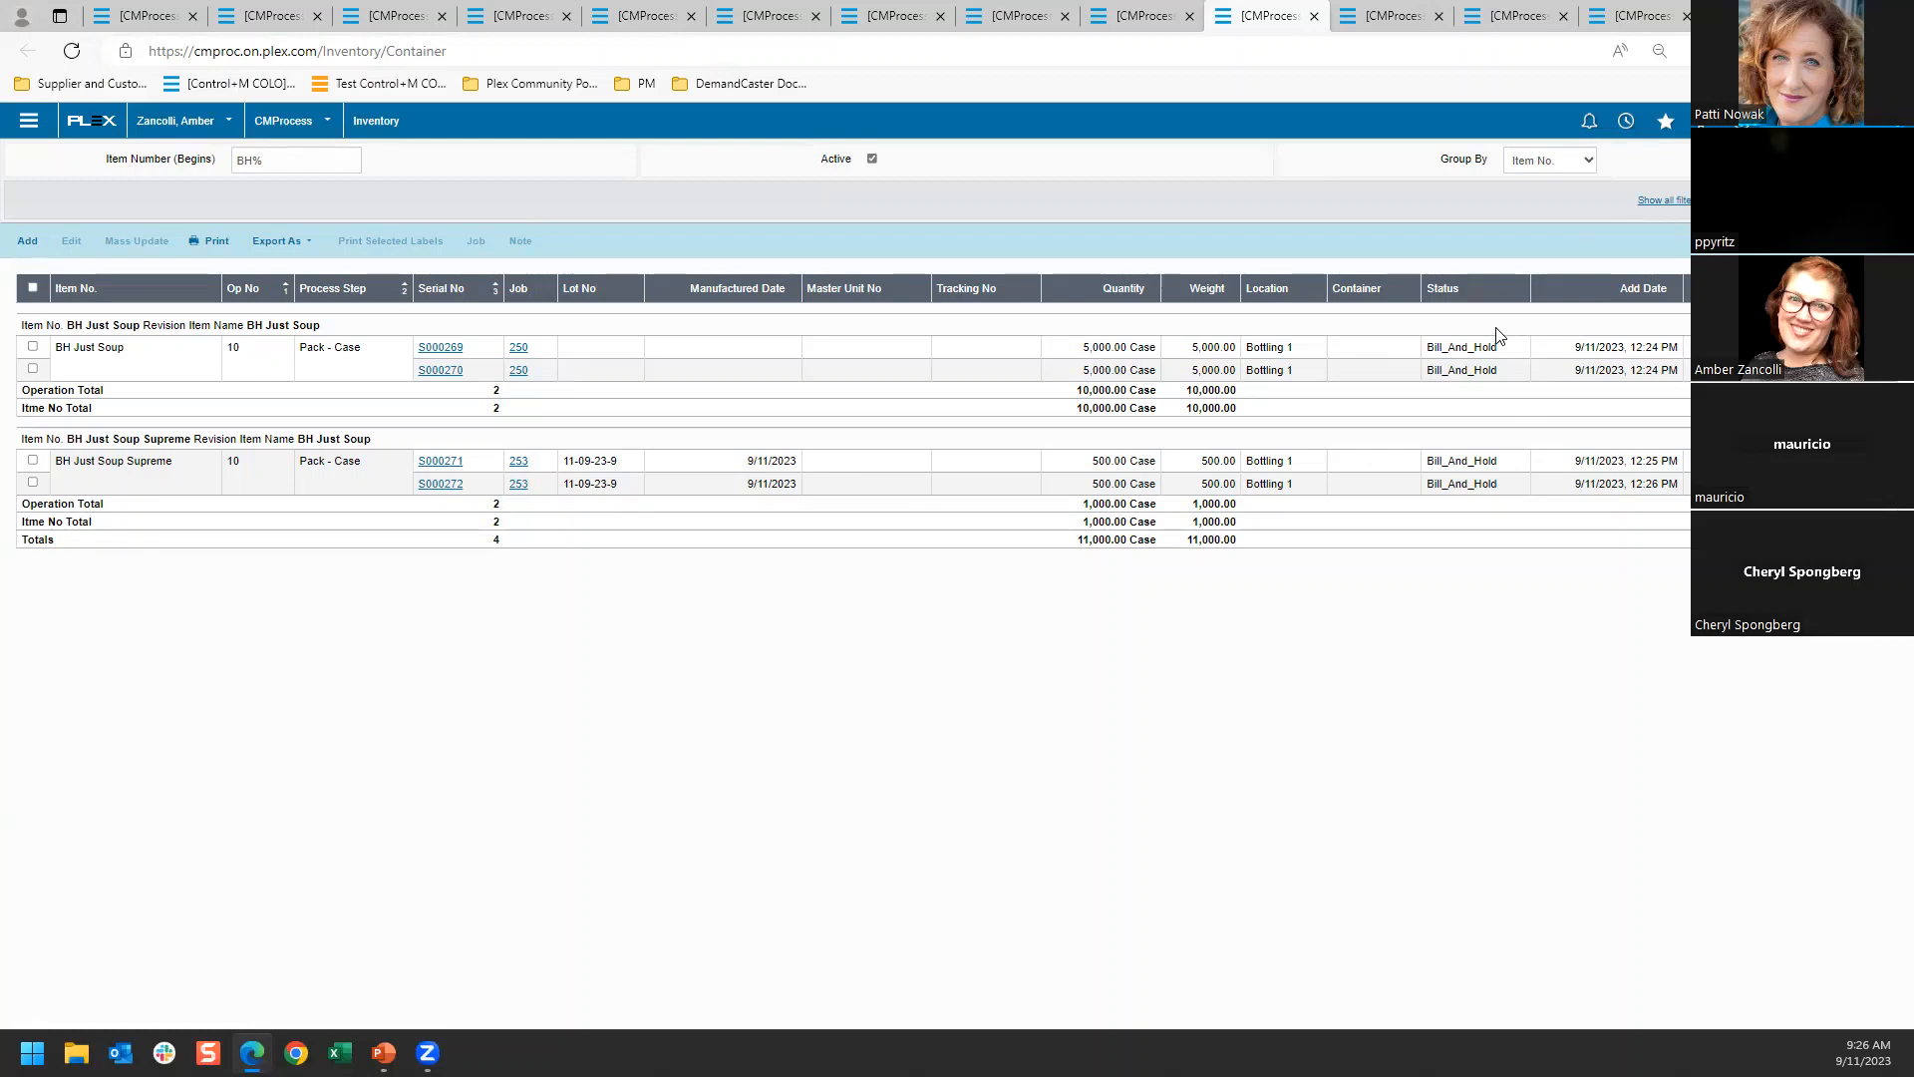
{"action": "left_click", "coordinate": [439, 484]}
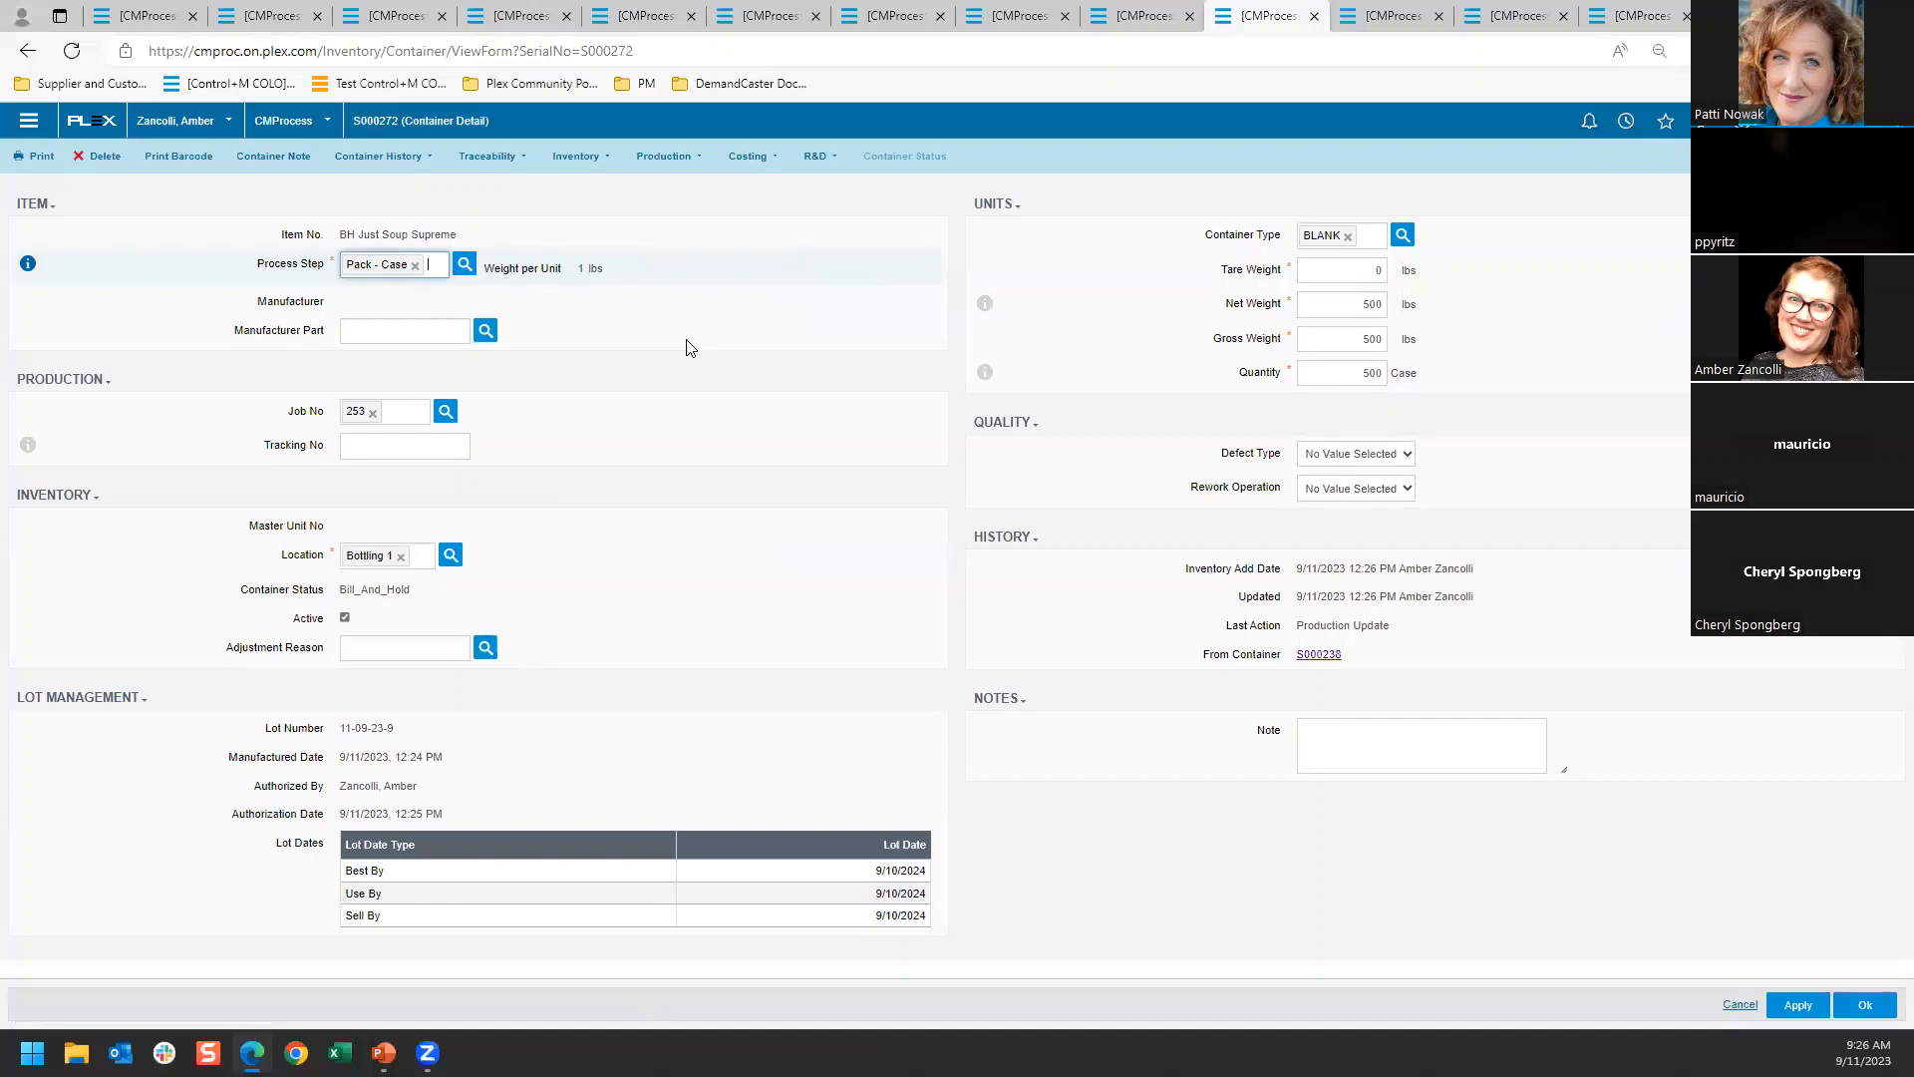
{"action": "left_click", "coordinate": [404, 159]}
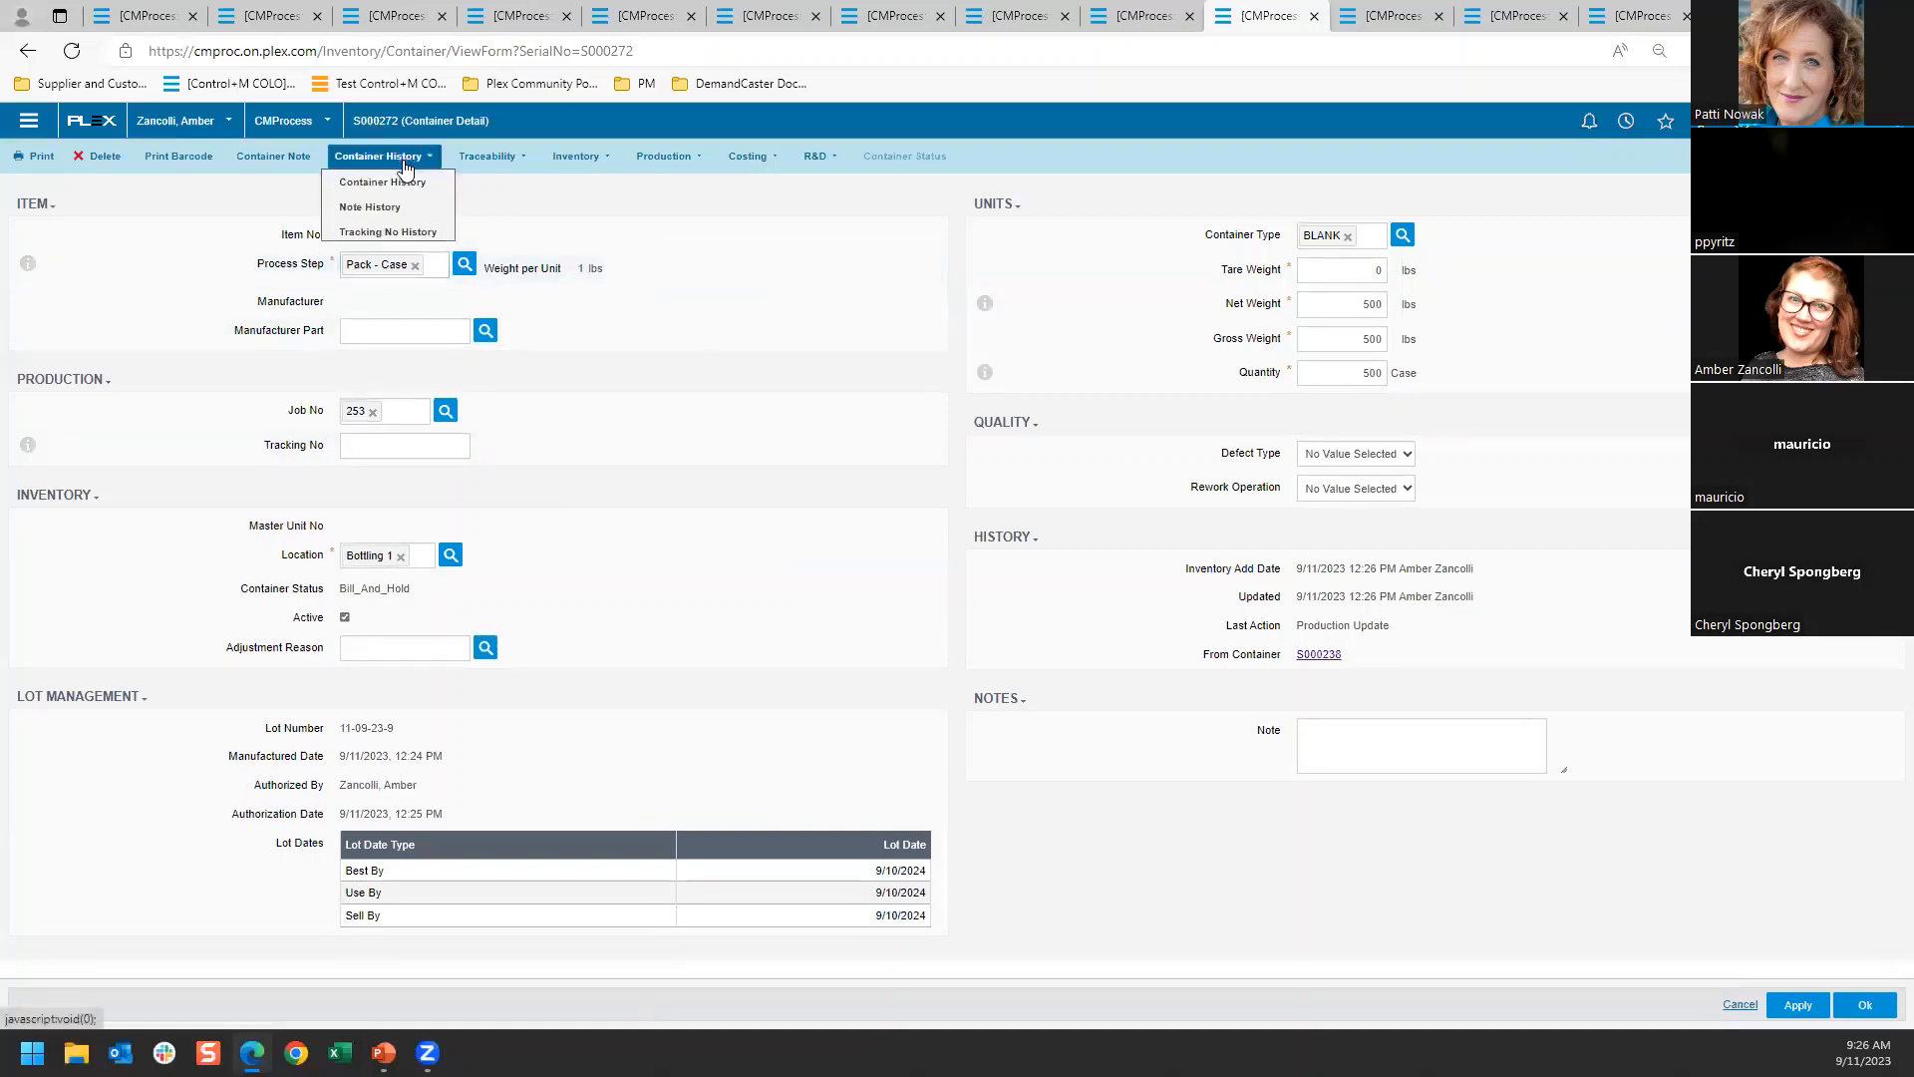
{"action": "left_click", "coordinate": [403, 183]}
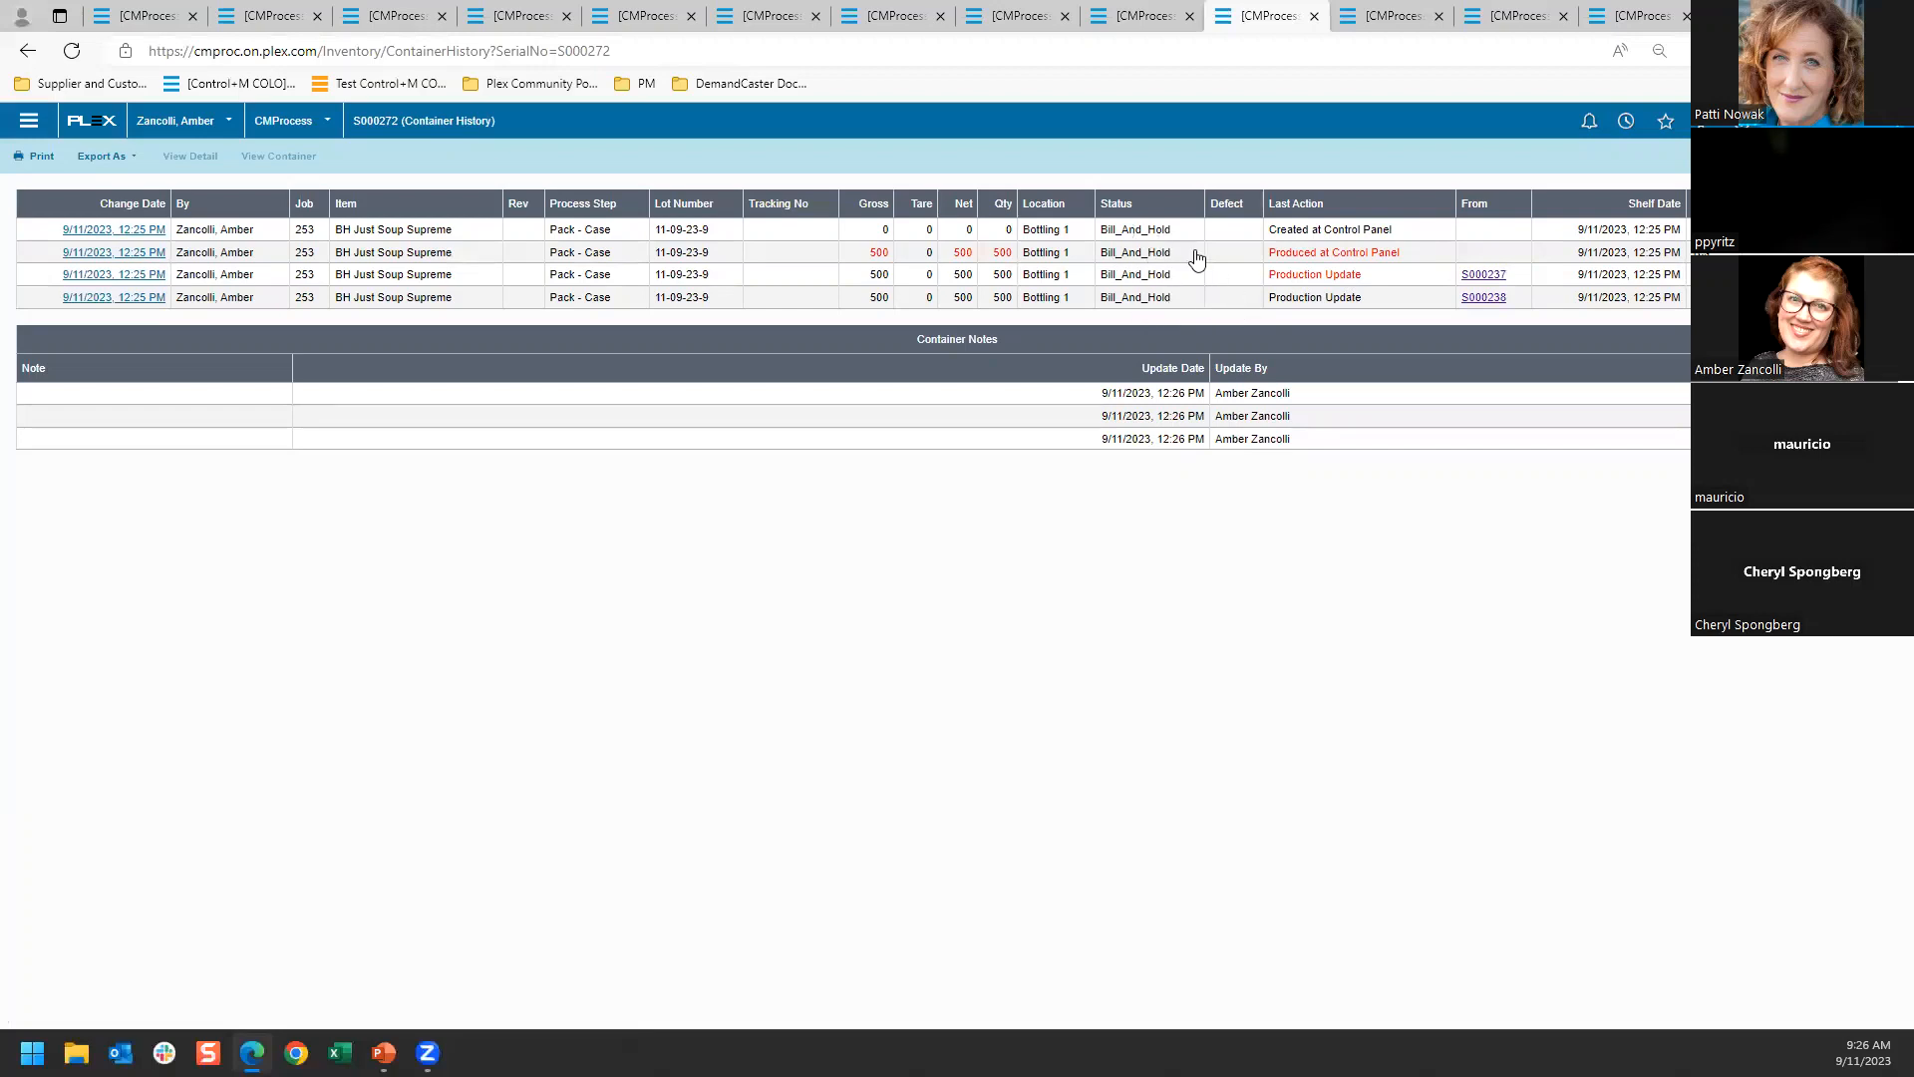
Search the Bill and Hold Invoices screen for customer BHCust's records with Invoiced set to No
{"action": "left_click", "coordinate": [1379, 18]}
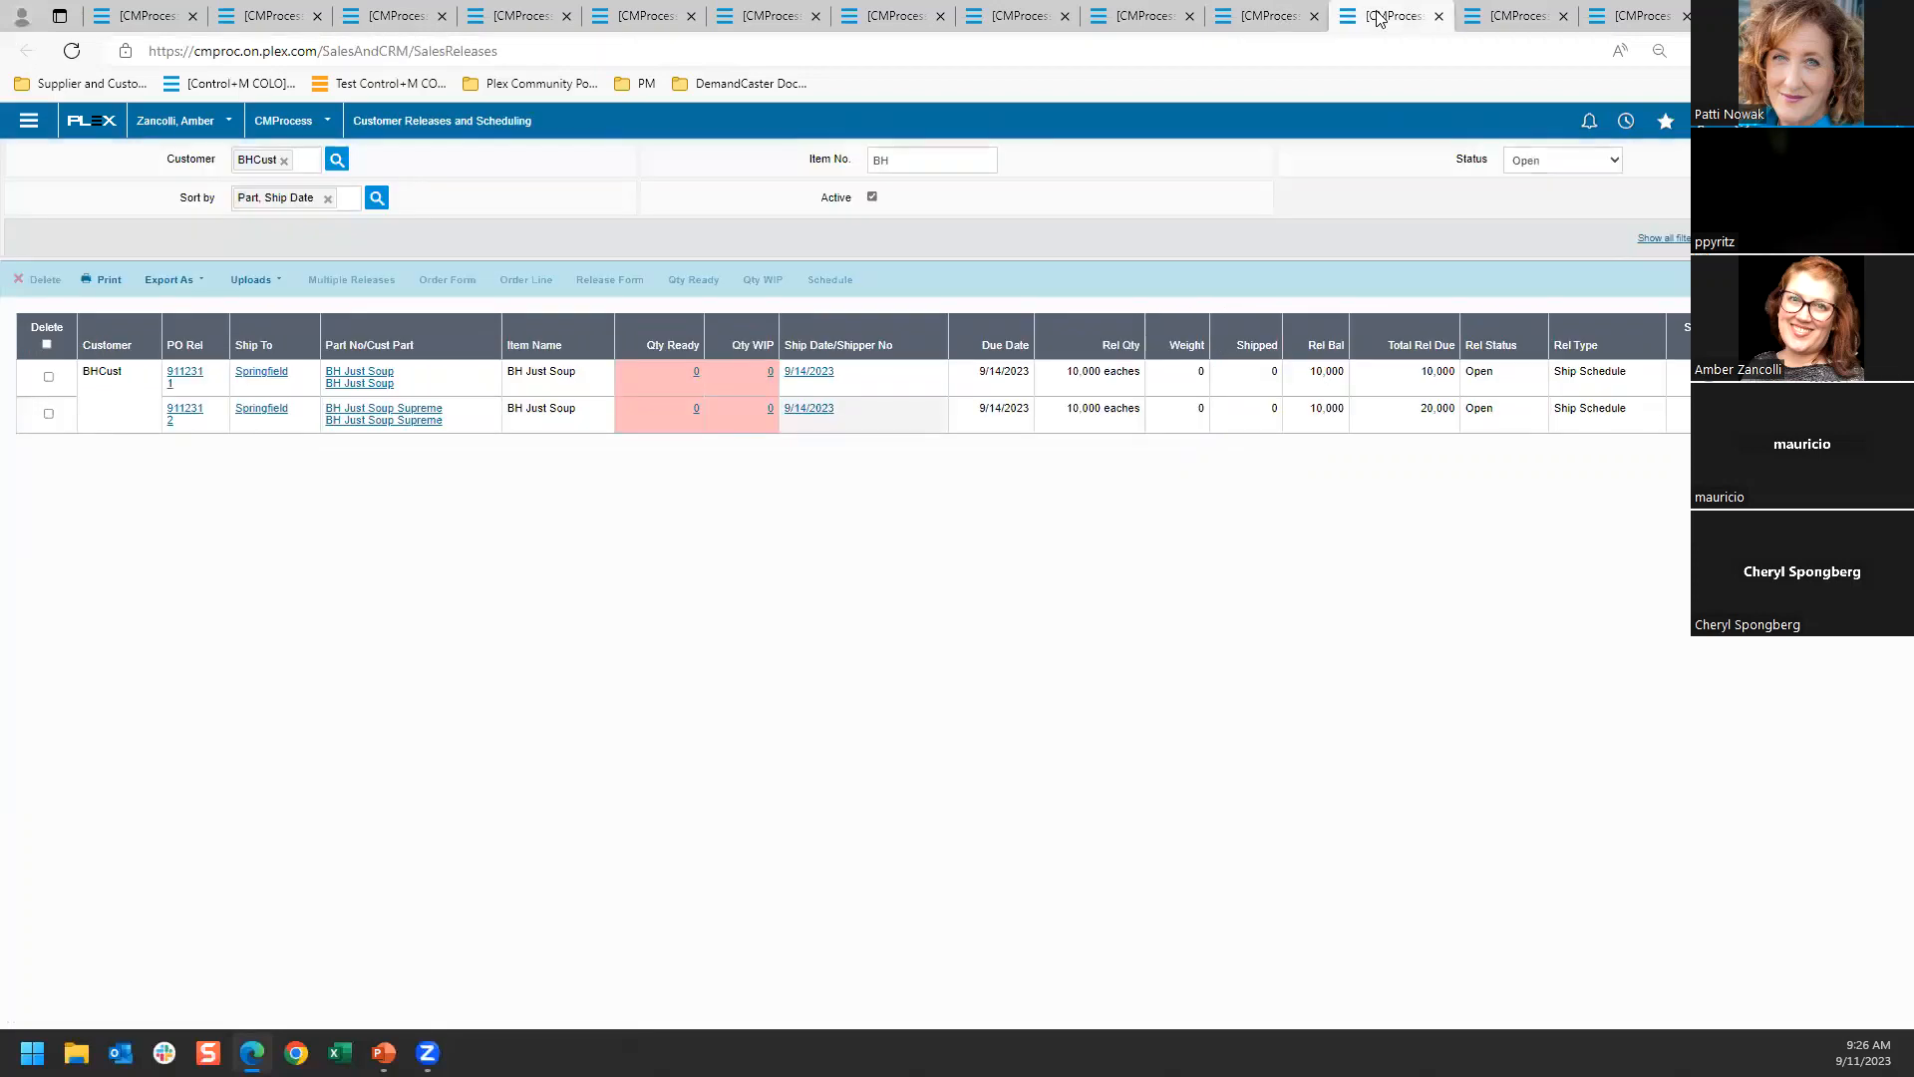
{"action": "left_click", "coordinate": [1310, 22]}
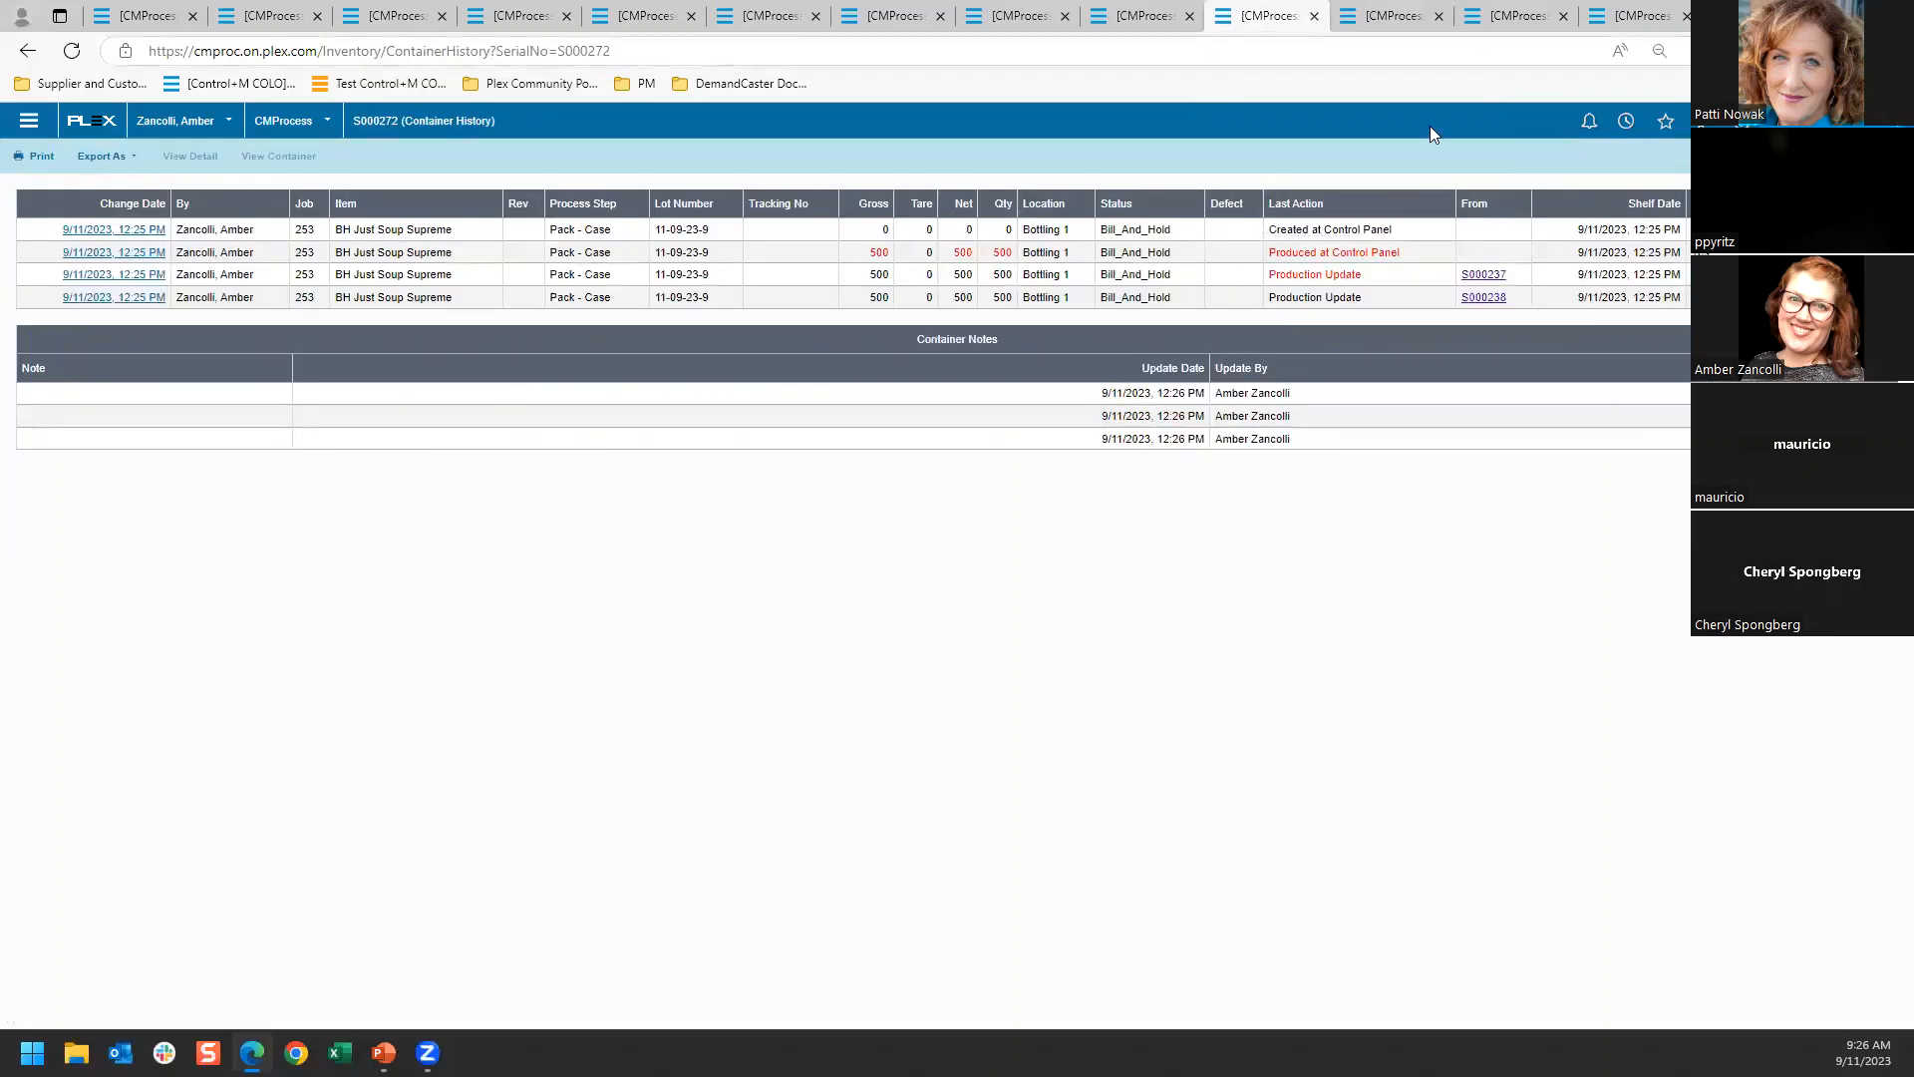
{"action": "left_click", "coordinate": [1665, 120]}
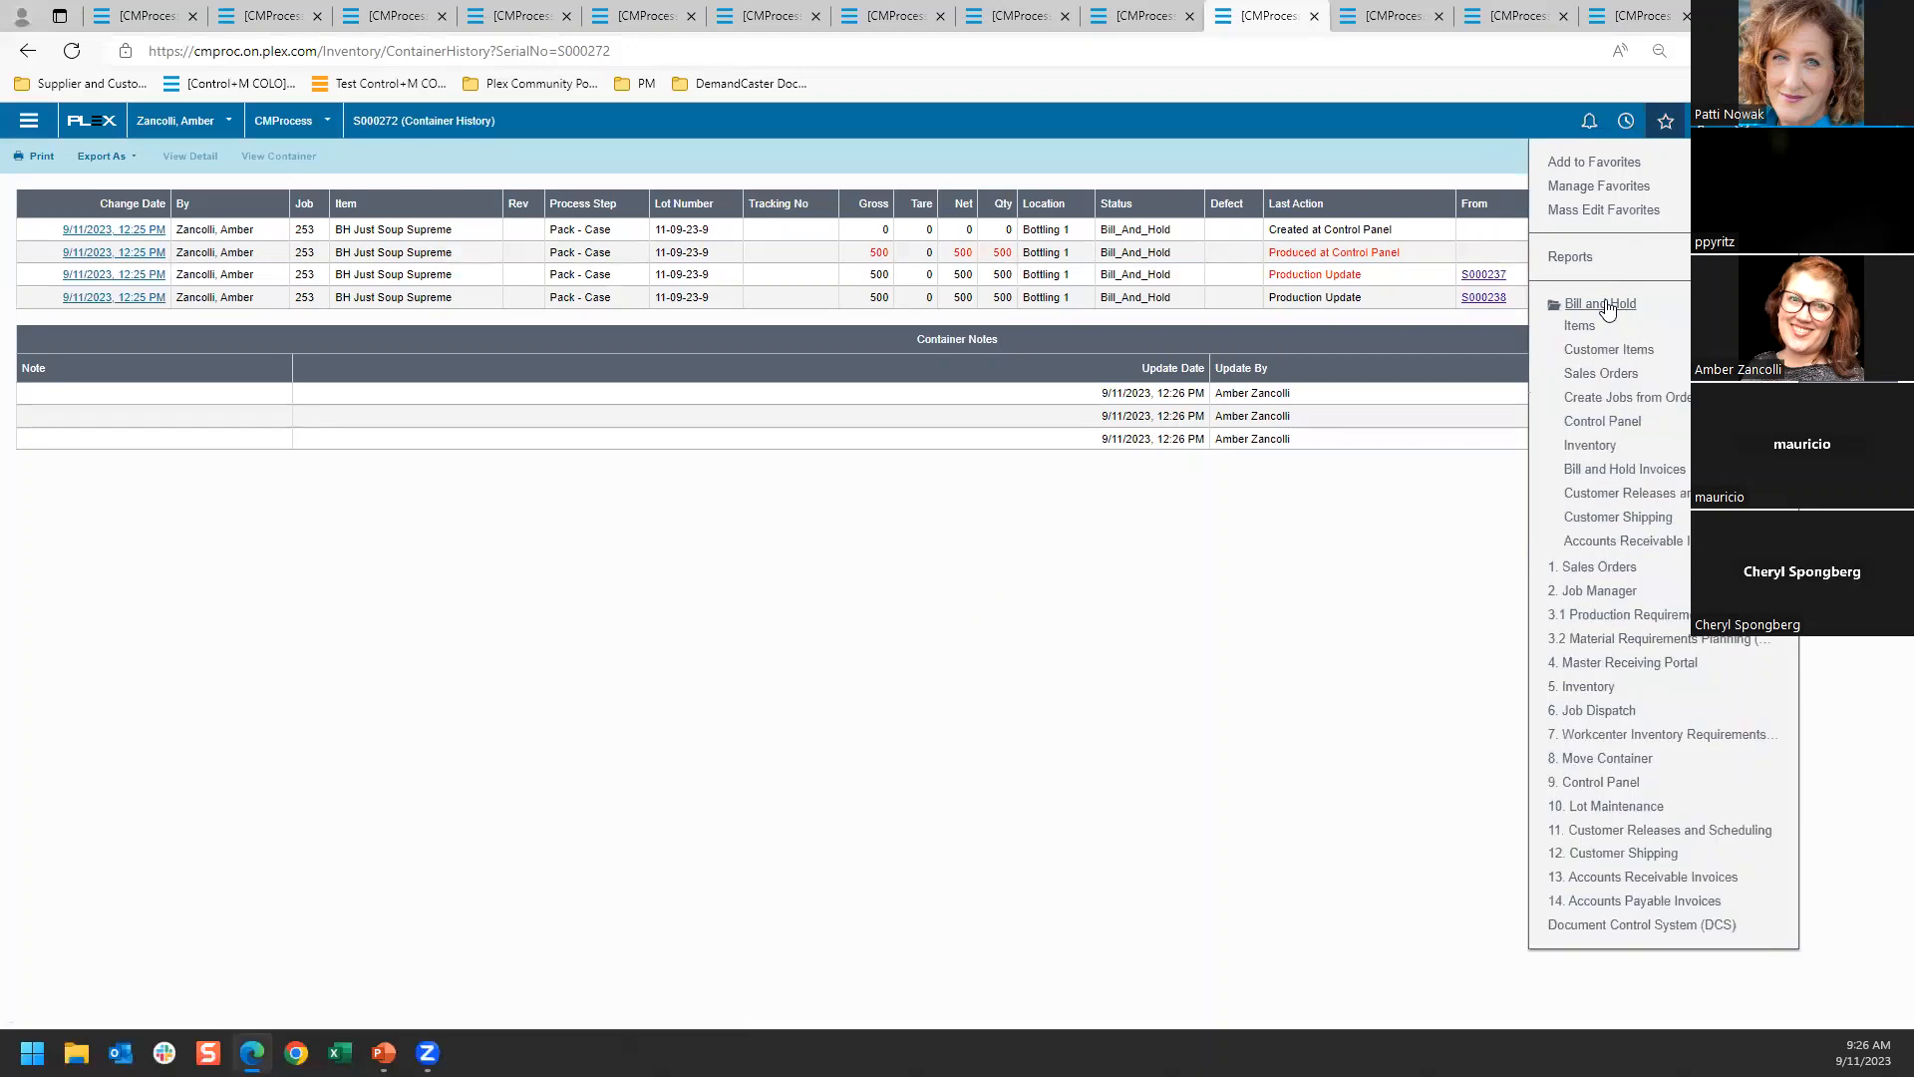
{"action": "left_click", "coordinate": [1600, 468]}
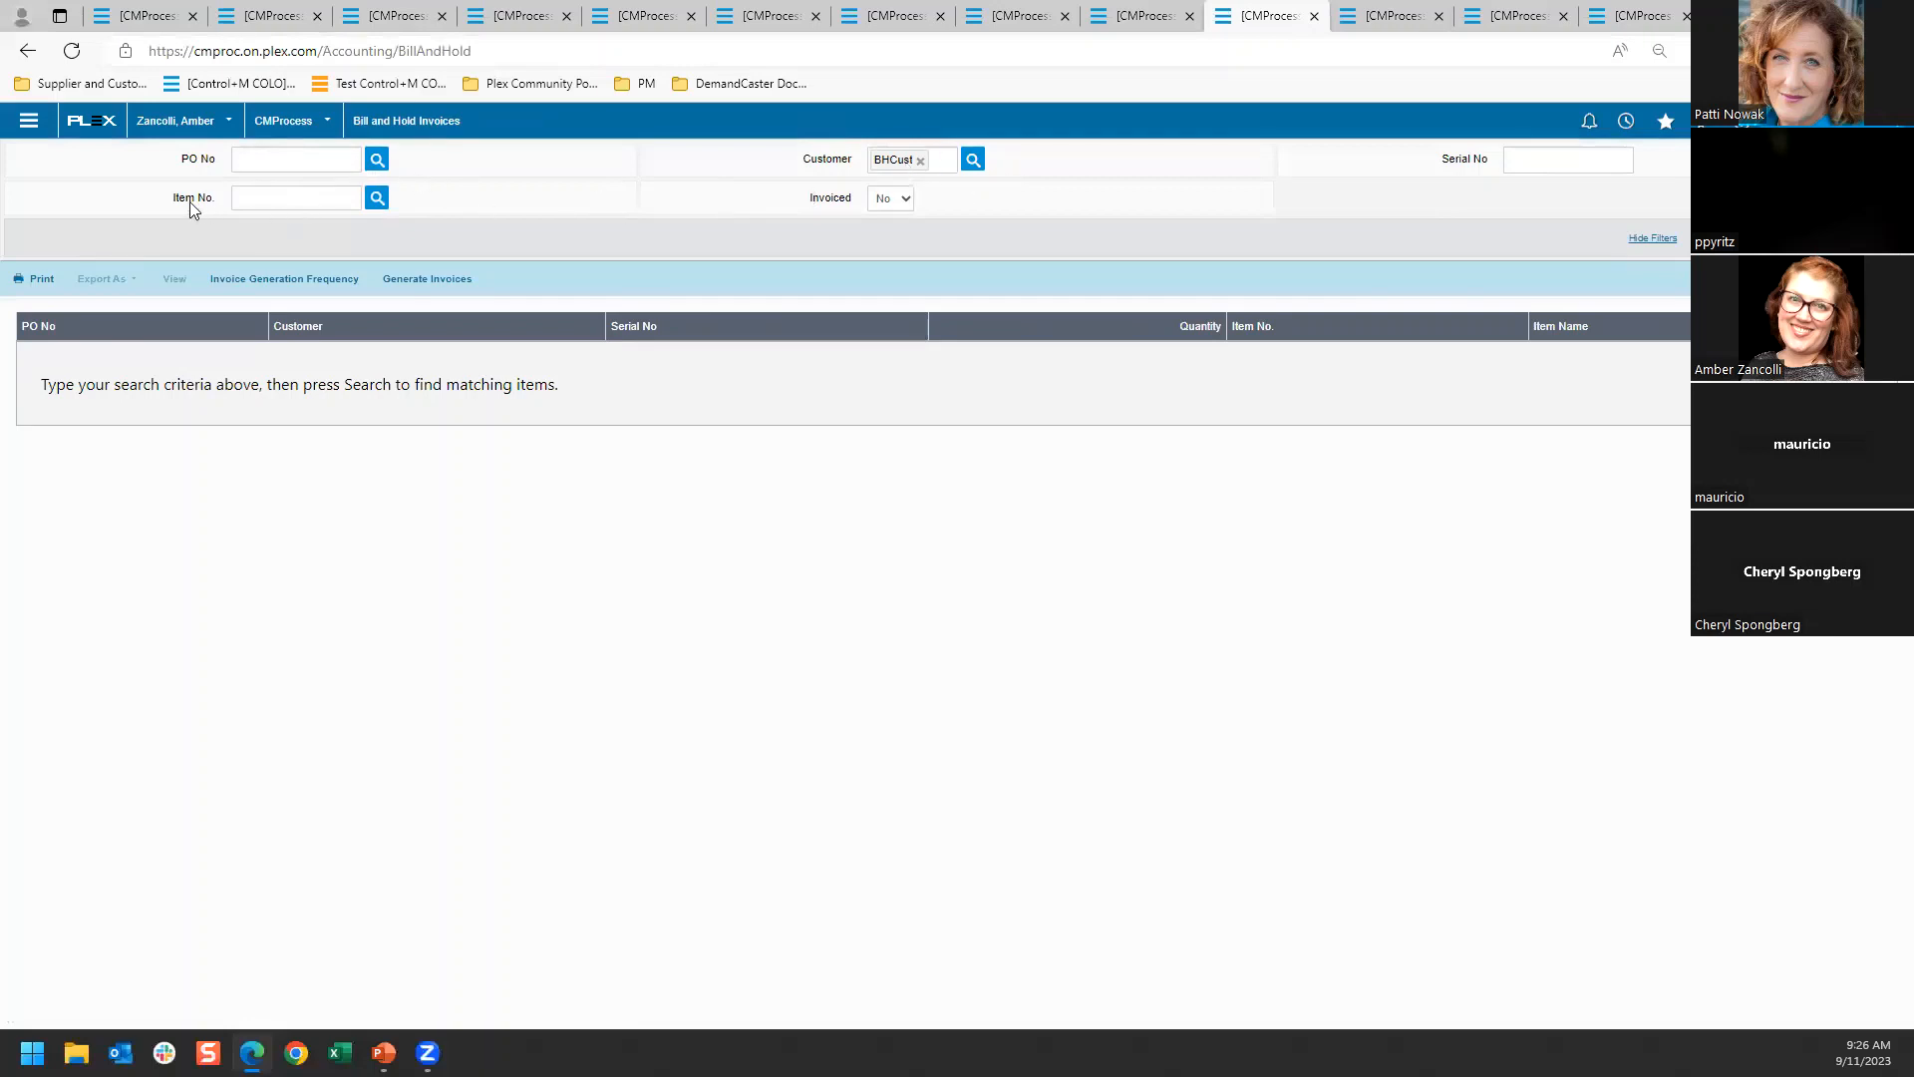
{"action": "left_click", "coordinate": [886, 200]}
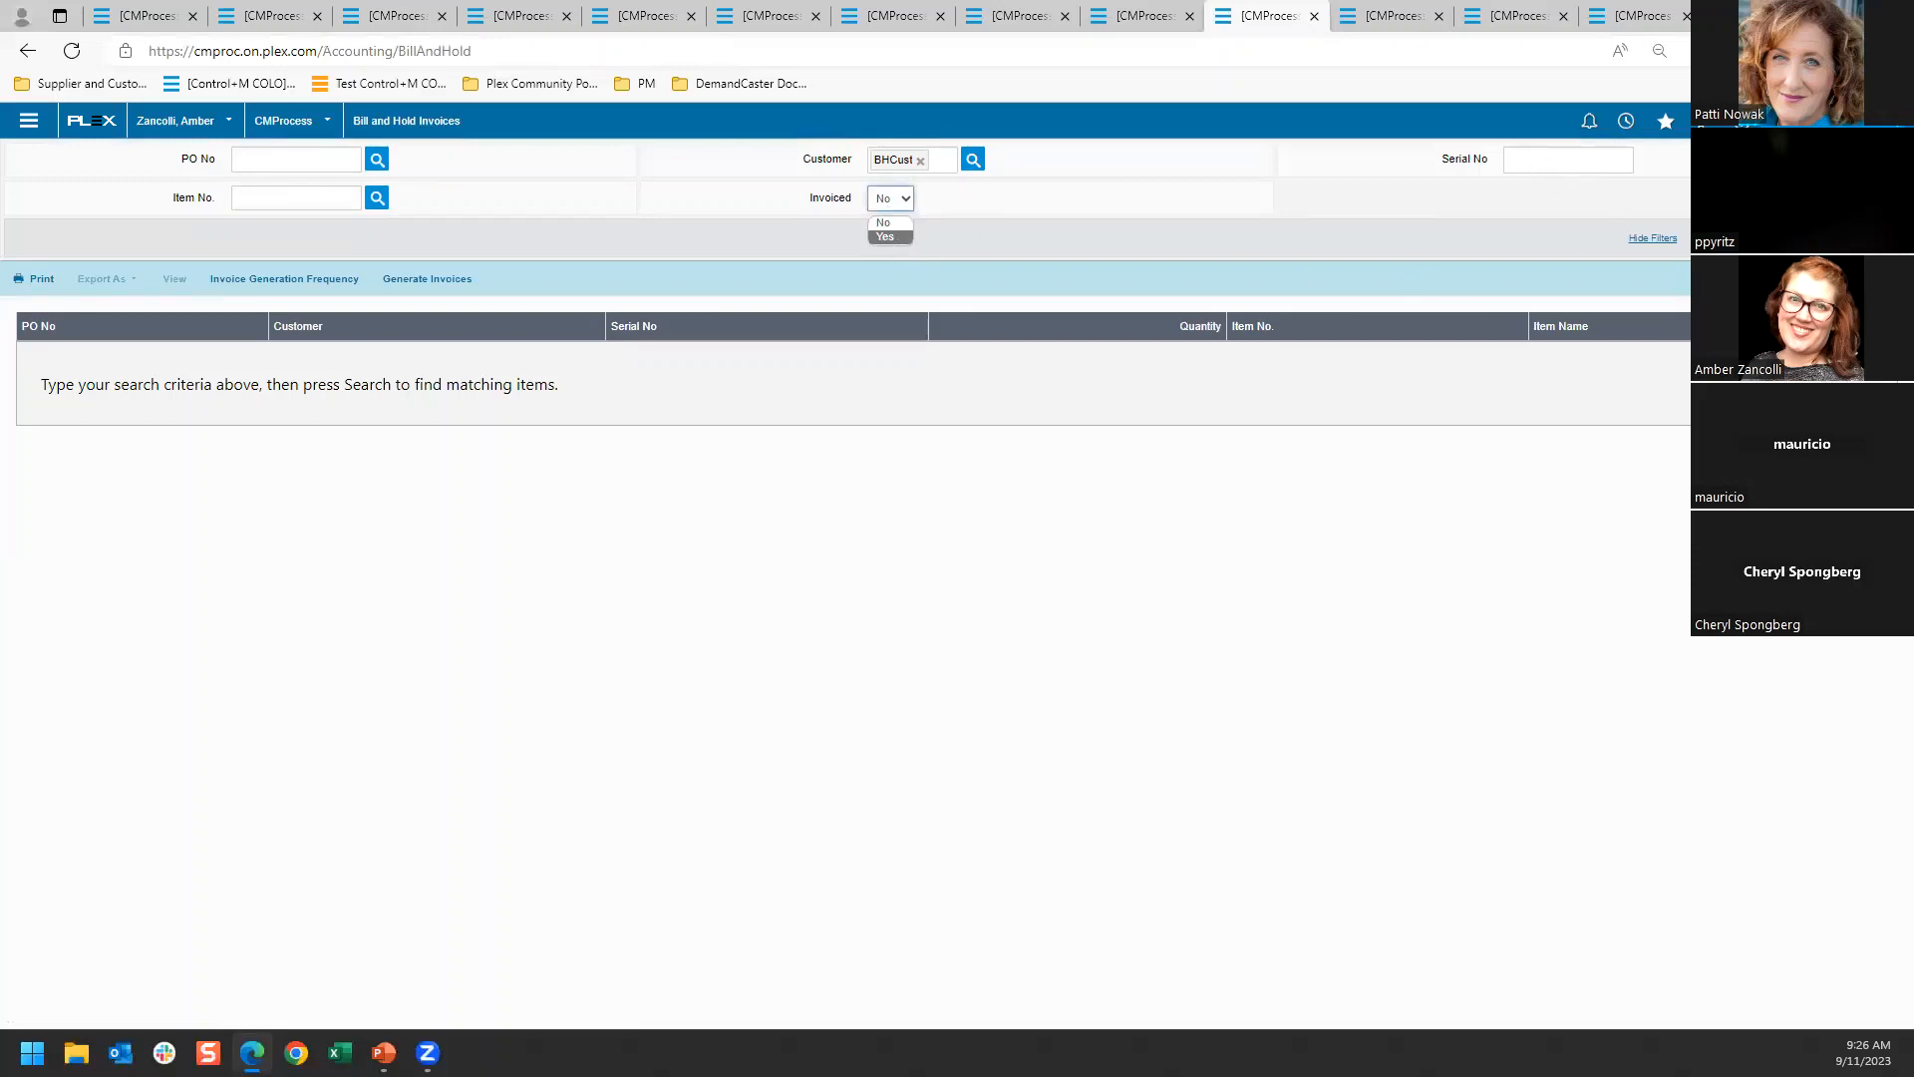
{"action": "left_click", "coordinate": [1868, 238]}
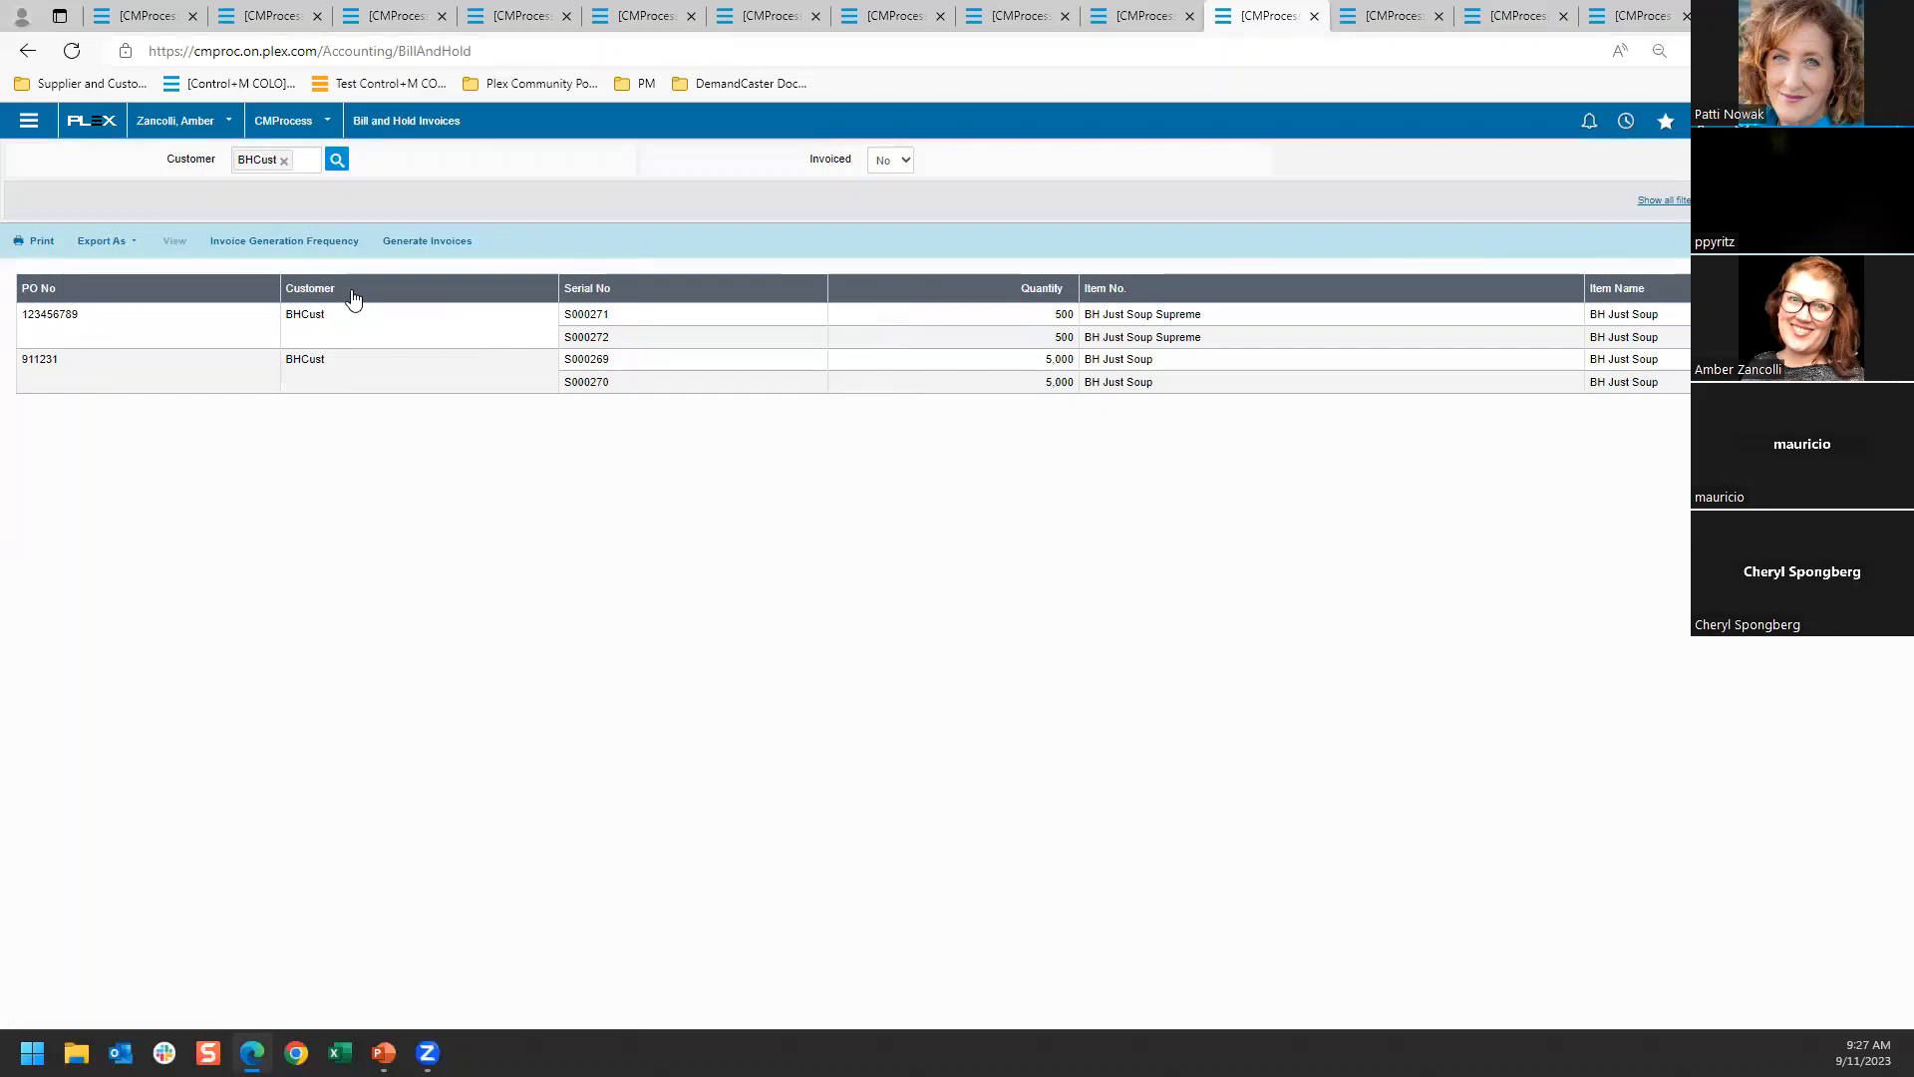
Check the invoice generation frequency and the prompt for generating invoices for all open records, closing both without changes
{"action": "left_click", "coordinate": [295, 242]}
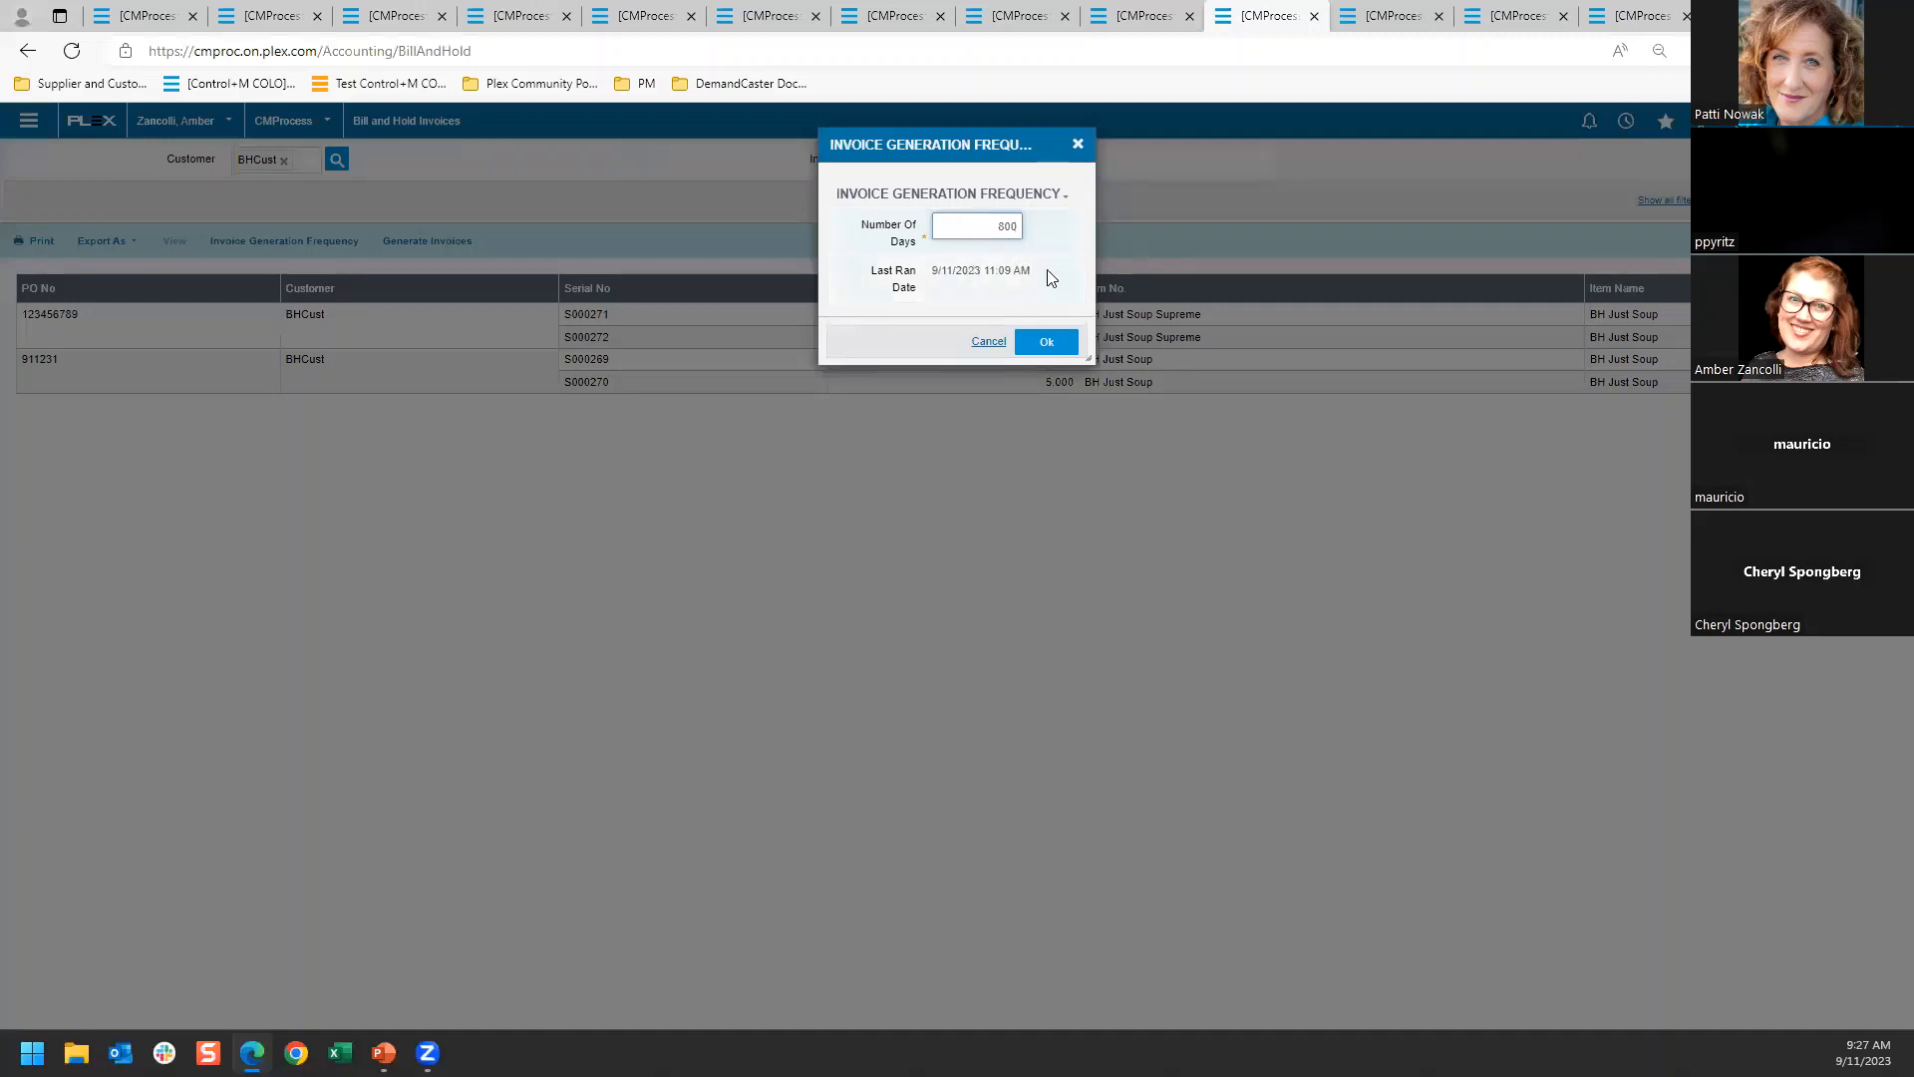
{"action": "left_click", "coordinate": [1078, 146]}
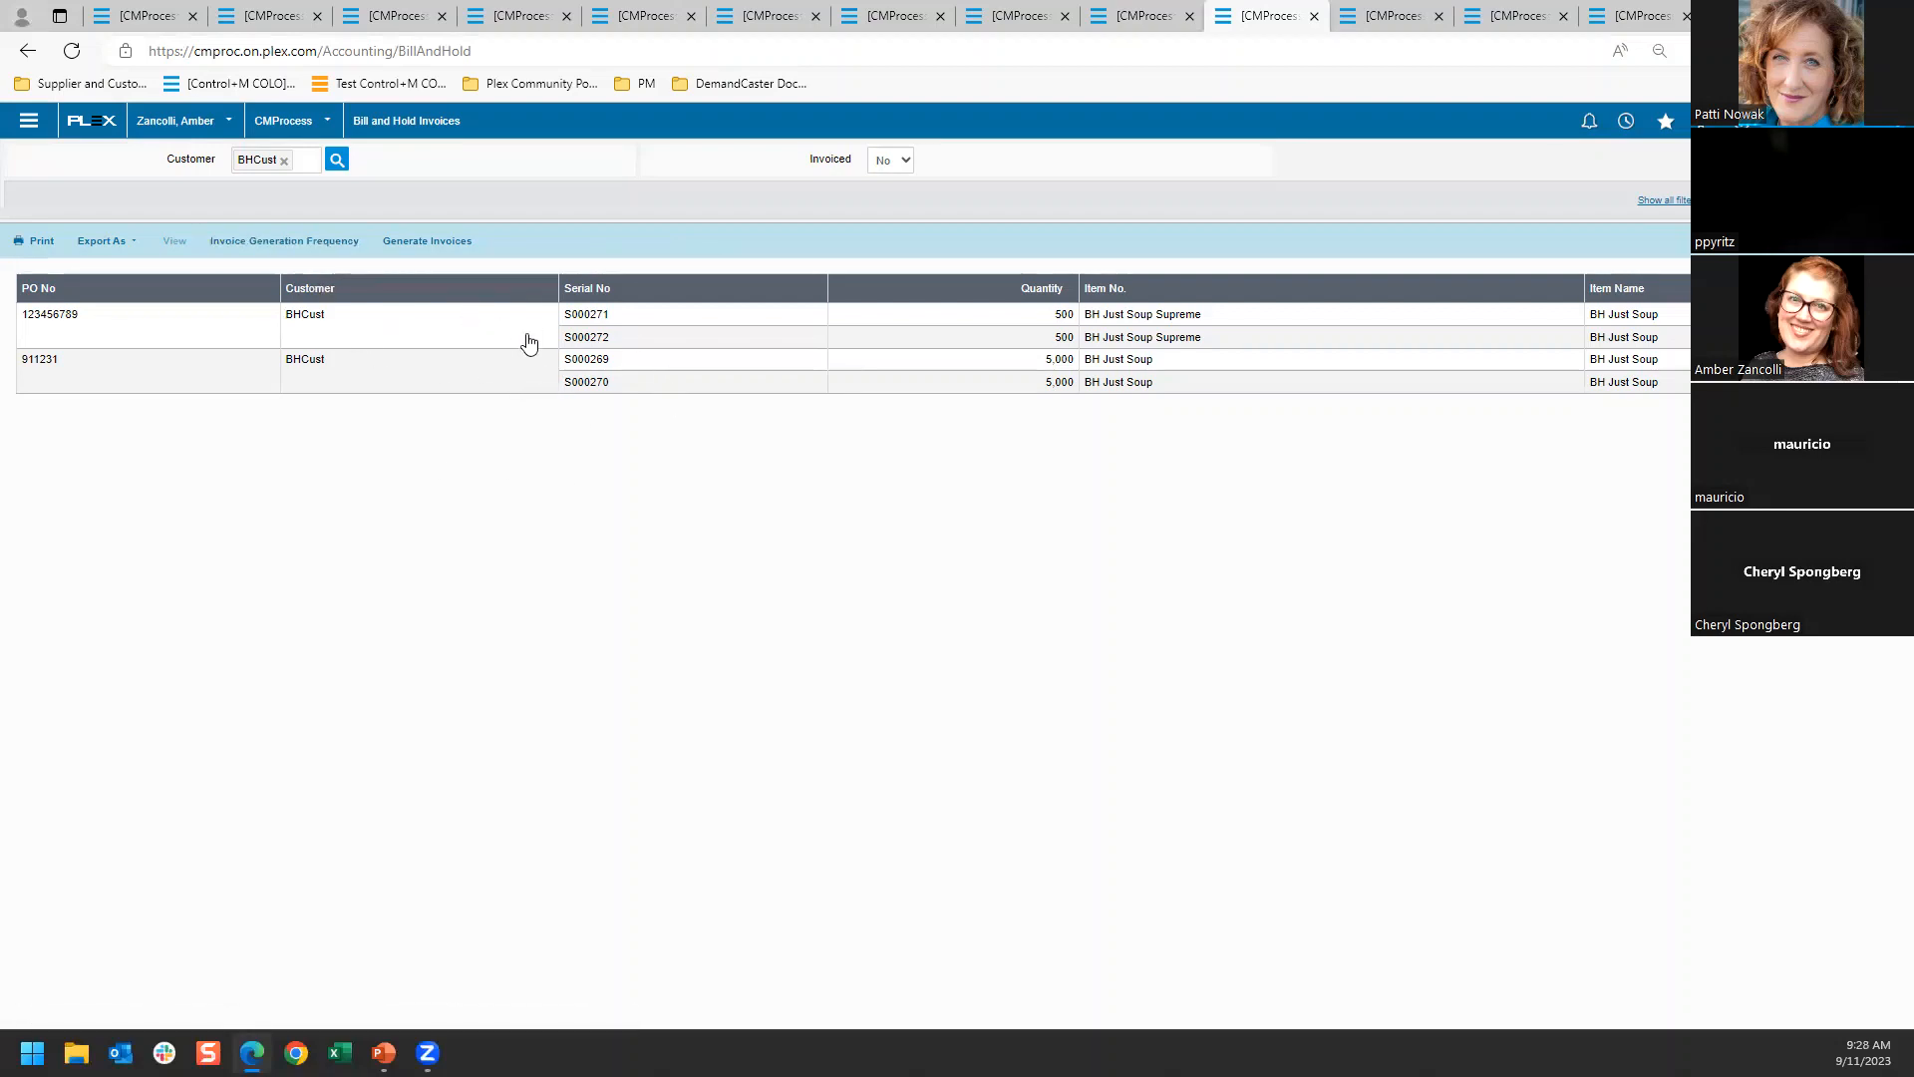
{"action": "left_click", "coordinate": [167, 341]}
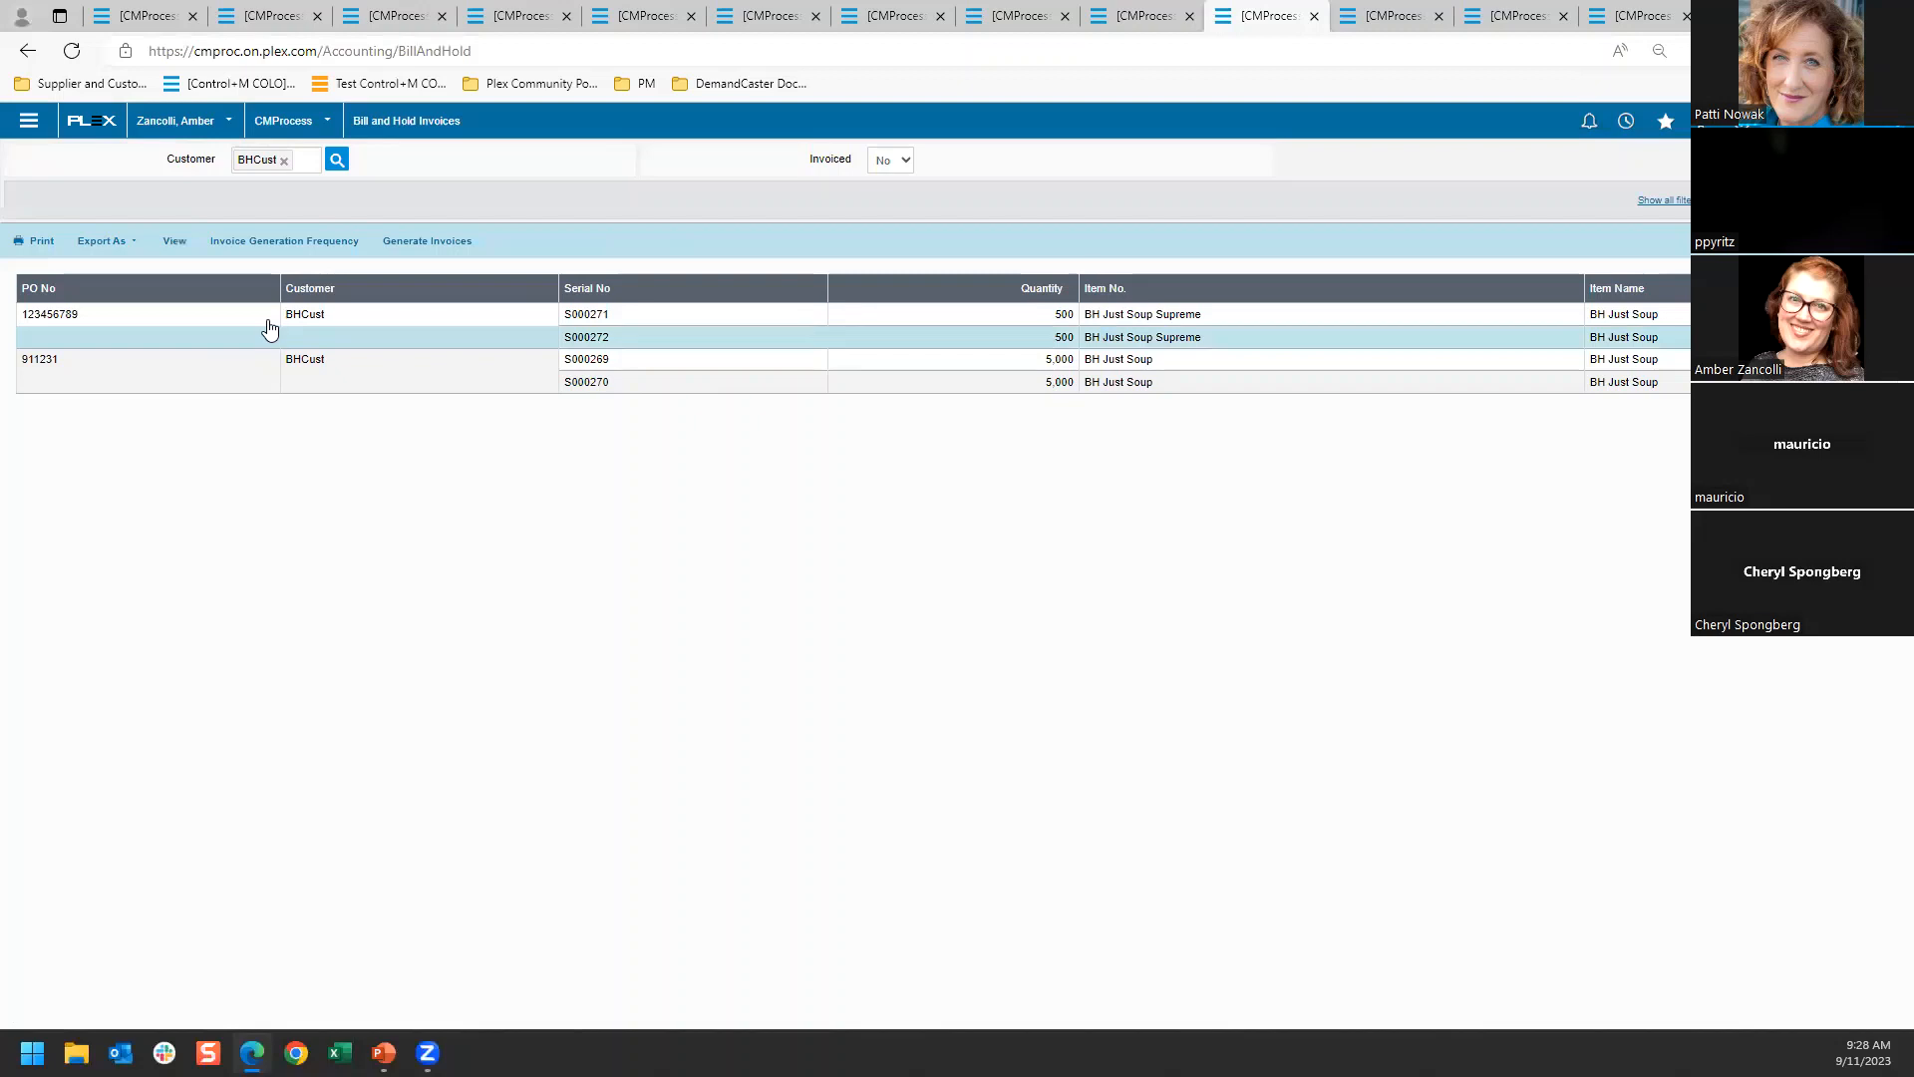
{"action": "left_click", "coordinate": [438, 242]}
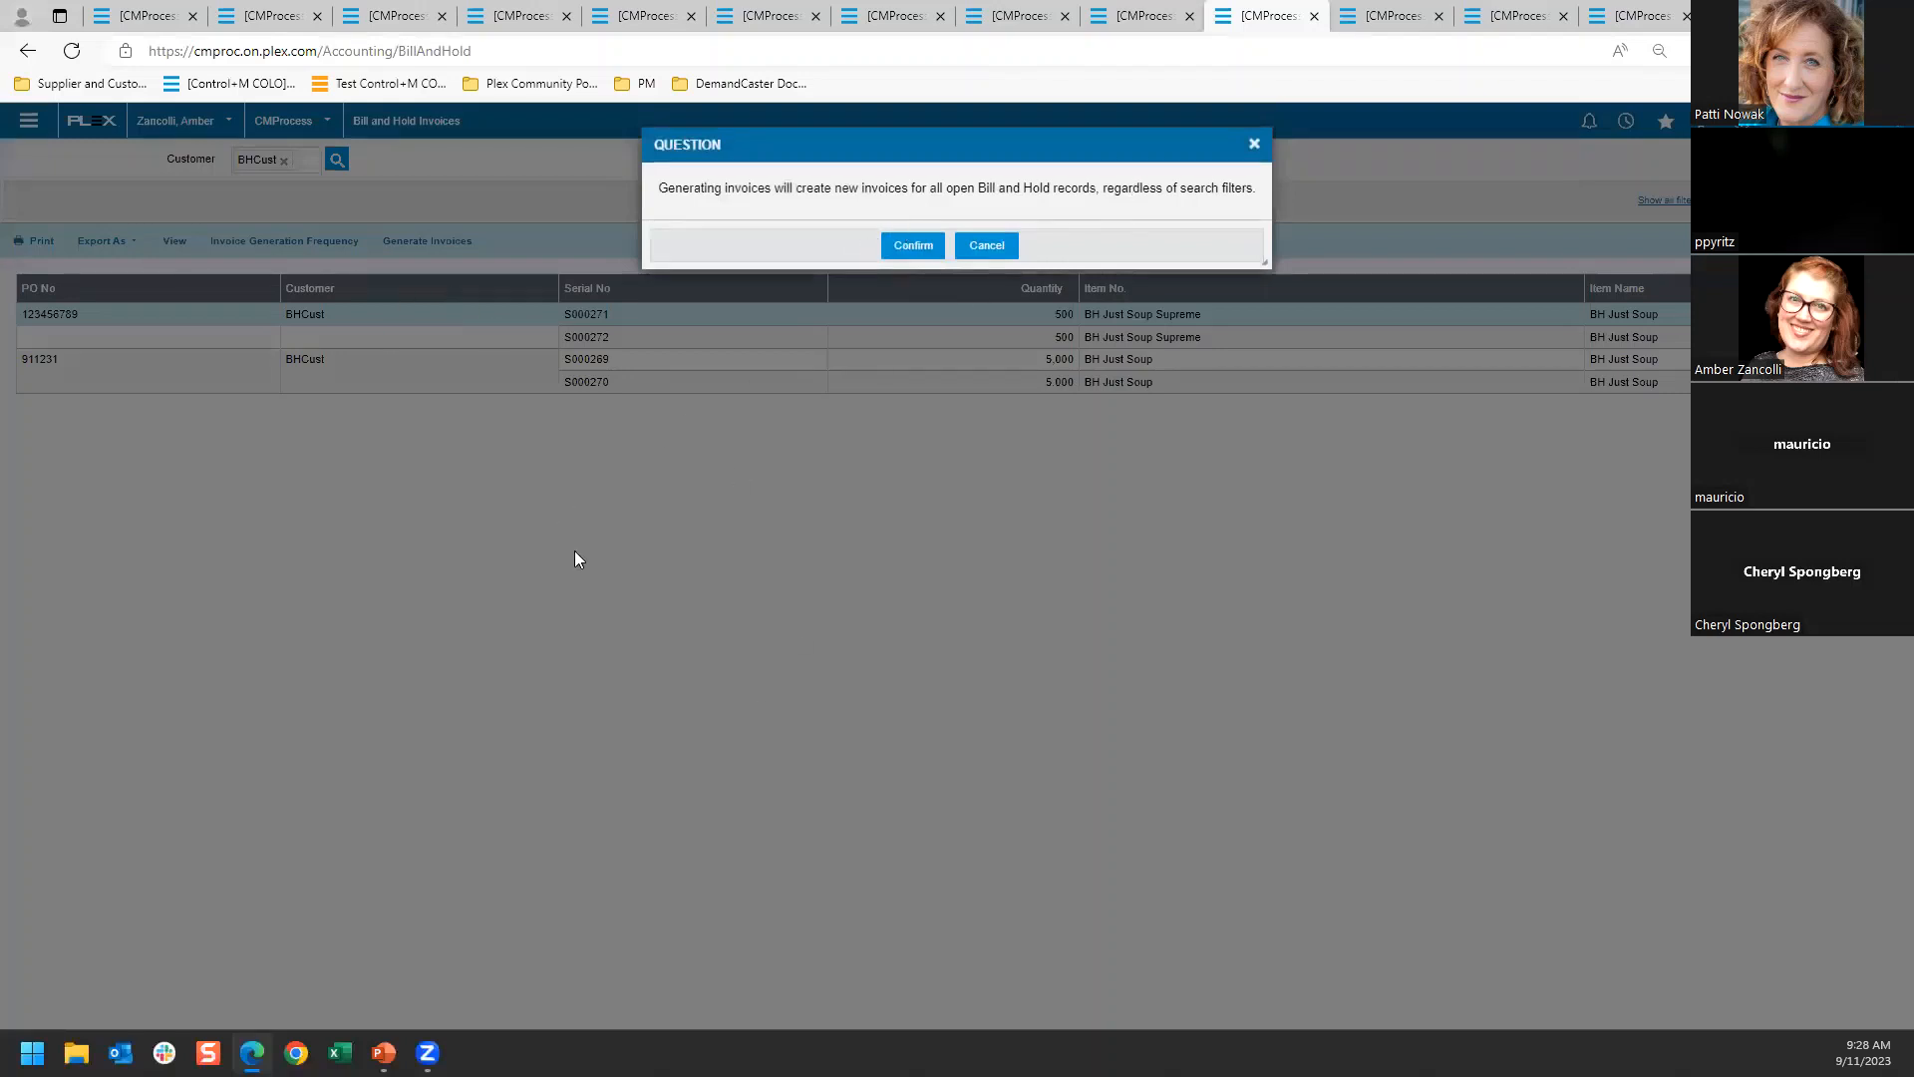
{"action": "left_click", "coordinate": [987, 245]}
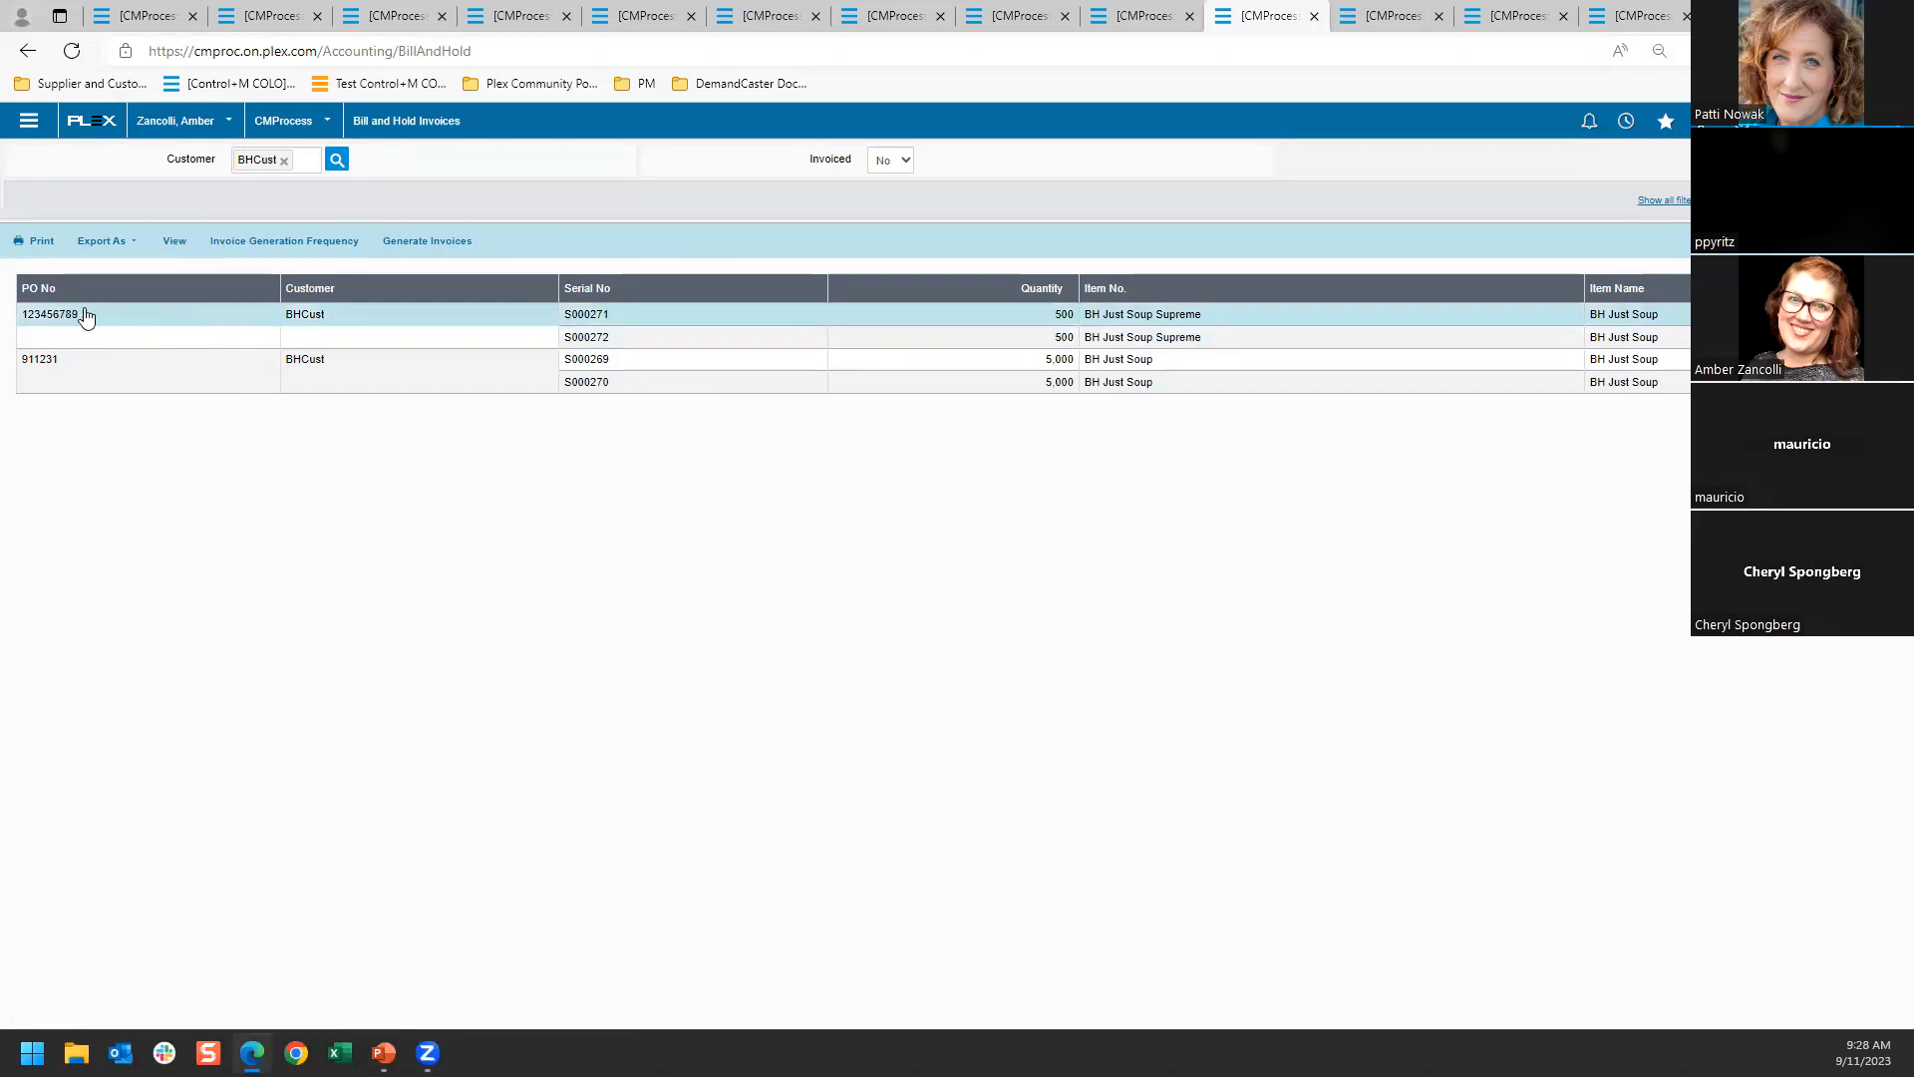
Generate the invoice for the BH Just Soup Supreme record from its details, and generate invoices for all remaining open bill-and-hold records
{"action": "left_click", "coordinate": [175, 240]}
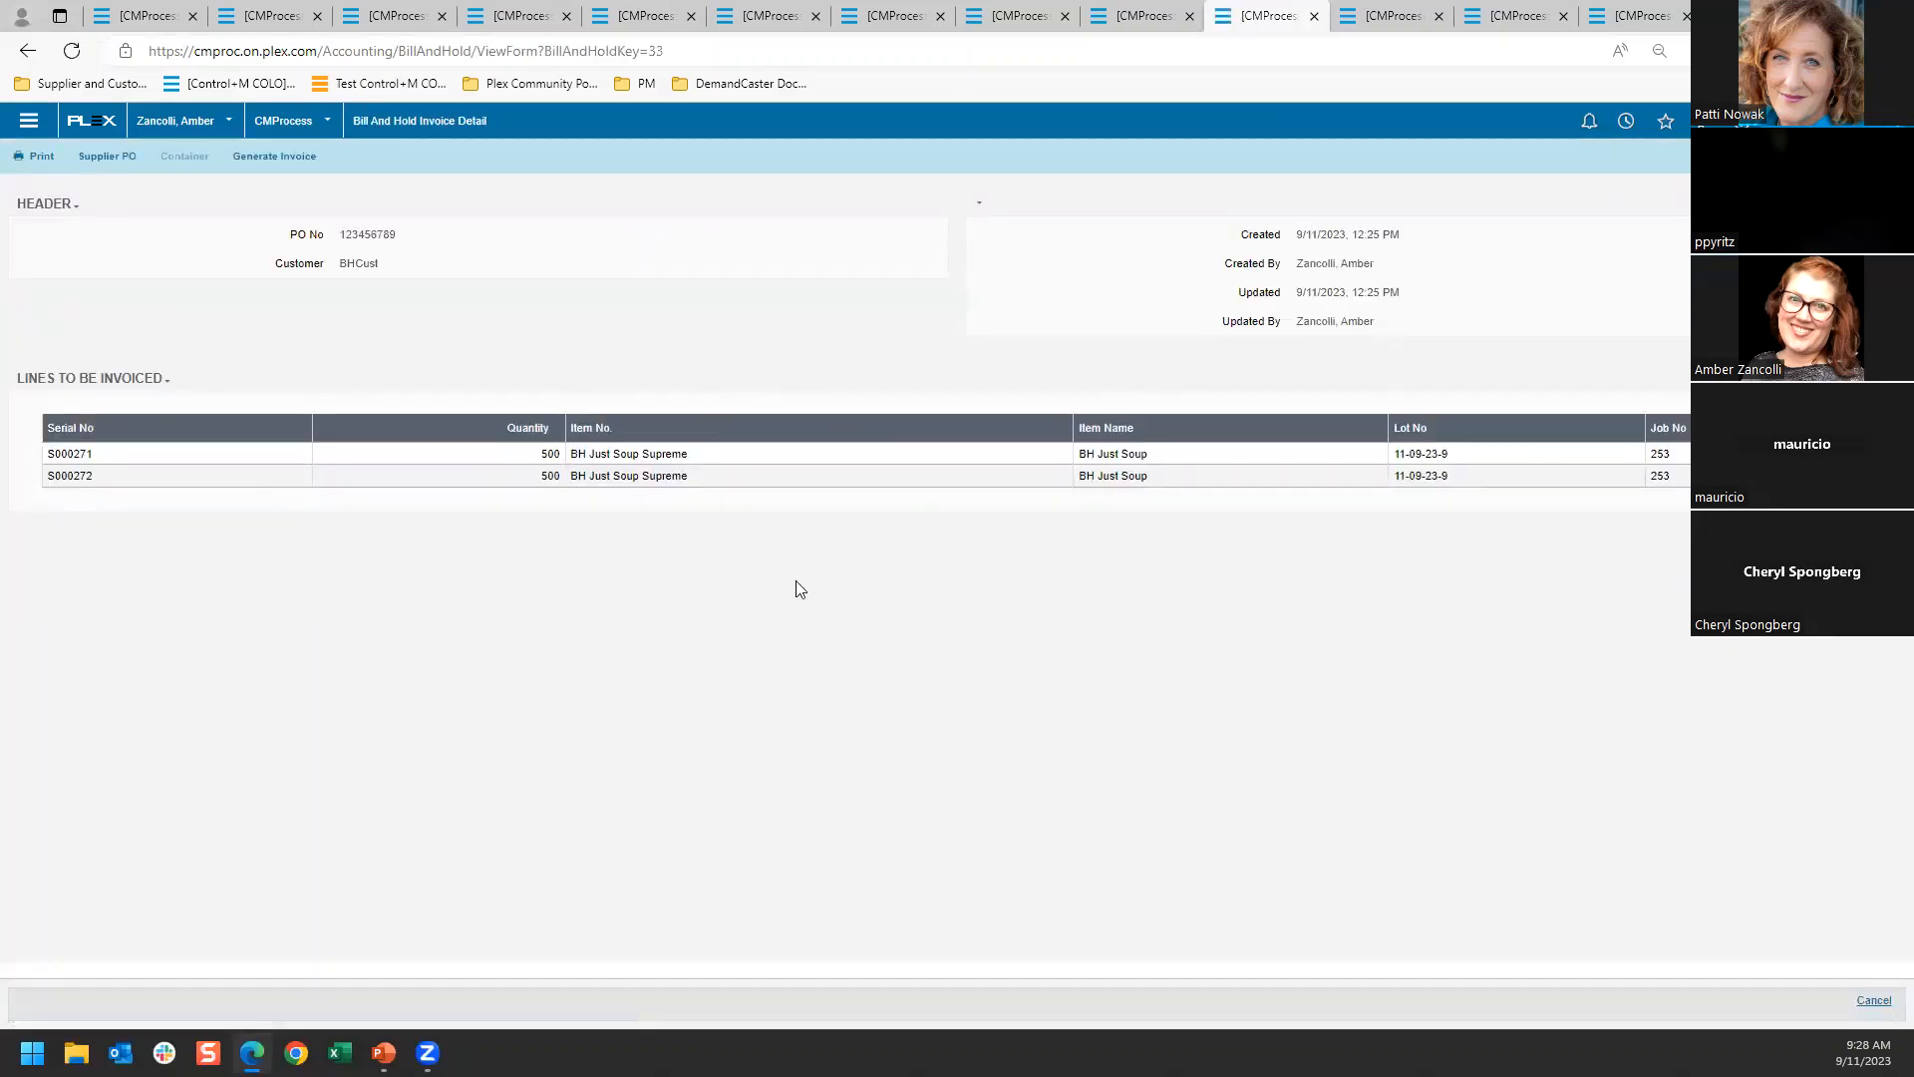
{"action": "left_click", "coordinate": [256, 161]}
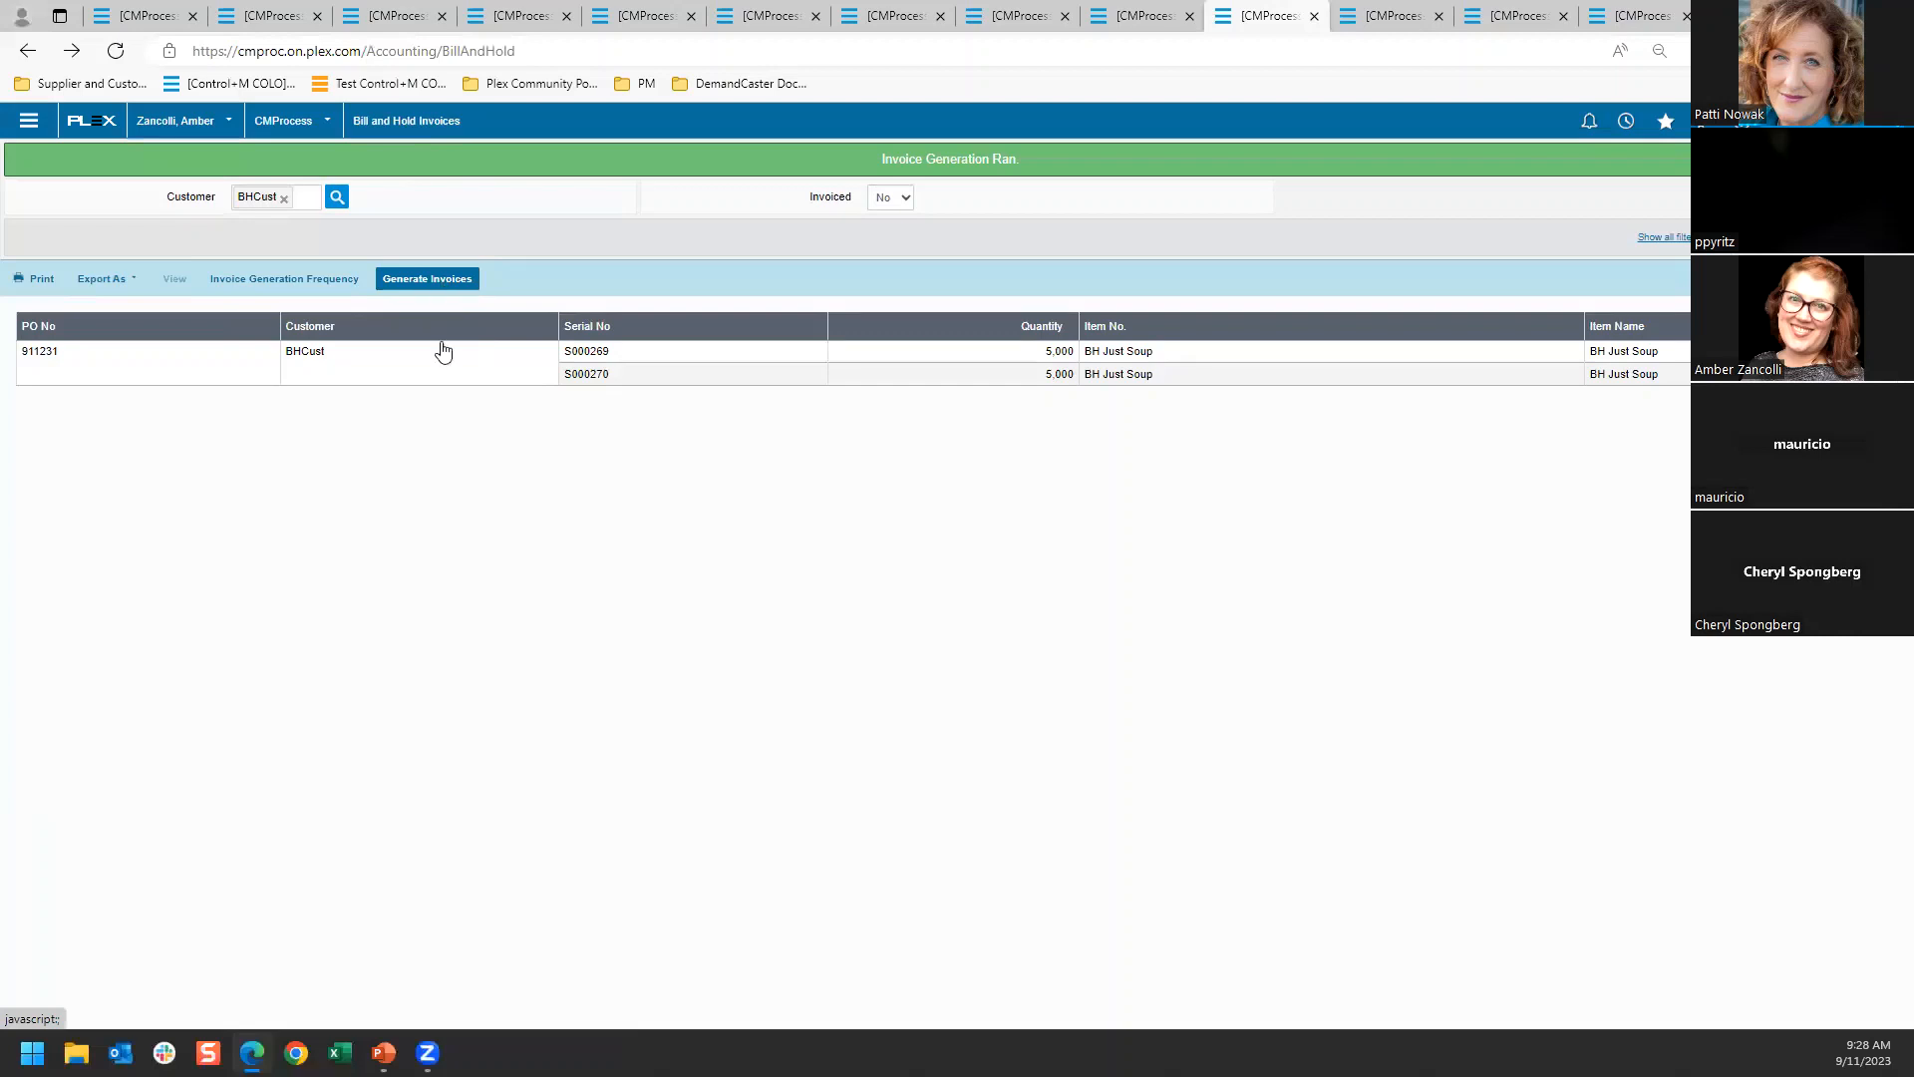
{"action": "left_click", "coordinate": [427, 282]}
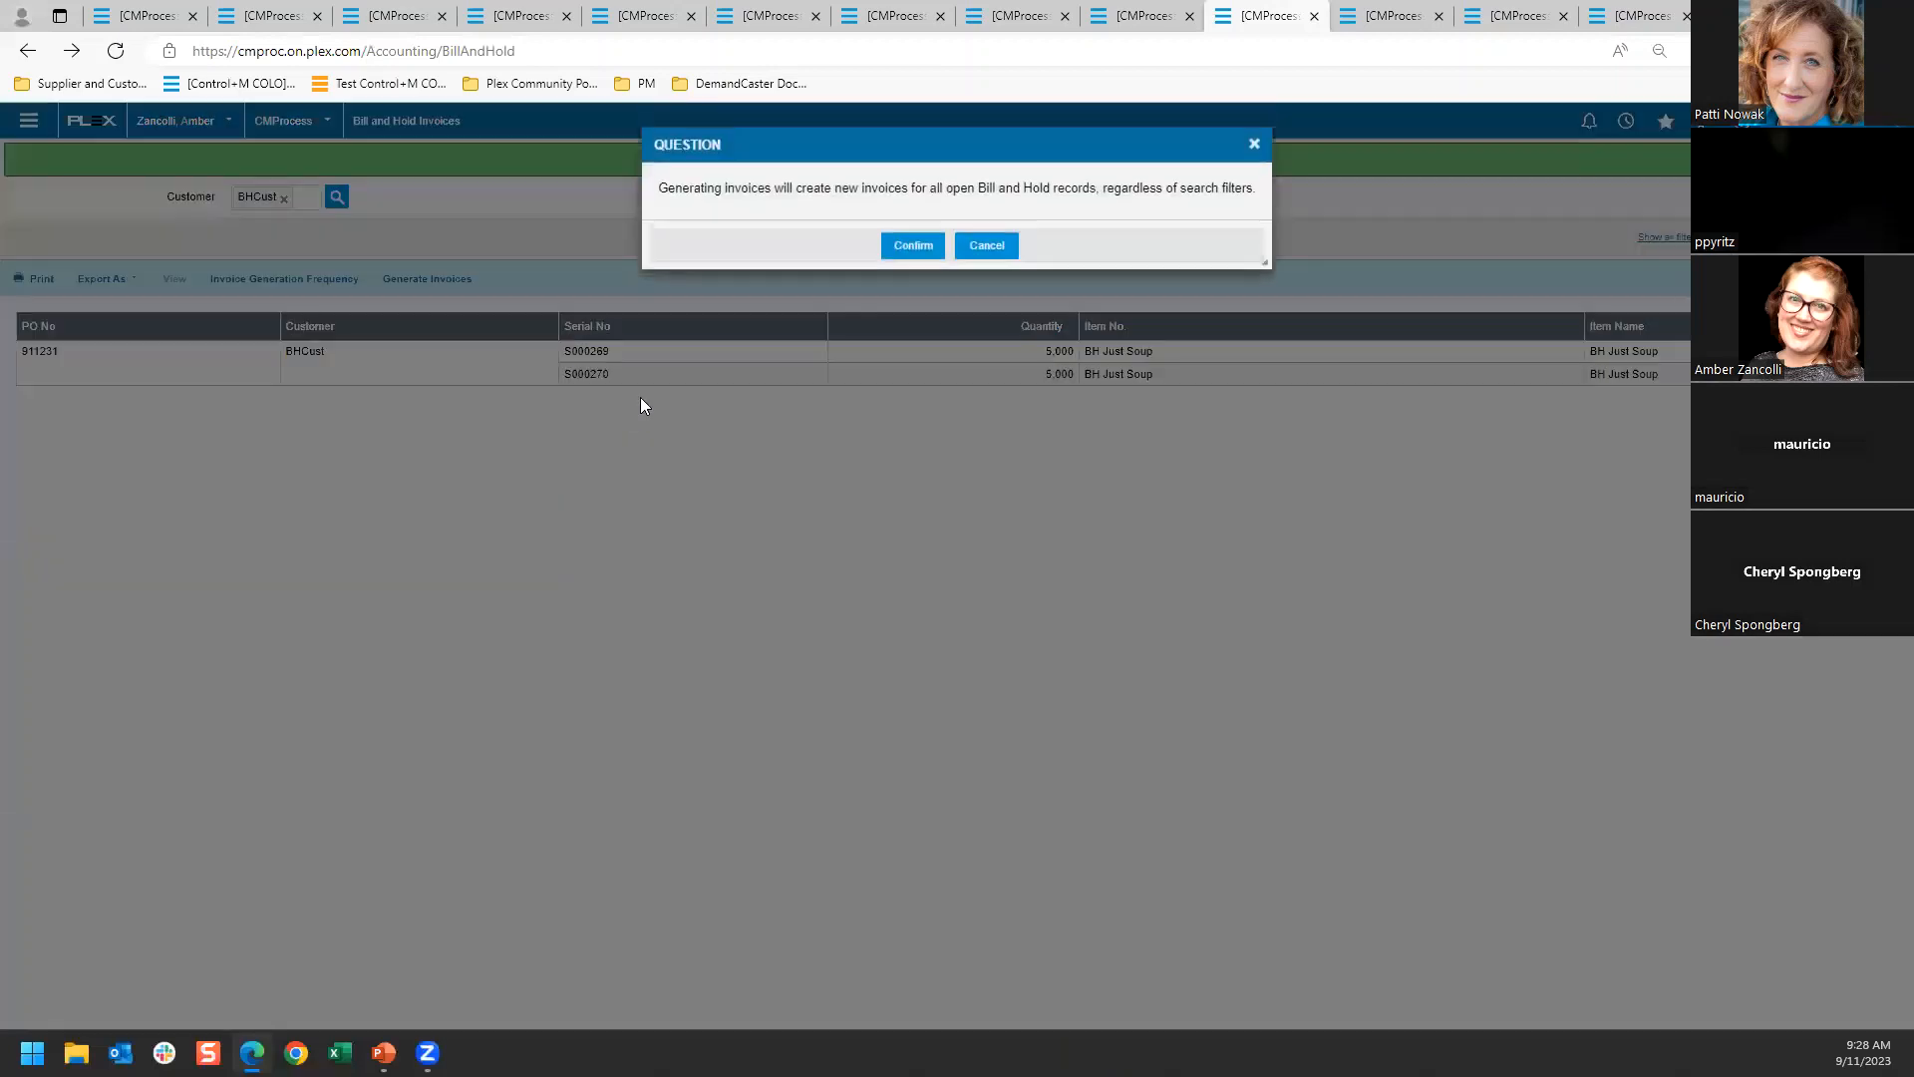
{"action": "left_click", "coordinate": [911, 246]}
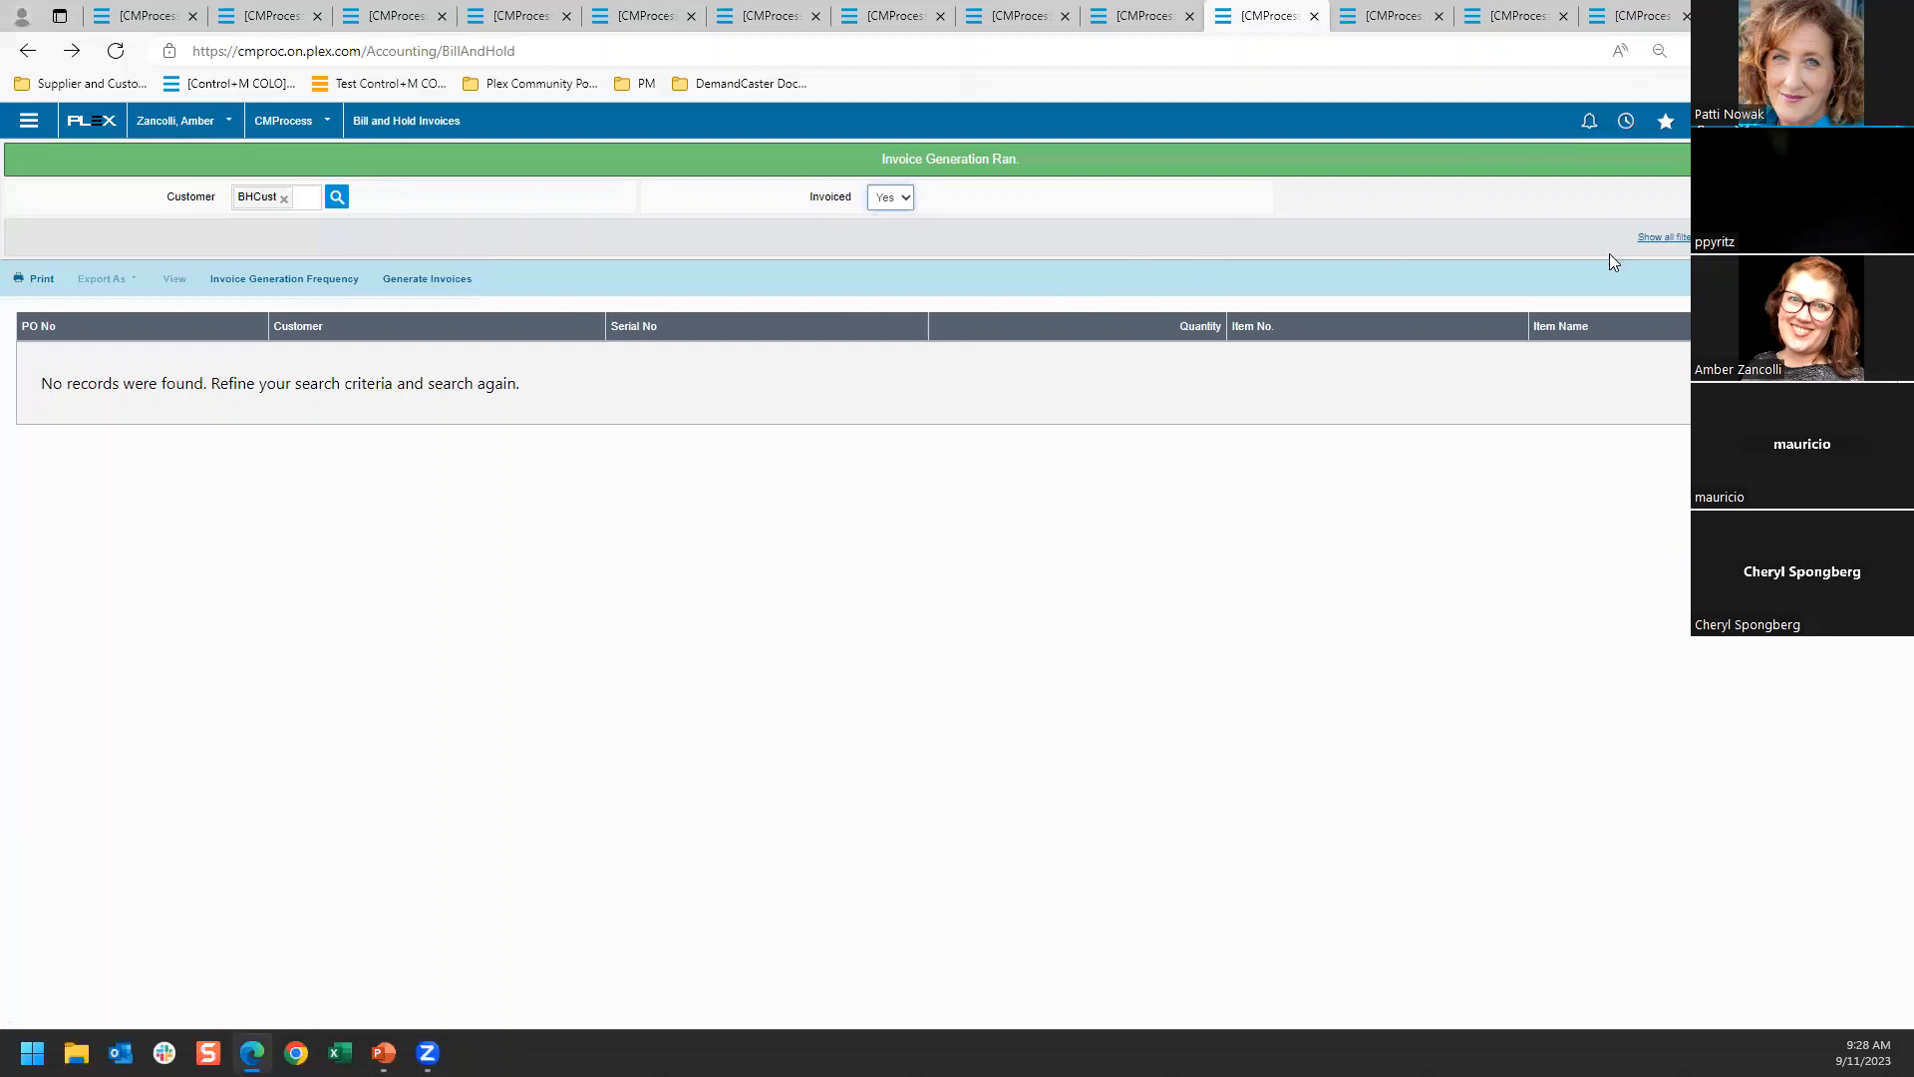
Search customer BHCust's bill-and-hold records with Invoiced set to Yes and review the list
{"action": "left_click", "coordinate": [1858, 237]}
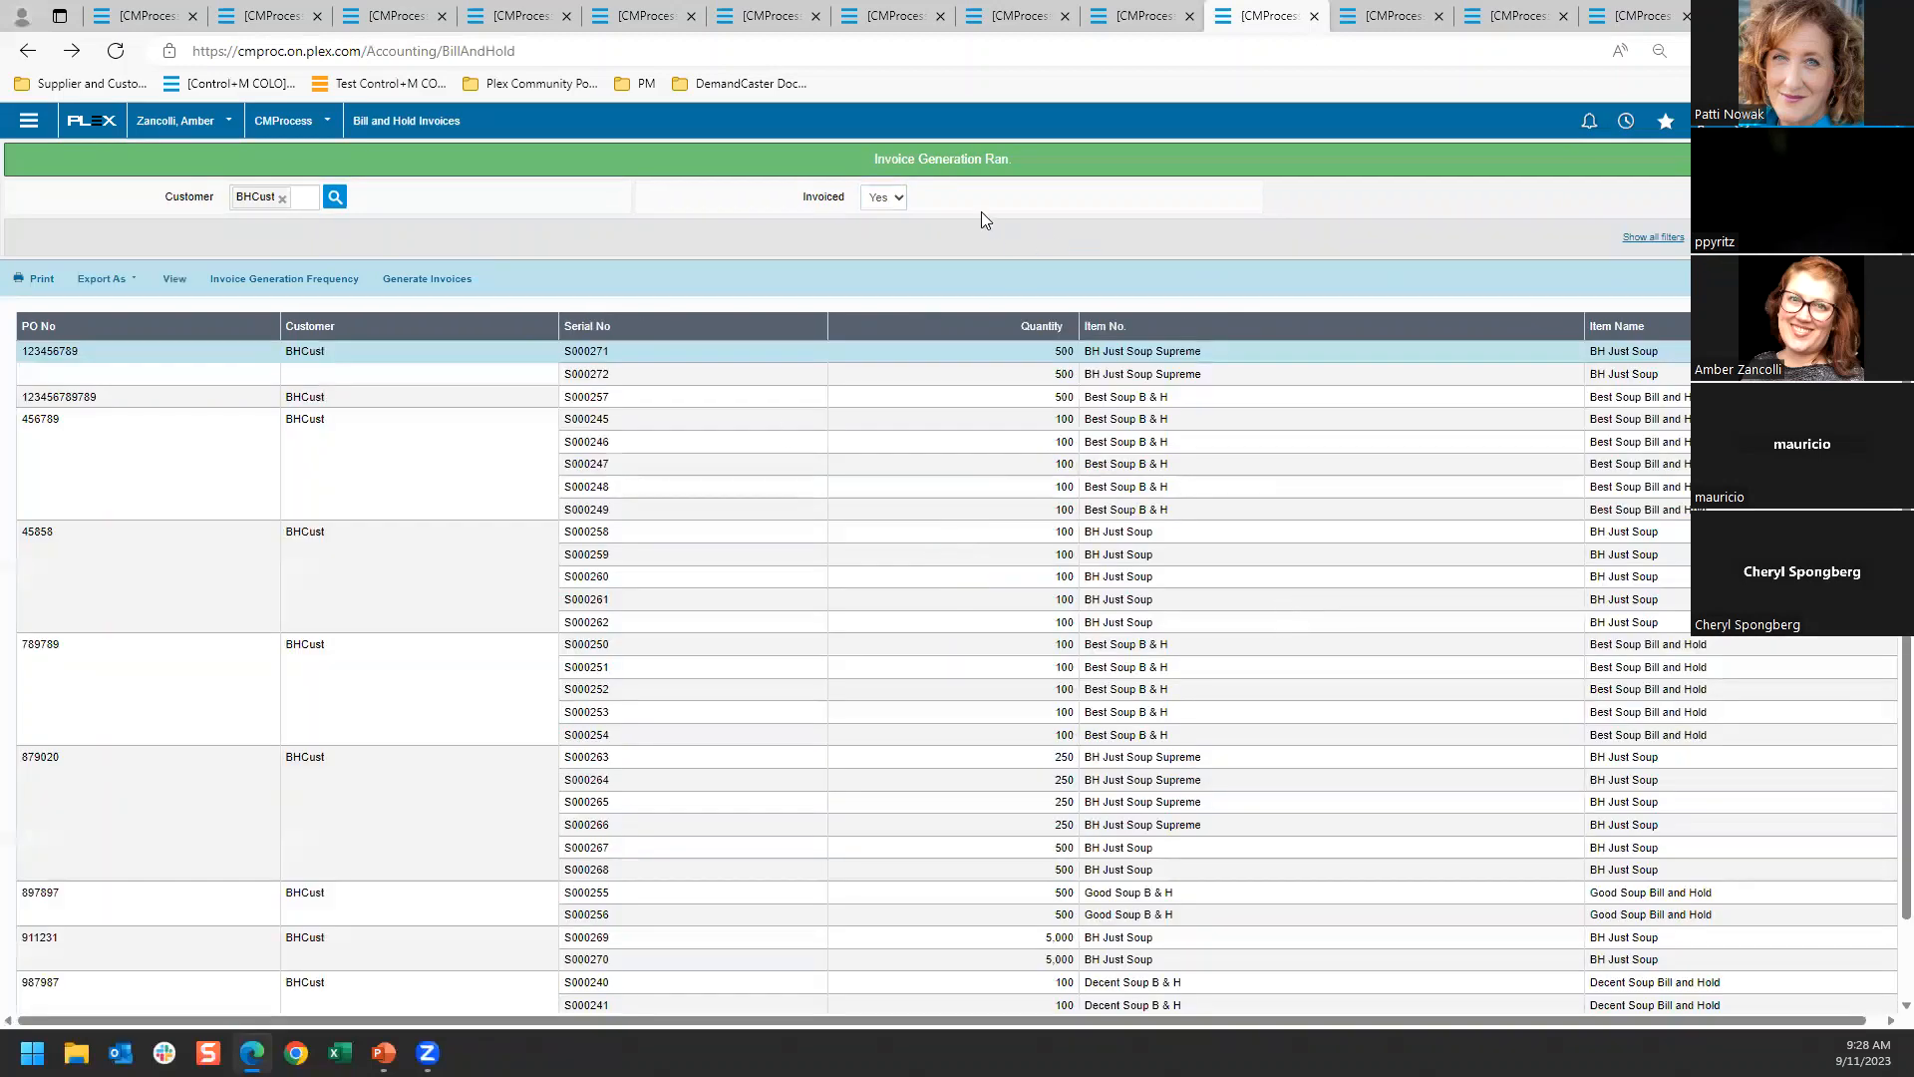
{"action": "scroll", "coordinate": [1266, 414], "scroll_direction": "down", "scroll_amount": 2}
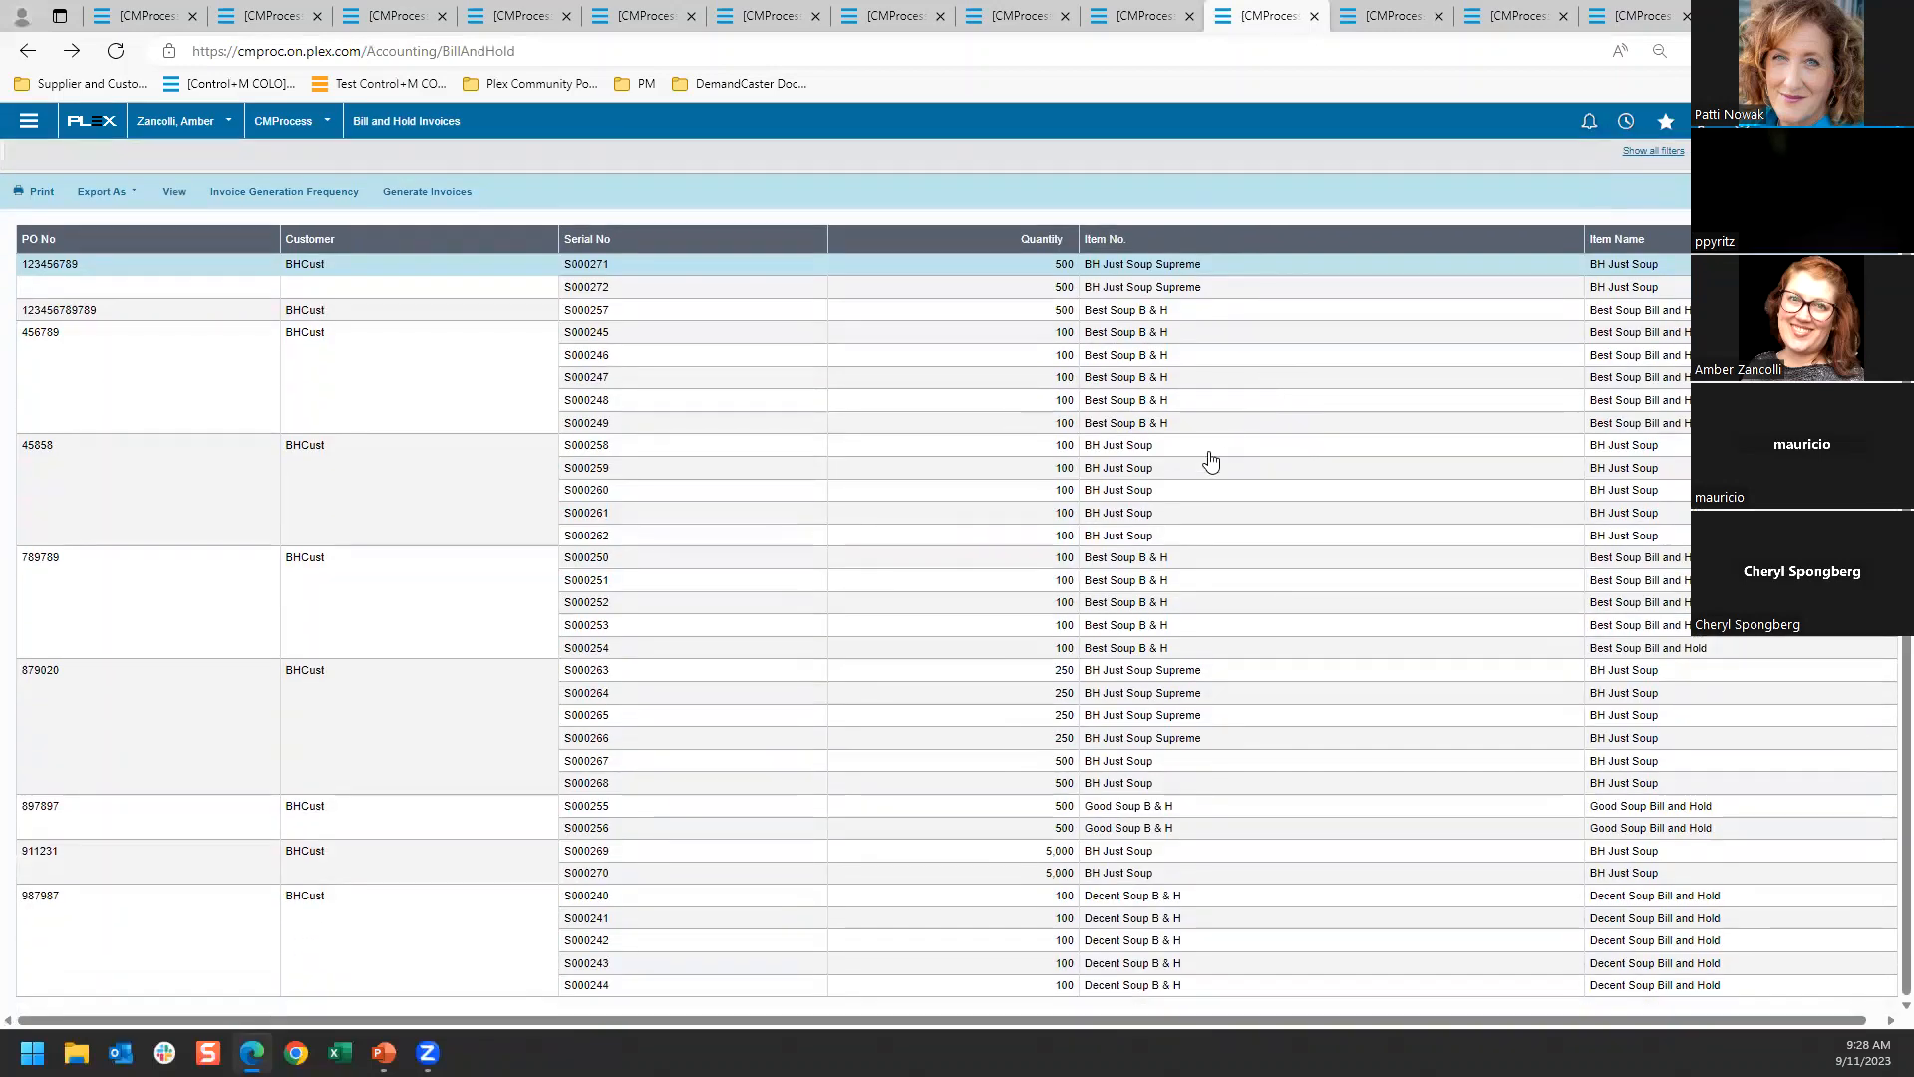
{"action": "scroll", "coordinate": [852, 678], "scroll_direction": "up", "scroll_amount": 2}
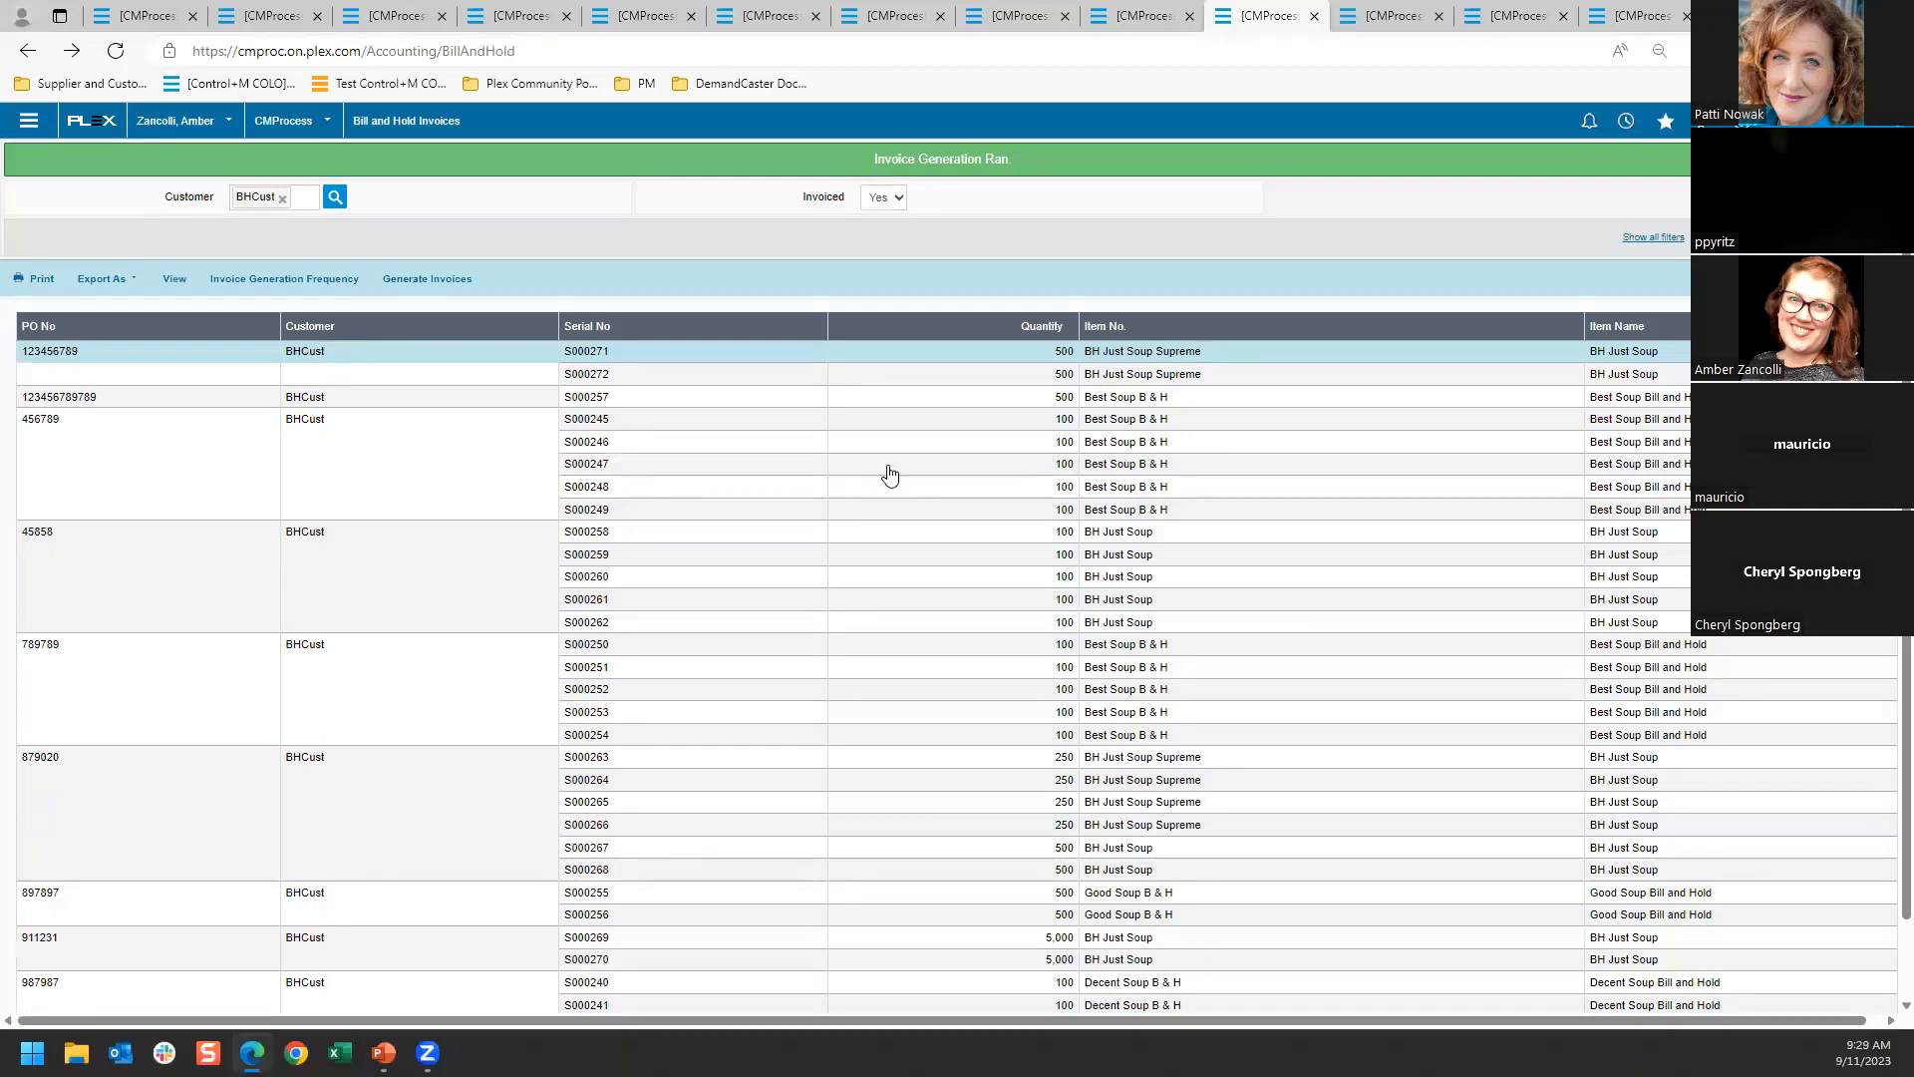
Search the inventory for BH items and view the container history of serial number S000272
{"action": "left_click", "coordinate": [1156, 14]}
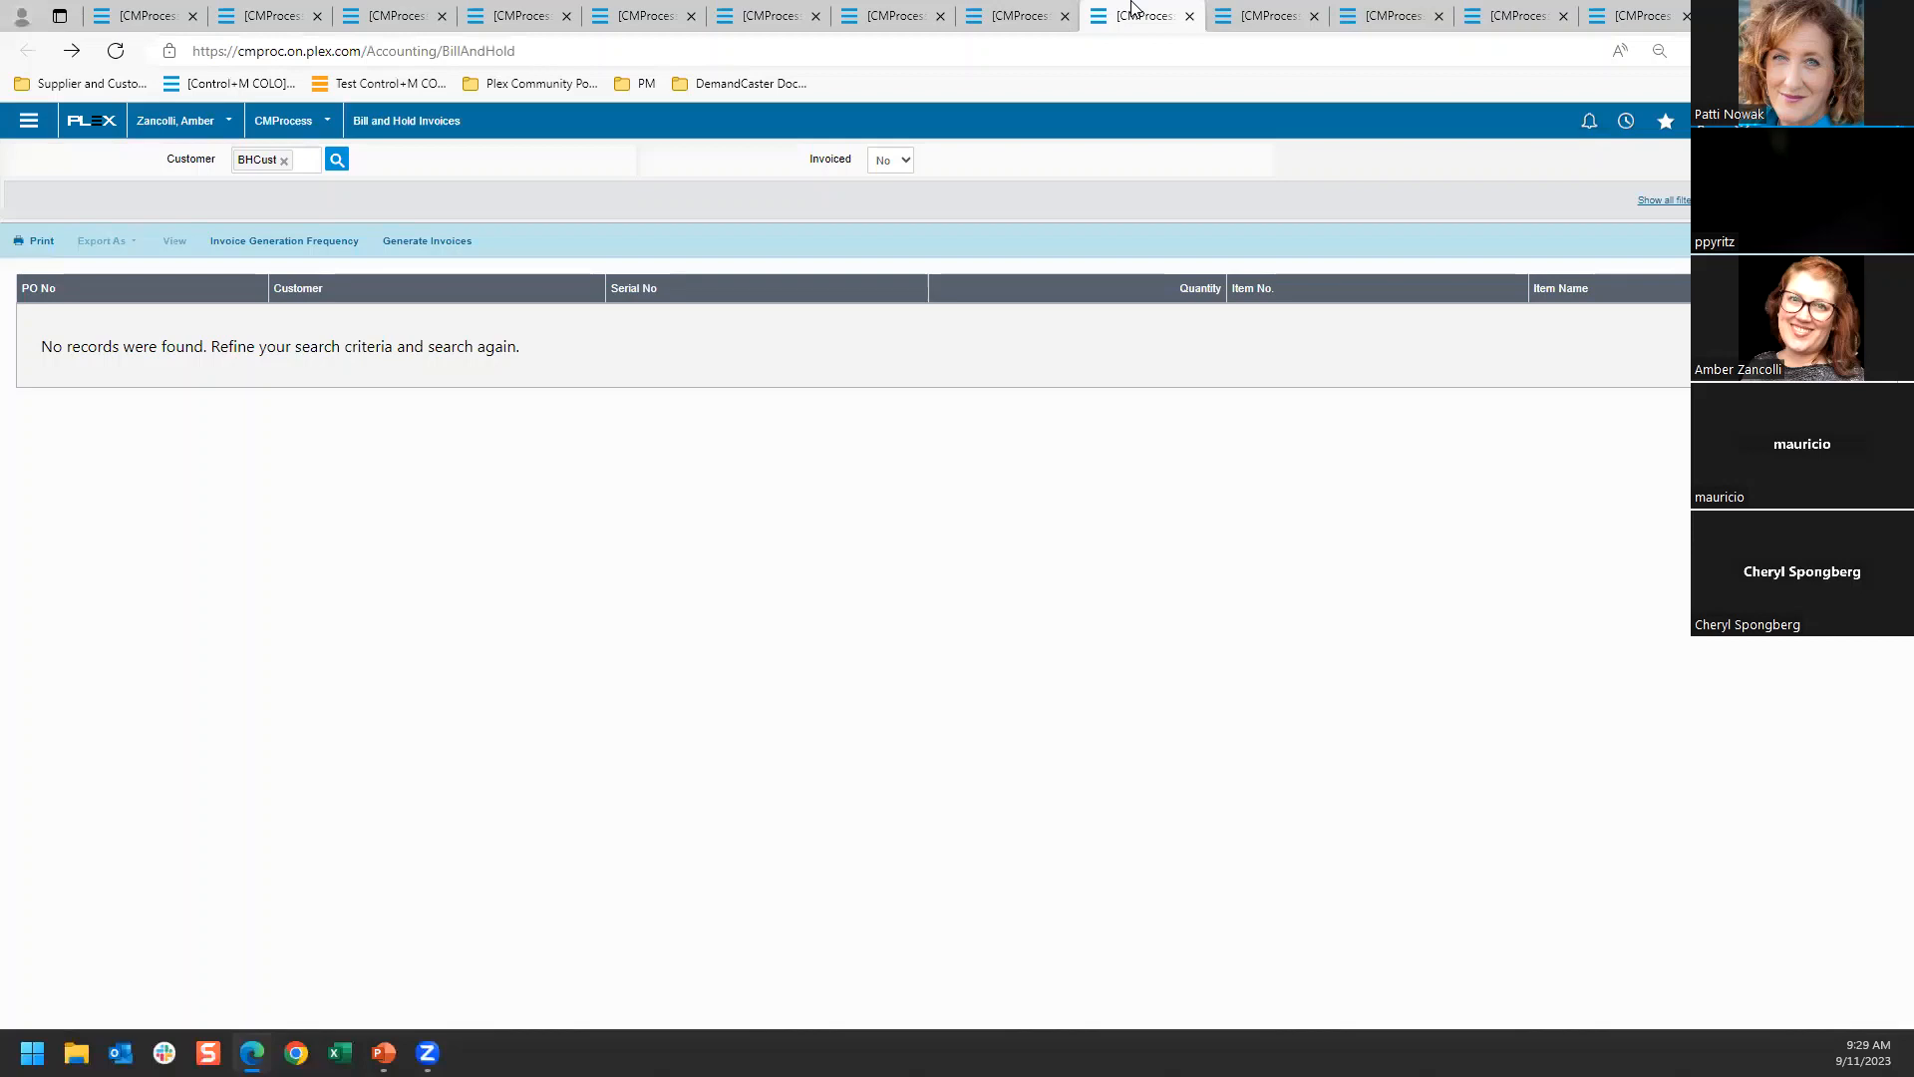
{"action": "left_click", "coordinate": [1666, 121]}
{"action": "left_click", "coordinate": [1605, 329]}
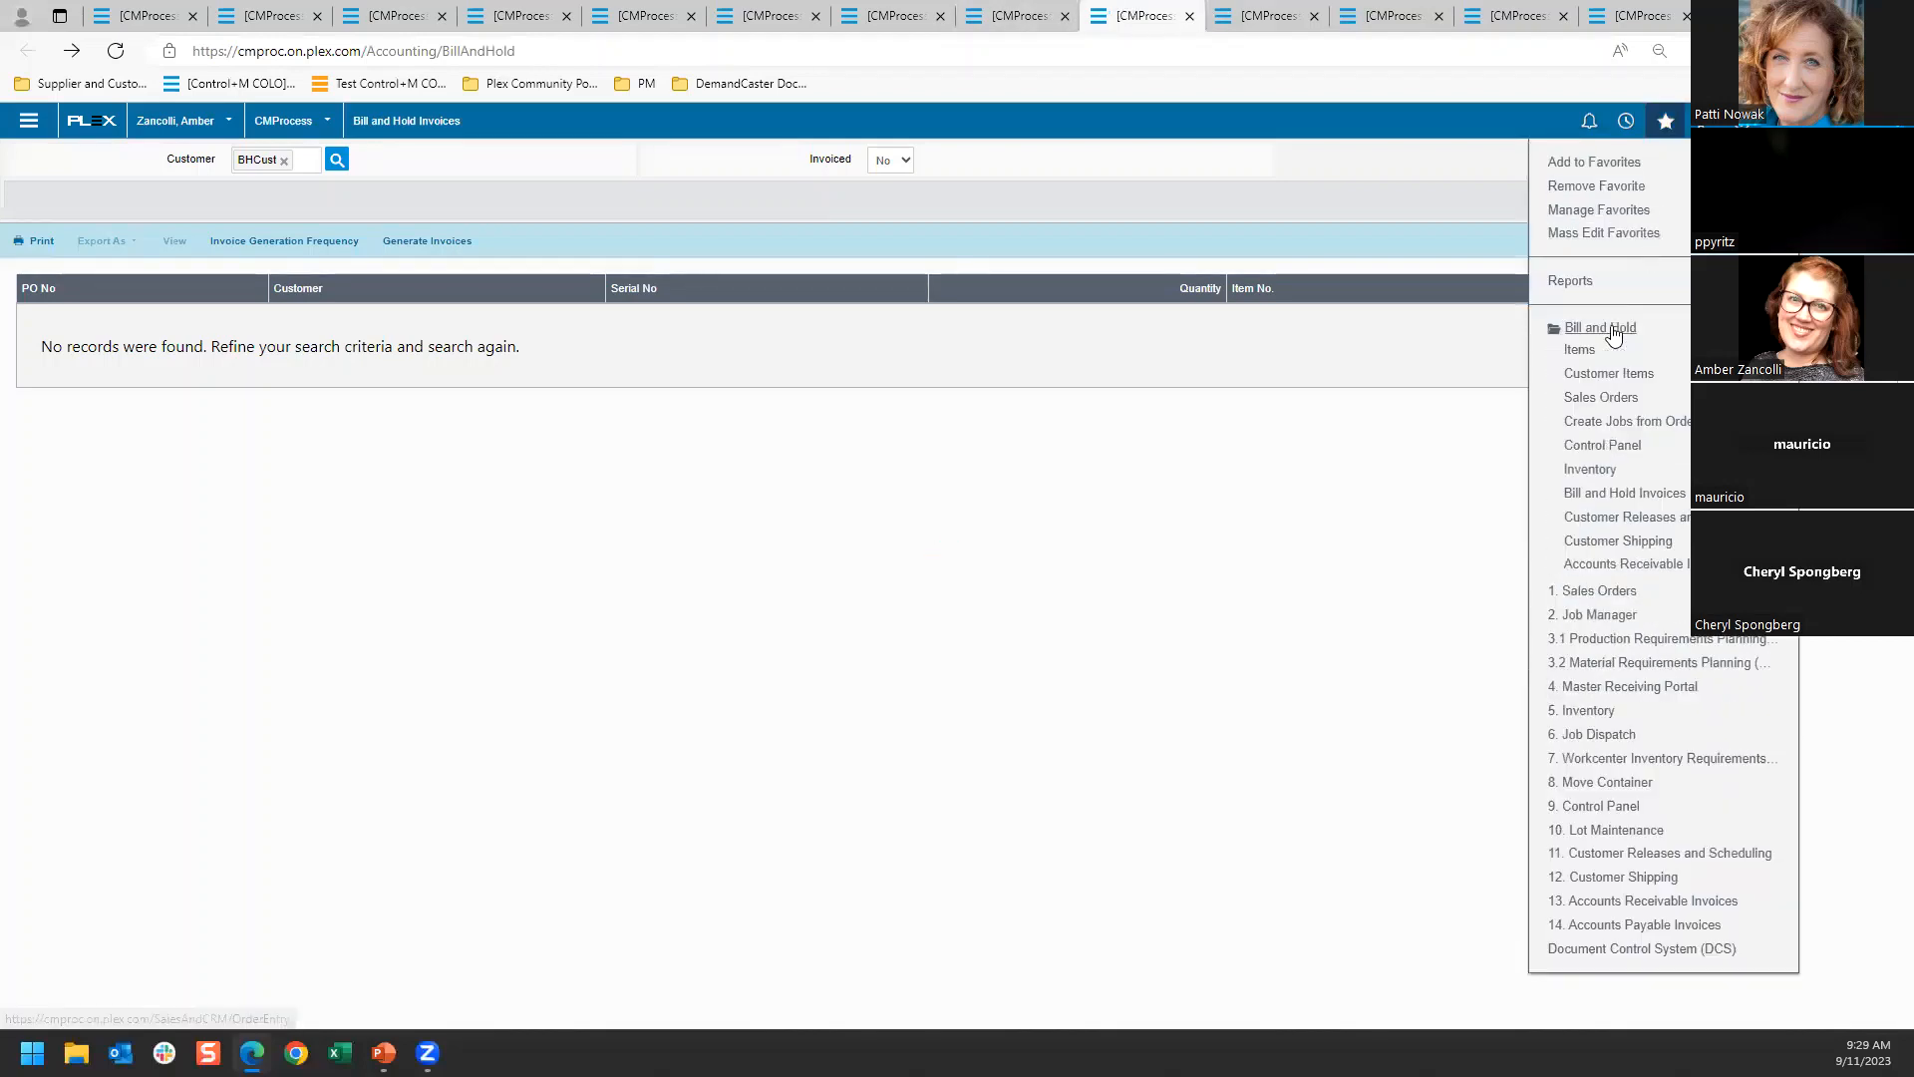
{"action": "left_click", "coordinate": [1610, 471]}
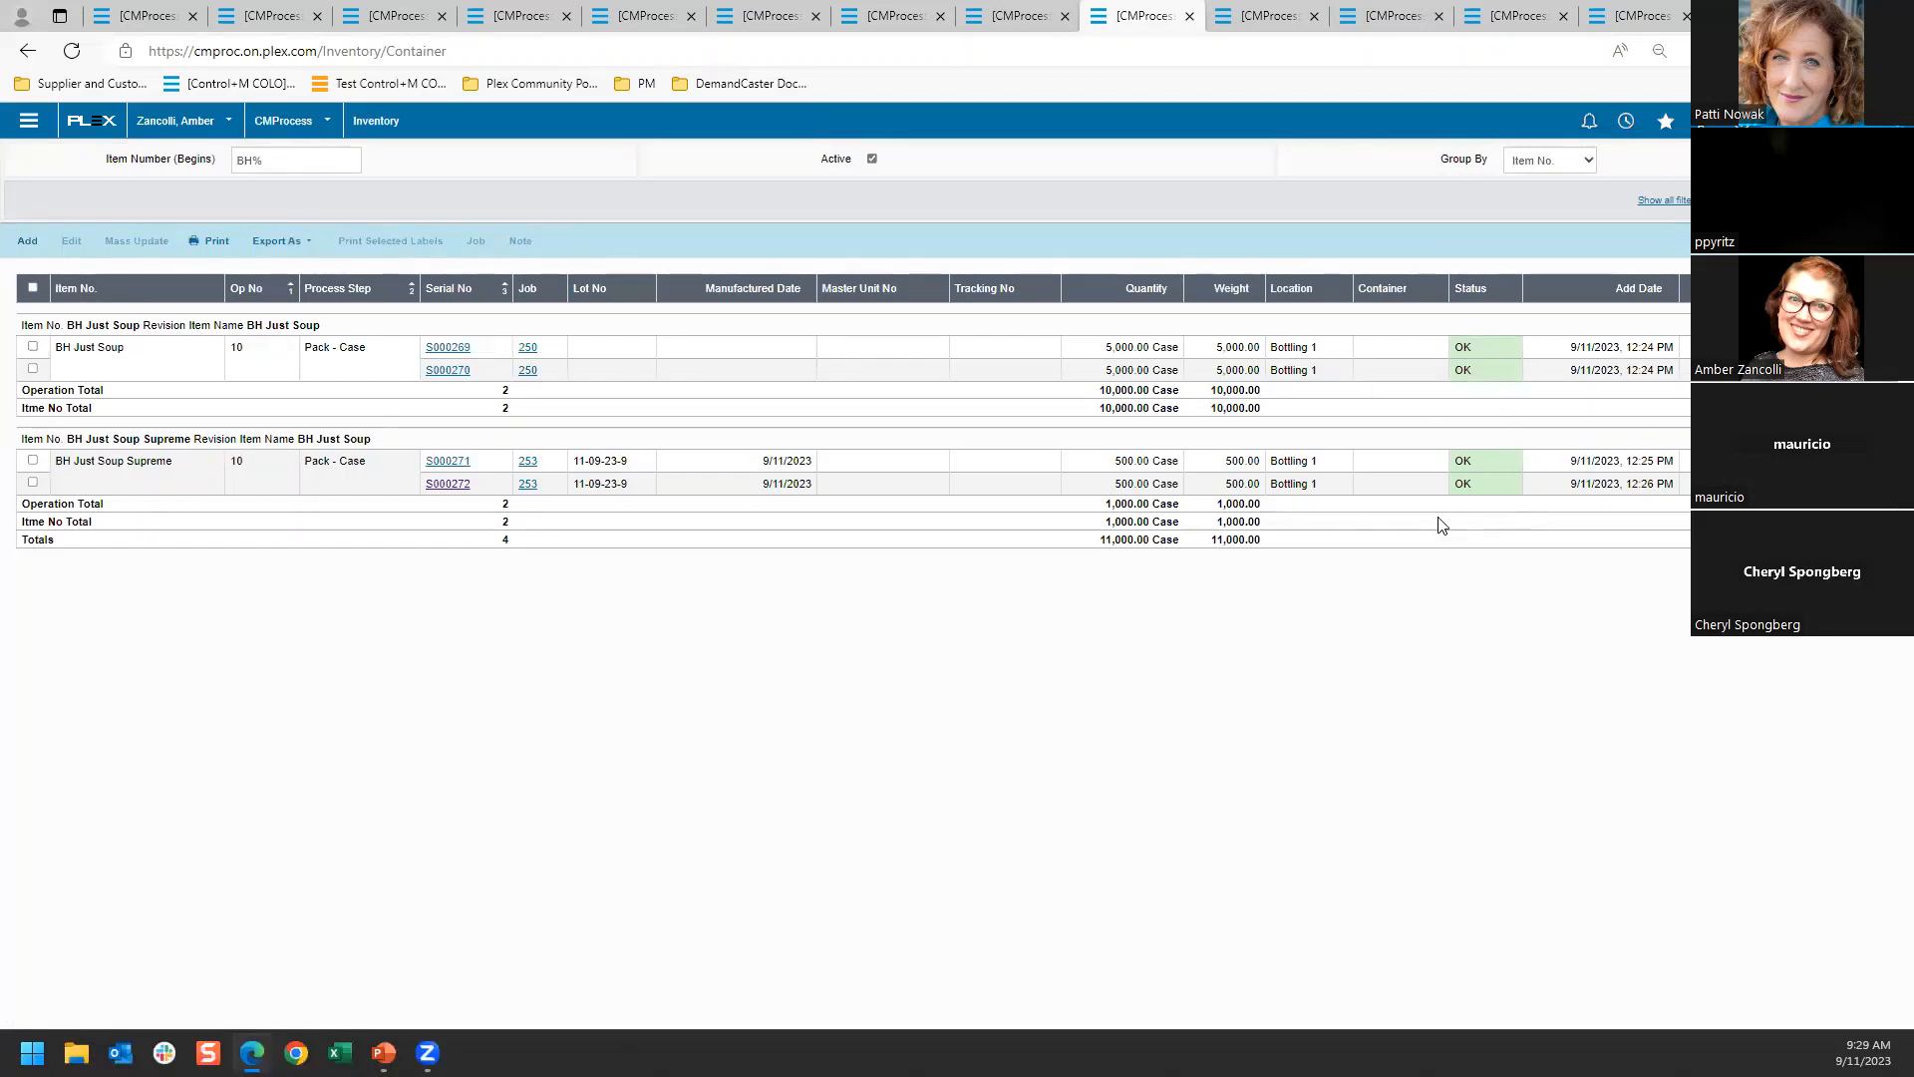
{"action": "left_click", "coordinate": [449, 486]}
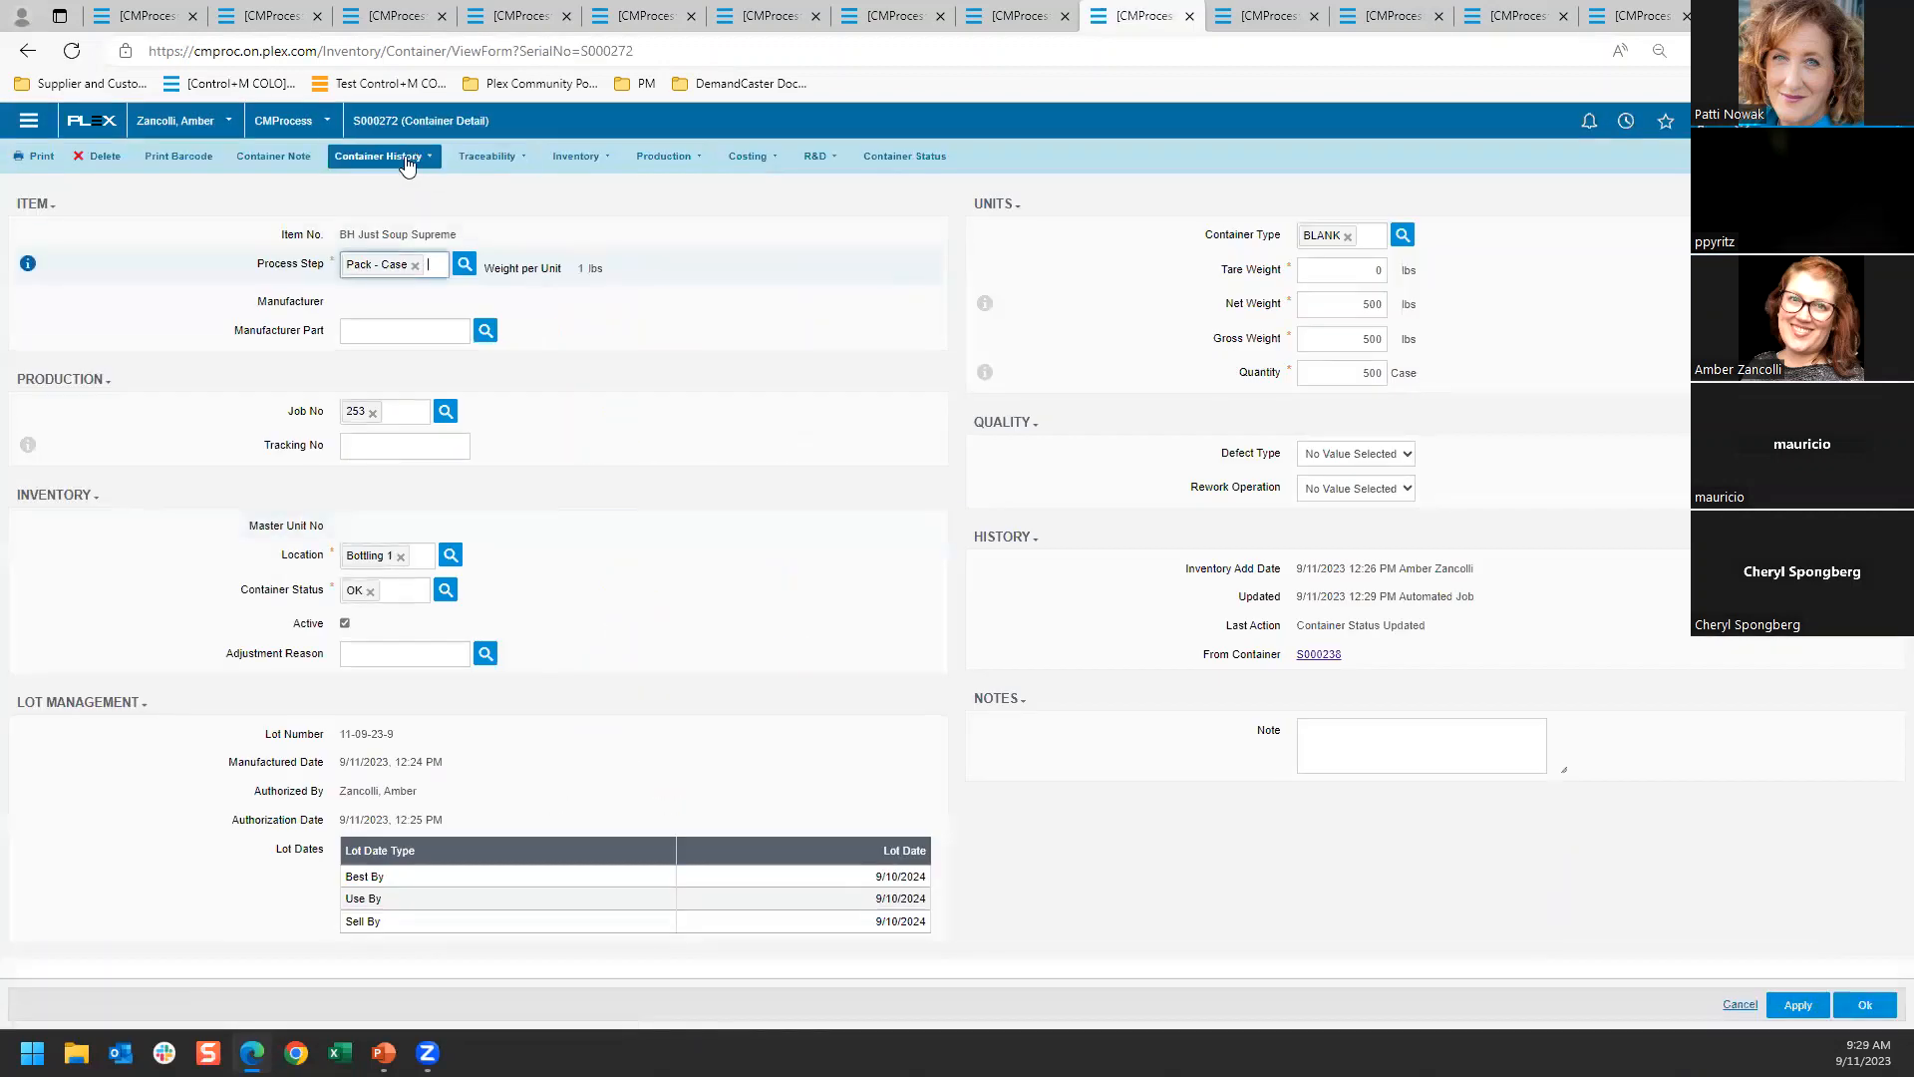
{"action": "left_click", "coordinate": [409, 160]}
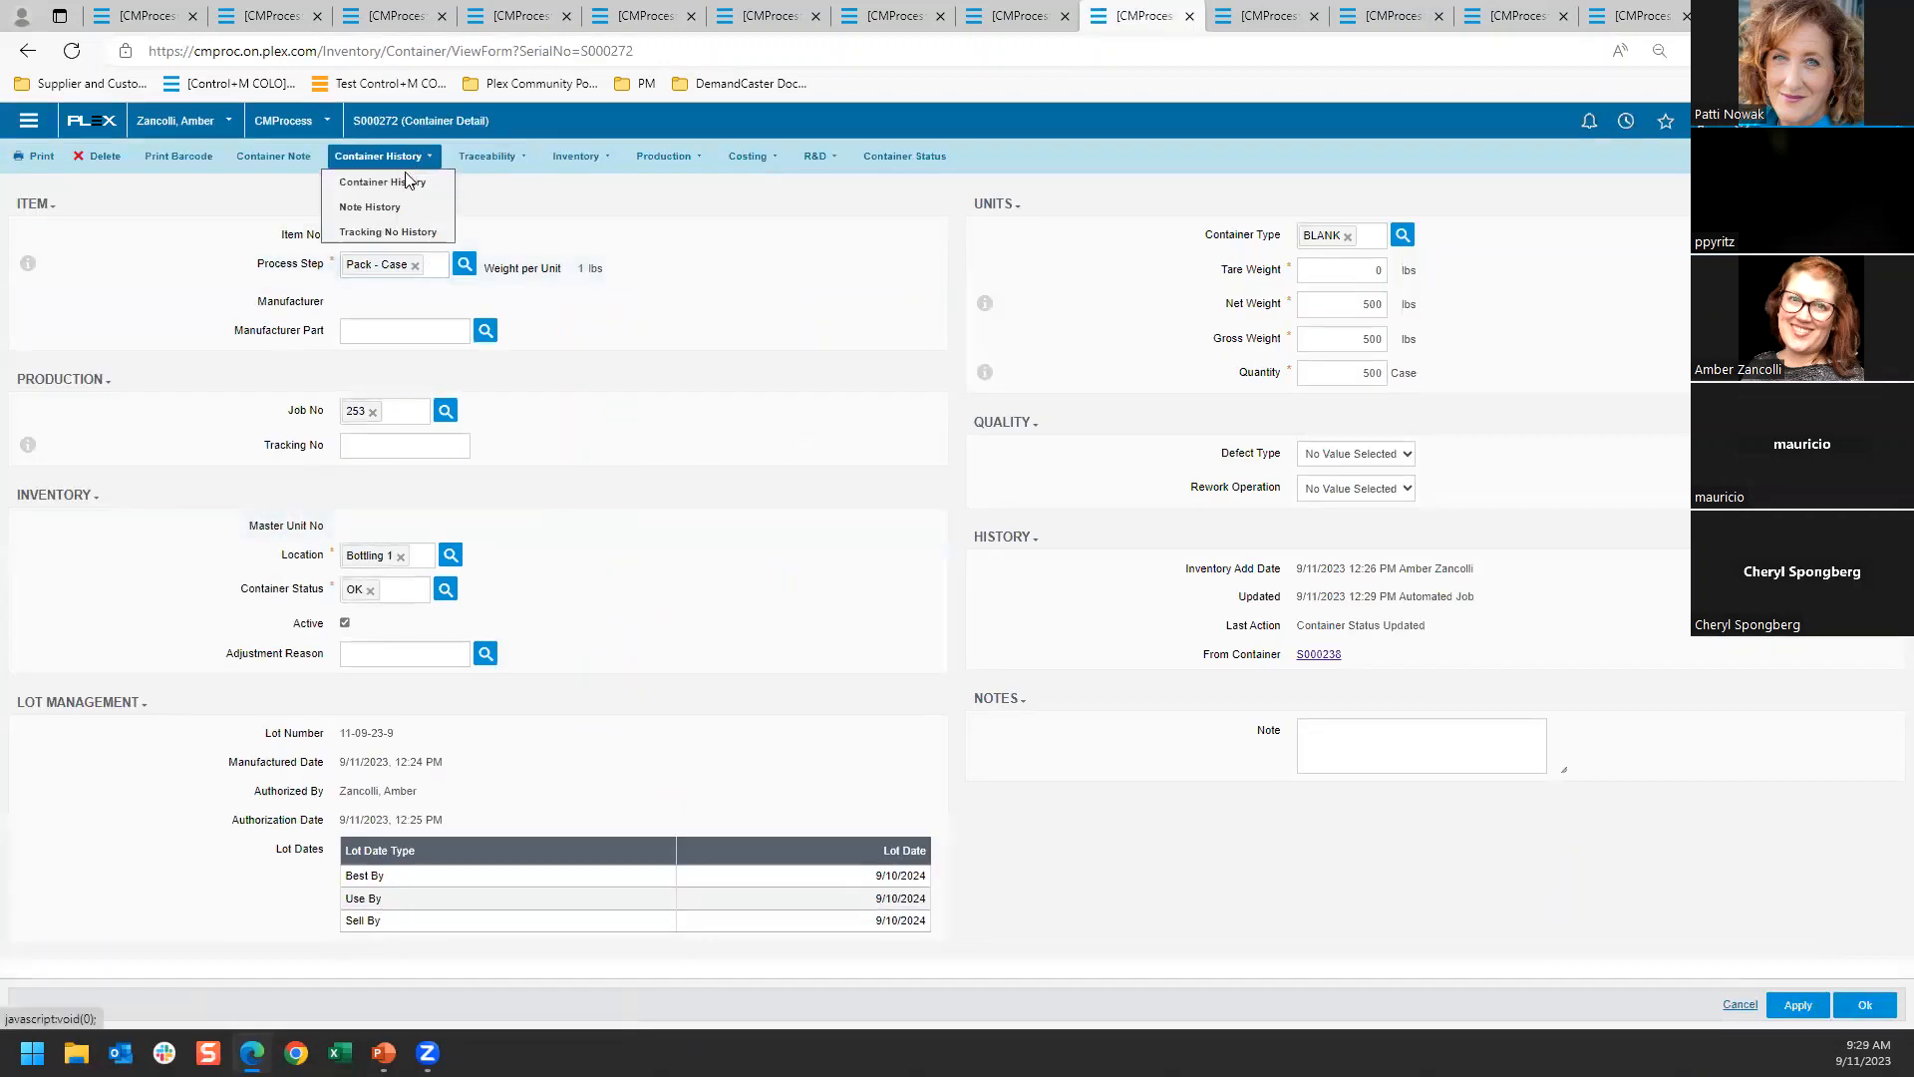
{"action": "left_click", "coordinate": [406, 181]}
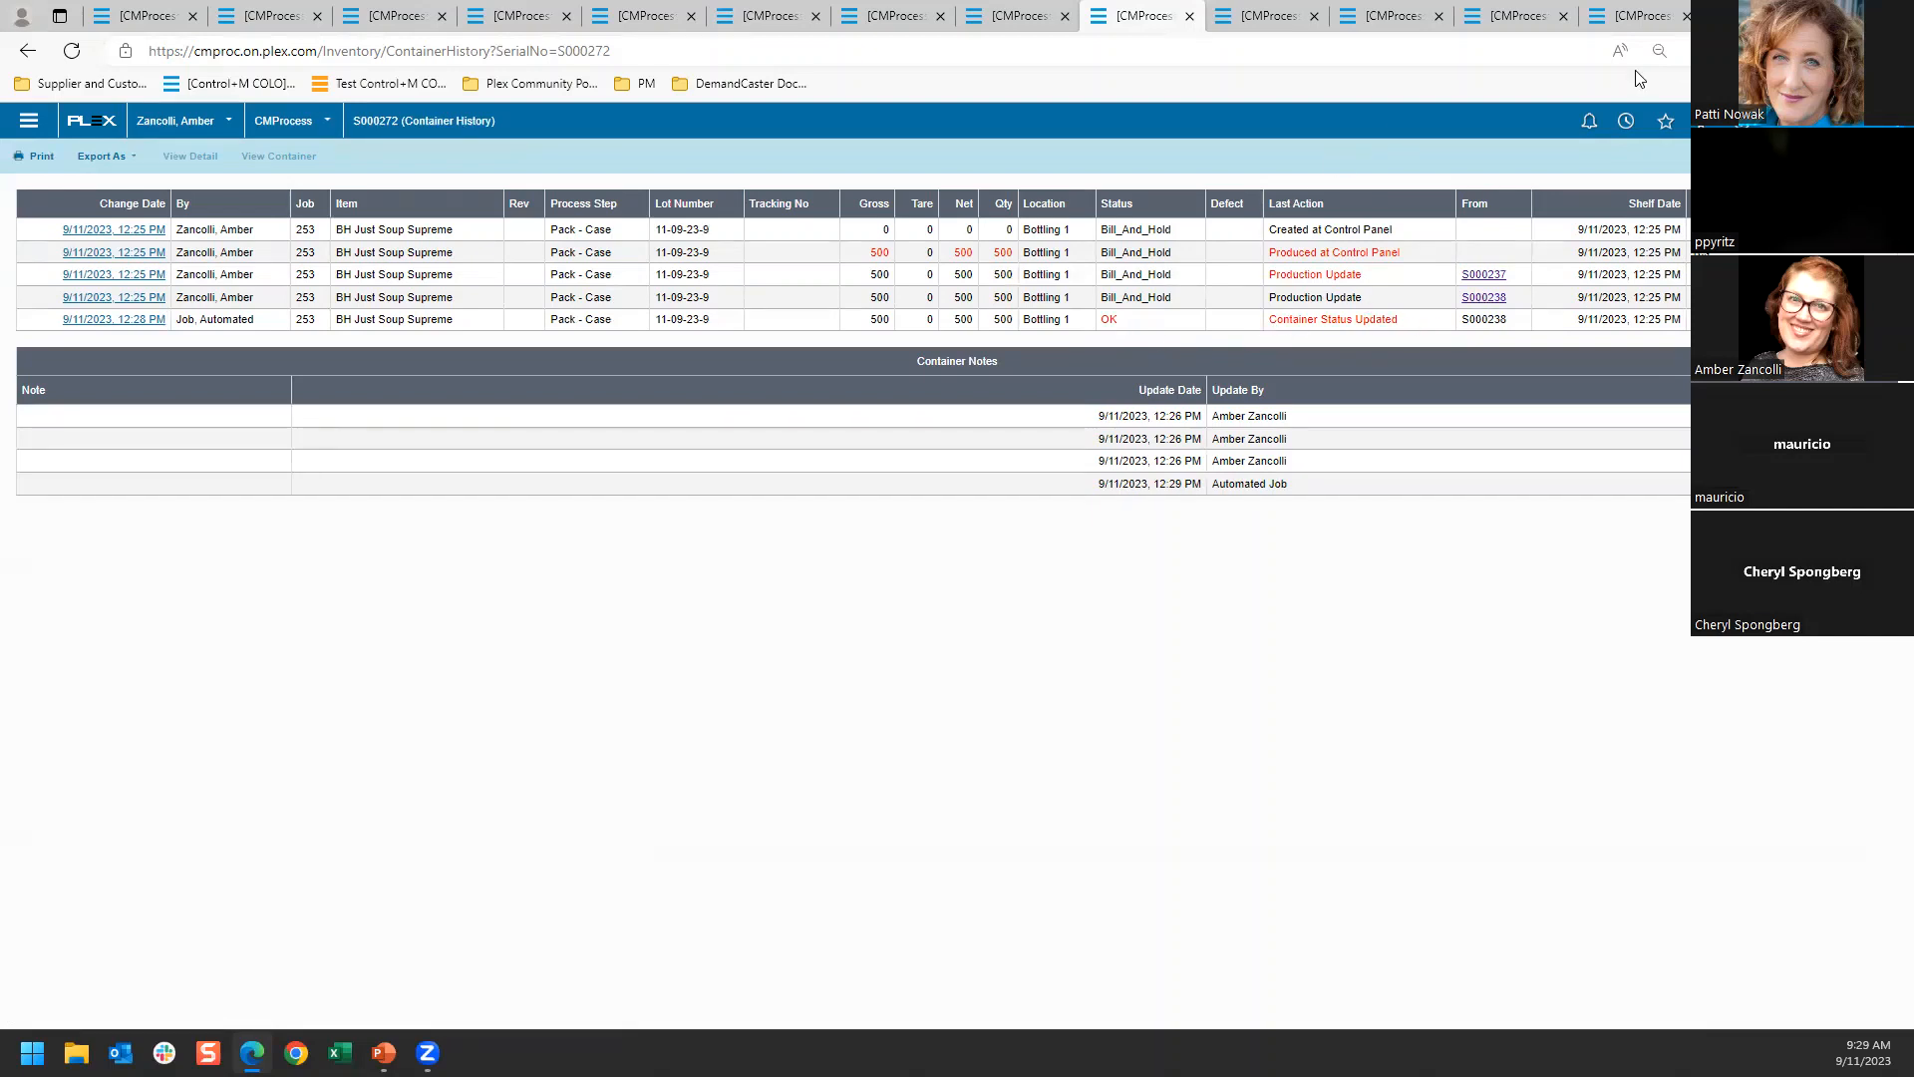
Open BHCust's unprinted BH Just Soup Supreme invoice in Accounts Receivable Invoices and enlarge its distribution line description
{"action": "left_click", "coordinate": [1264, 15]}
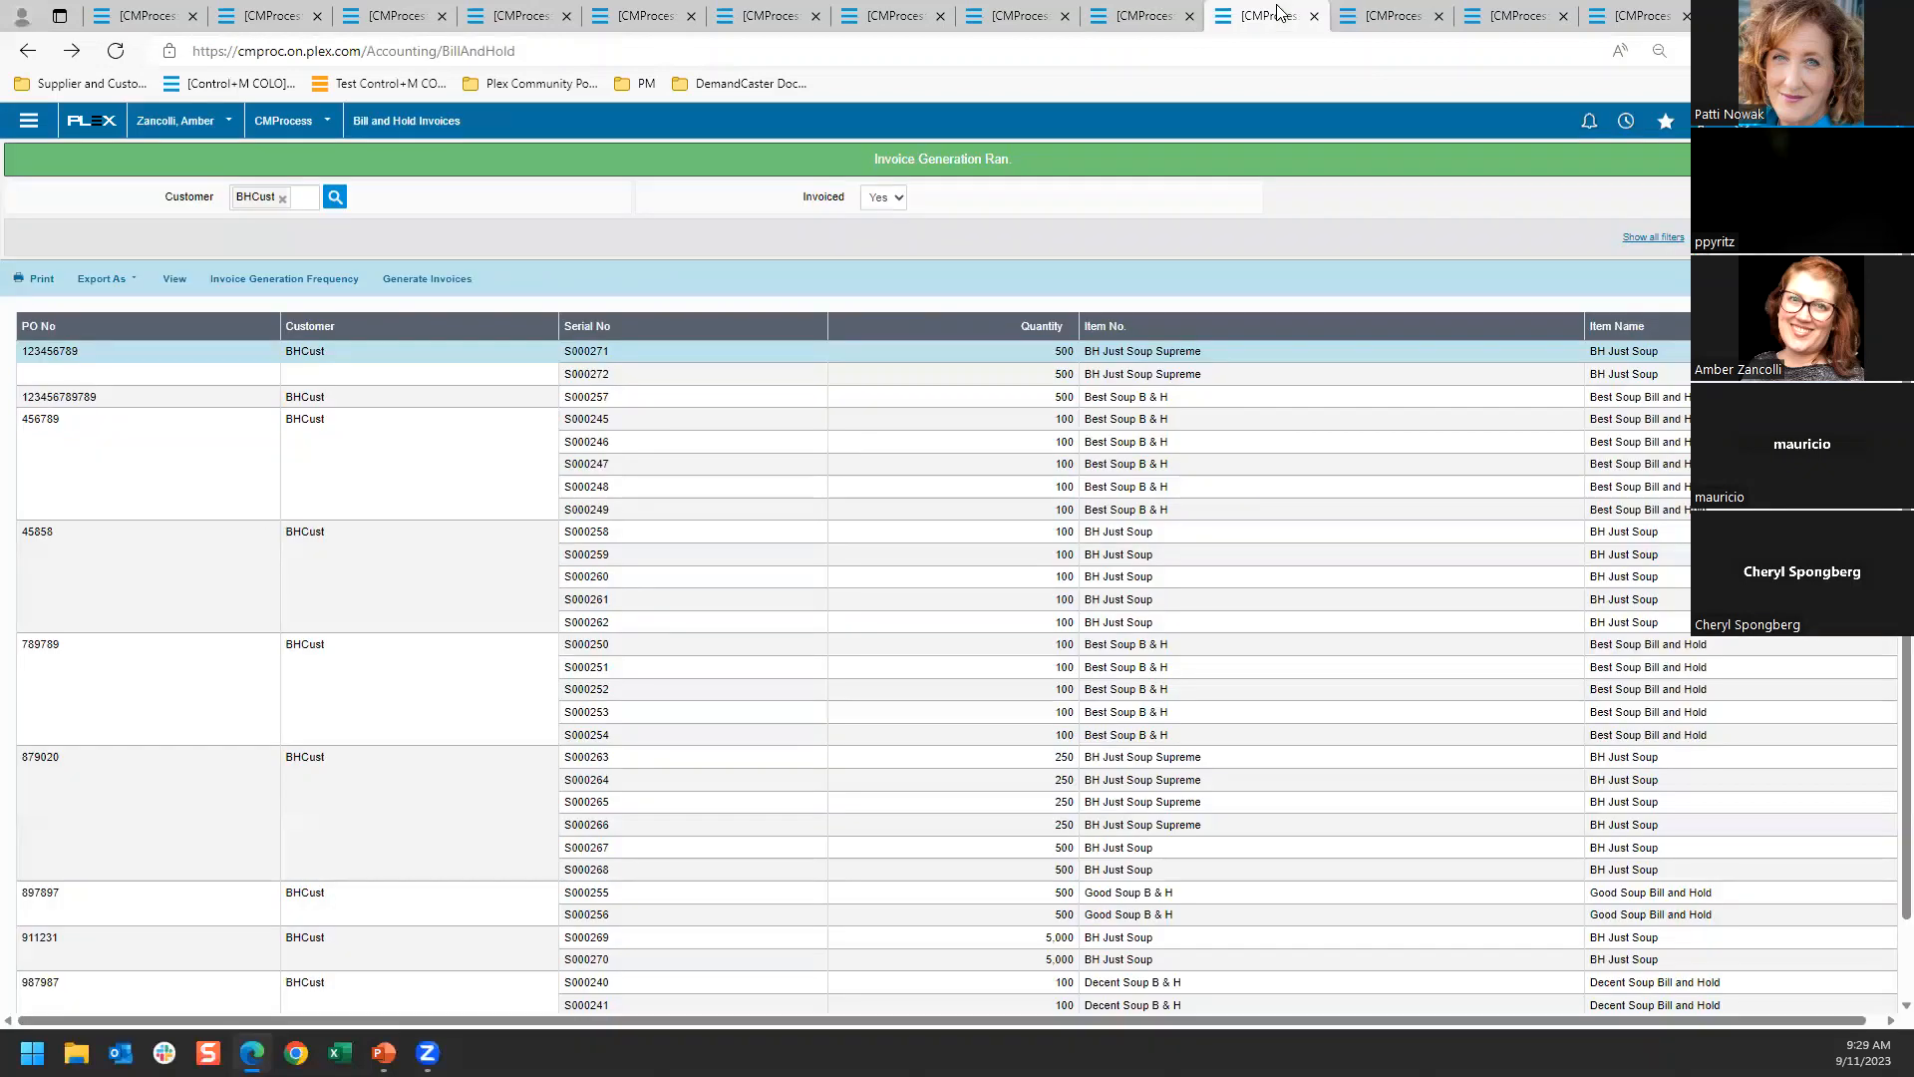
{"action": "left_click", "coordinate": [1382, 12]}
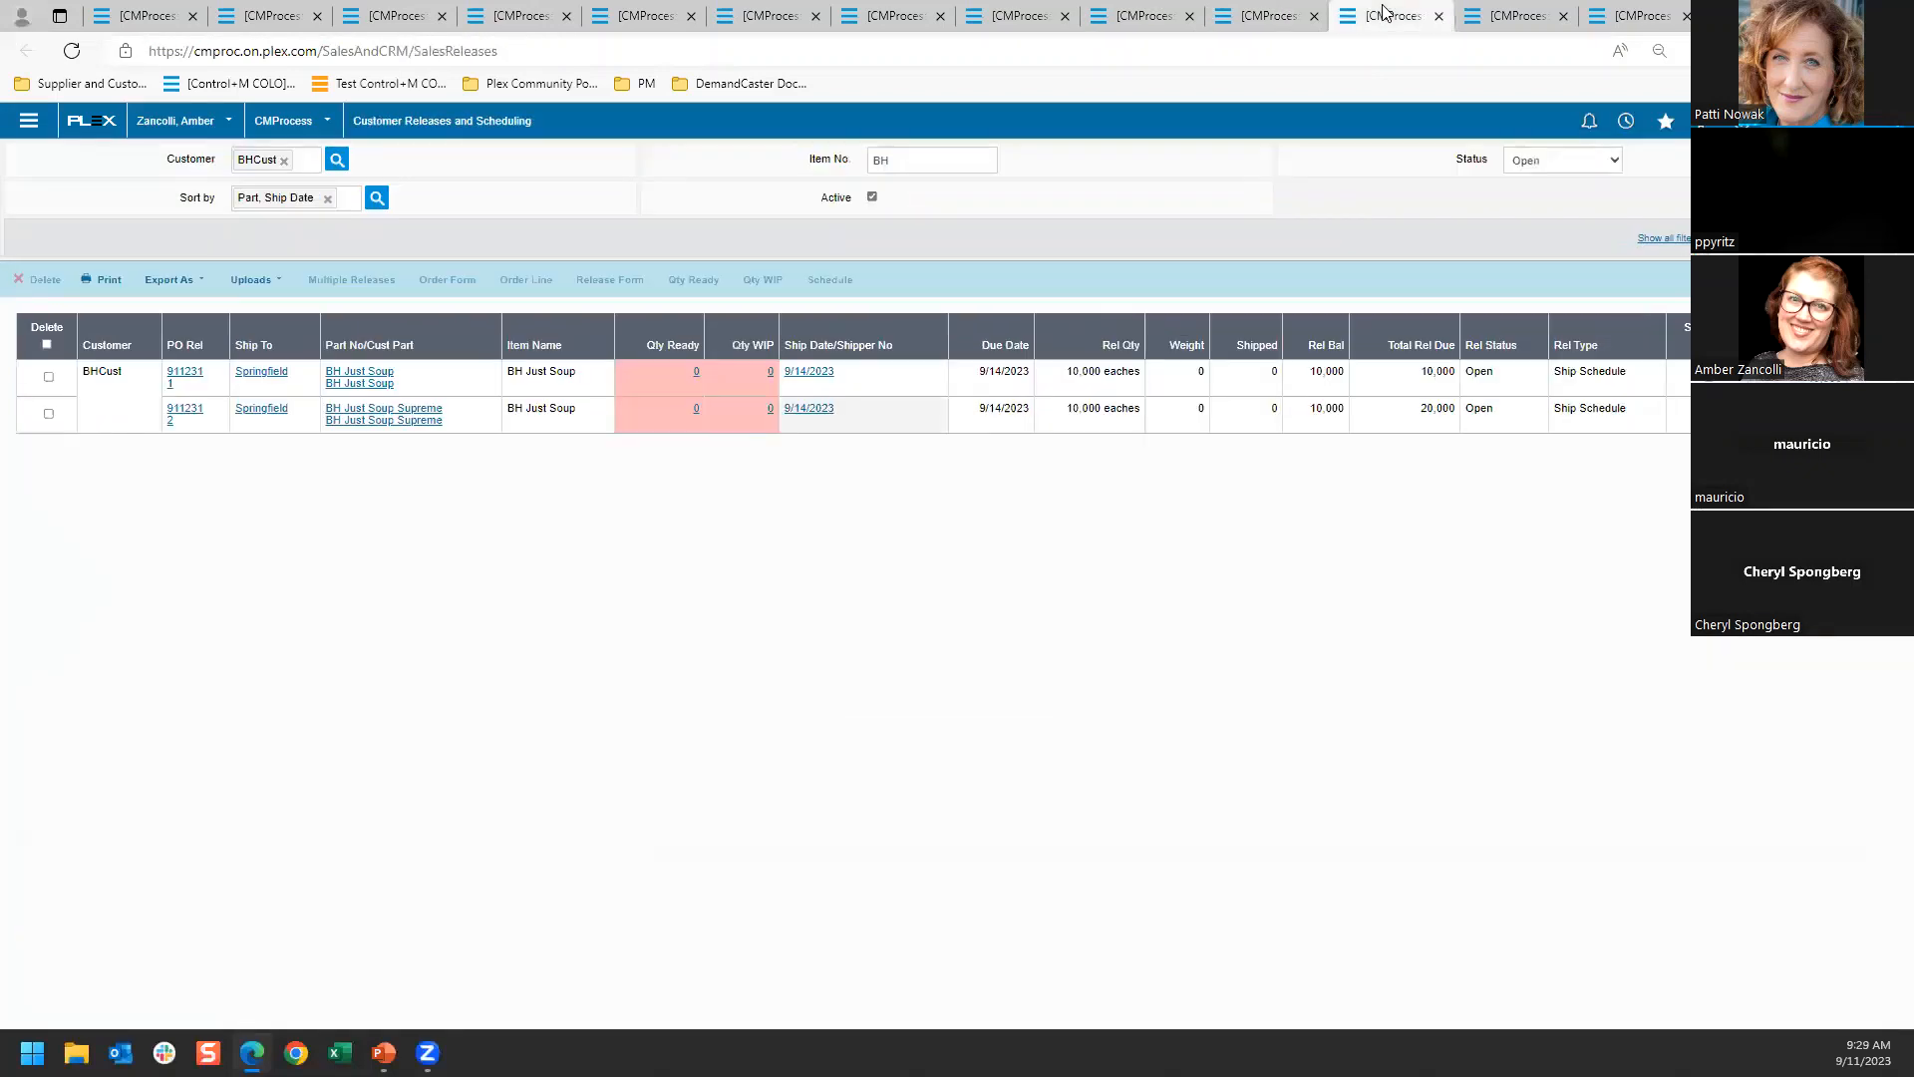
{"action": "left_click", "coordinate": [1651, 15]}
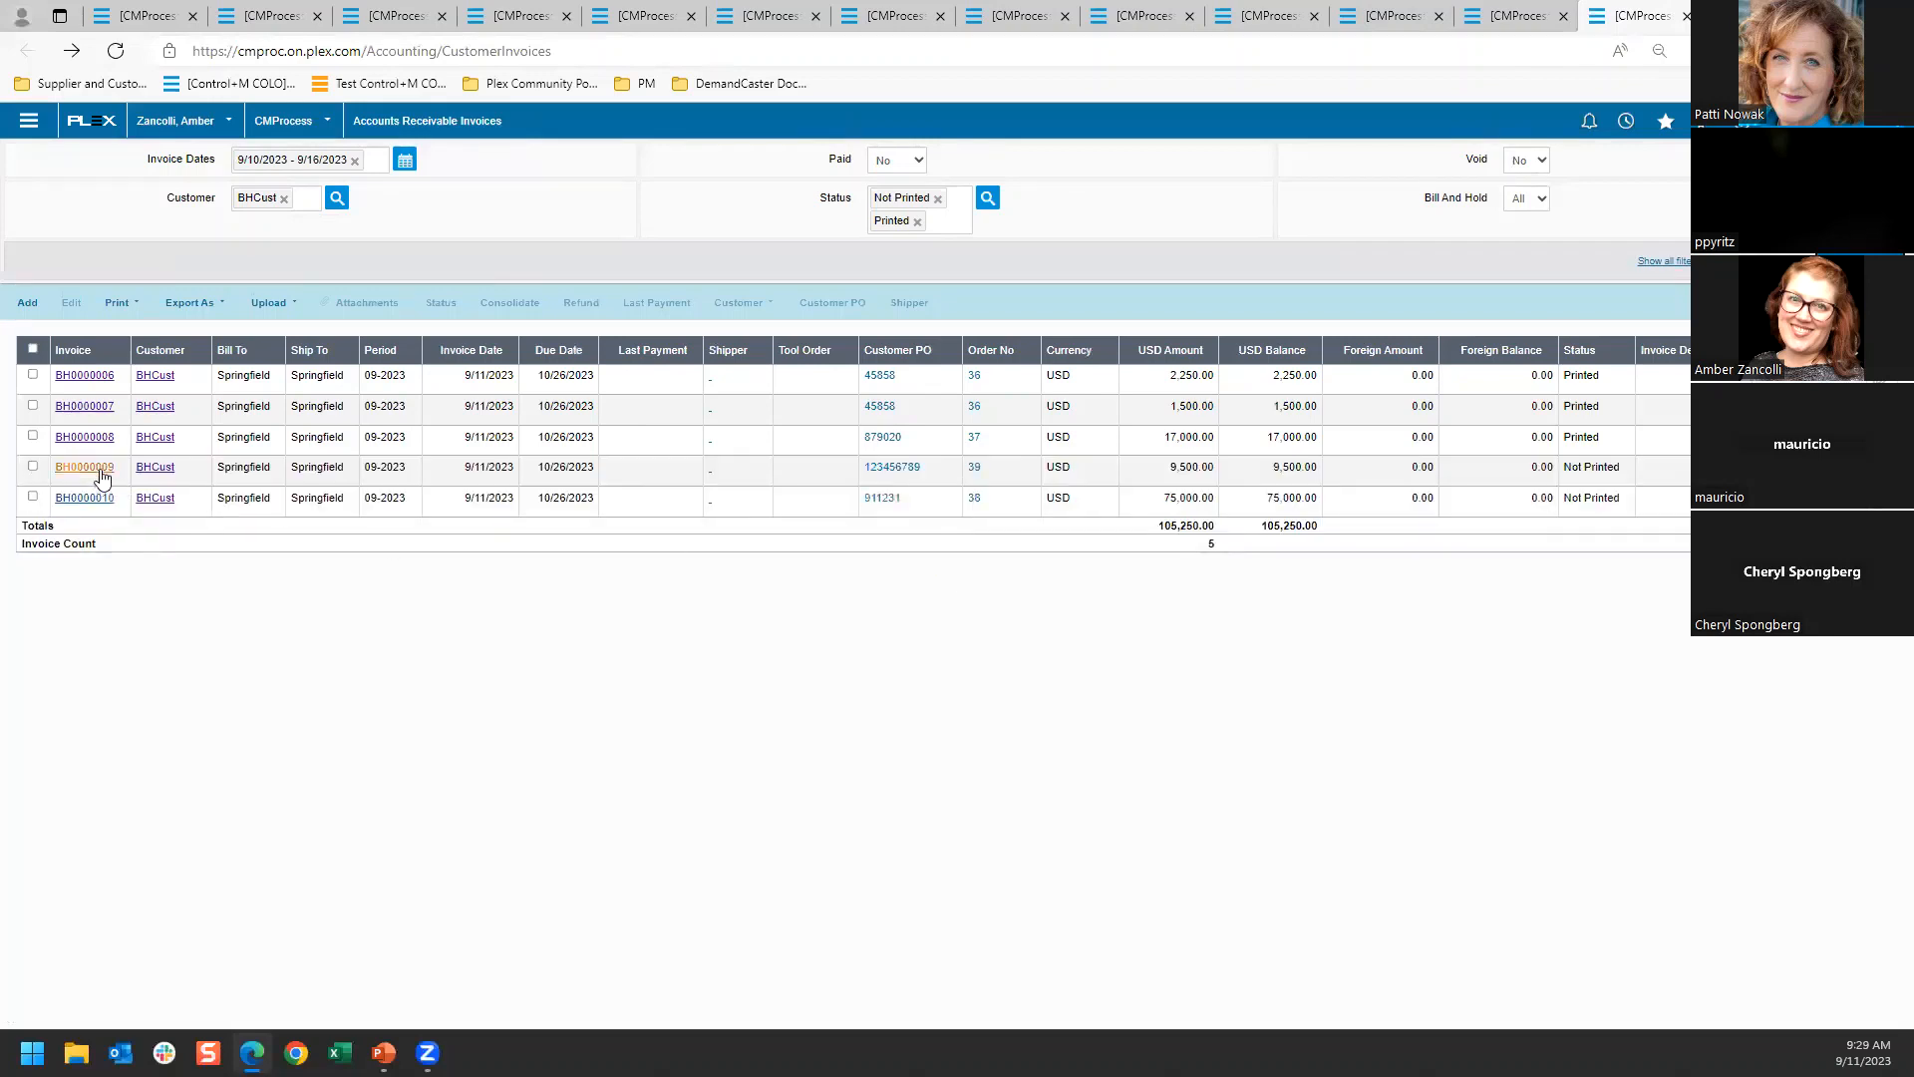
{"action": "left_click", "coordinate": [83, 470]}
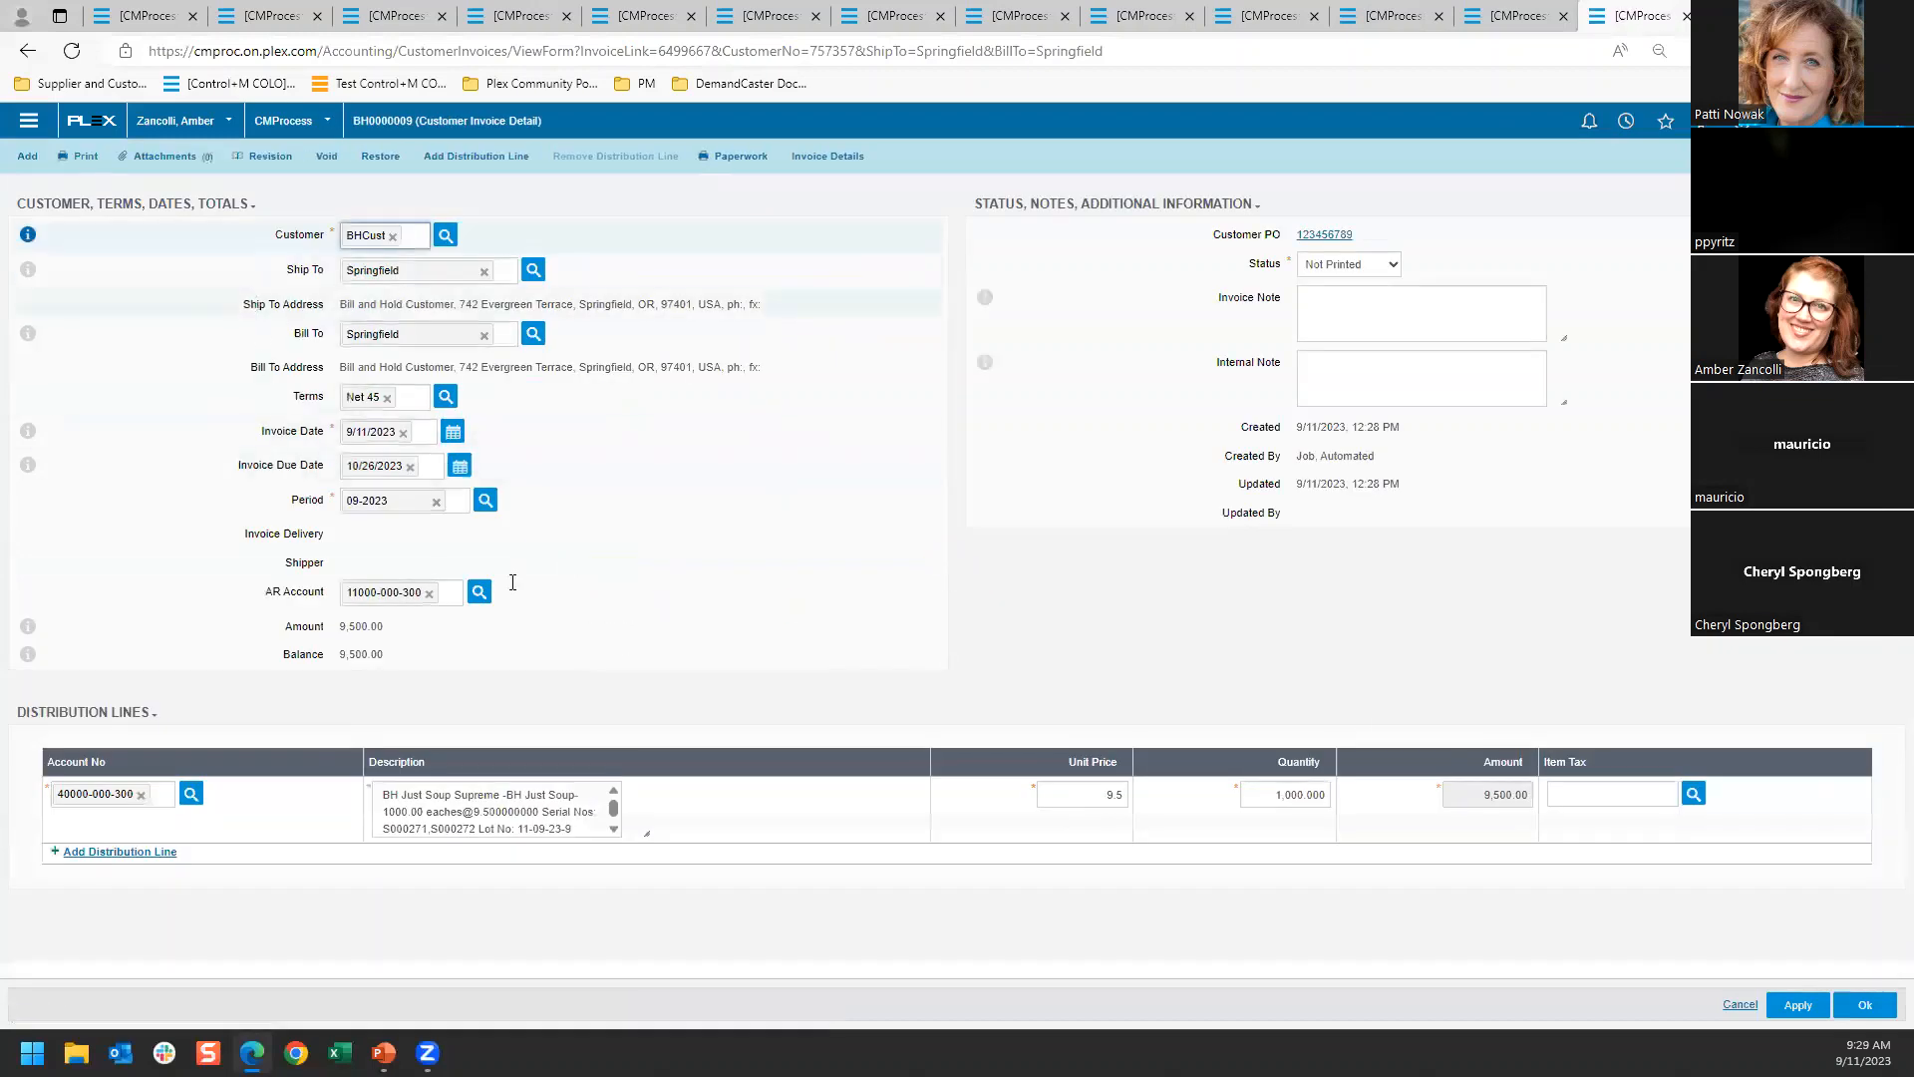
{"action": "left_click", "coordinate": [641, 829]}
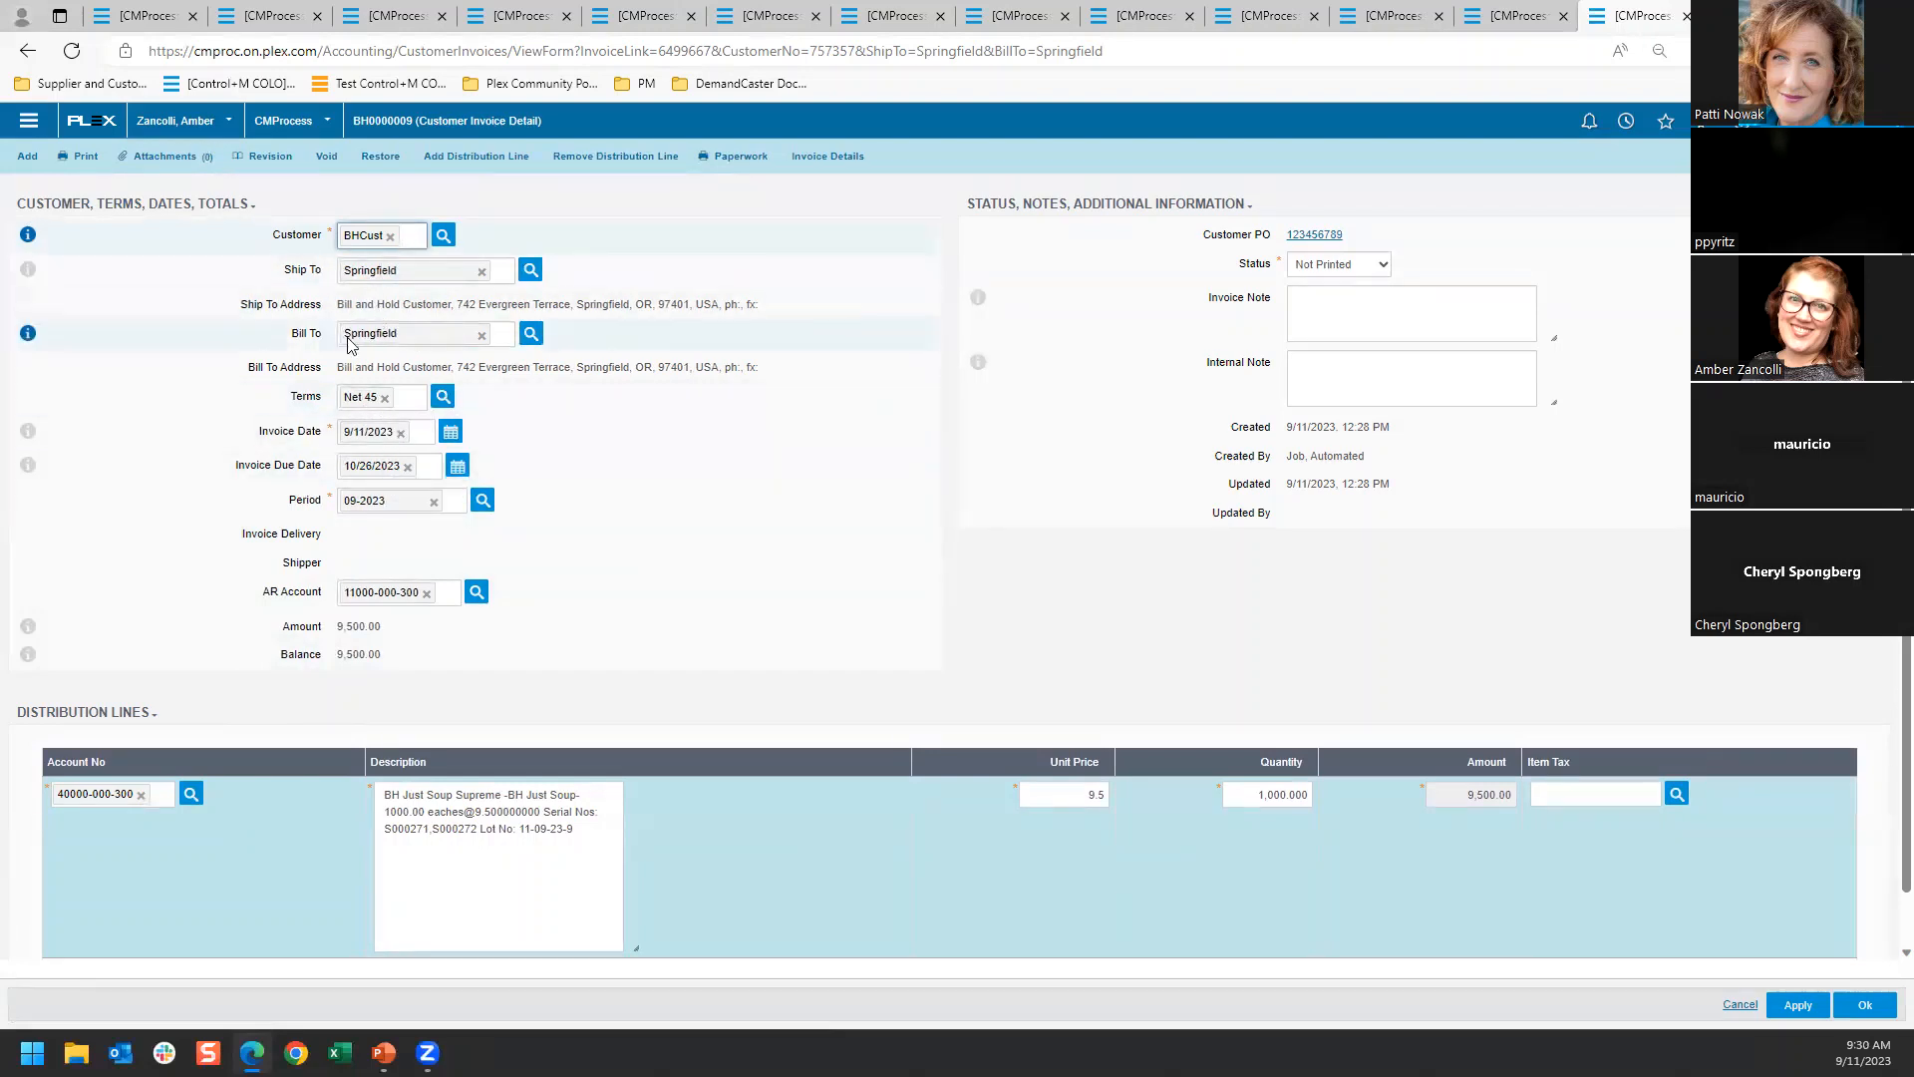
Preview the BH Just Soup Supreme invoice at a larger size, check its invoice number and Produced Qty column, and close the preview
{"action": "left_click", "coordinate": [86, 157]}
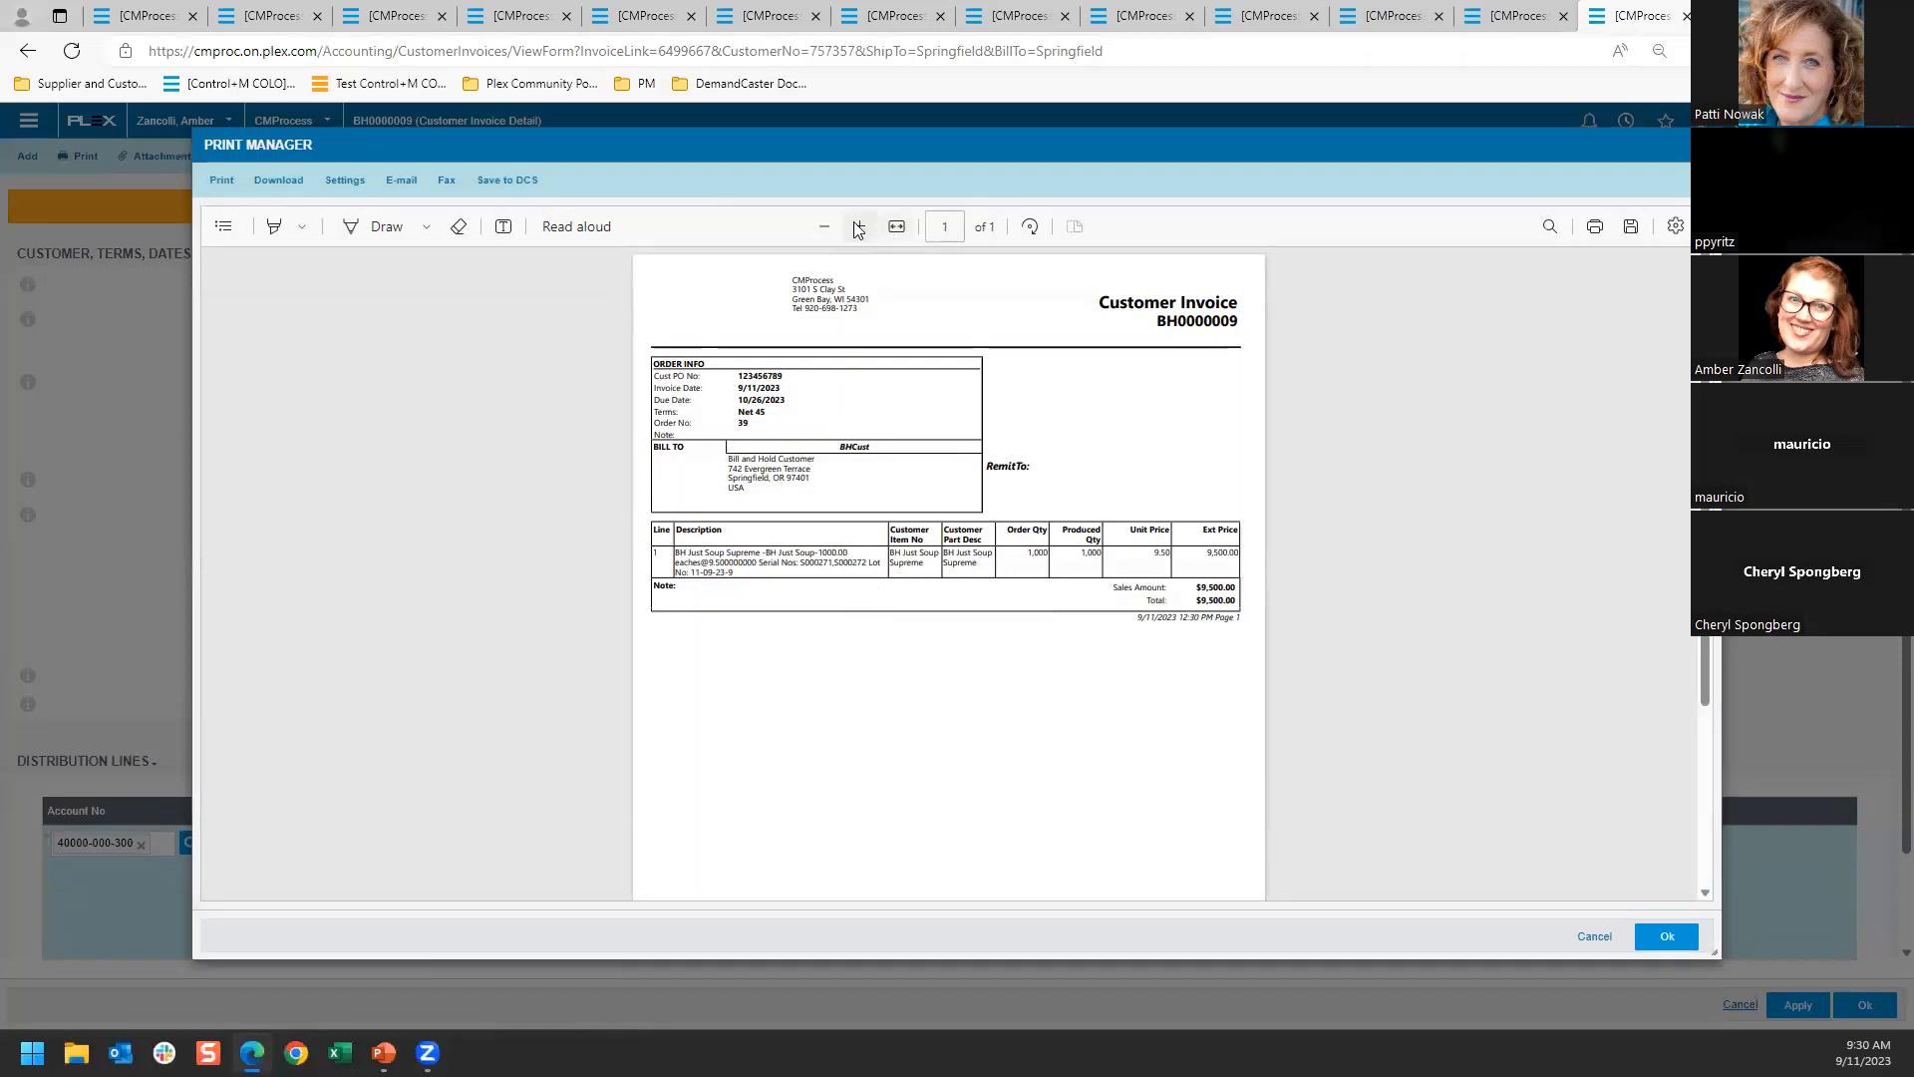
{"action": "left_click", "coordinate": [860, 226]}
{"action": "left_click", "coordinate": [859, 226]}
{"action": "left_click", "coordinate": [859, 226]}
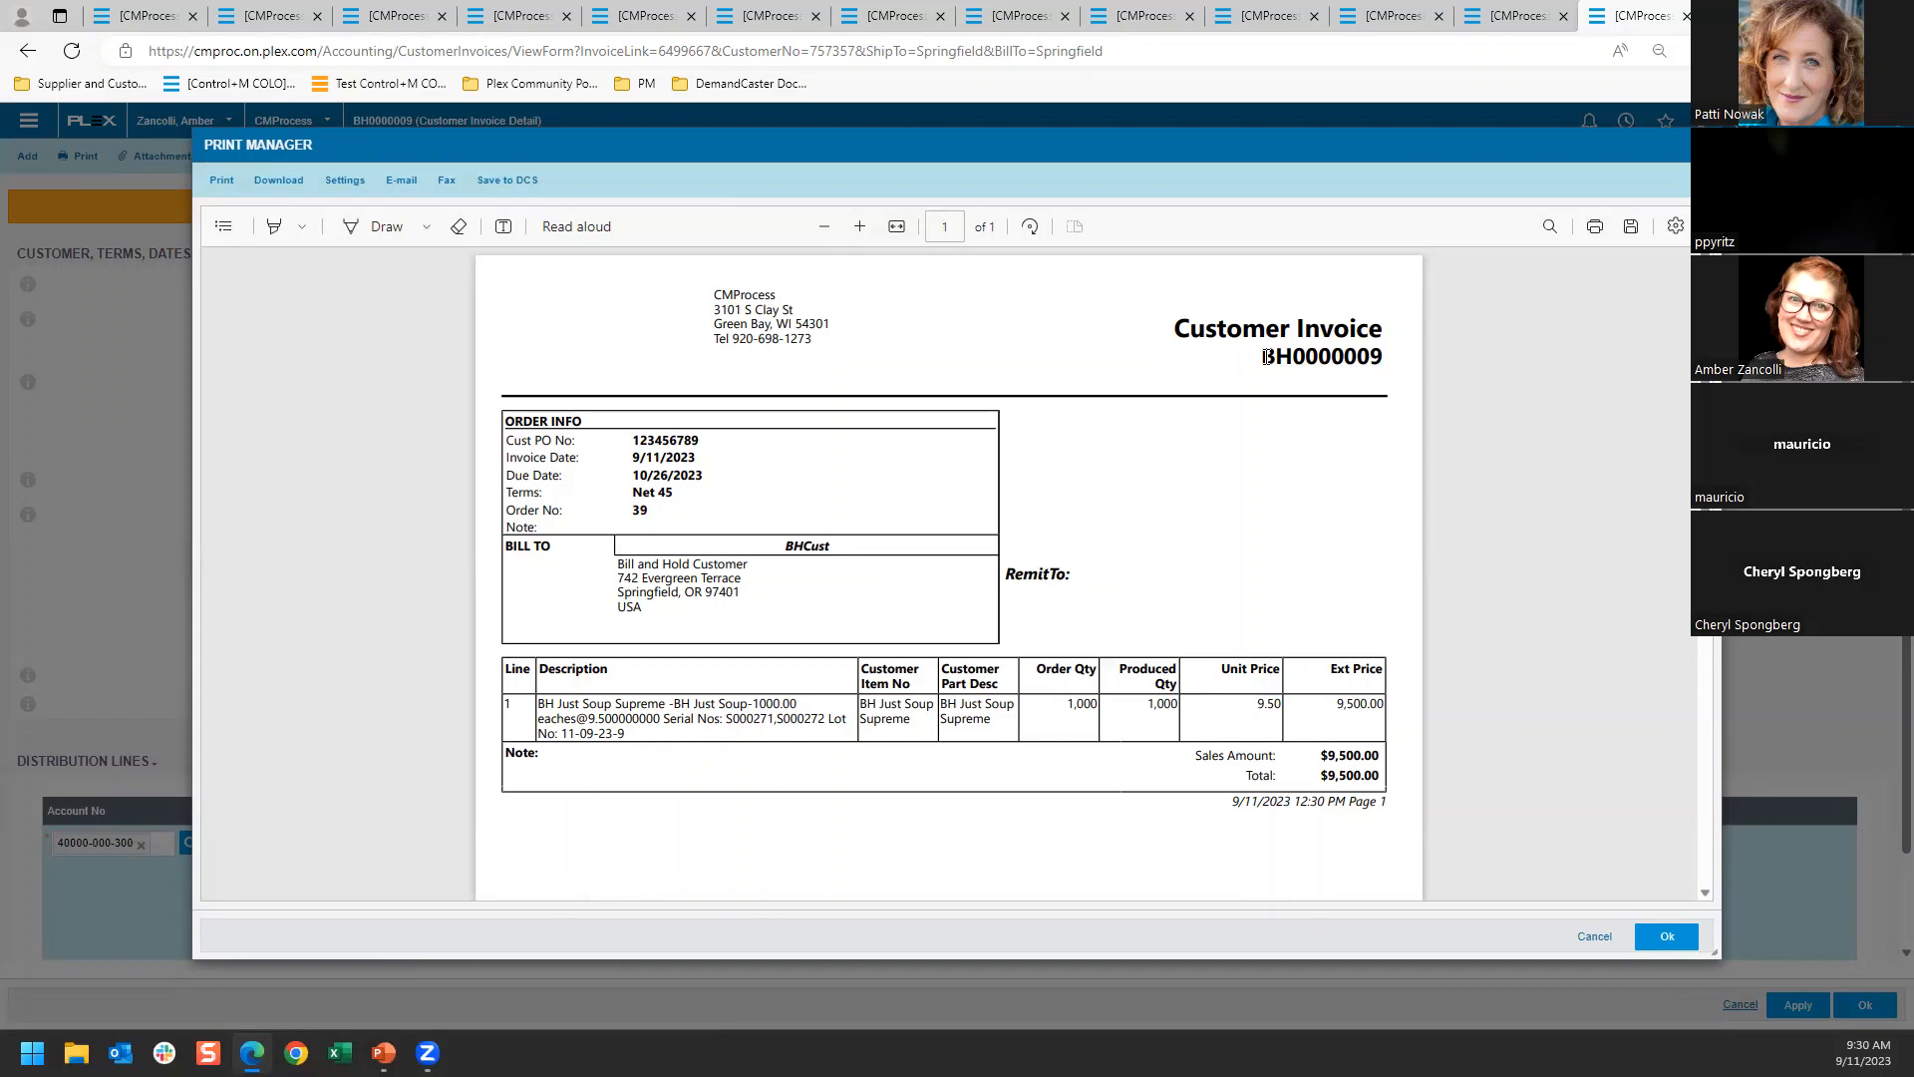
{"action": "left_click_drag", "start_coordinate": [1264, 357], "coordinate": [1289, 365]}
{"action": "left_click_drag", "start_coordinate": [1121, 665], "coordinate": [1162, 688]}
{"action": "left_click", "coordinate": [1594, 935]}
Schedule BHCust's 1,000-each BH Just Soup and BH Just Soup Supreme releases due 9/13/2023 for shipment on 9/11/2023
{"action": "left_click", "coordinate": [1337, 14]}
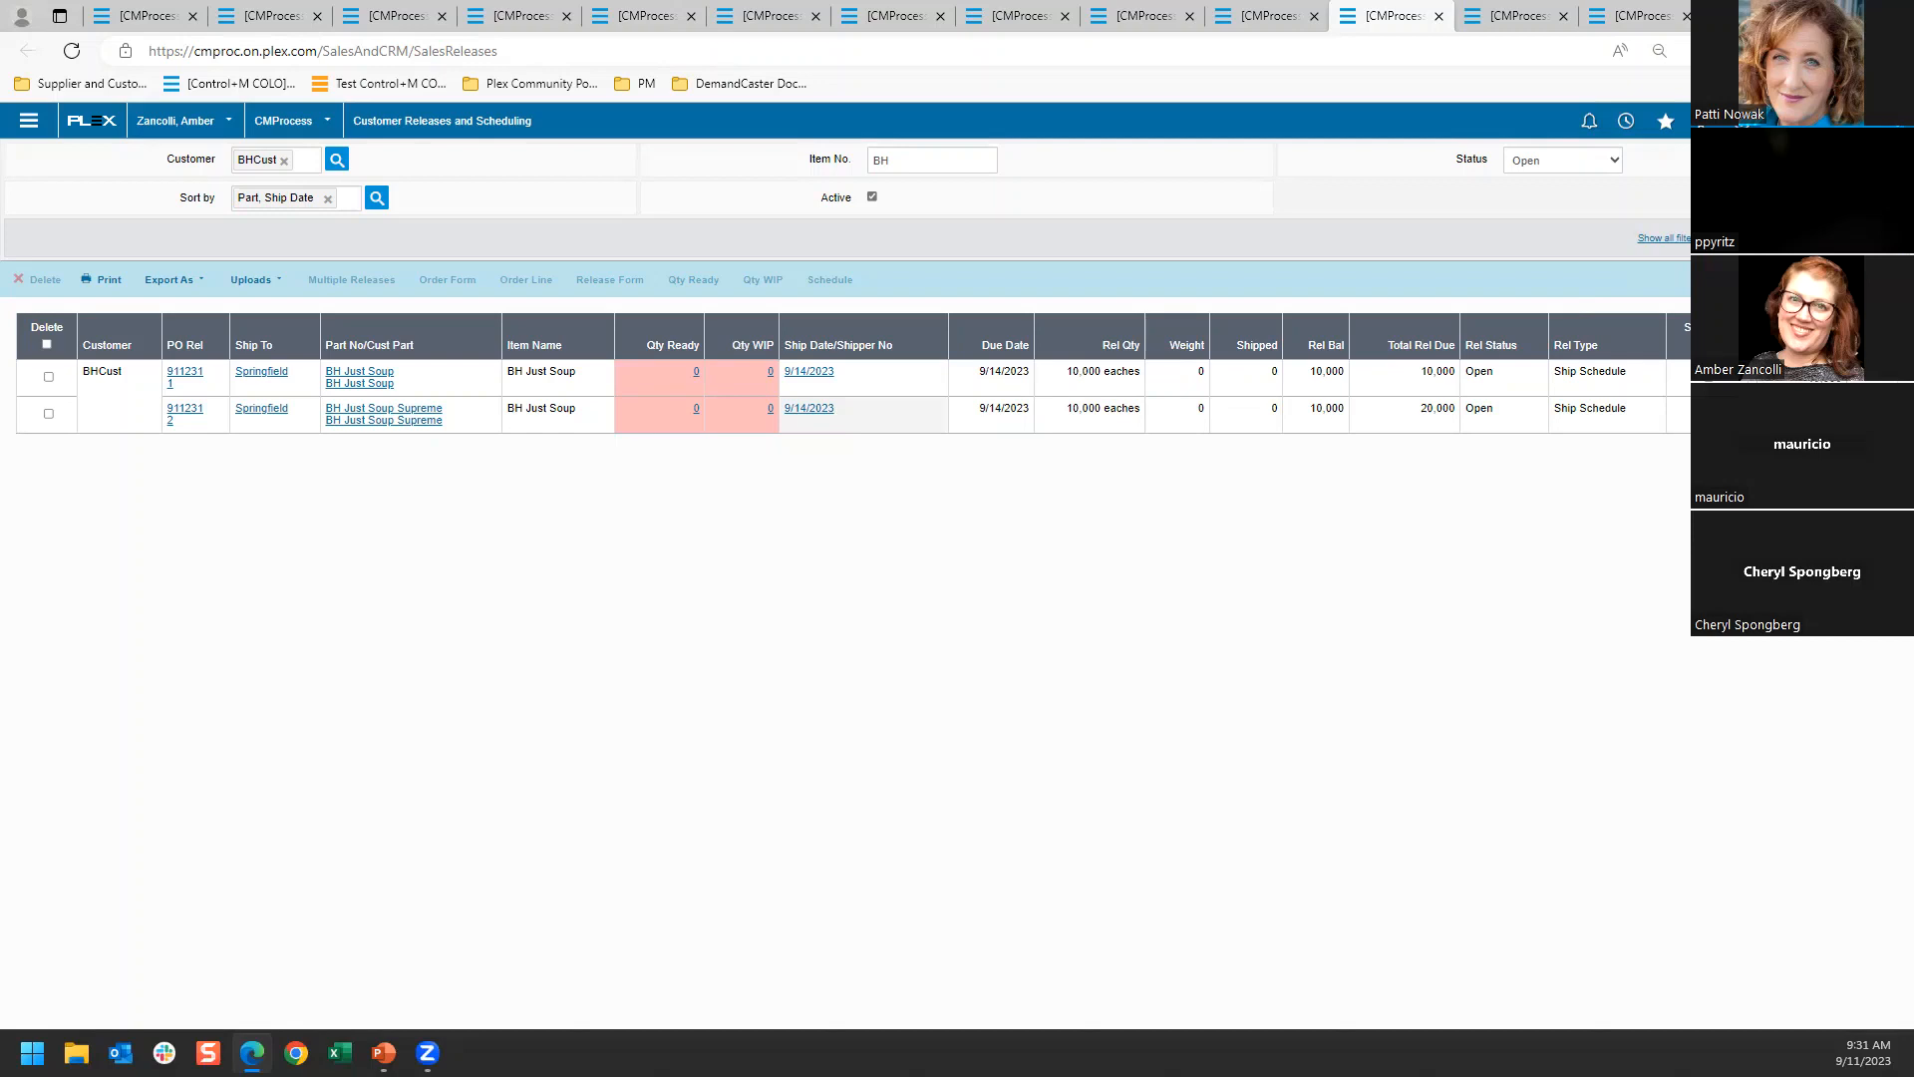
{"action": "left_click", "coordinate": [1862, 239]}
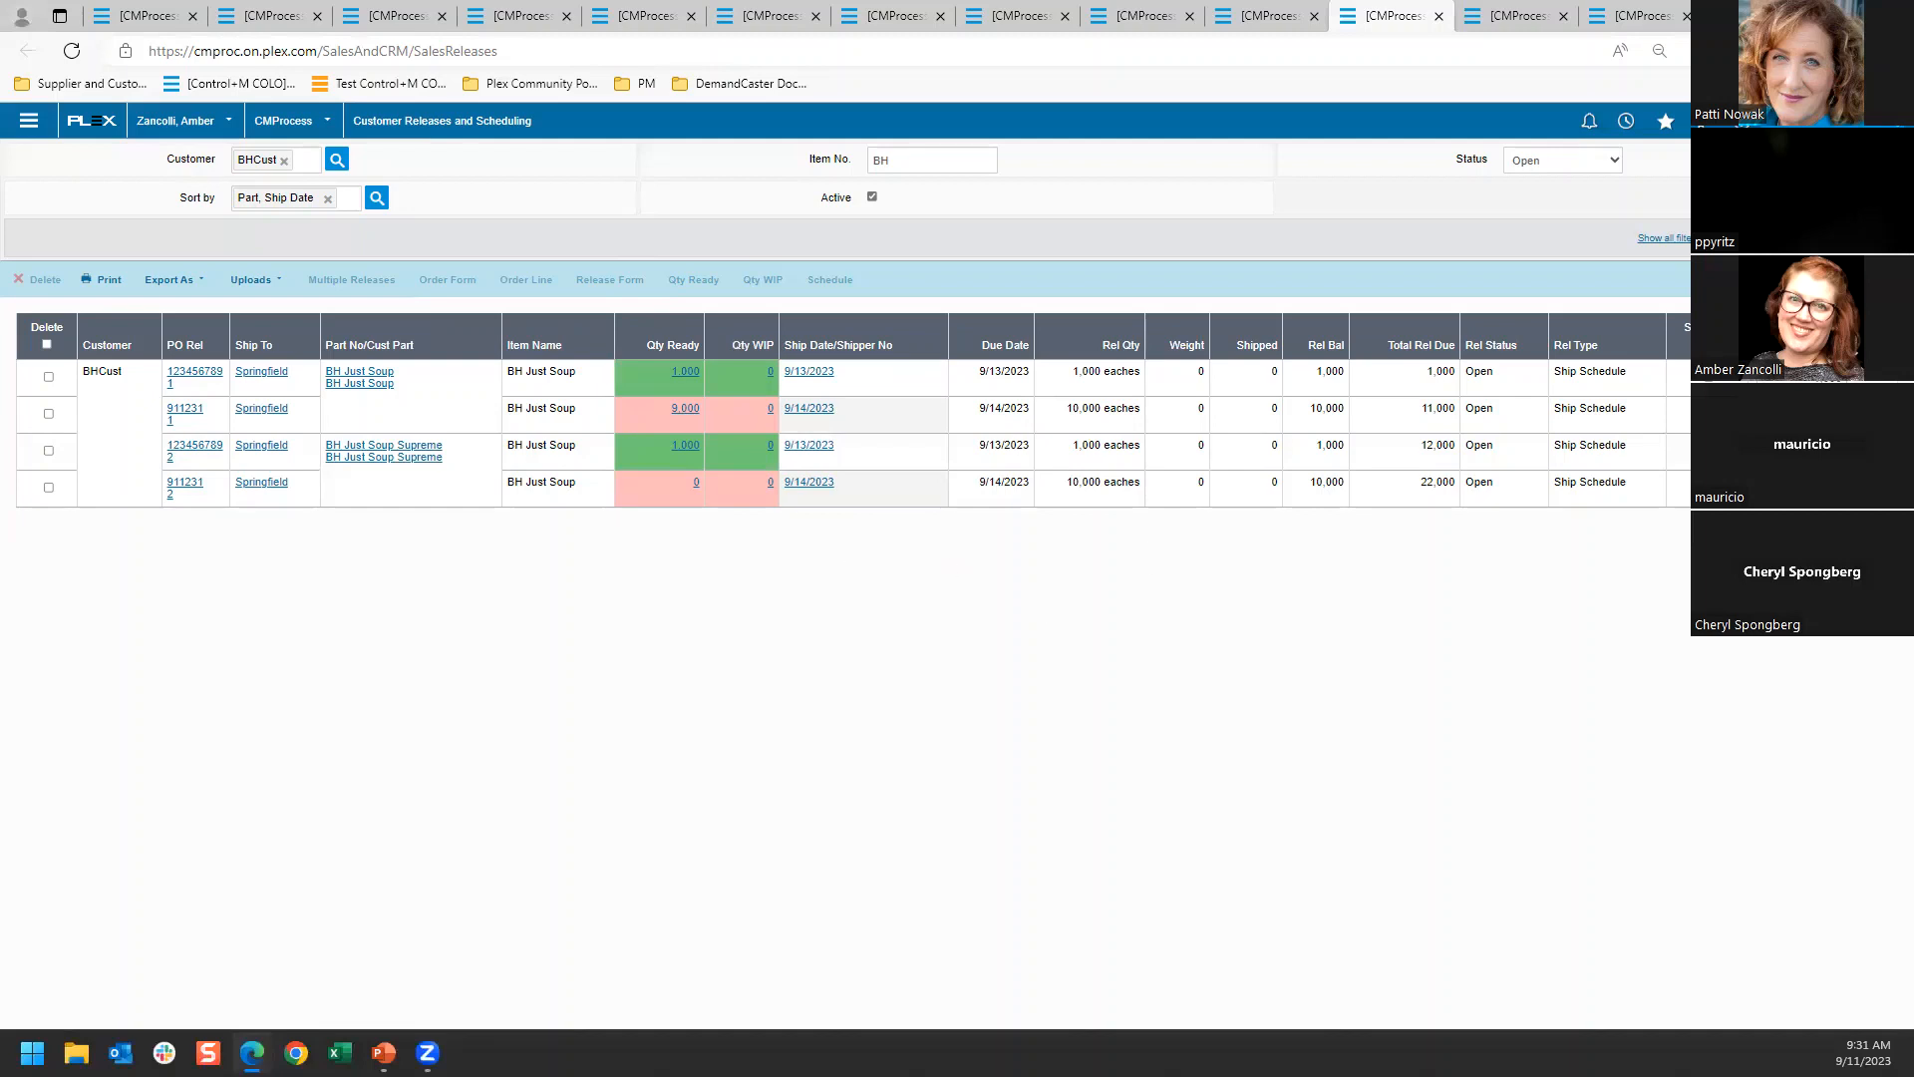
{"action": "left_click", "coordinate": [877, 379]}
{"action": "left_click", "coordinate": [877, 454]}
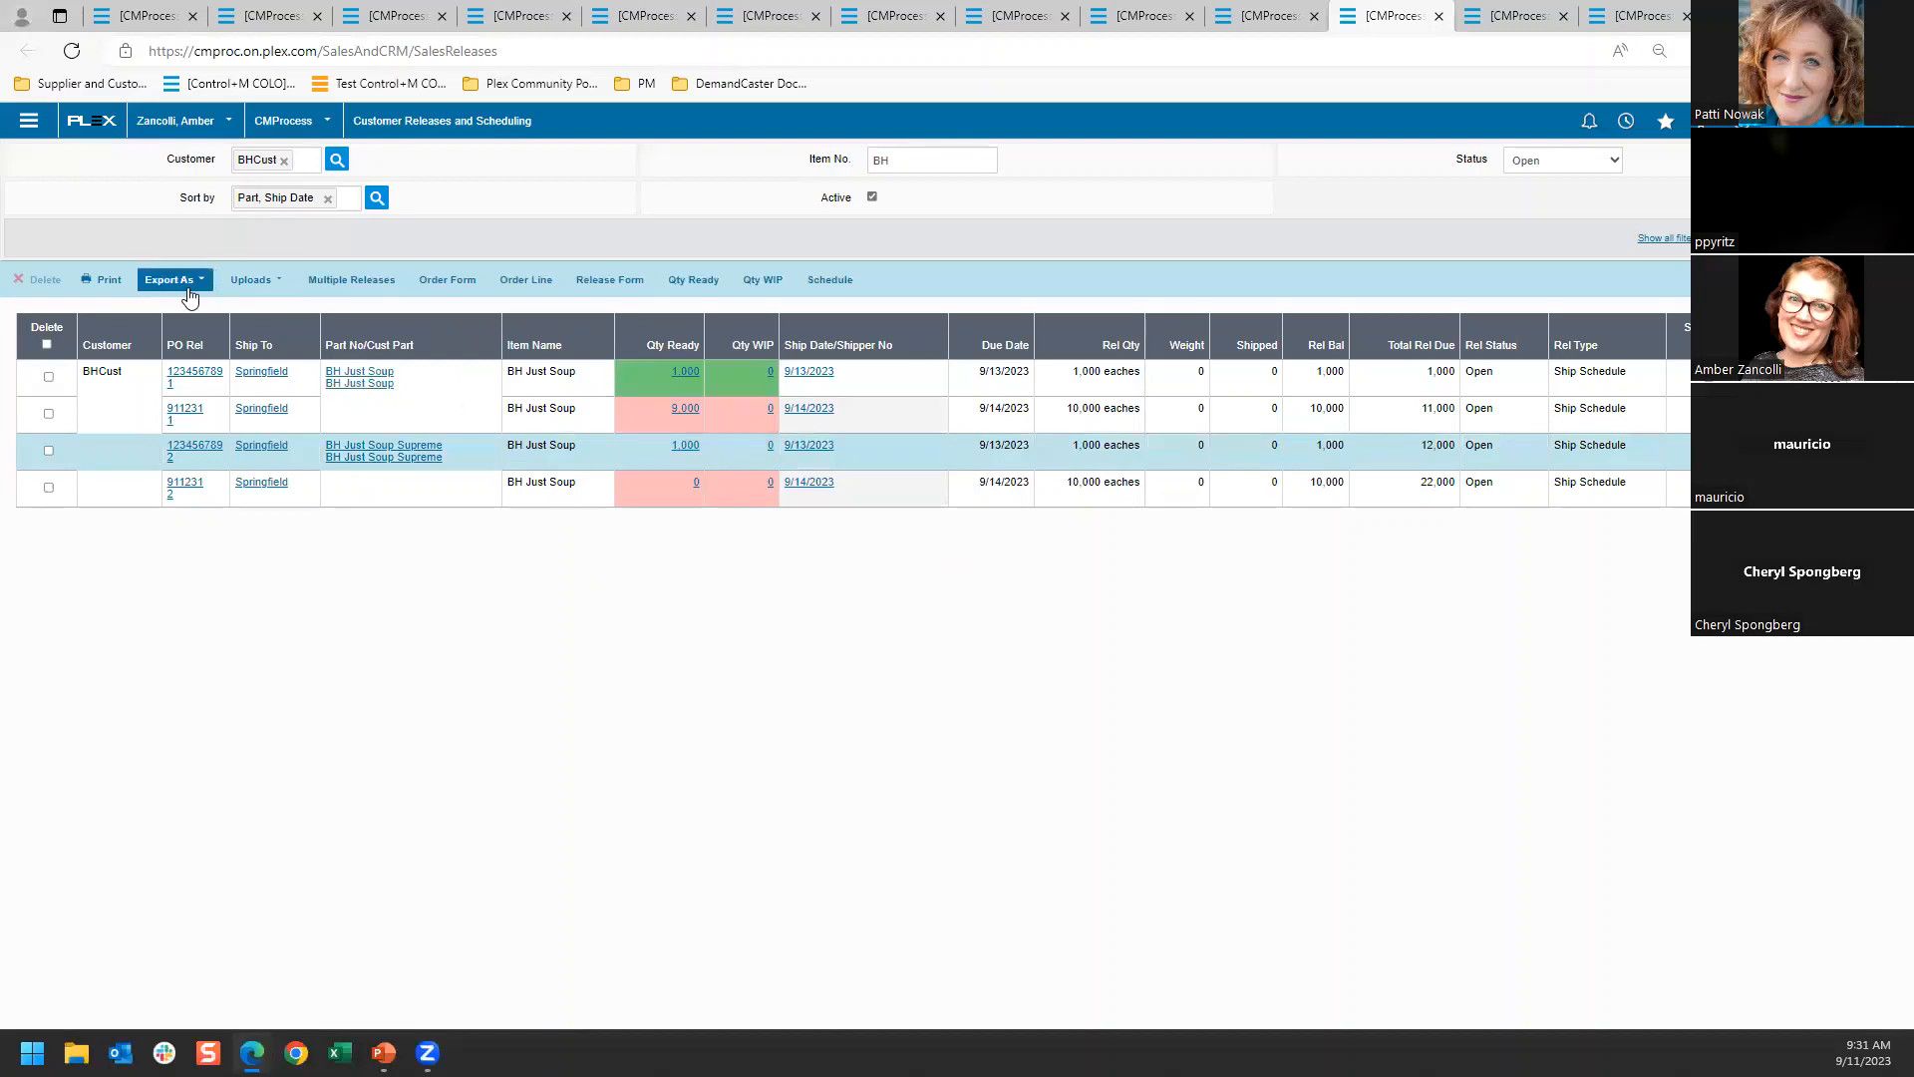
{"action": "left_click", "coordinate": [830, 279]}
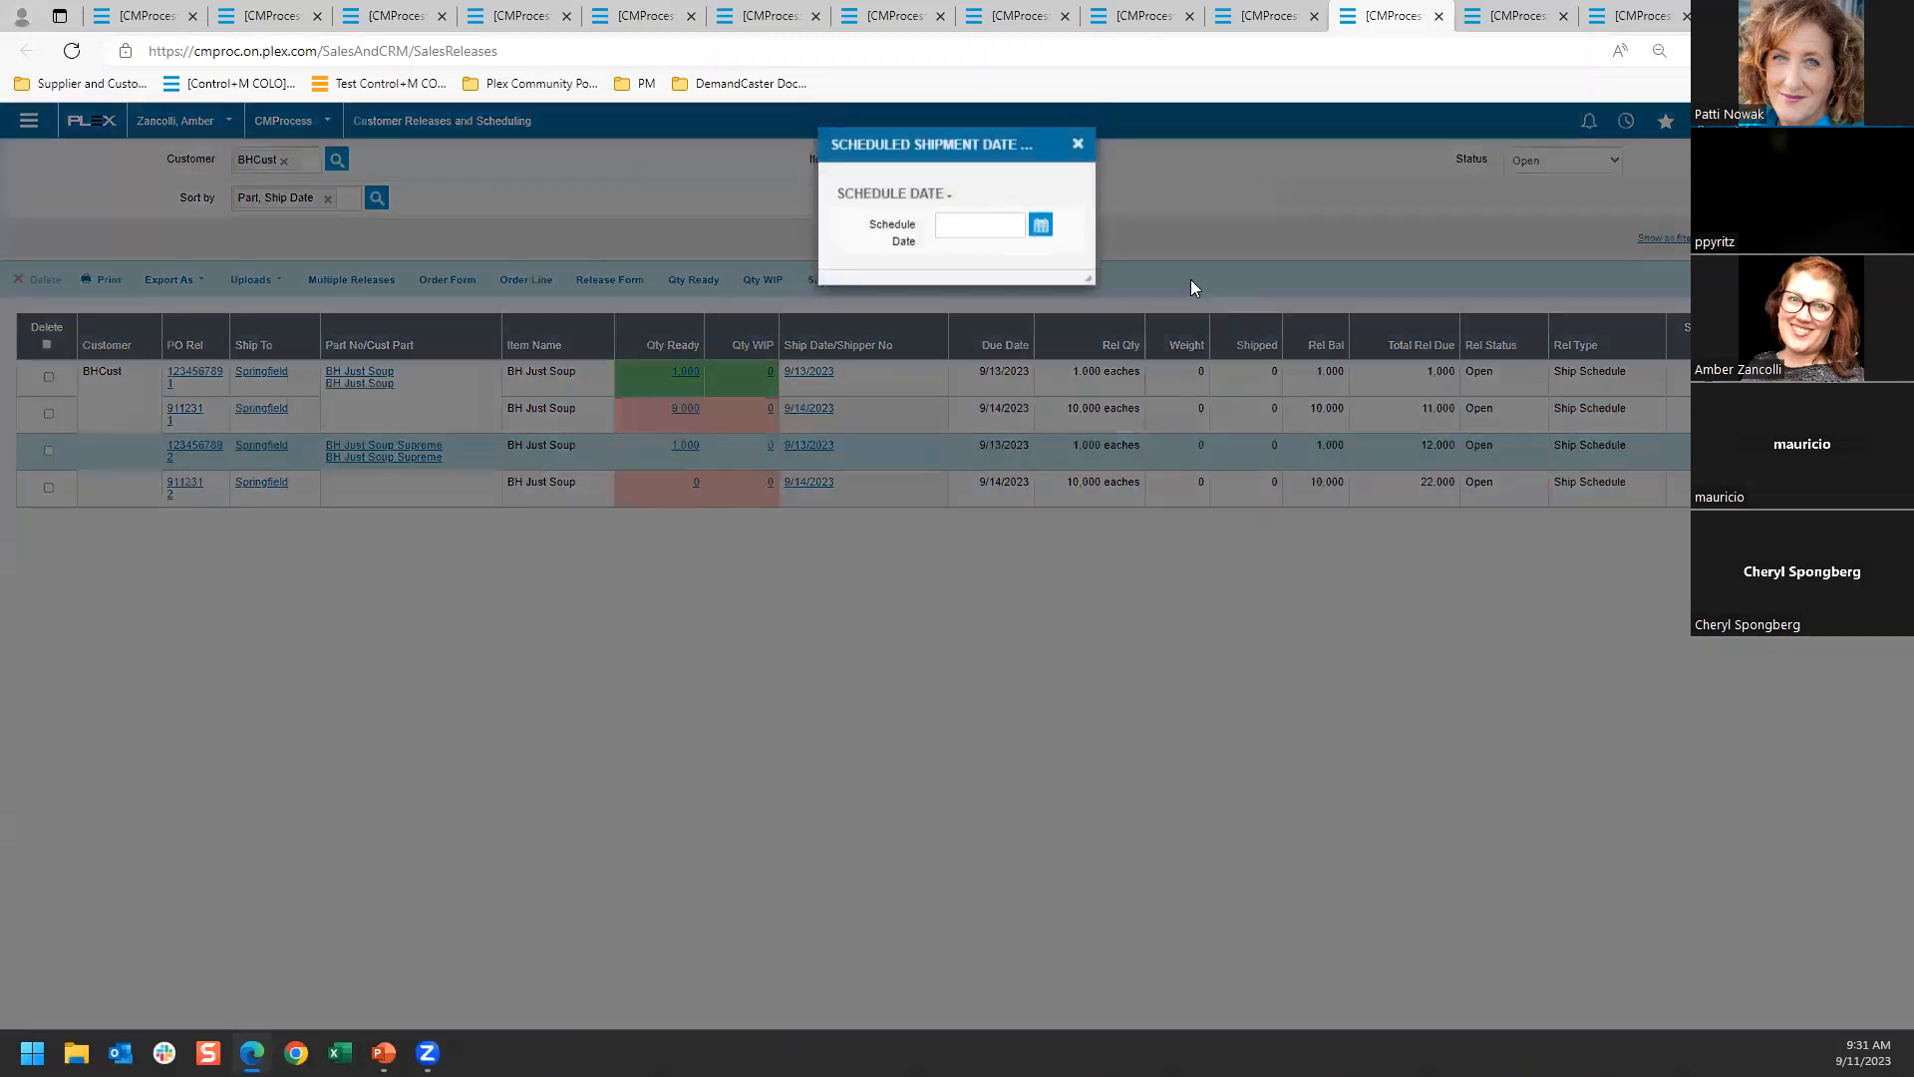
{"action": "left_click", "coordinate": [1066, 296]}
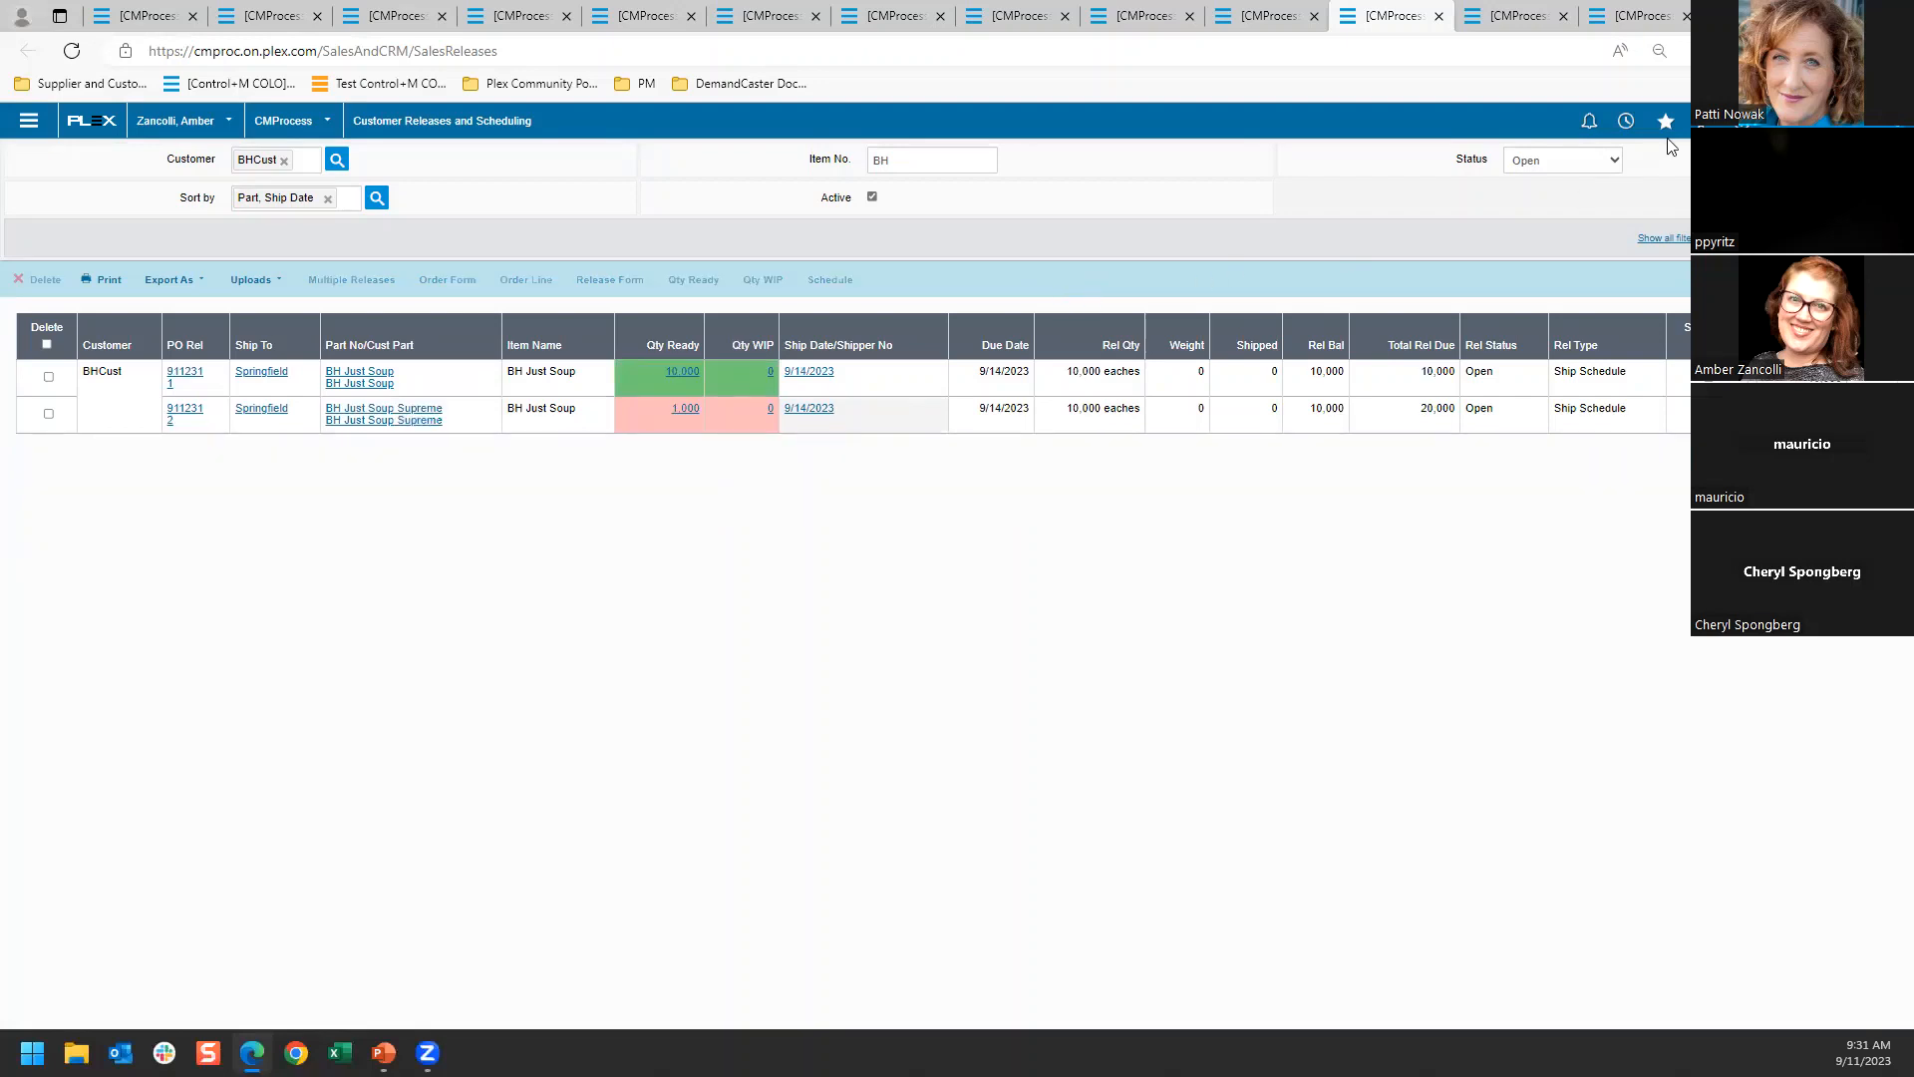
Find BHCust's open shipper in Customer Shipping and load containers S000269 and S000270 onto its BH Just Soup line
{"action": "left_click", "coordinate": [1519, 18]}
{"action": "left_click", "coordinate": [1844, 239]}
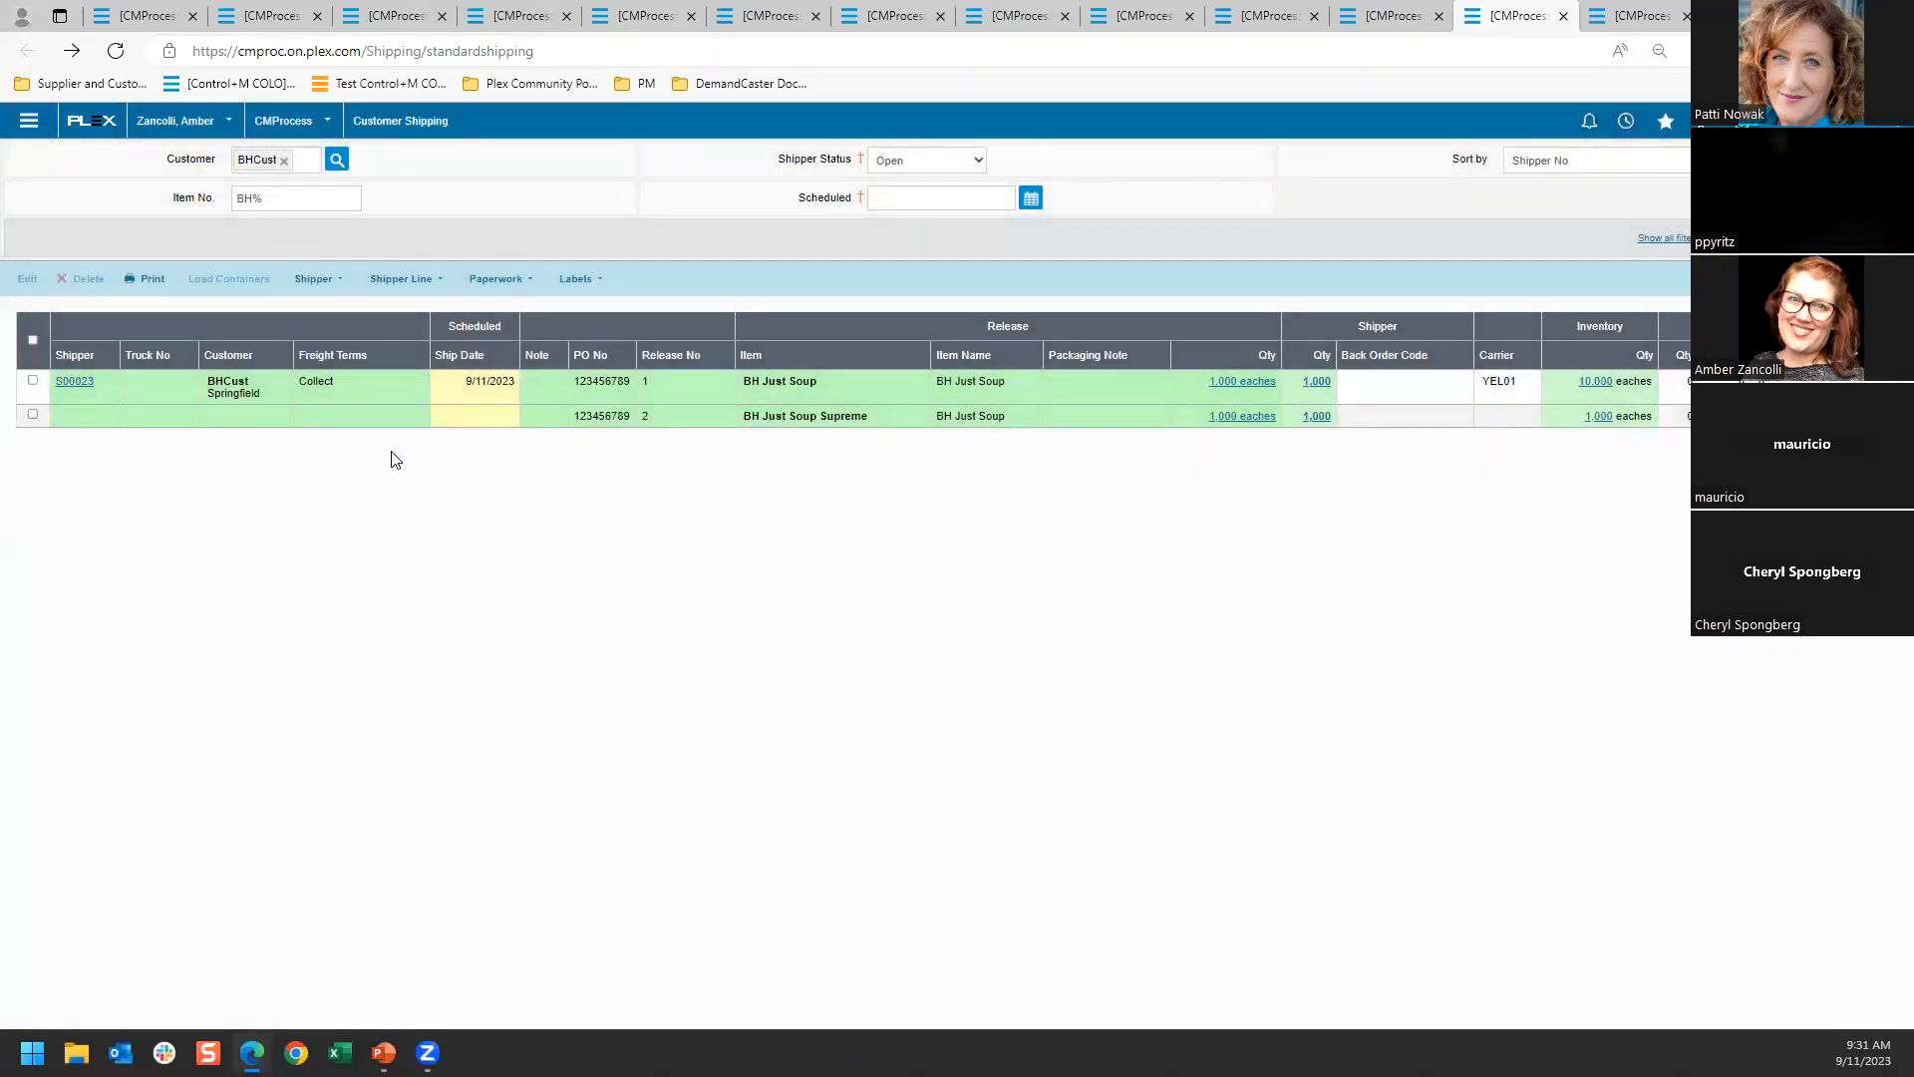
{"action": "left_click", "coordinate": [436, 391]}
{"action": "left_click", "coordinate": [229, 278]}
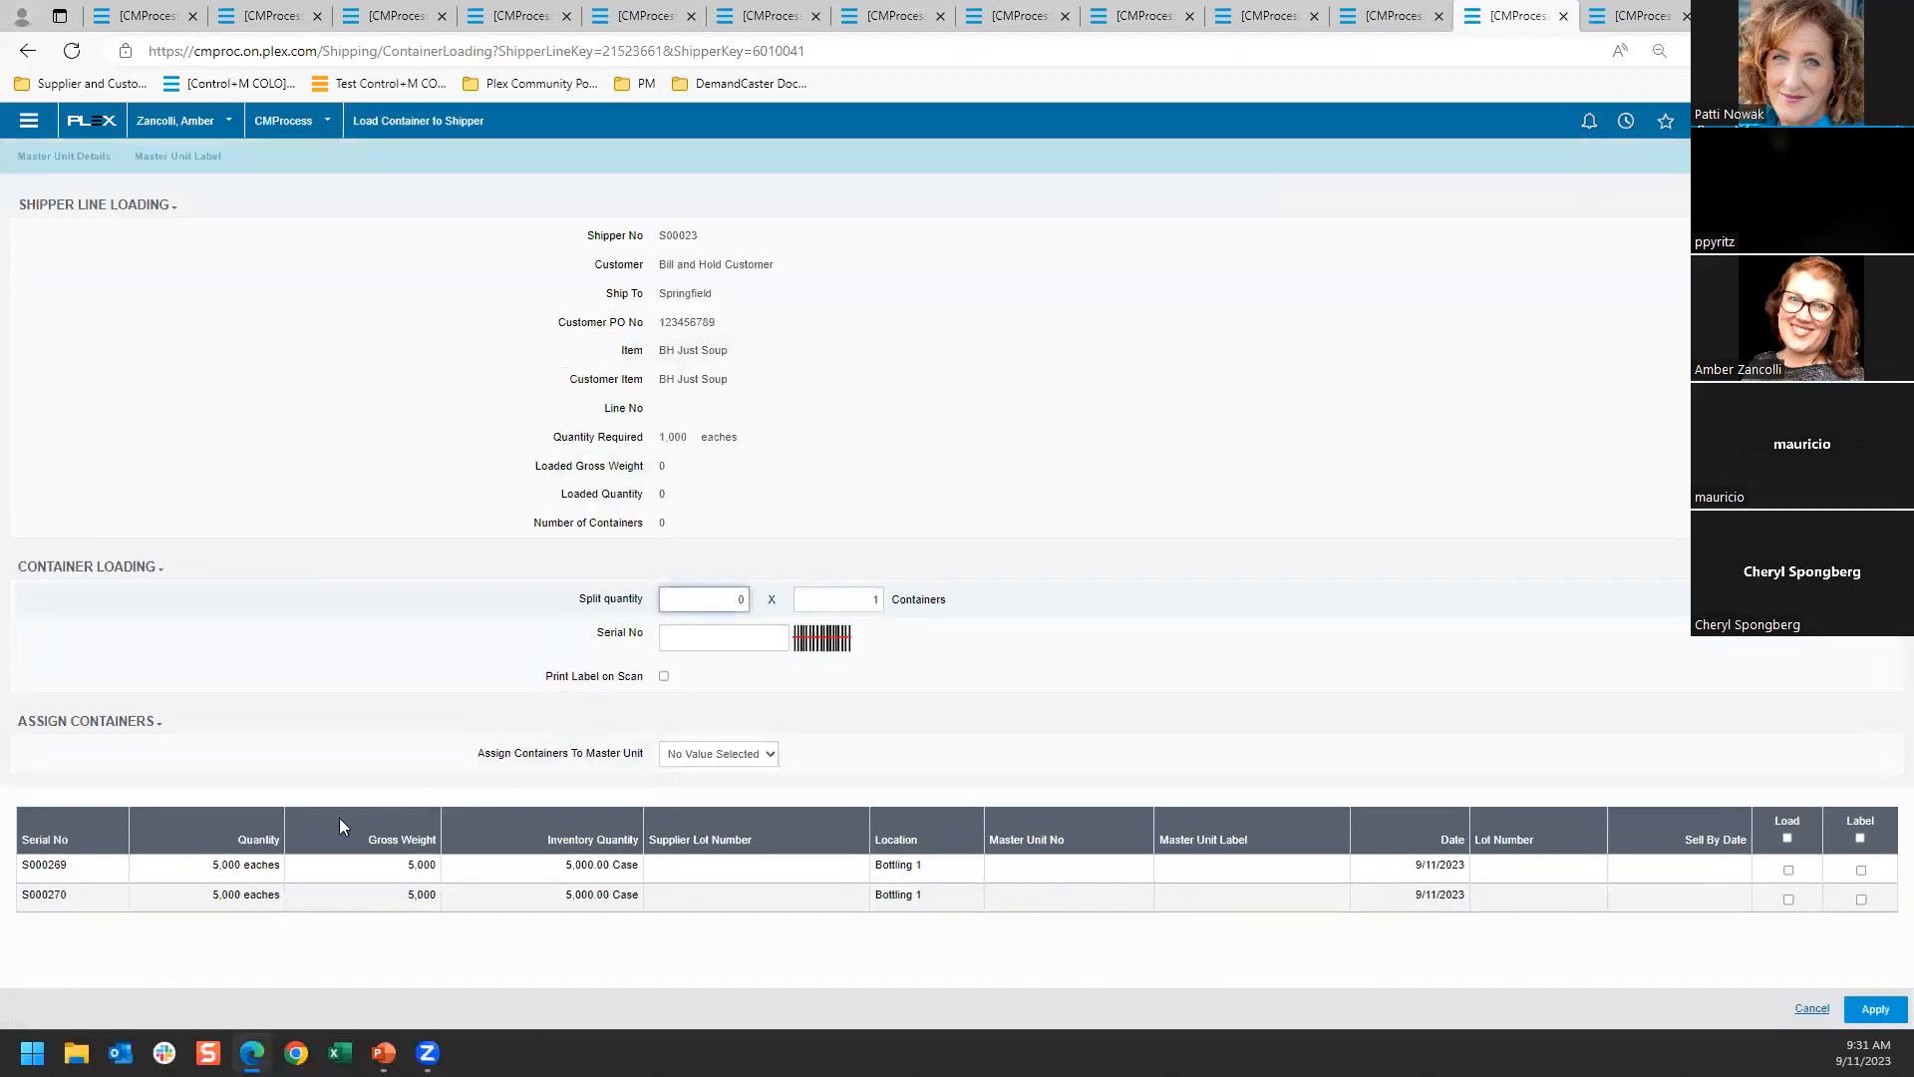
{"action": "left_click", "coordinate": [223, 866]}
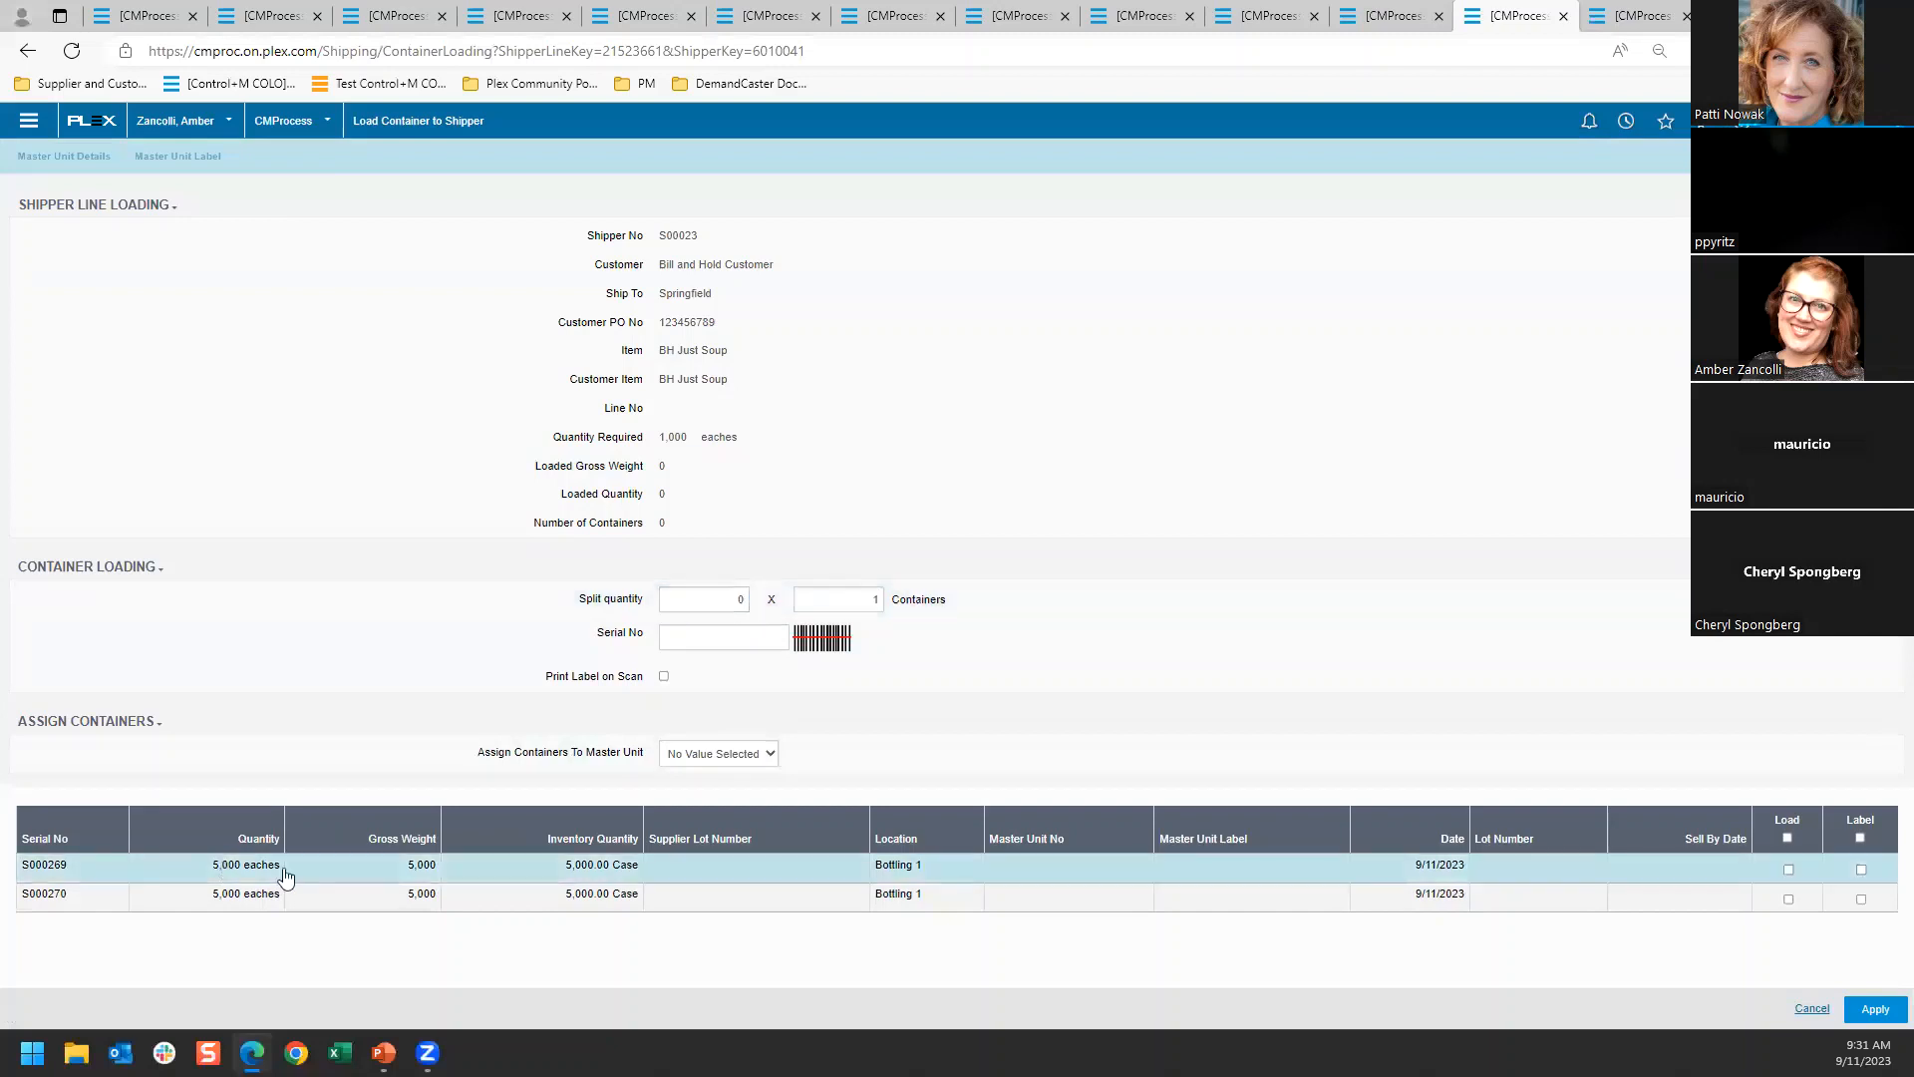
{"action": "left_click", "coordinate": [1789, 869]}
{"action": "left_click", "coordinate": [1788, 899]}
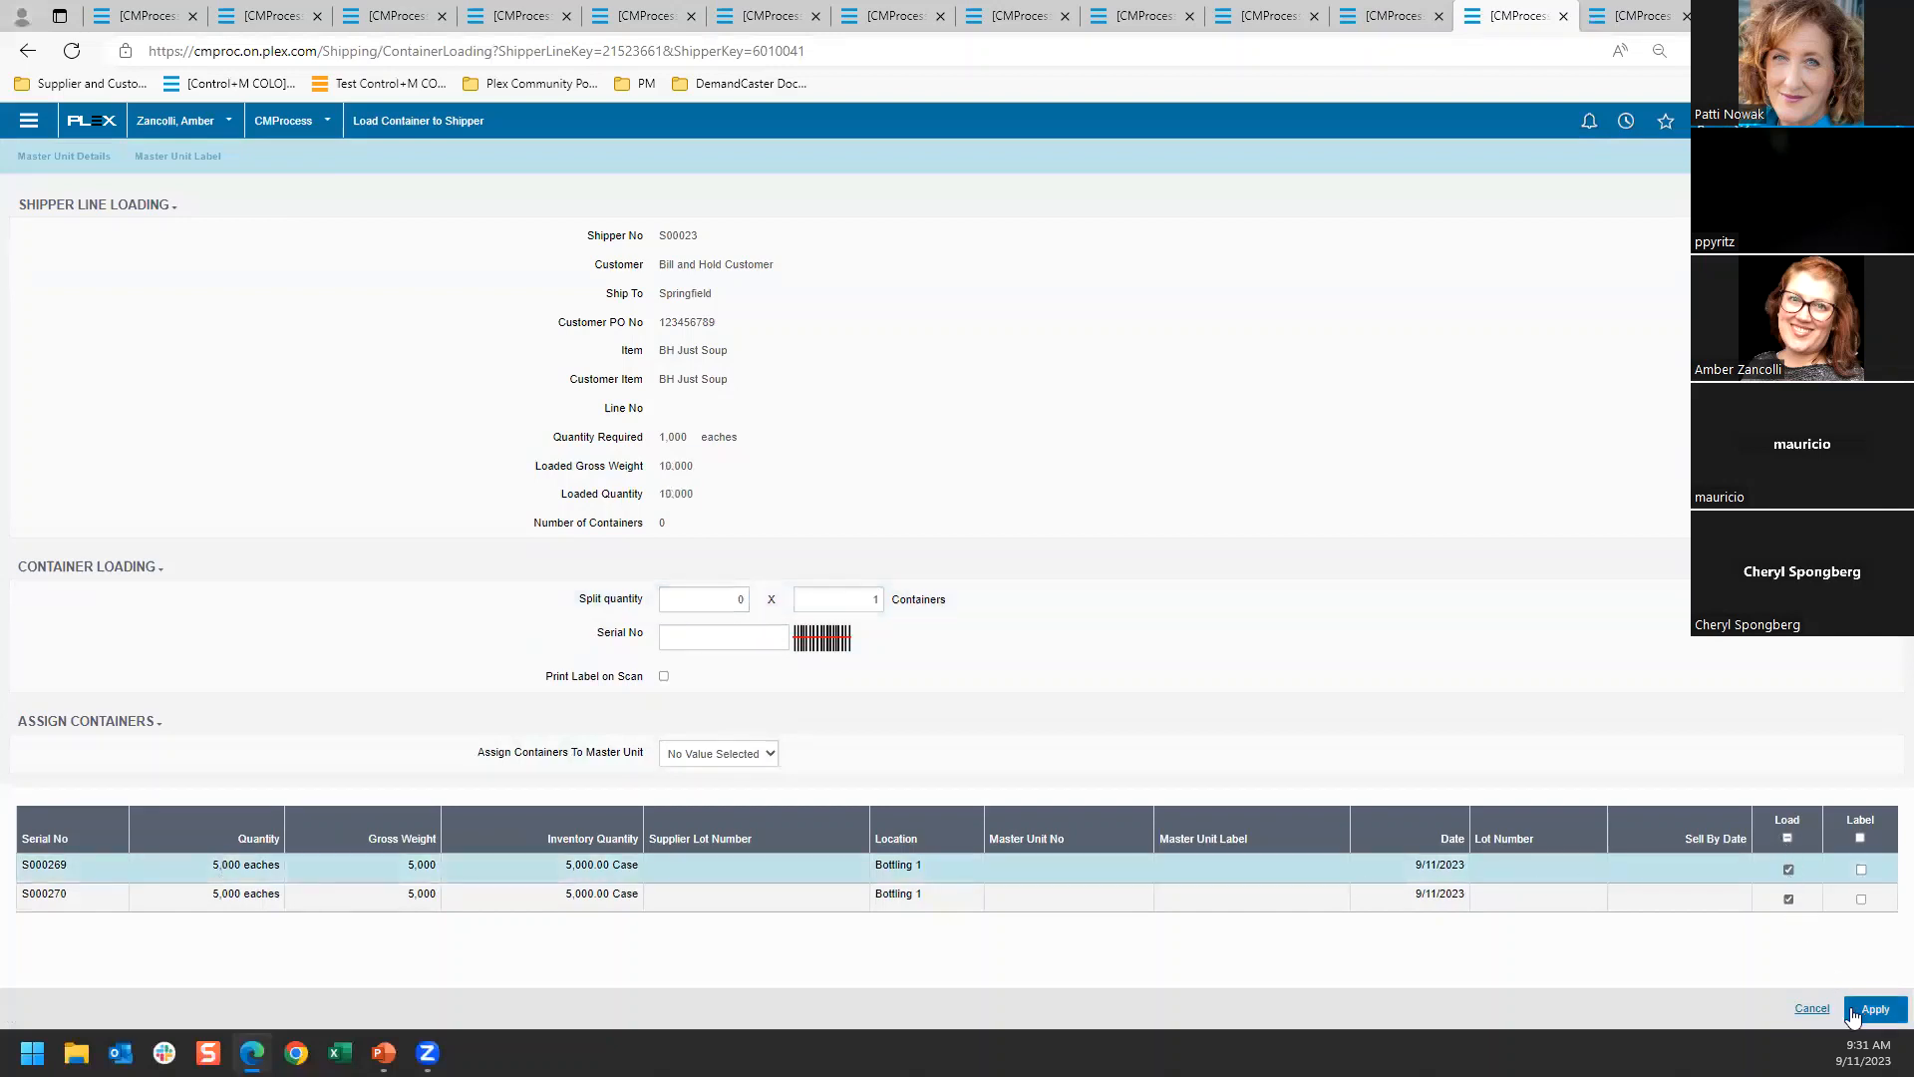
{"action": "left_click", "coordinate": [1875, 1009]}
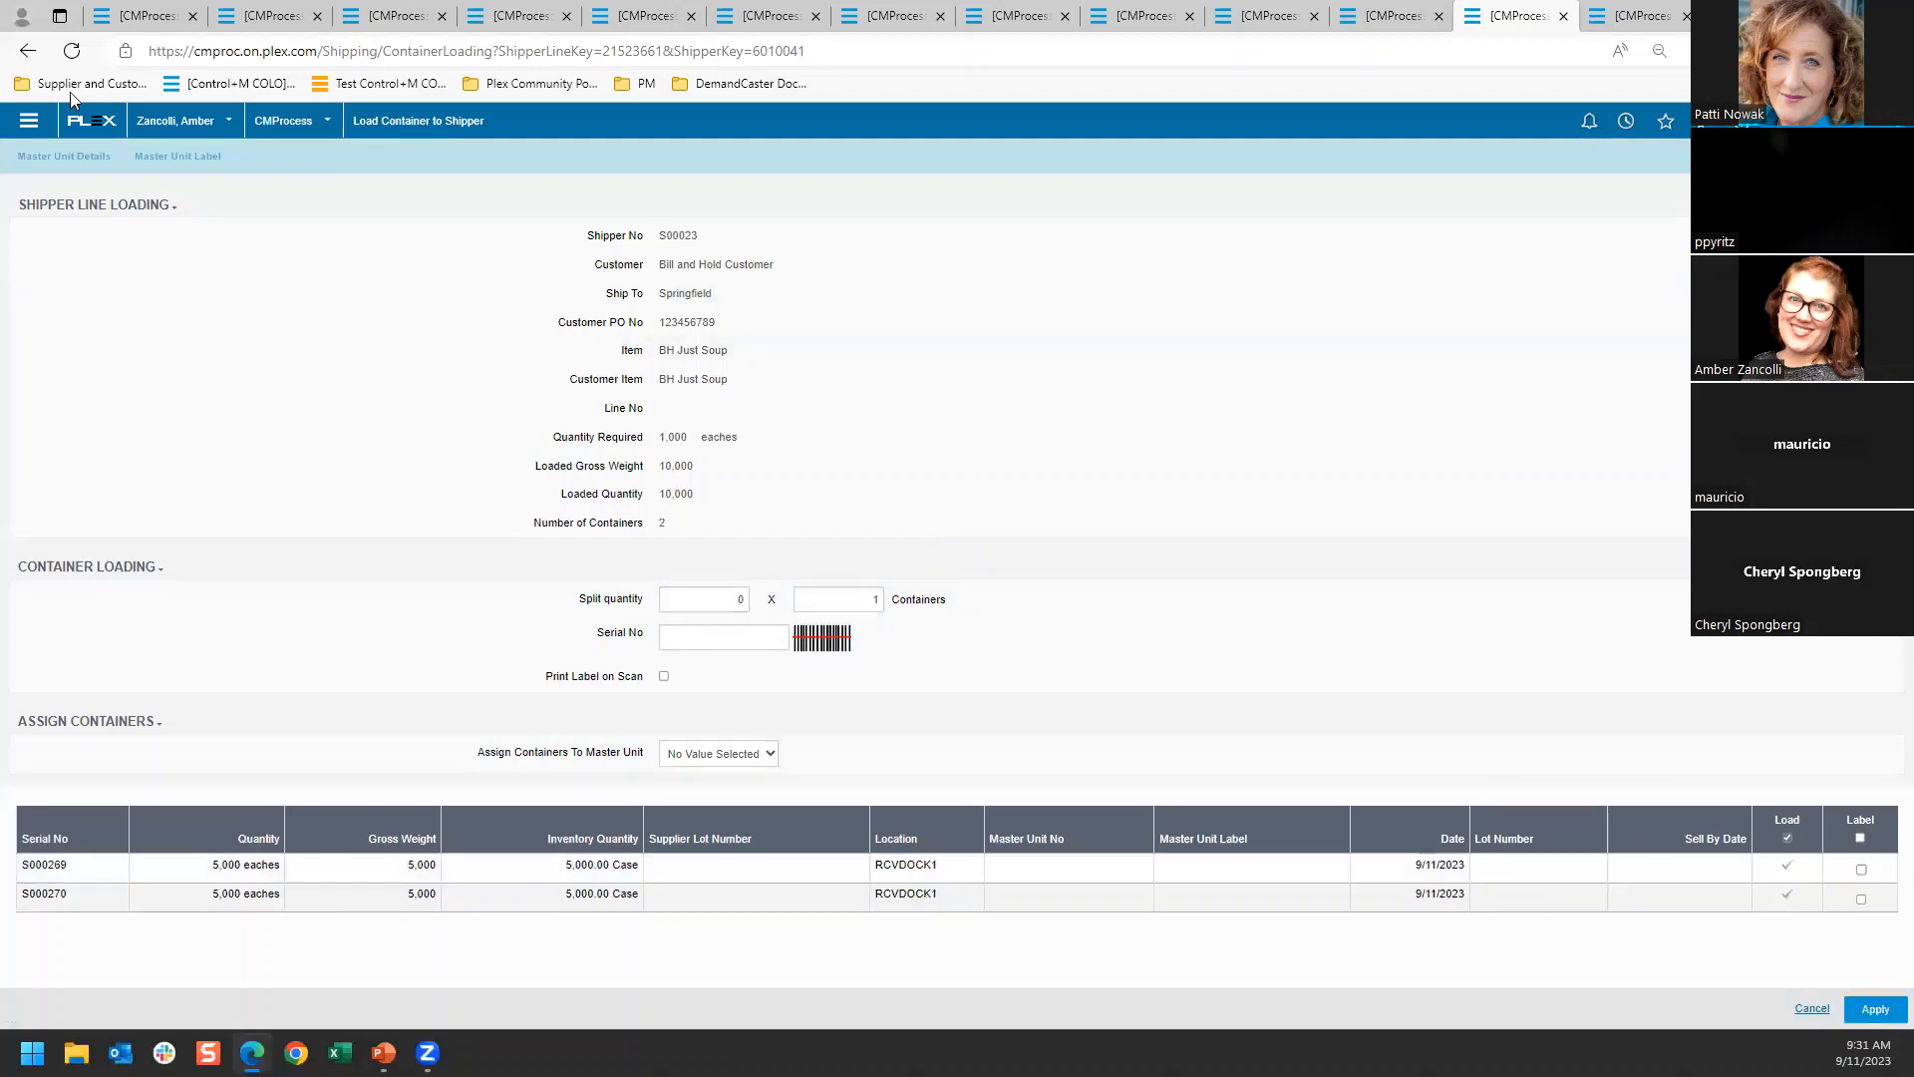
Load containers S000271 and S000272 onto the BH Just Soup Supreme line of BHCust's open shipper and return to the shipper list
{"action": "left_click", "coordinate": [22, 52]}
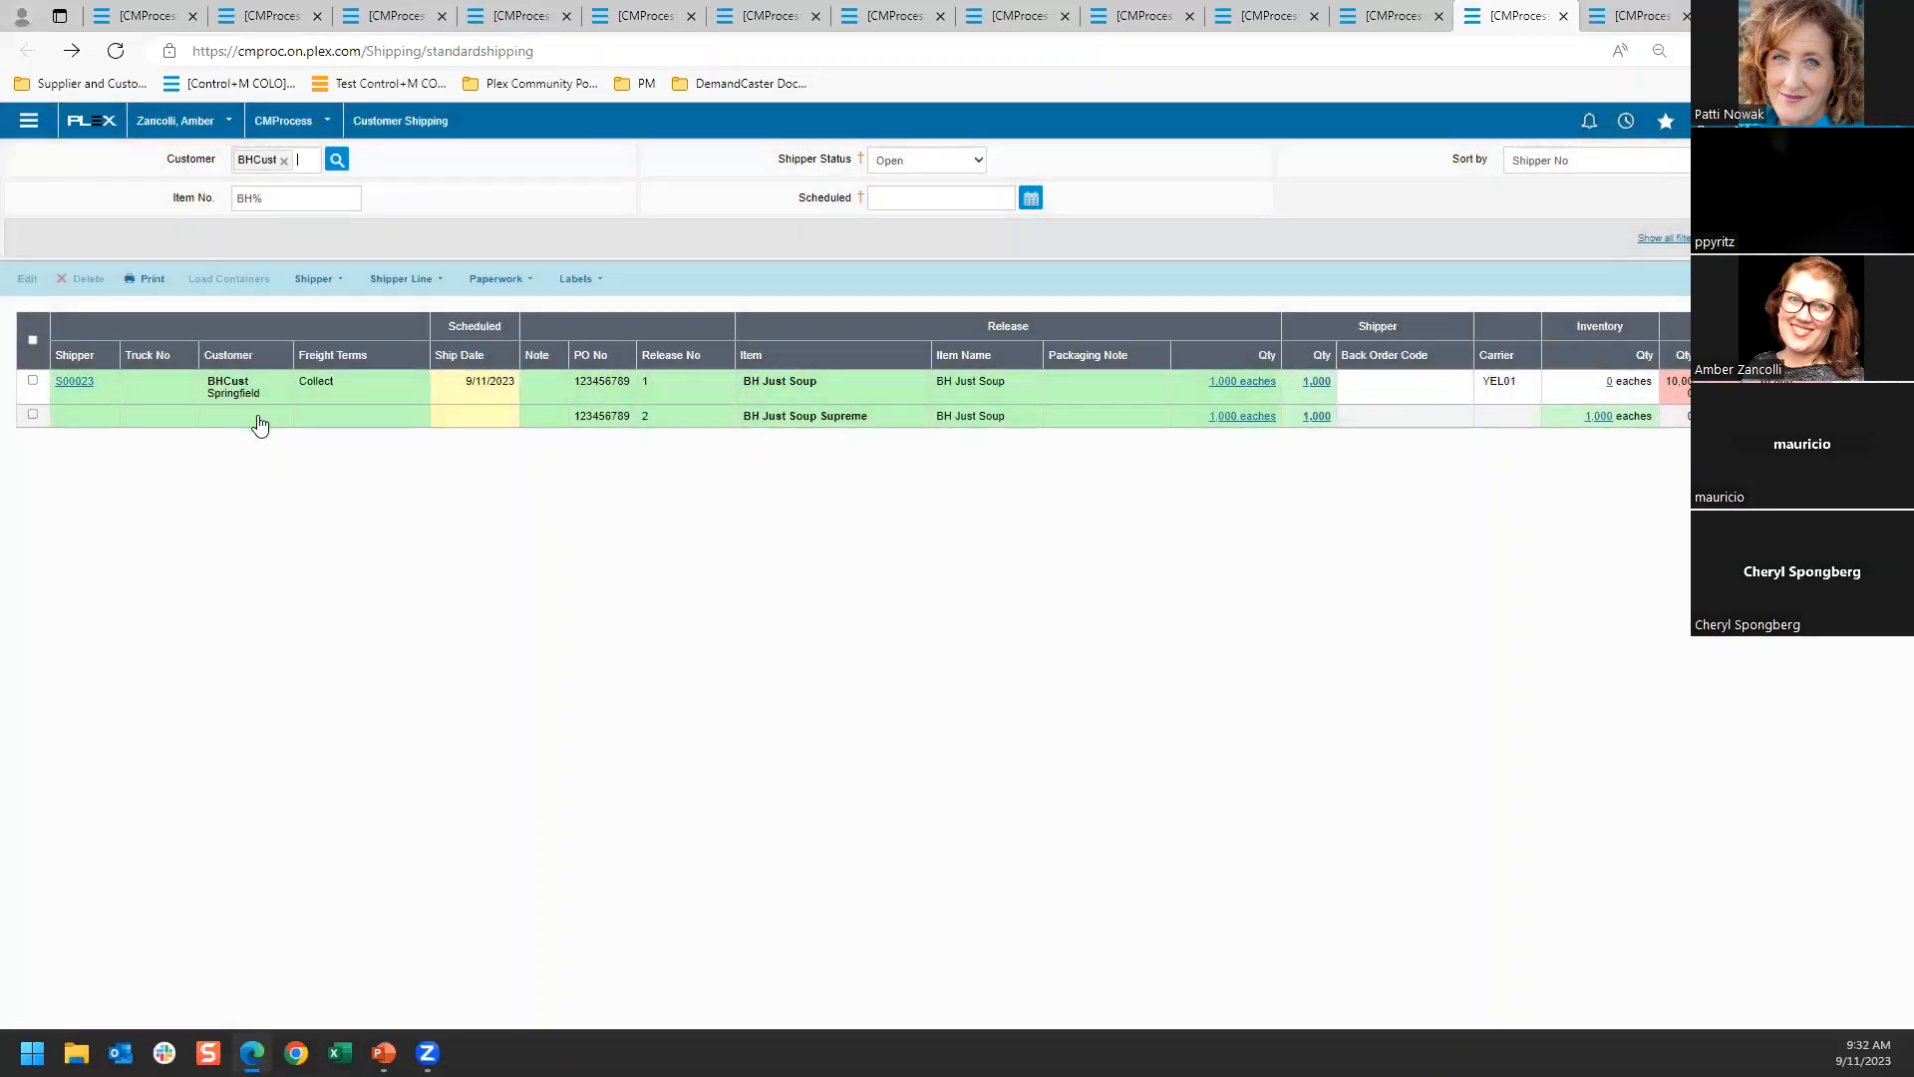
{"action": "left_click", "coordinate": [258, 416]}
{"action": "left_click", "coordinate": [278, 383]}
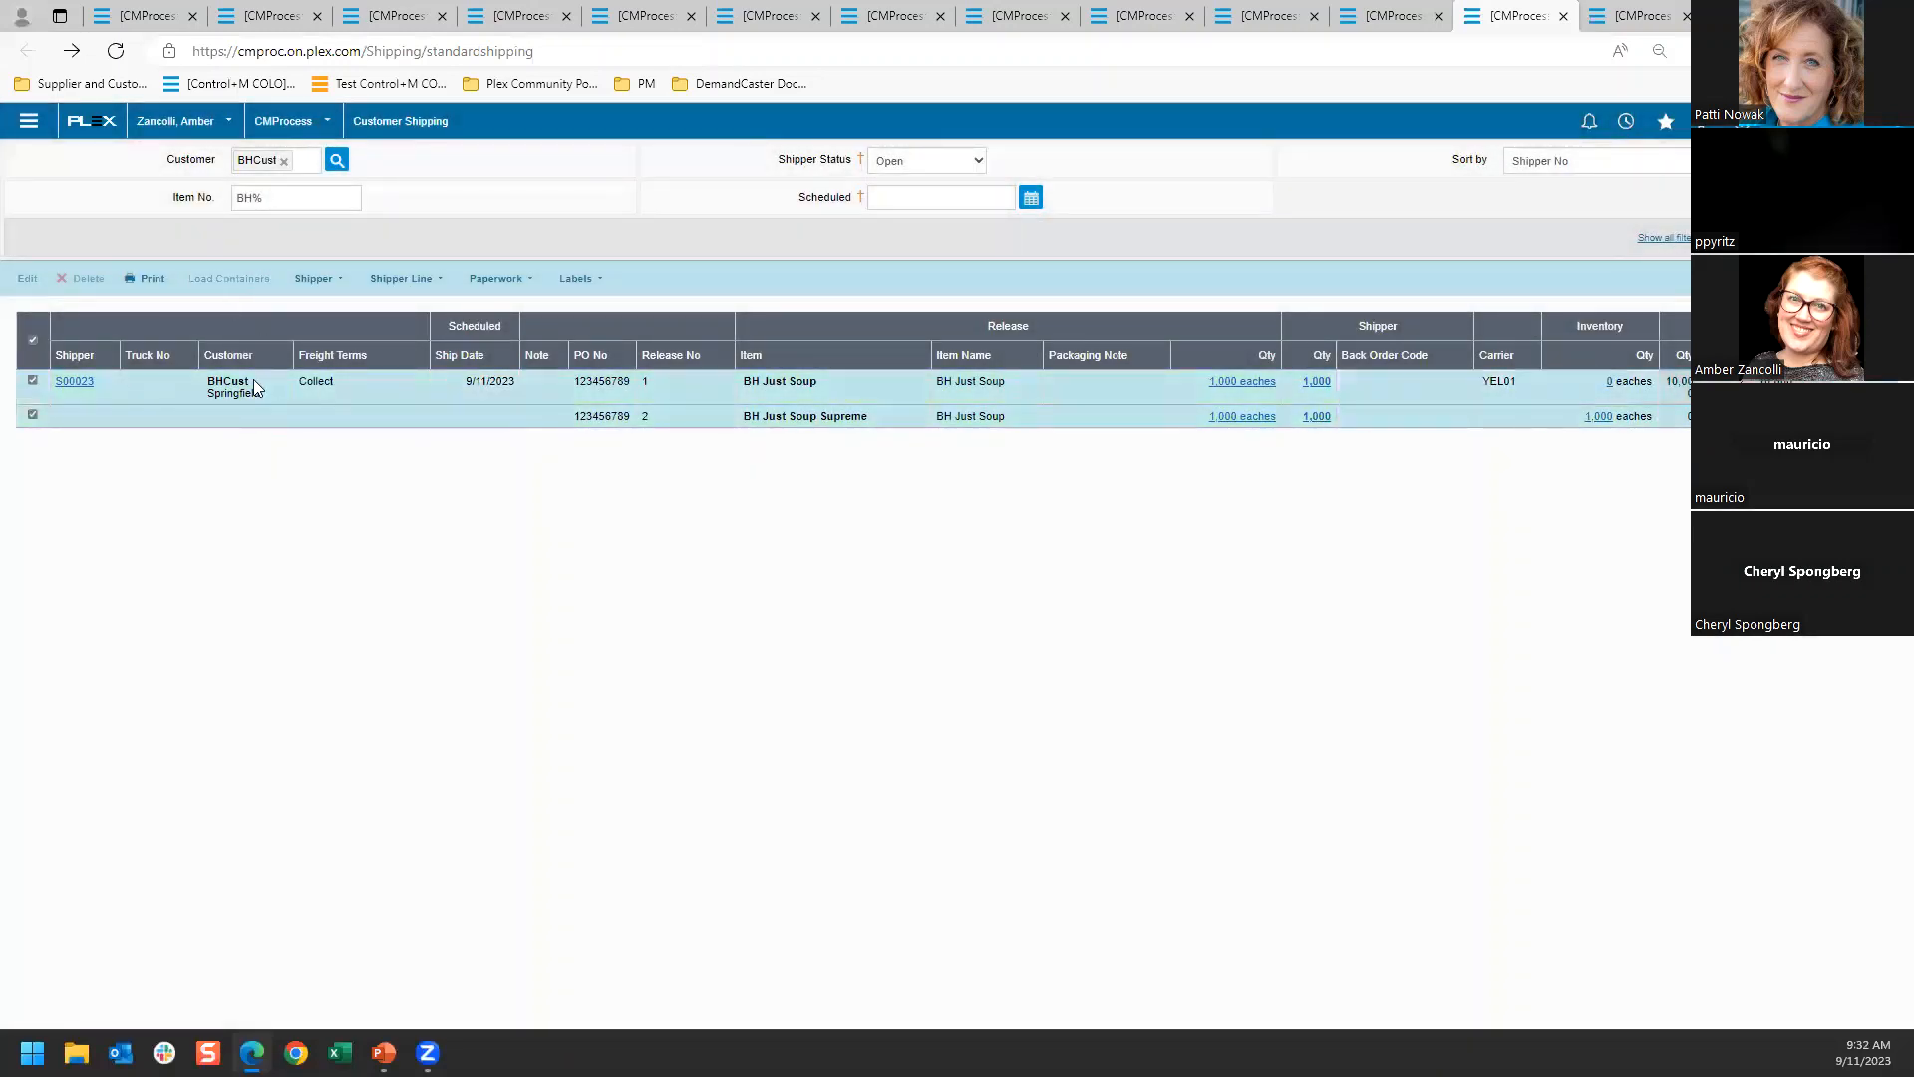
{"action": "left_click", "coordinate": [250, 420]}
{"action": "left_click", "coordinate": [263, 287]}
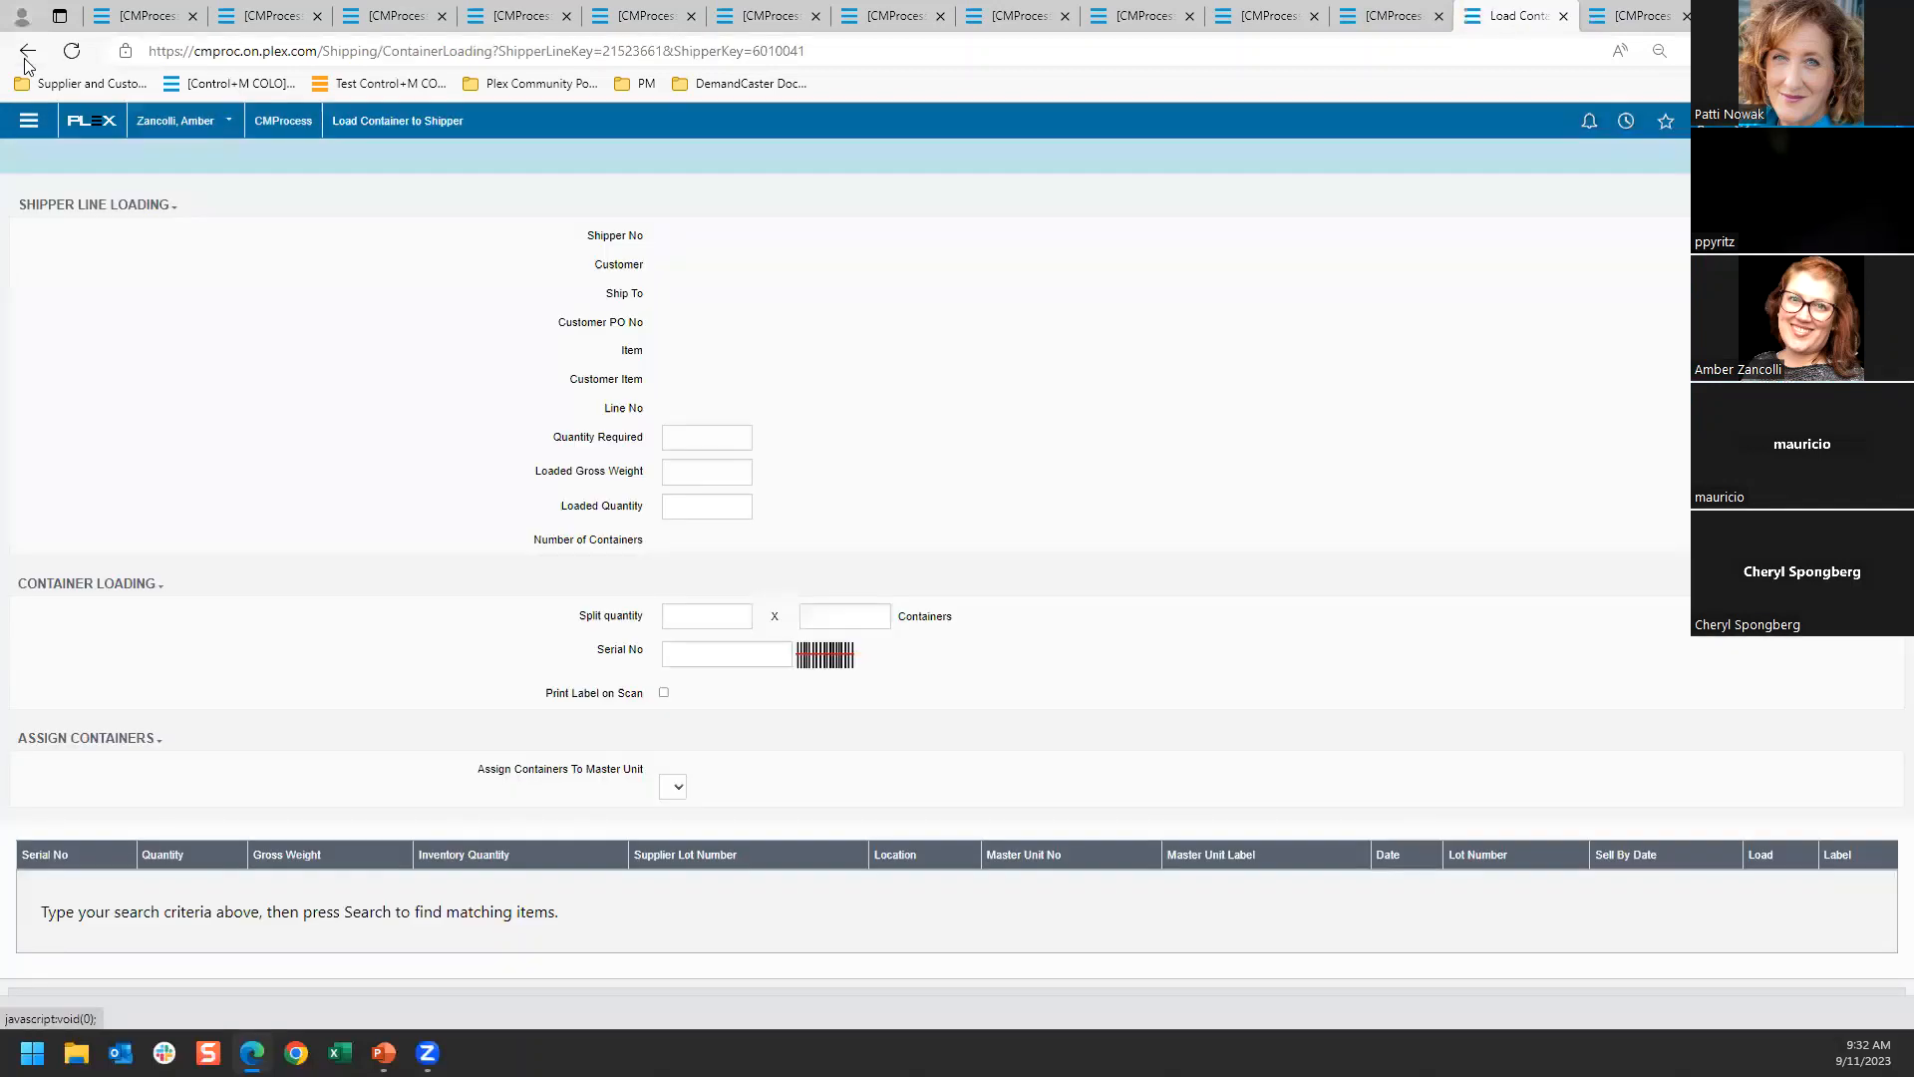
{"action": "left_click", "coordinate": [26, 53]}
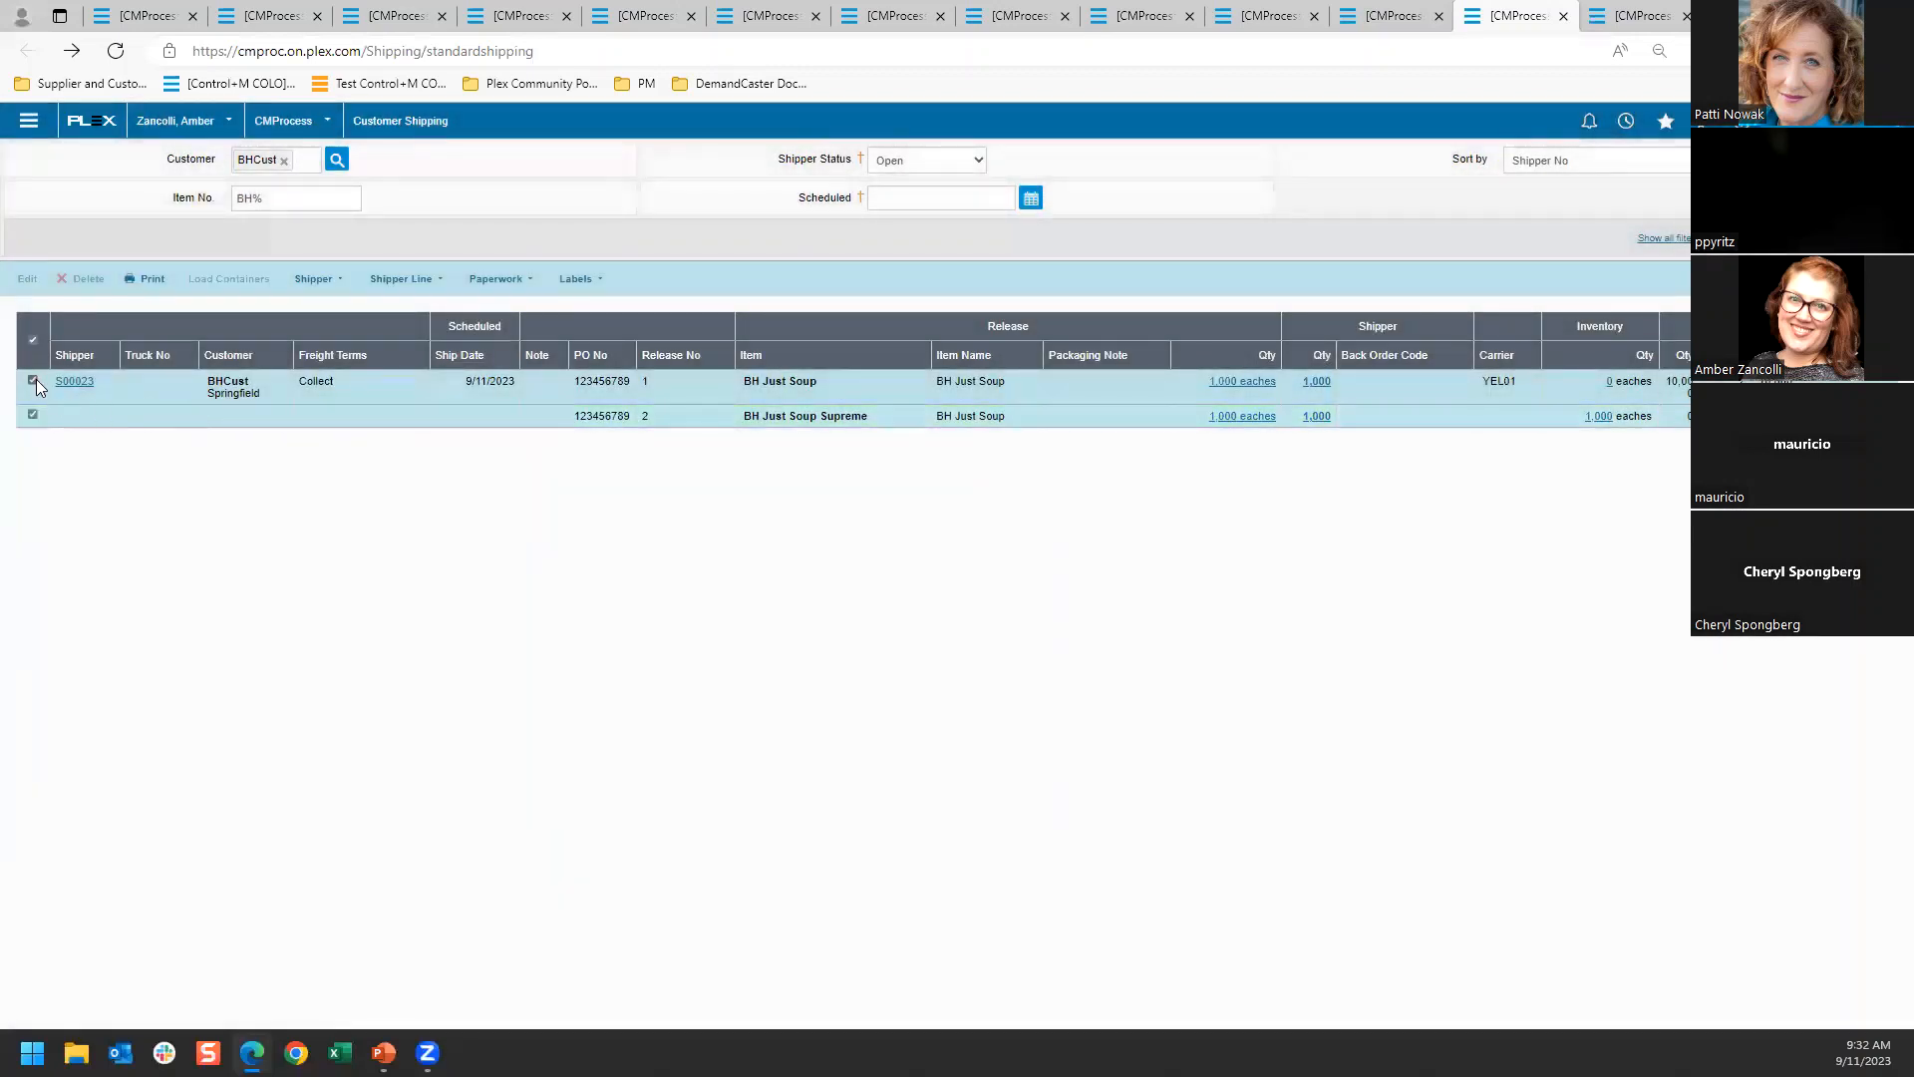
{"action": "left_click", "coordinate": [34, 381]}
{"action": "left_click", "coordinate": [228, 279]}
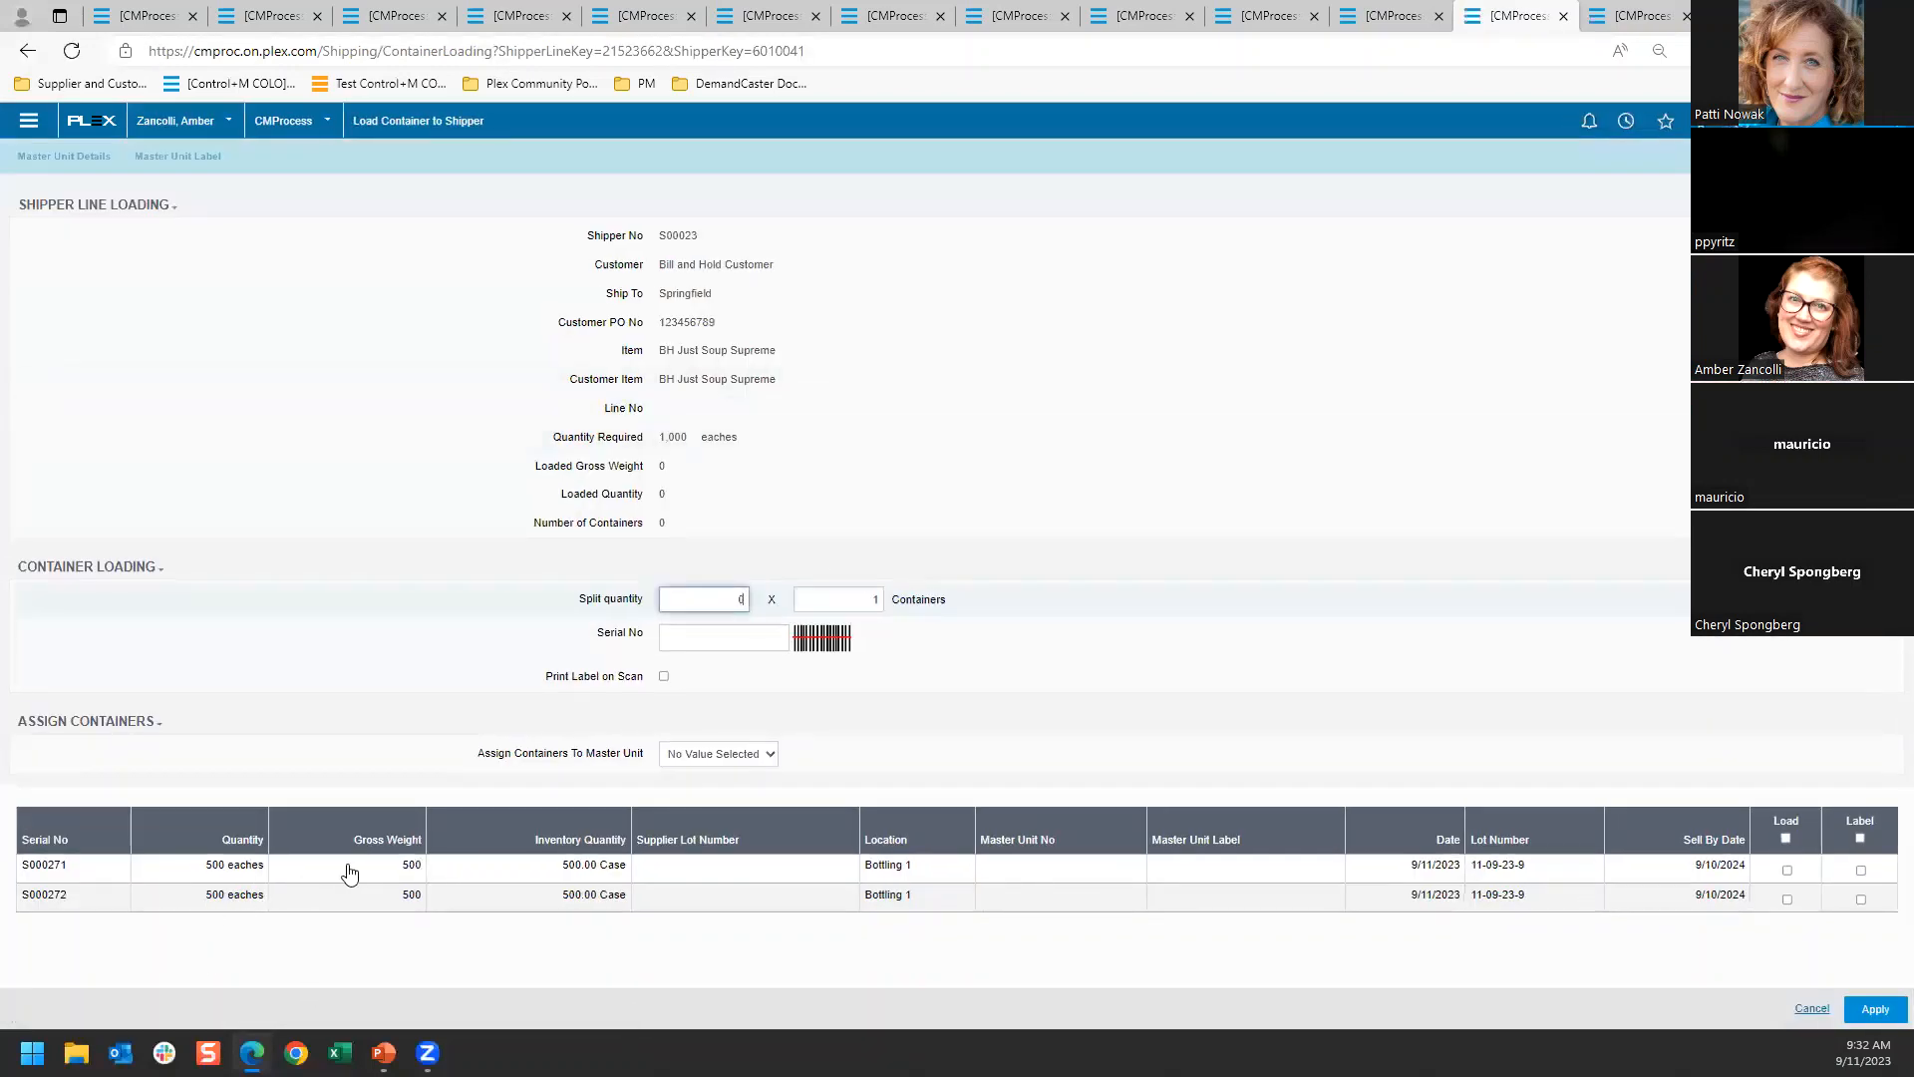
{"action": "left_click", "coordinate": [1785, 839]}
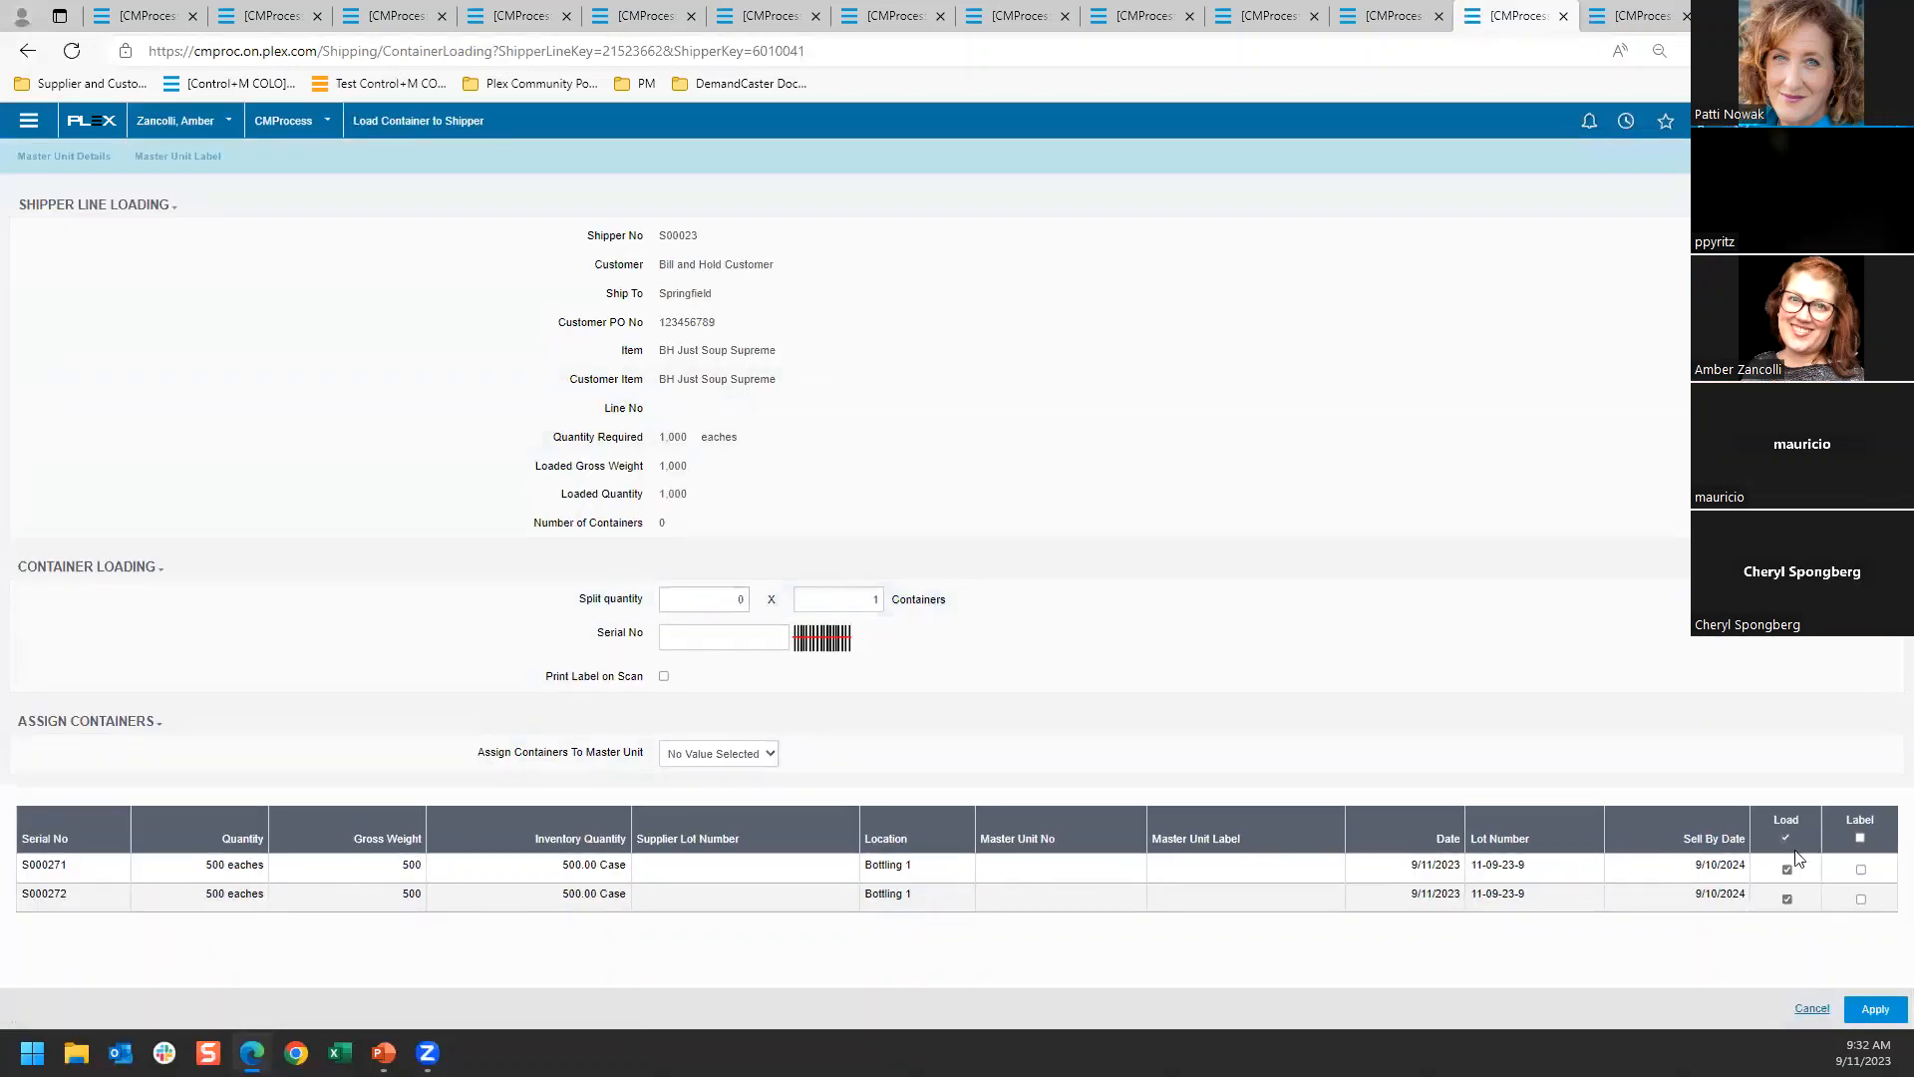
{"action": "left_click", "coordinate": [1874, 1009]}
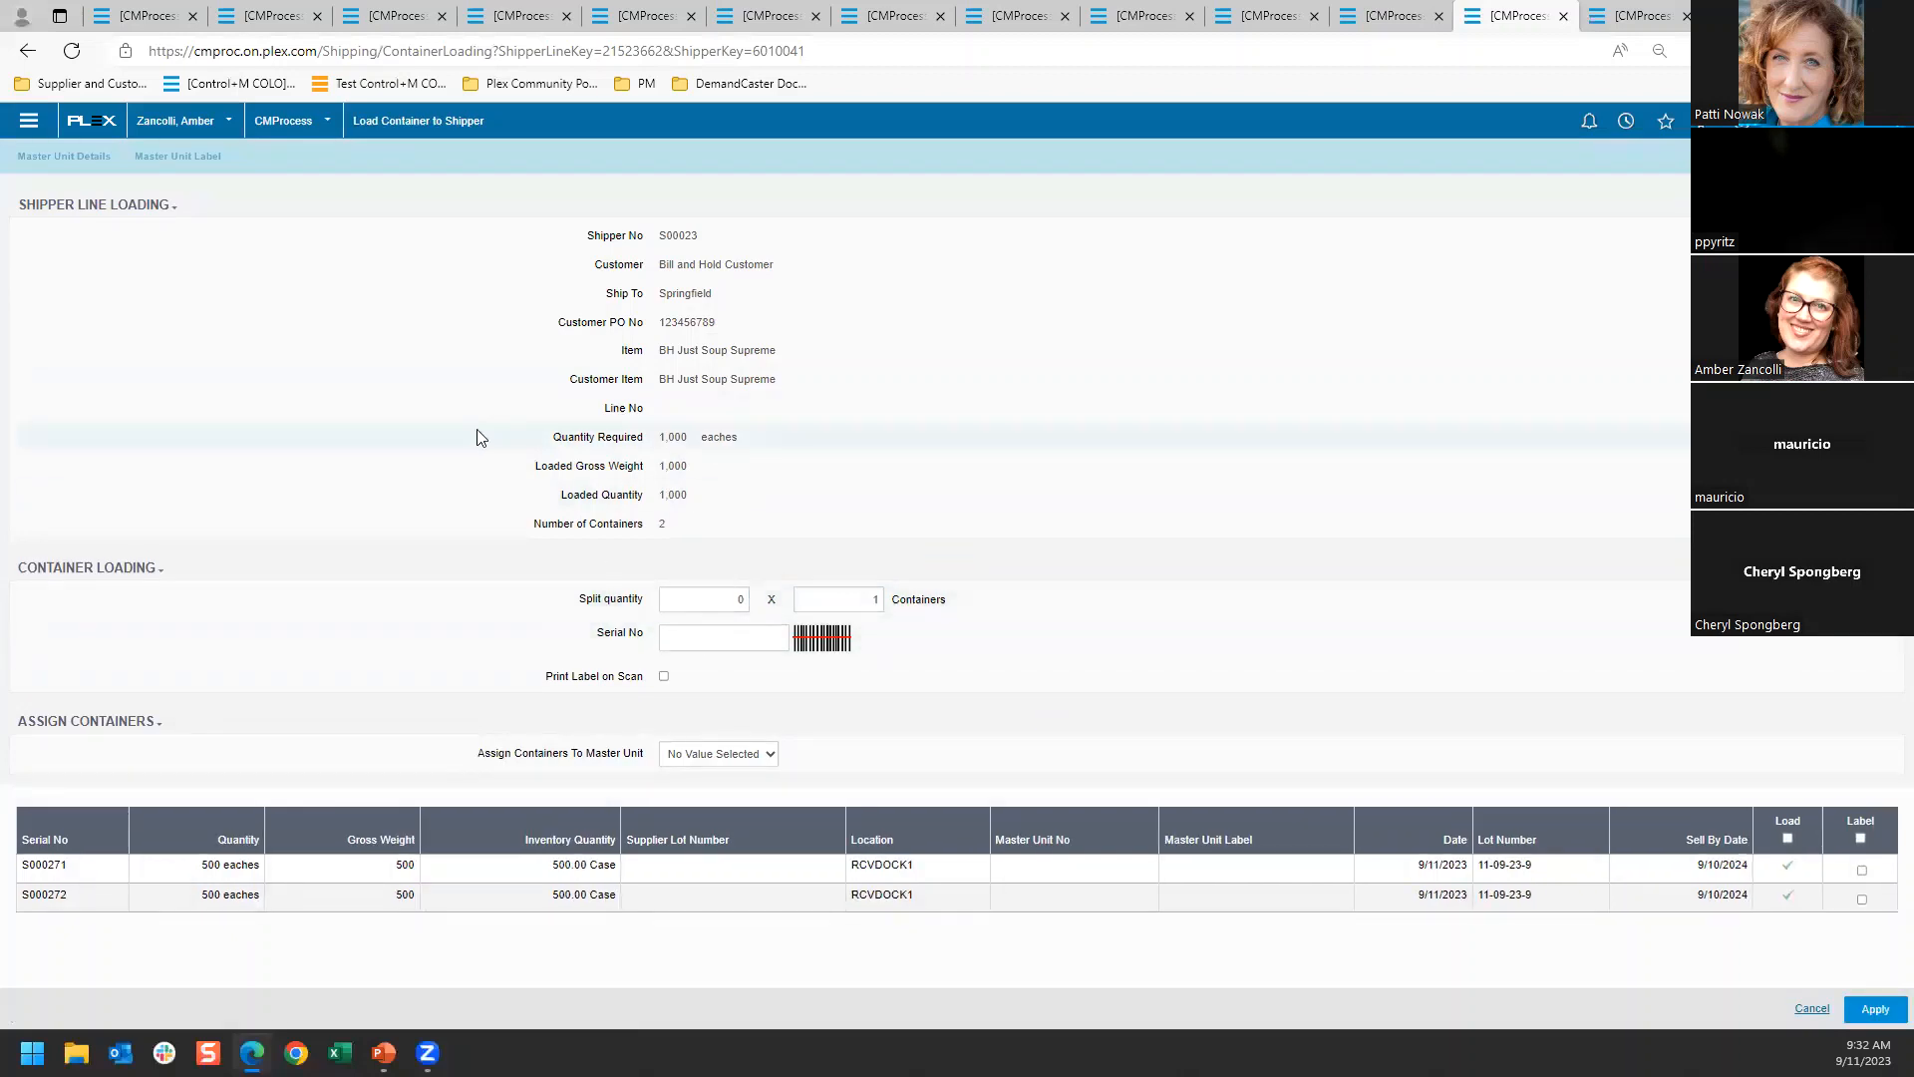
{"action": "left_click", "coordinate": [27, 49]}
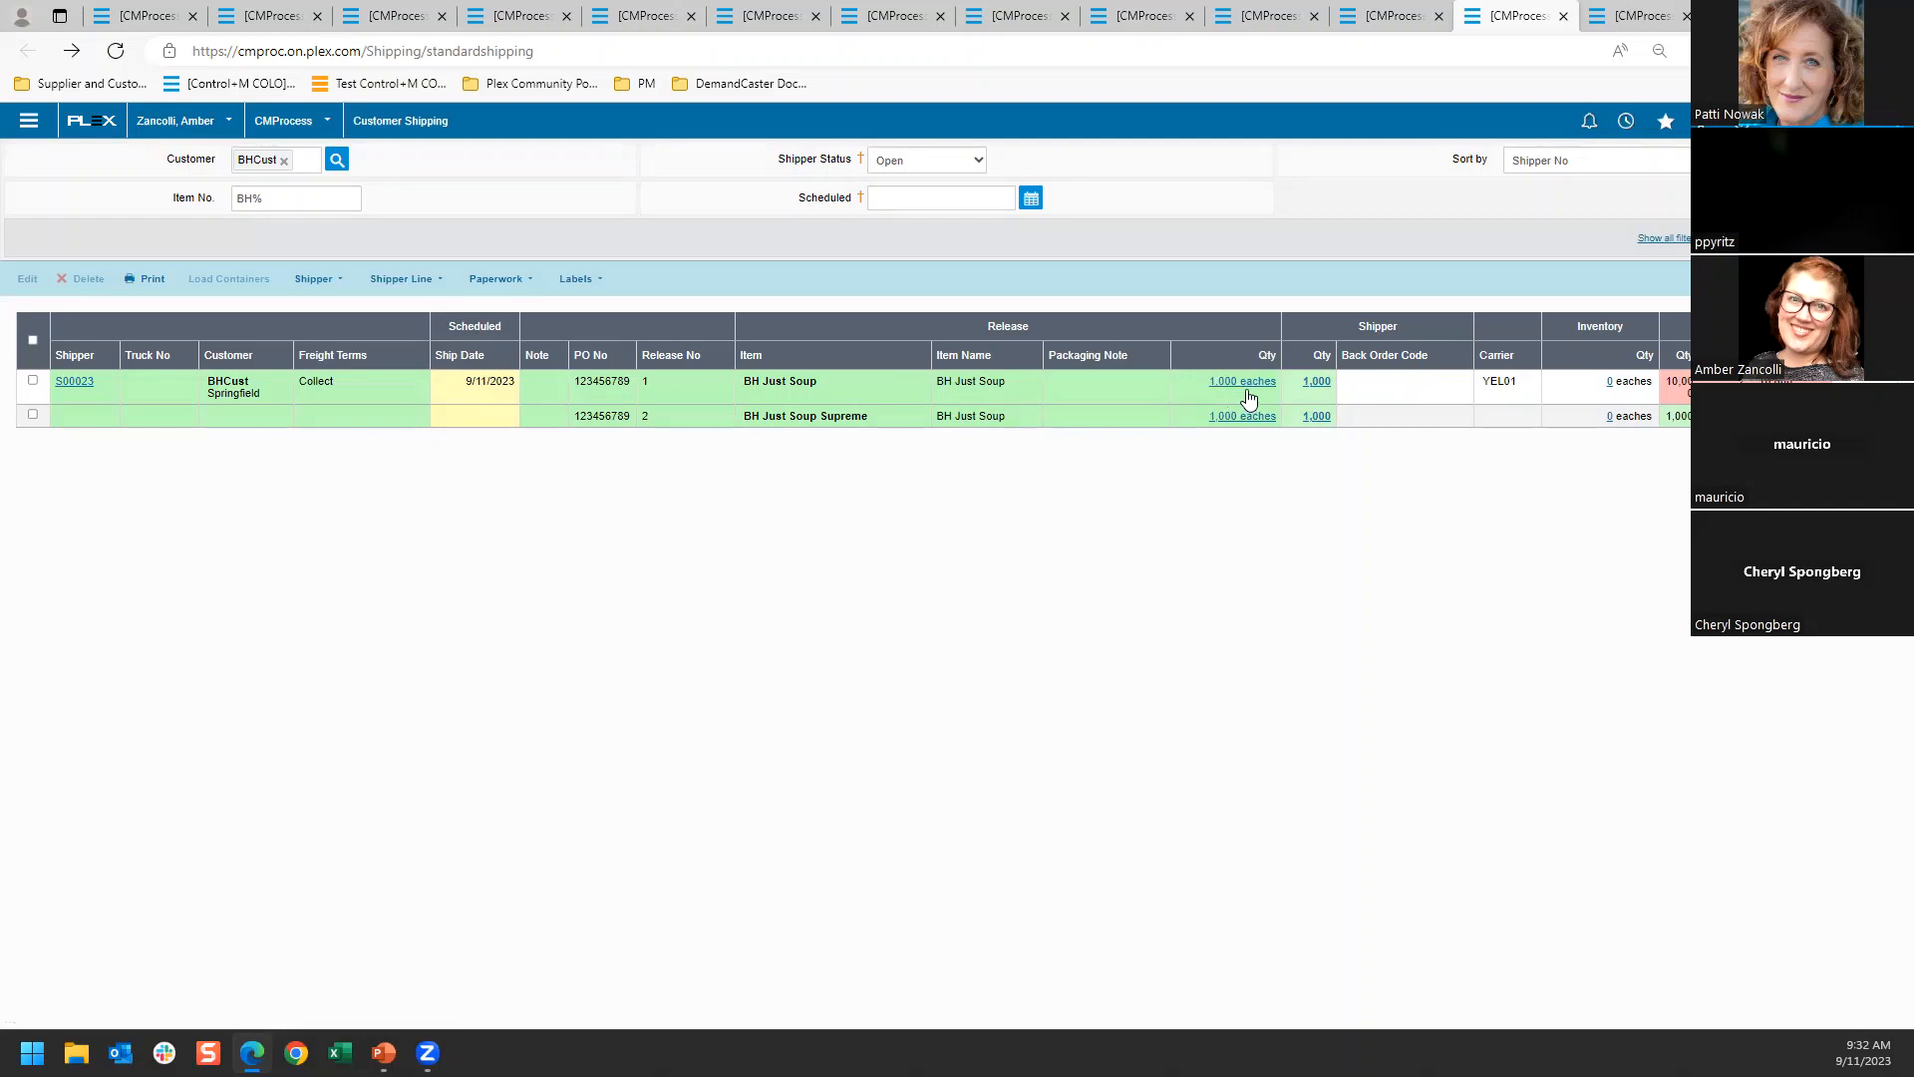
{"action": "left_click", "coordinate": [1306, 381]}
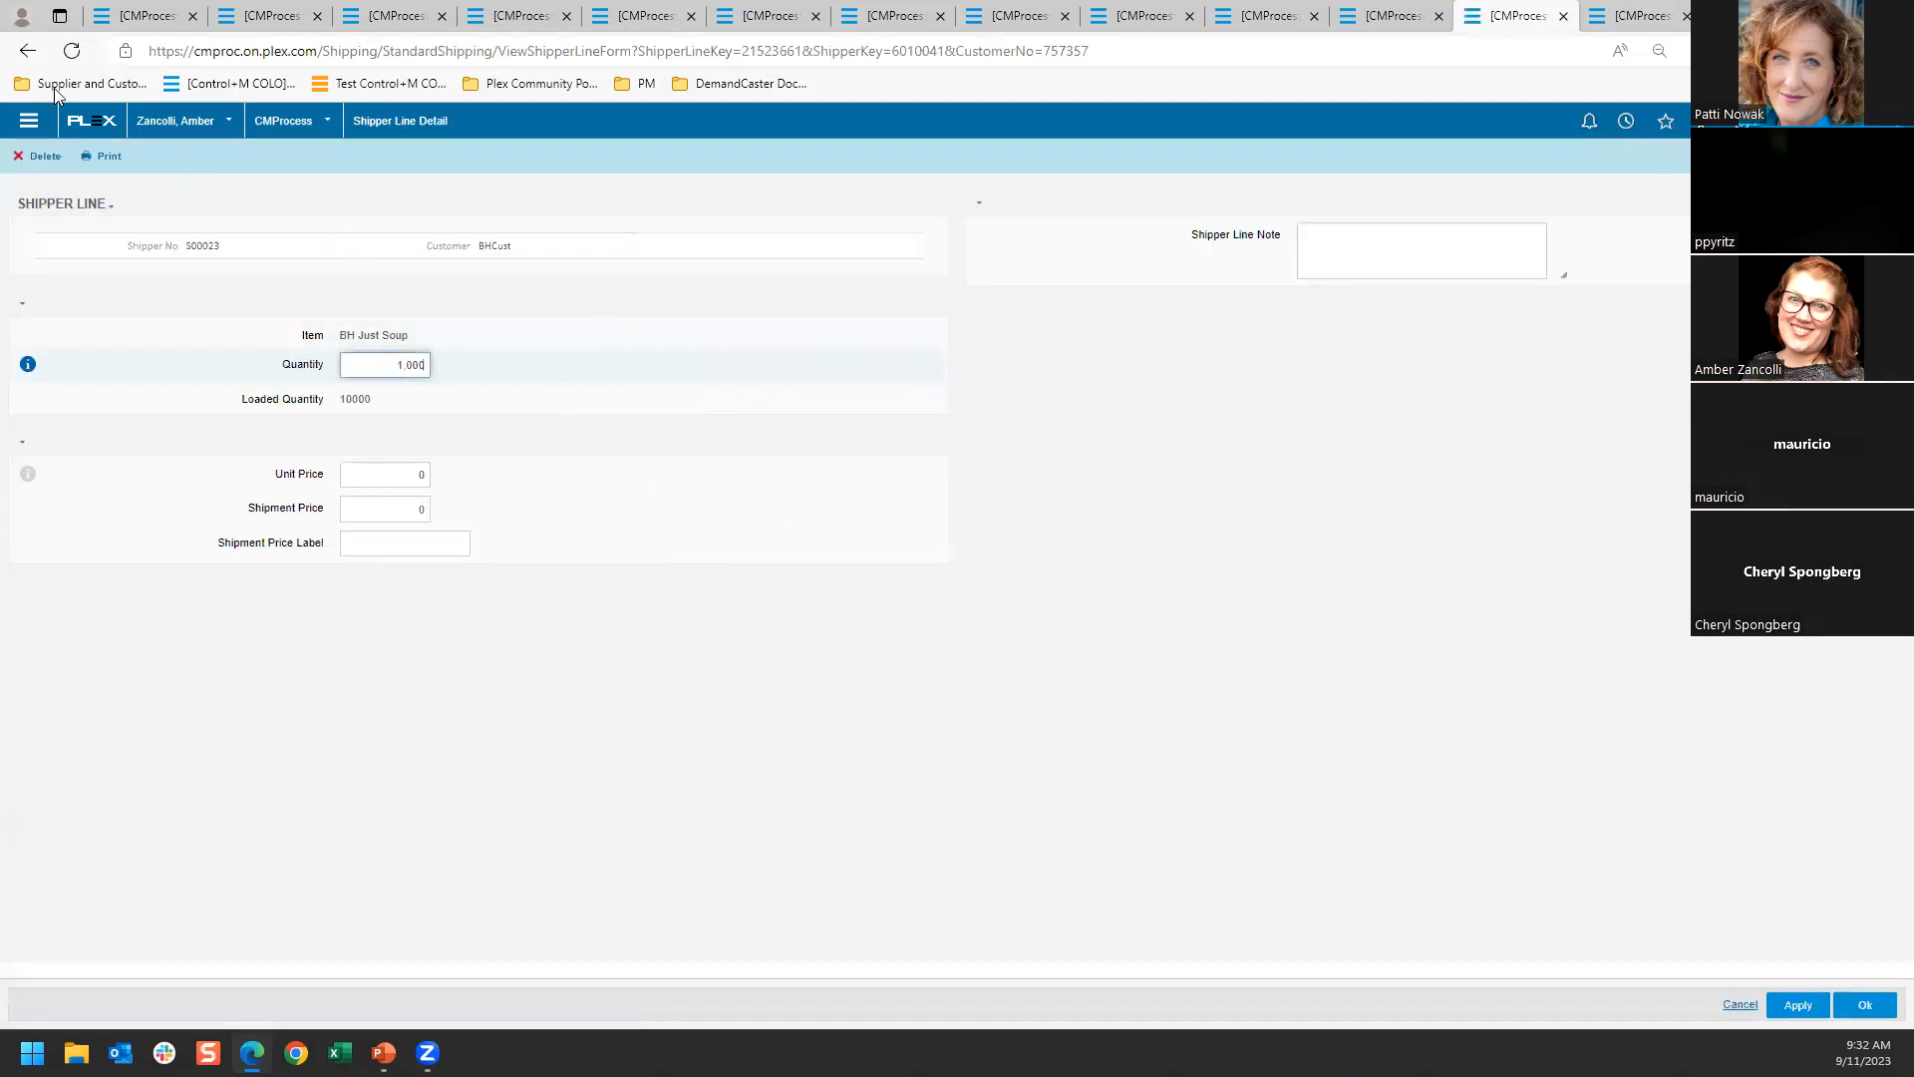
{"action": "left_click", "coordinate": [30, 53]}
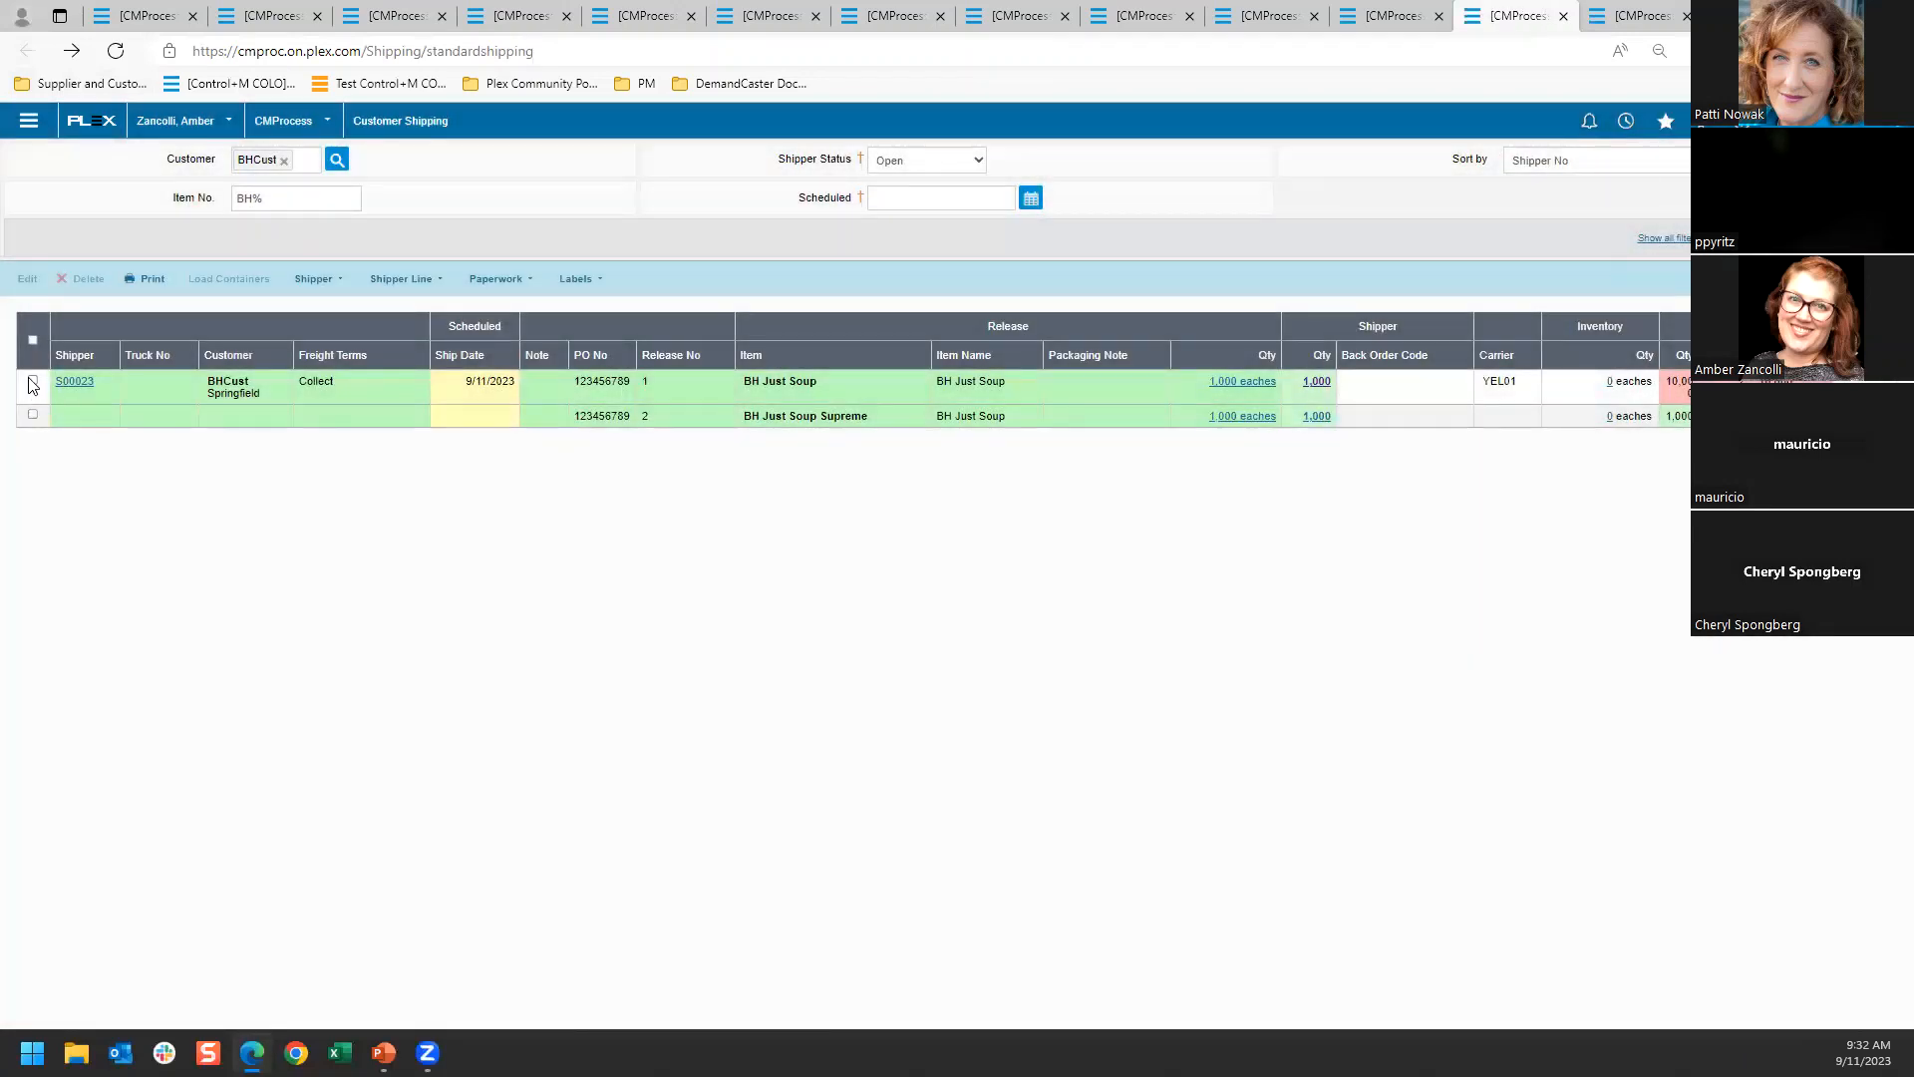
{"action": "left_click", "coordinate": [33, 384]}
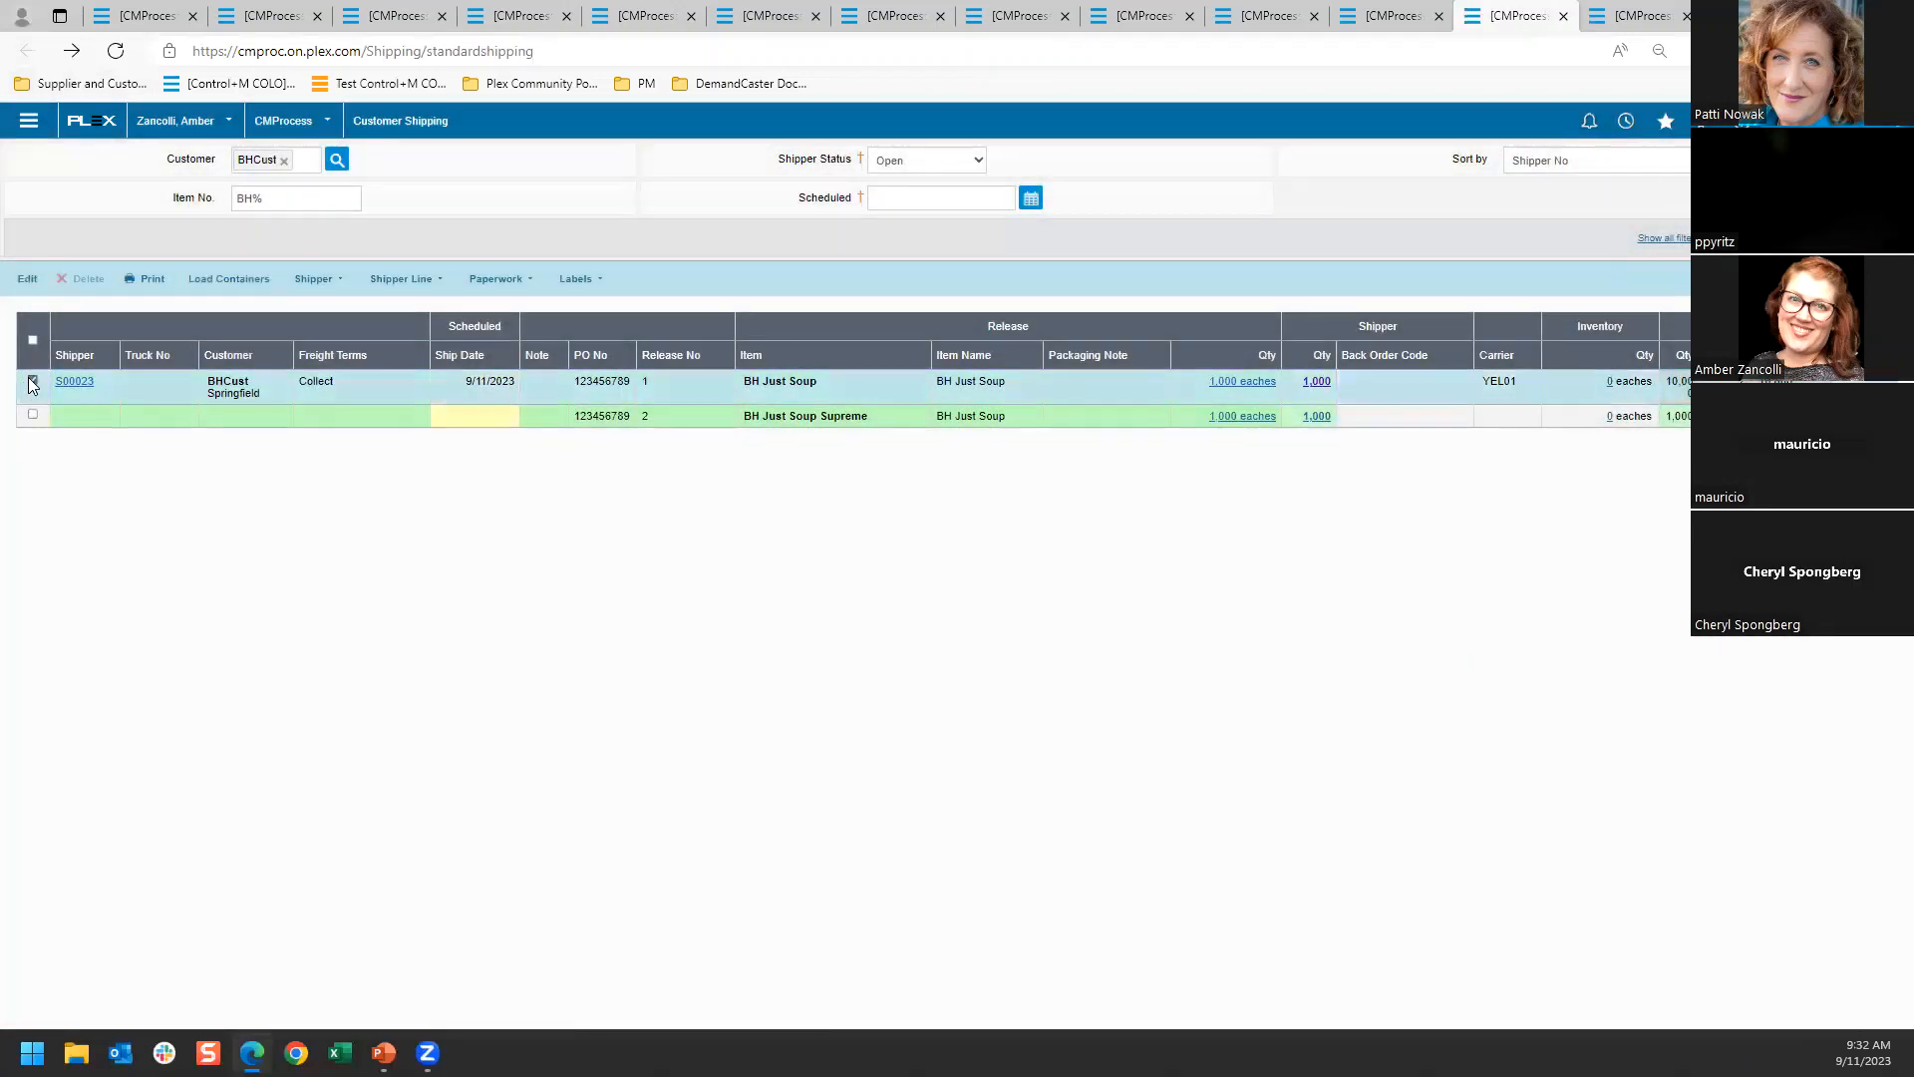
{"action": "left_click", "coordinate": [322, 284]}
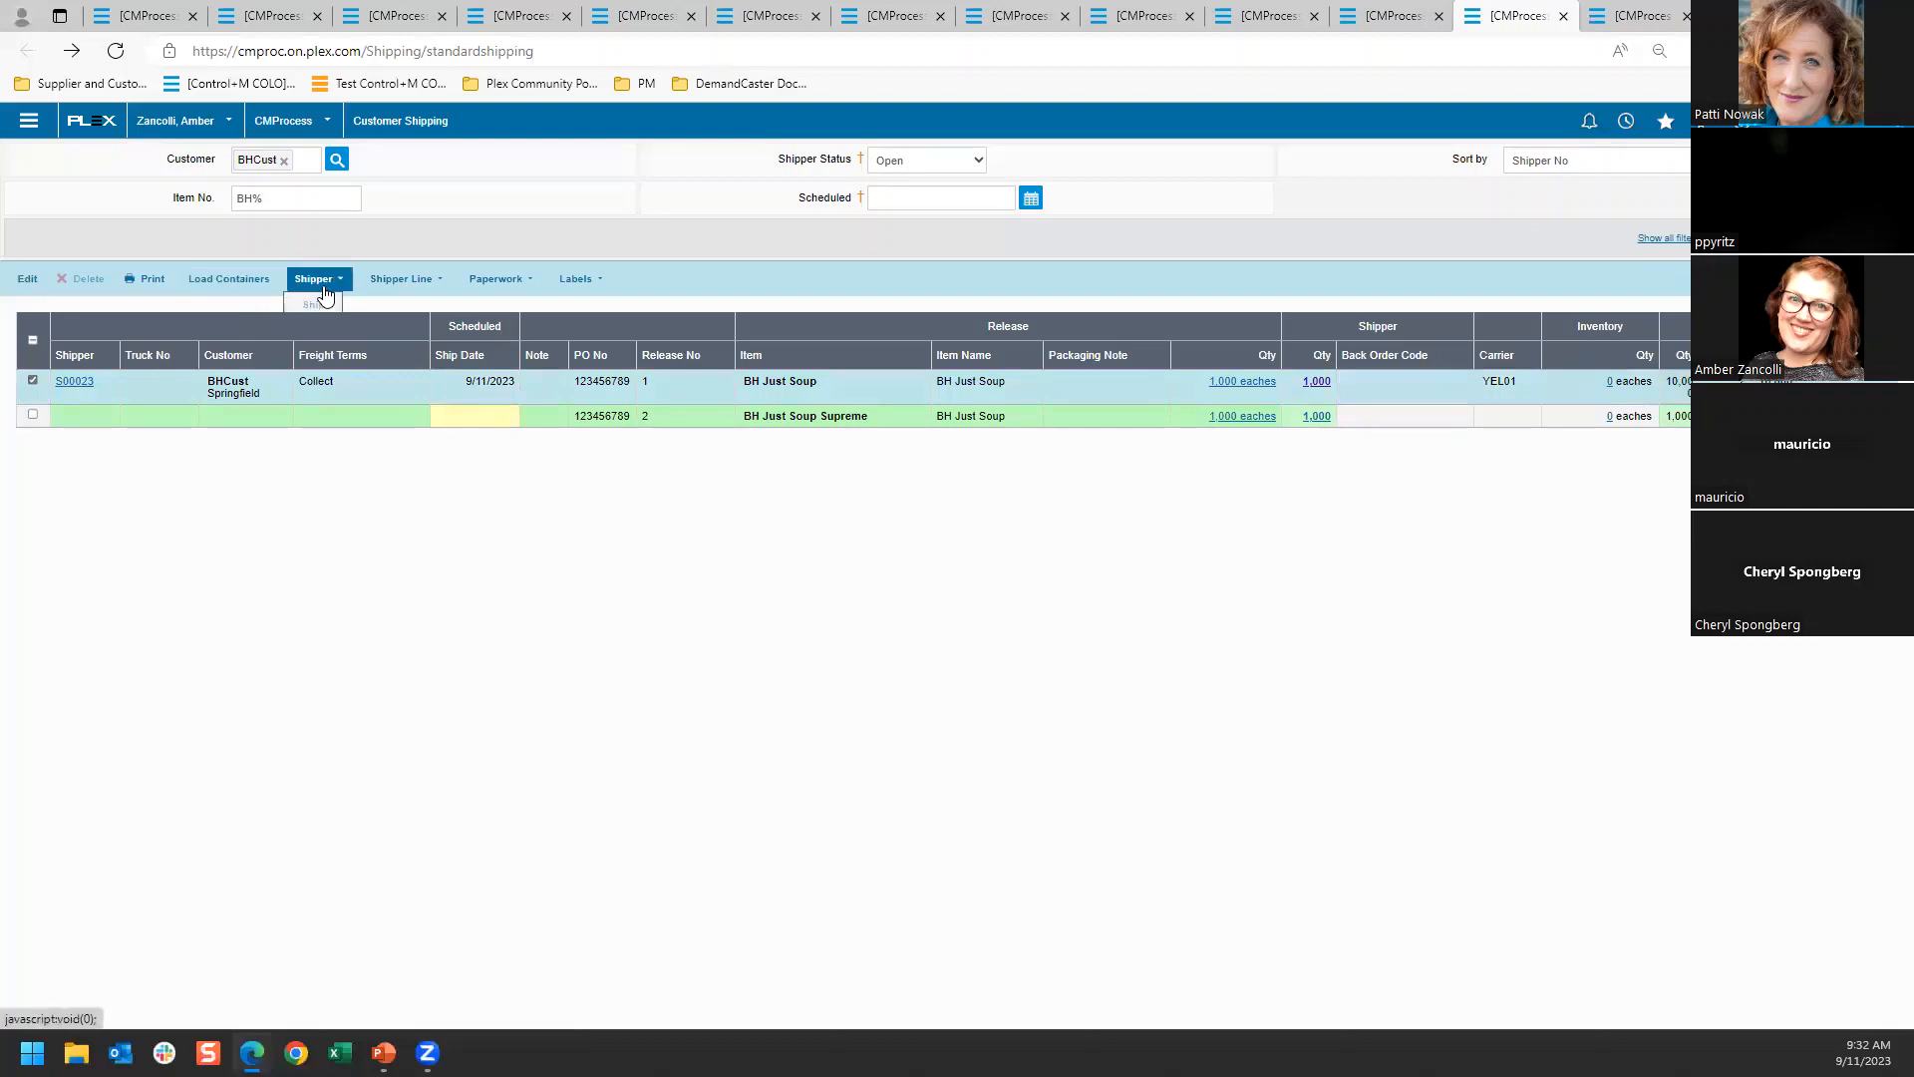
Unload BH Just Soup containers S000269 and S000270 from BHCust's open shipper in its shipper detail
{"action": "left_click", "coordinate": [64, 382]}
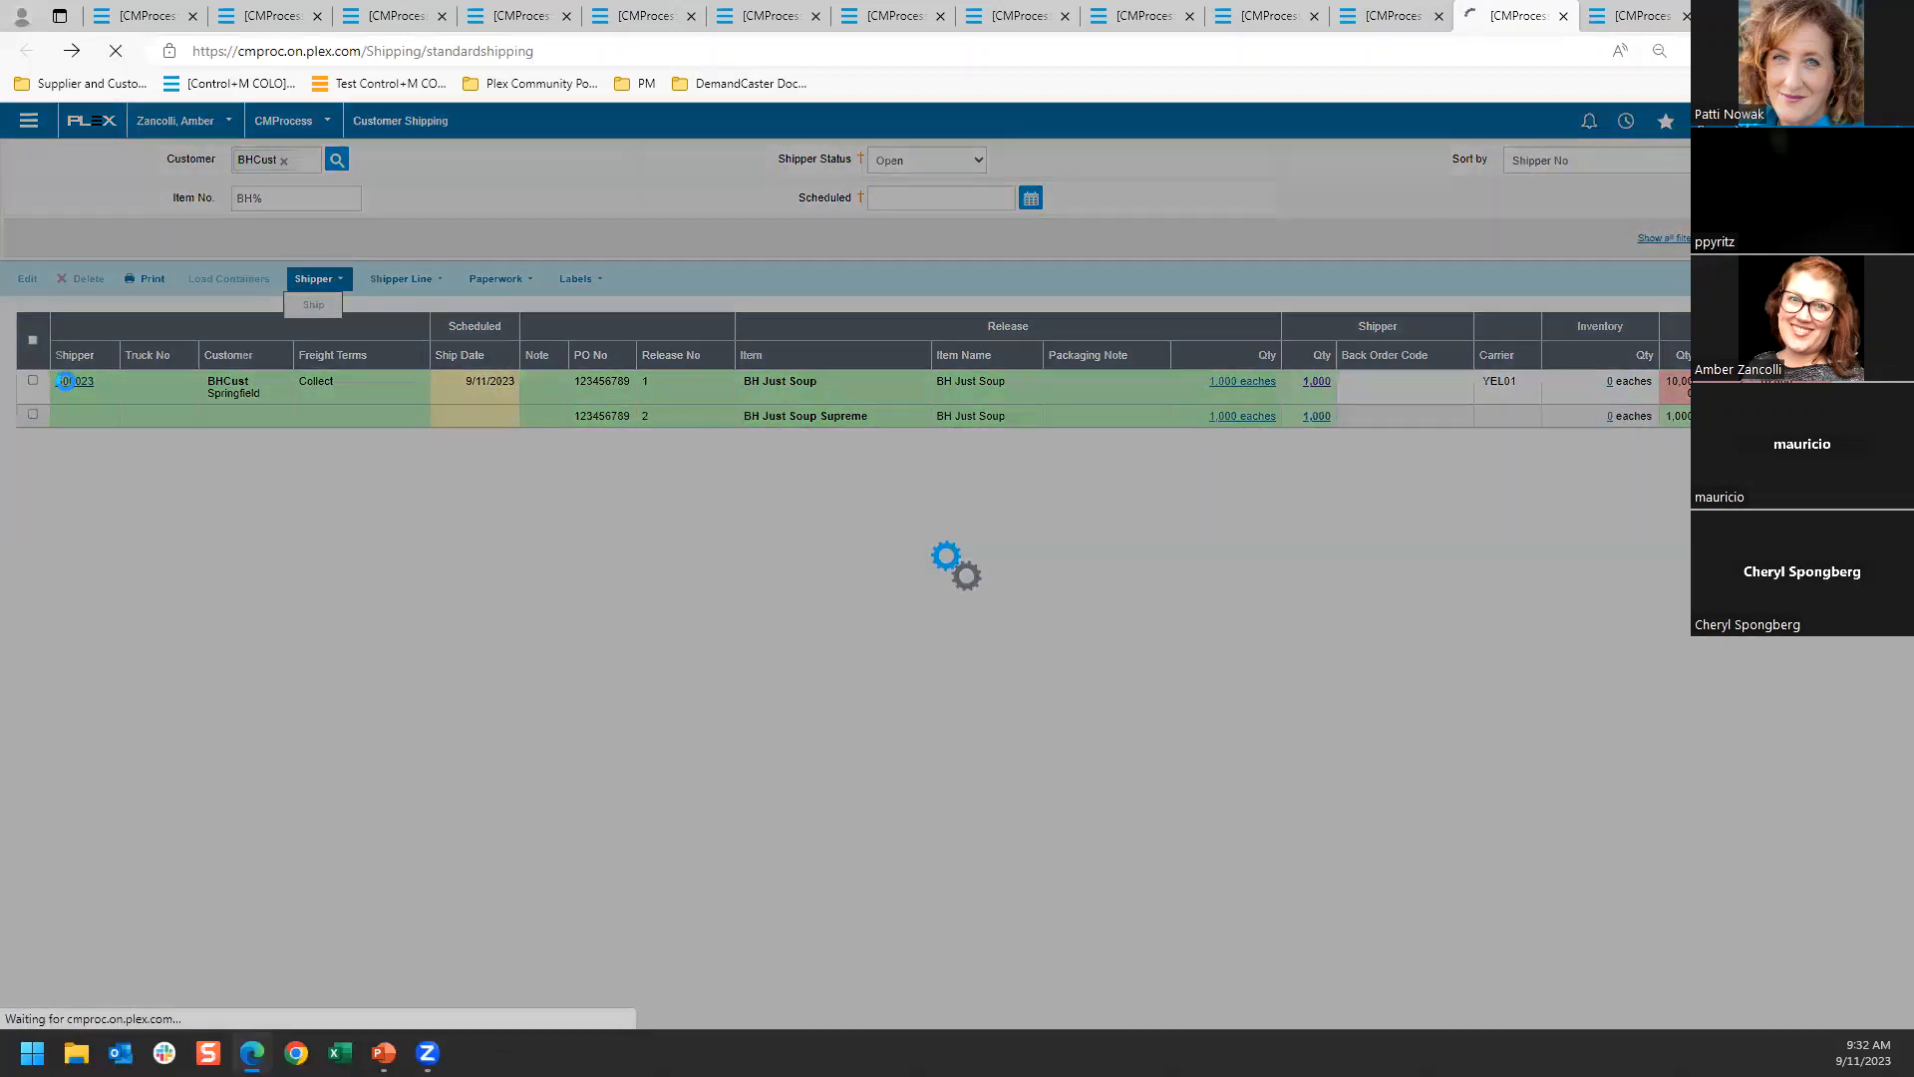
{"action": "scroll", "coordinate": [582, 611], "scroll_direction": "down", "scroll_amount": 5}
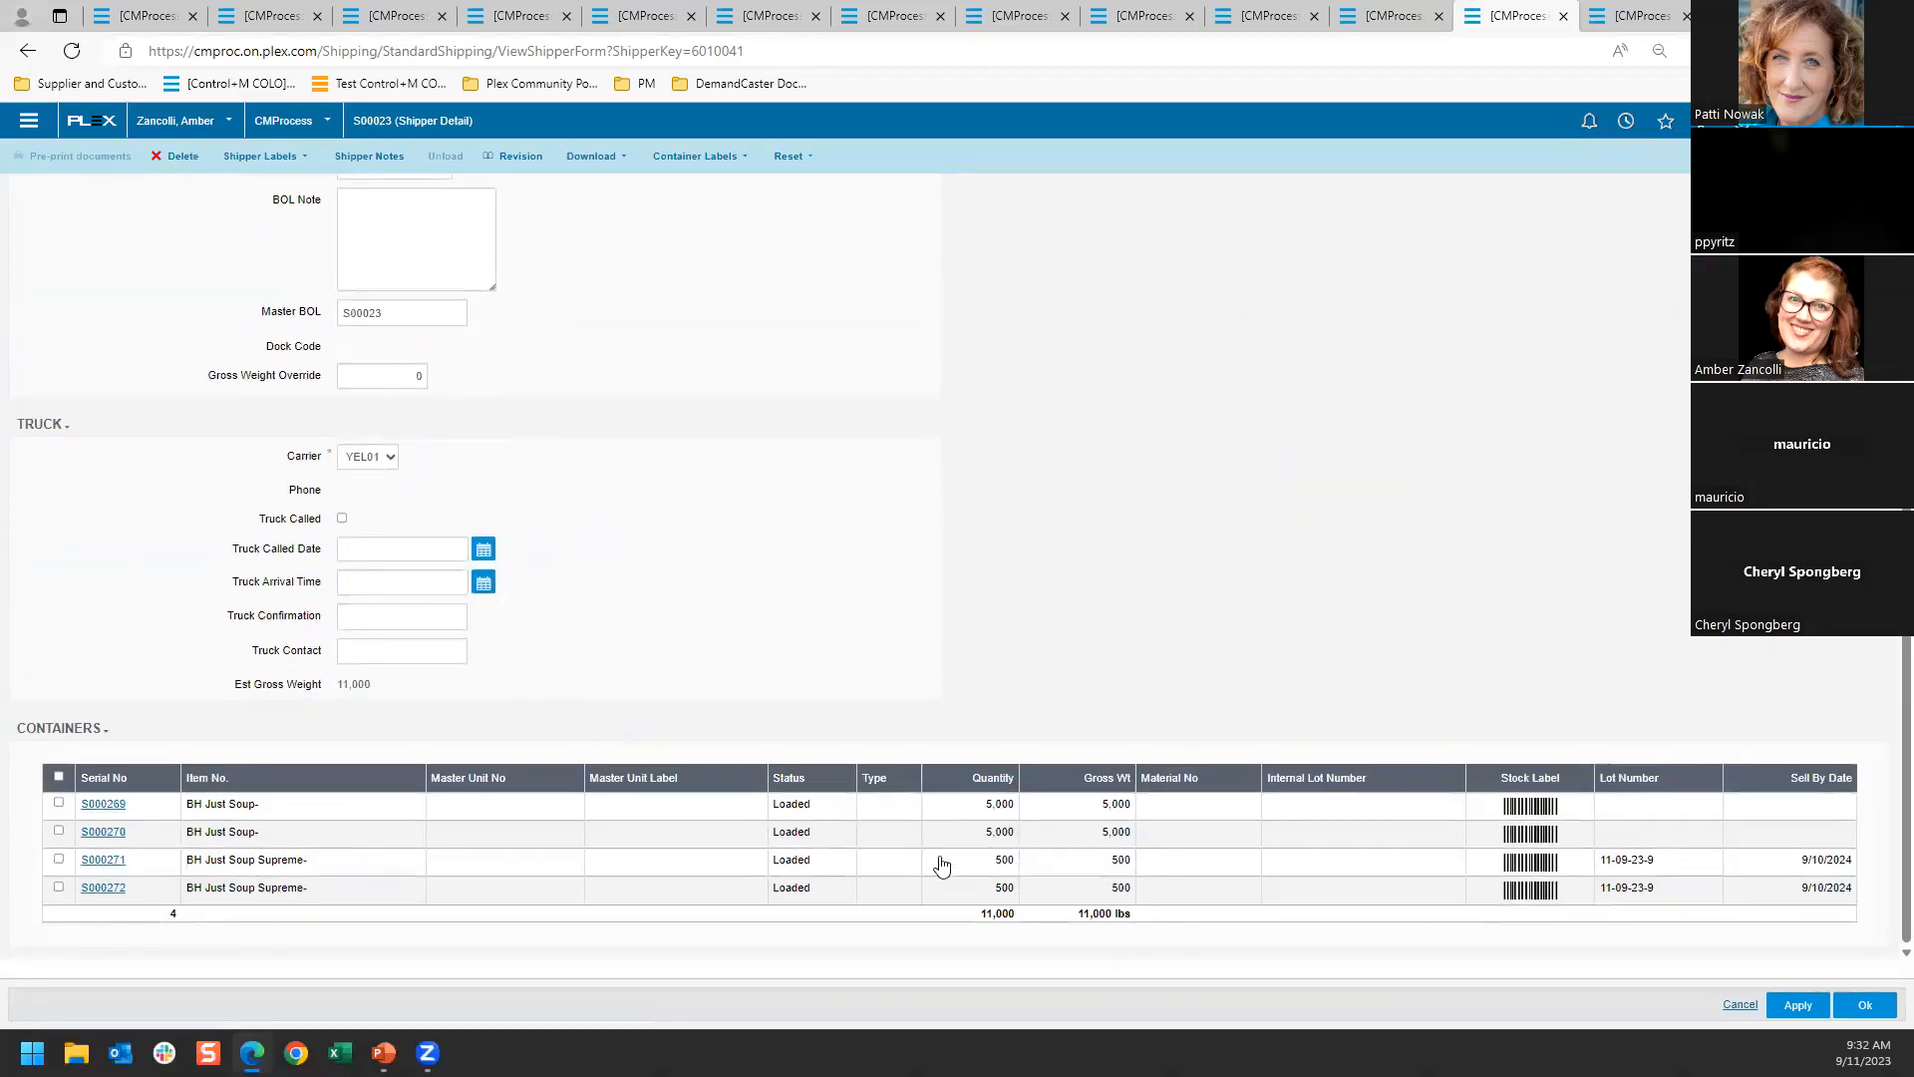
{"action": "left_click", "coordinate": [59, 827]}
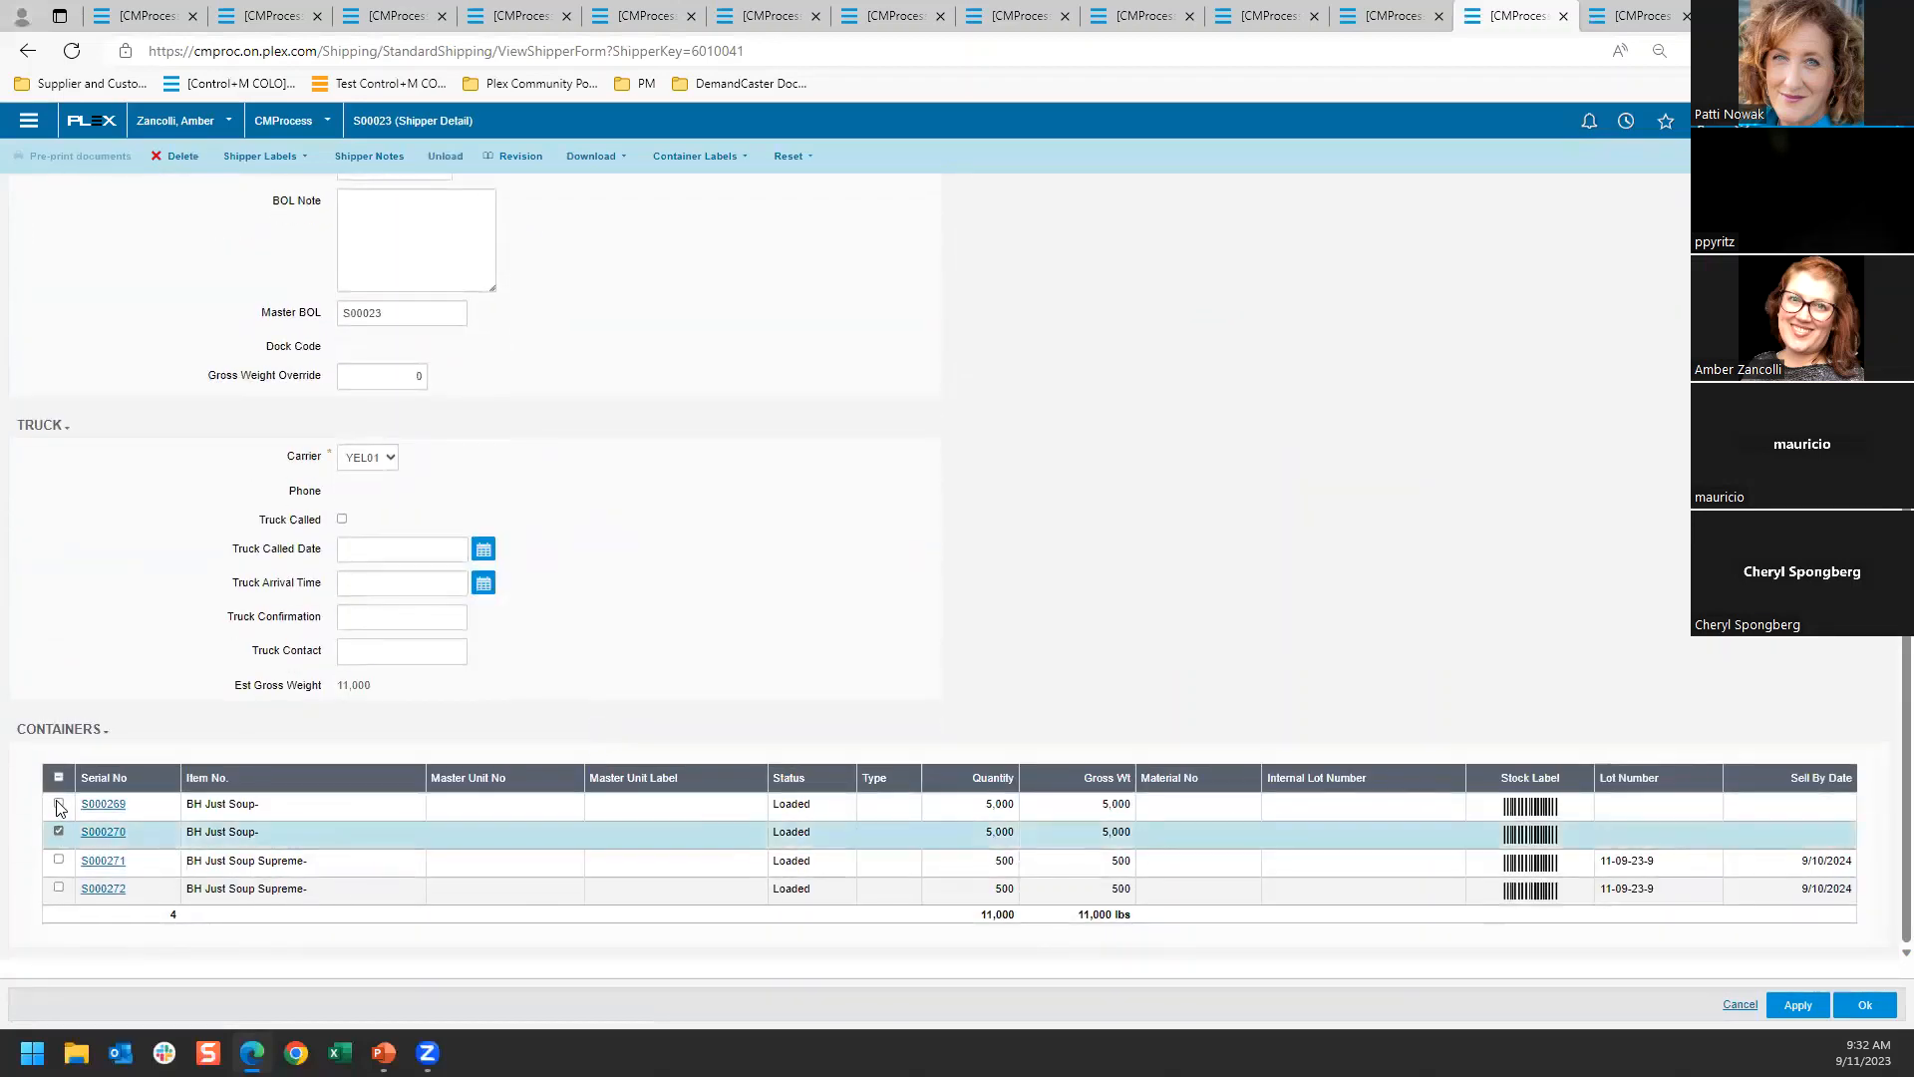
{"action": "left_click", "coordinate": [59, 804]}
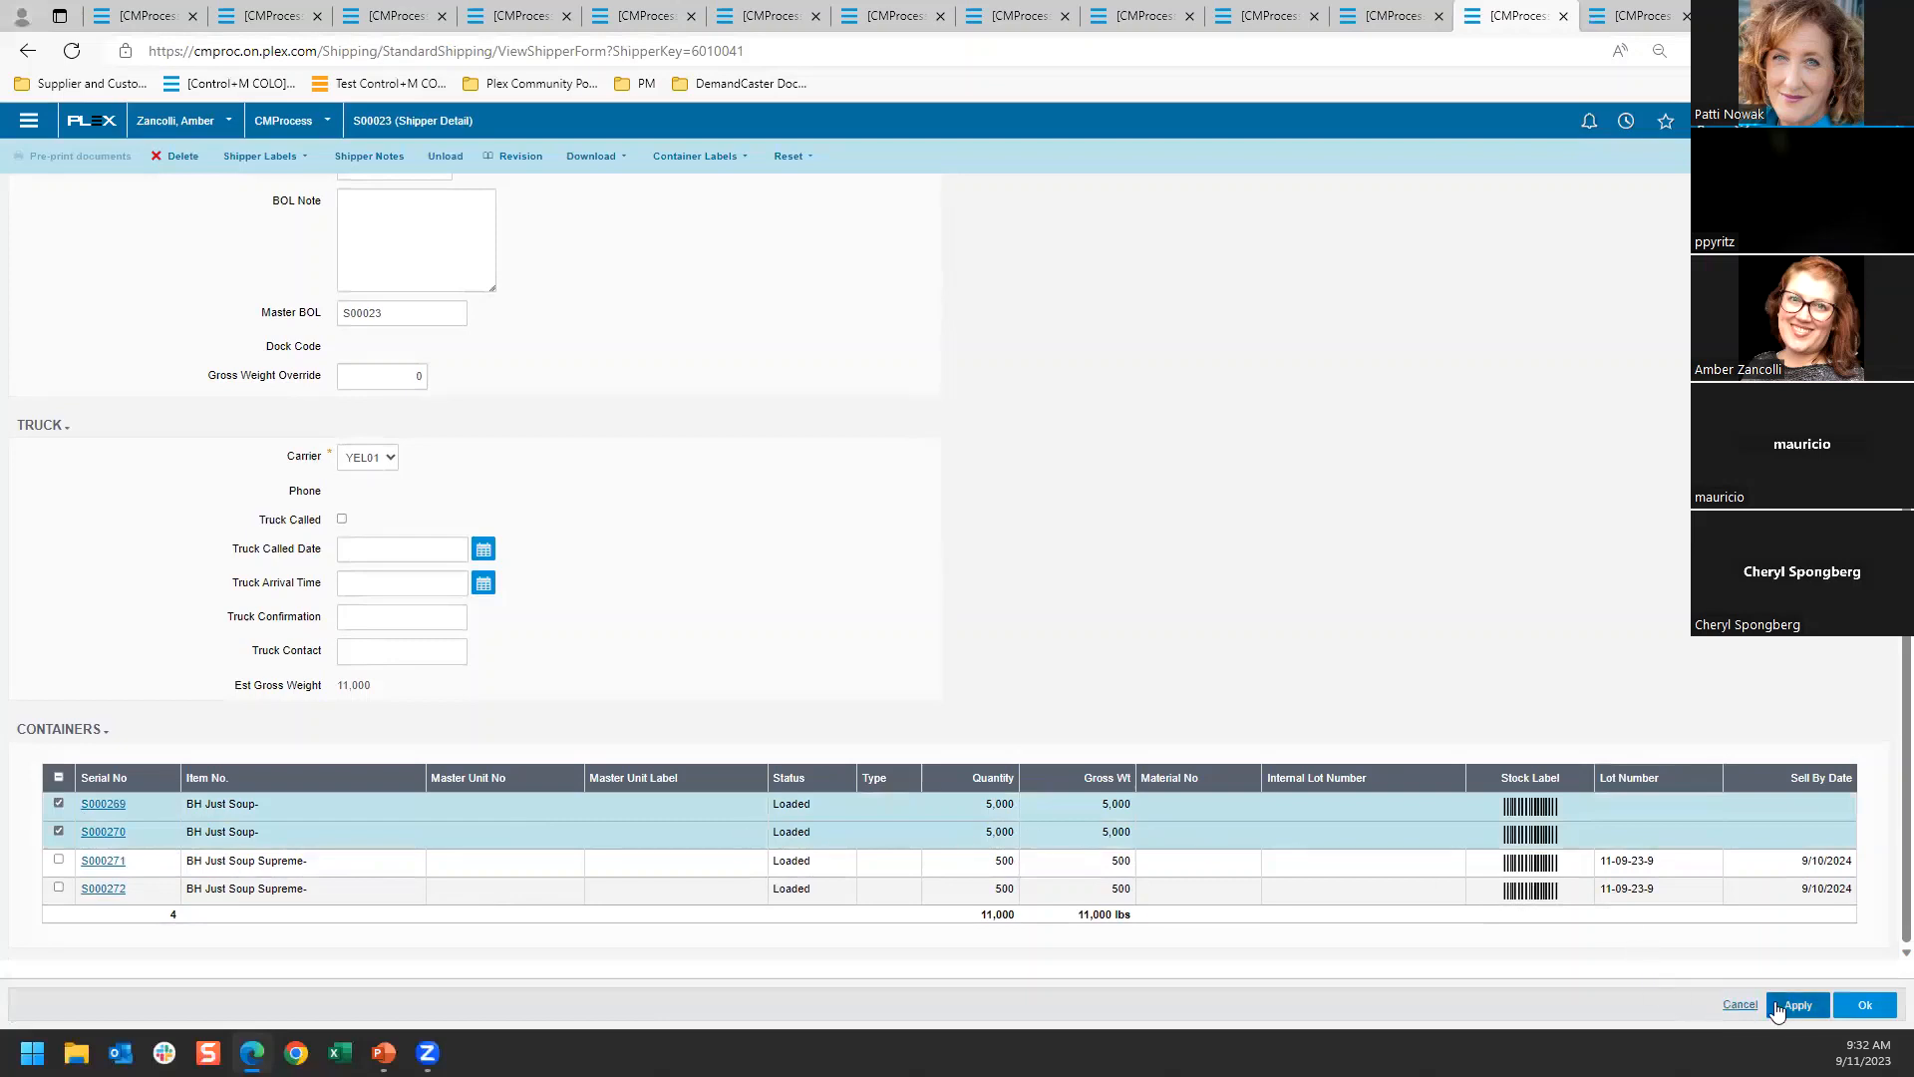
{"action": "left_click", "coordinate": [457, 154]}
{"action": "left_click", "coordinate": [909, 246]}
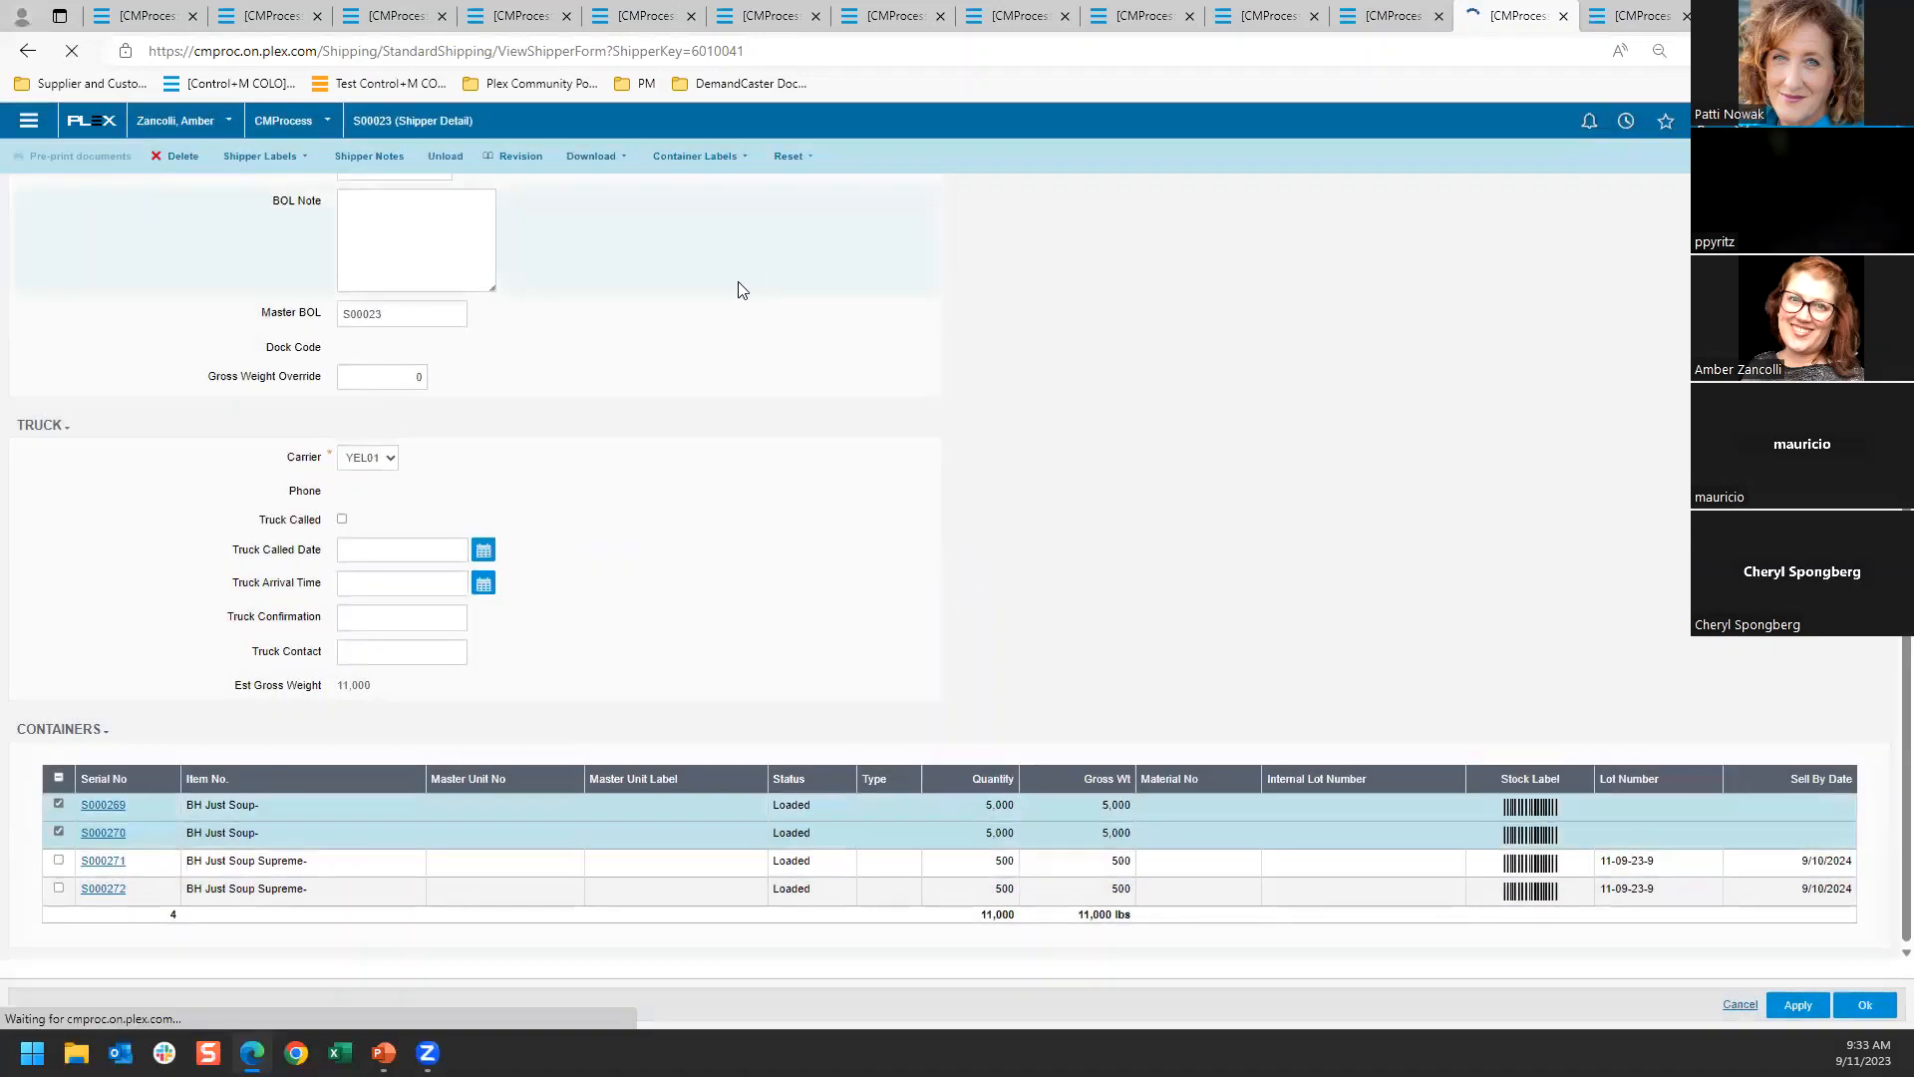
Try to load containers onto the shipper's BH Just Soup line again, and return to the shipper list
{"action": "left_click", "coordinate": [27, 50]}
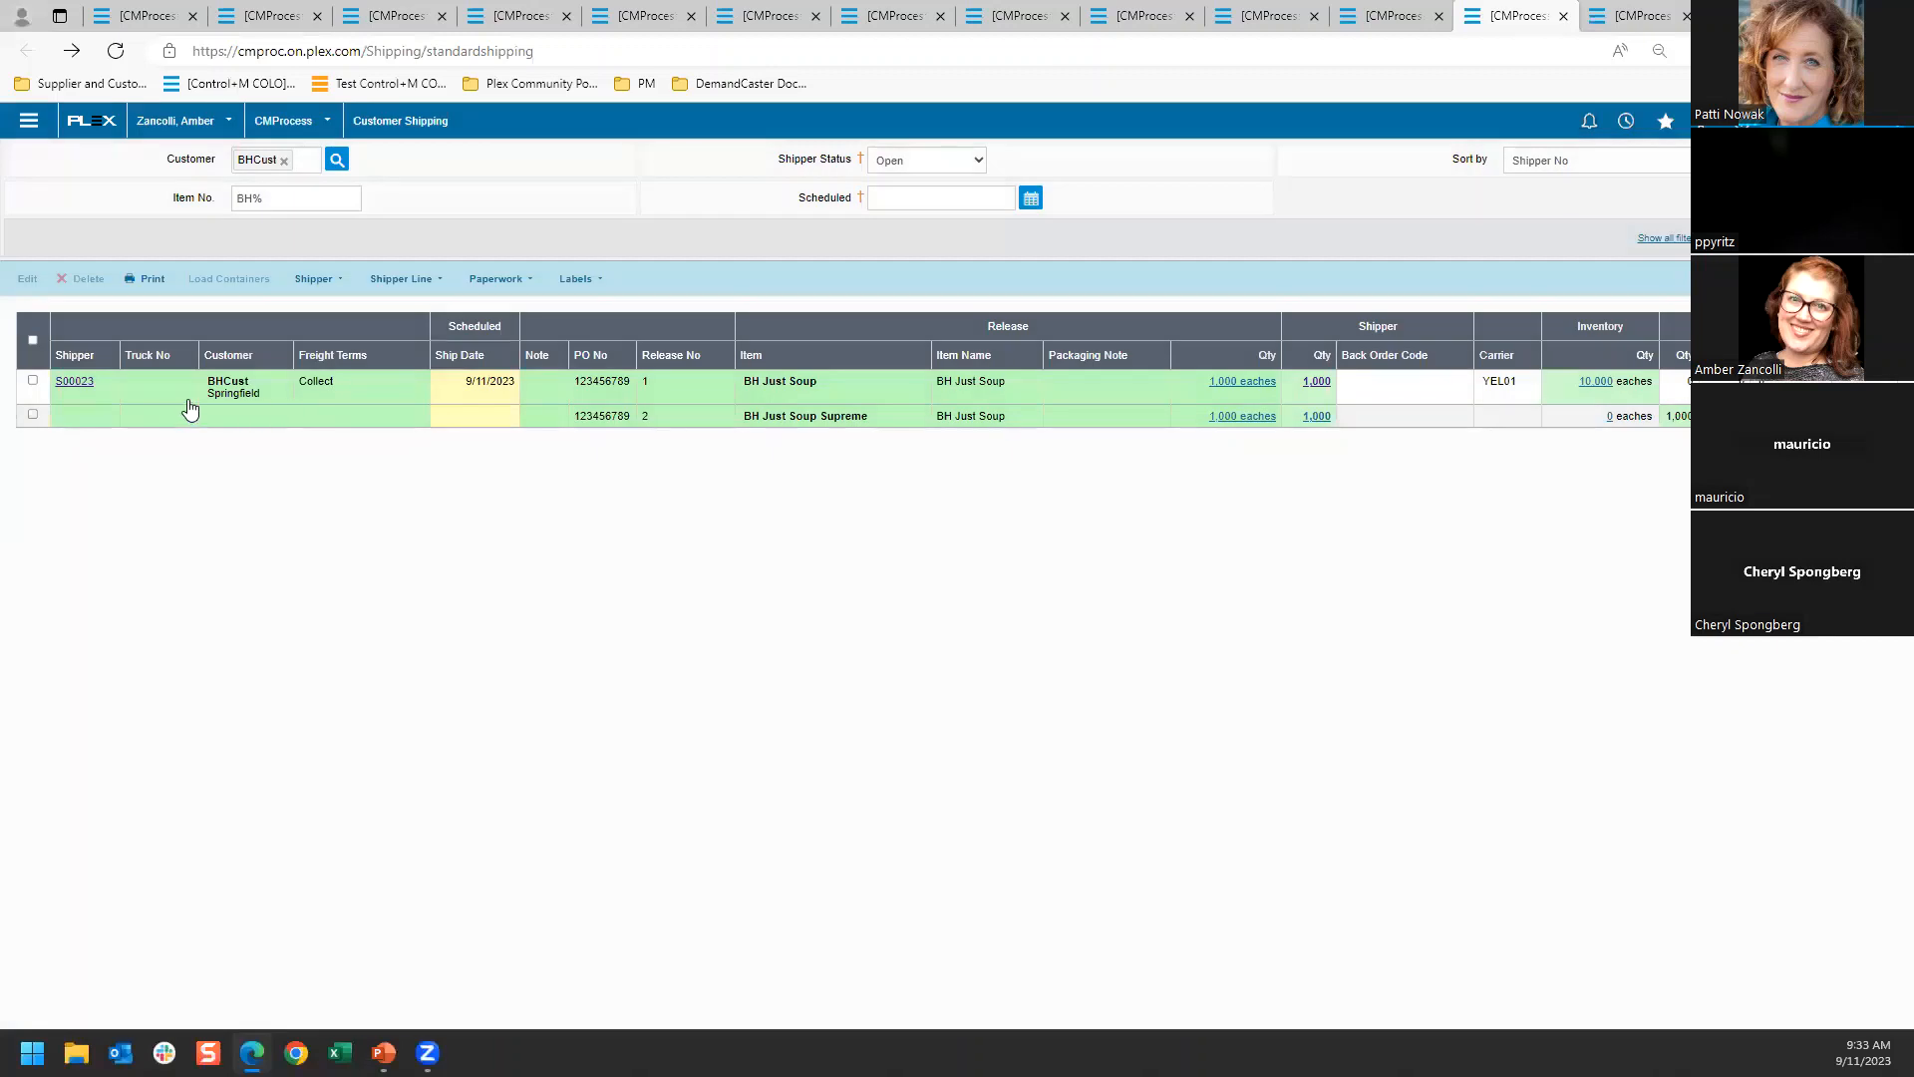
{"action": "left_click", "coordinate": [33, 381]}
{"action": "left_click", "coordinate": [232, 279]}
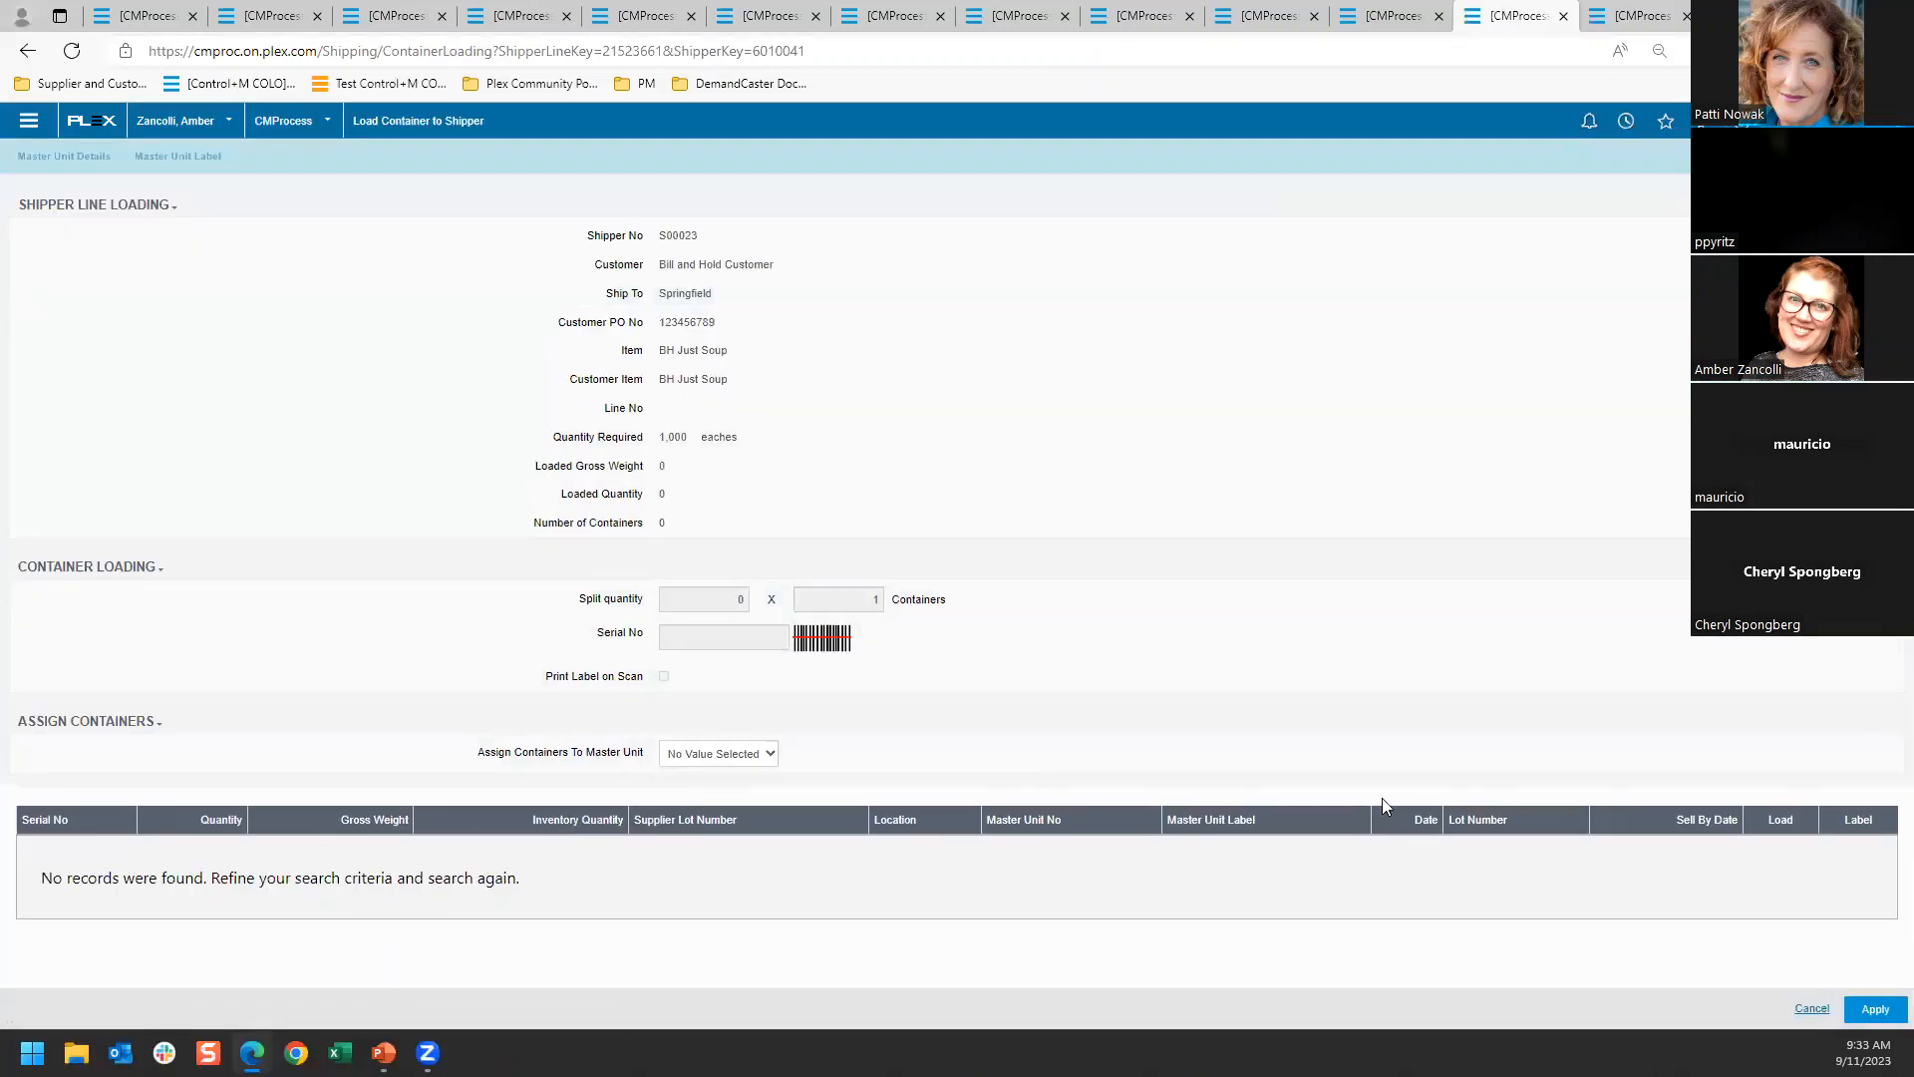
{"action": "left_click", "coordinate": [1874, 1009]}
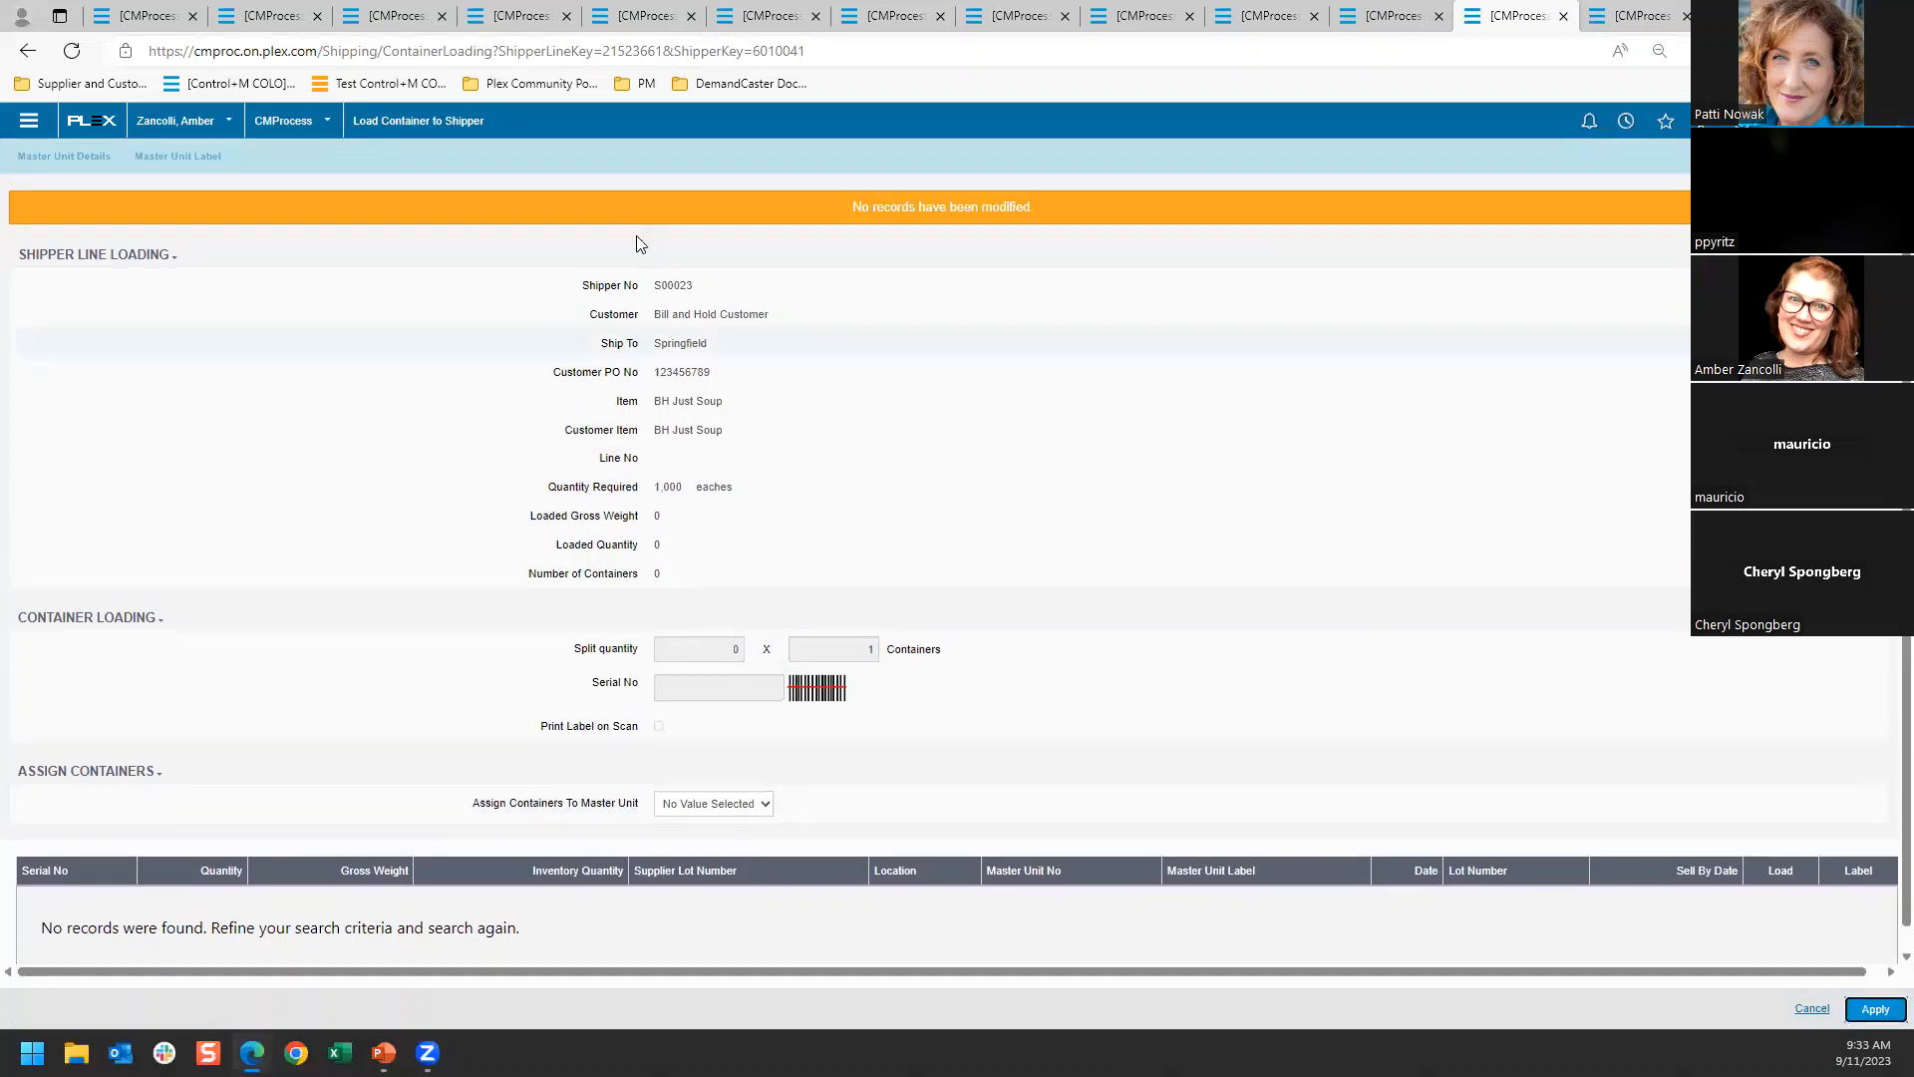
{"action": "left_click", "coordinate": [27, 50]}
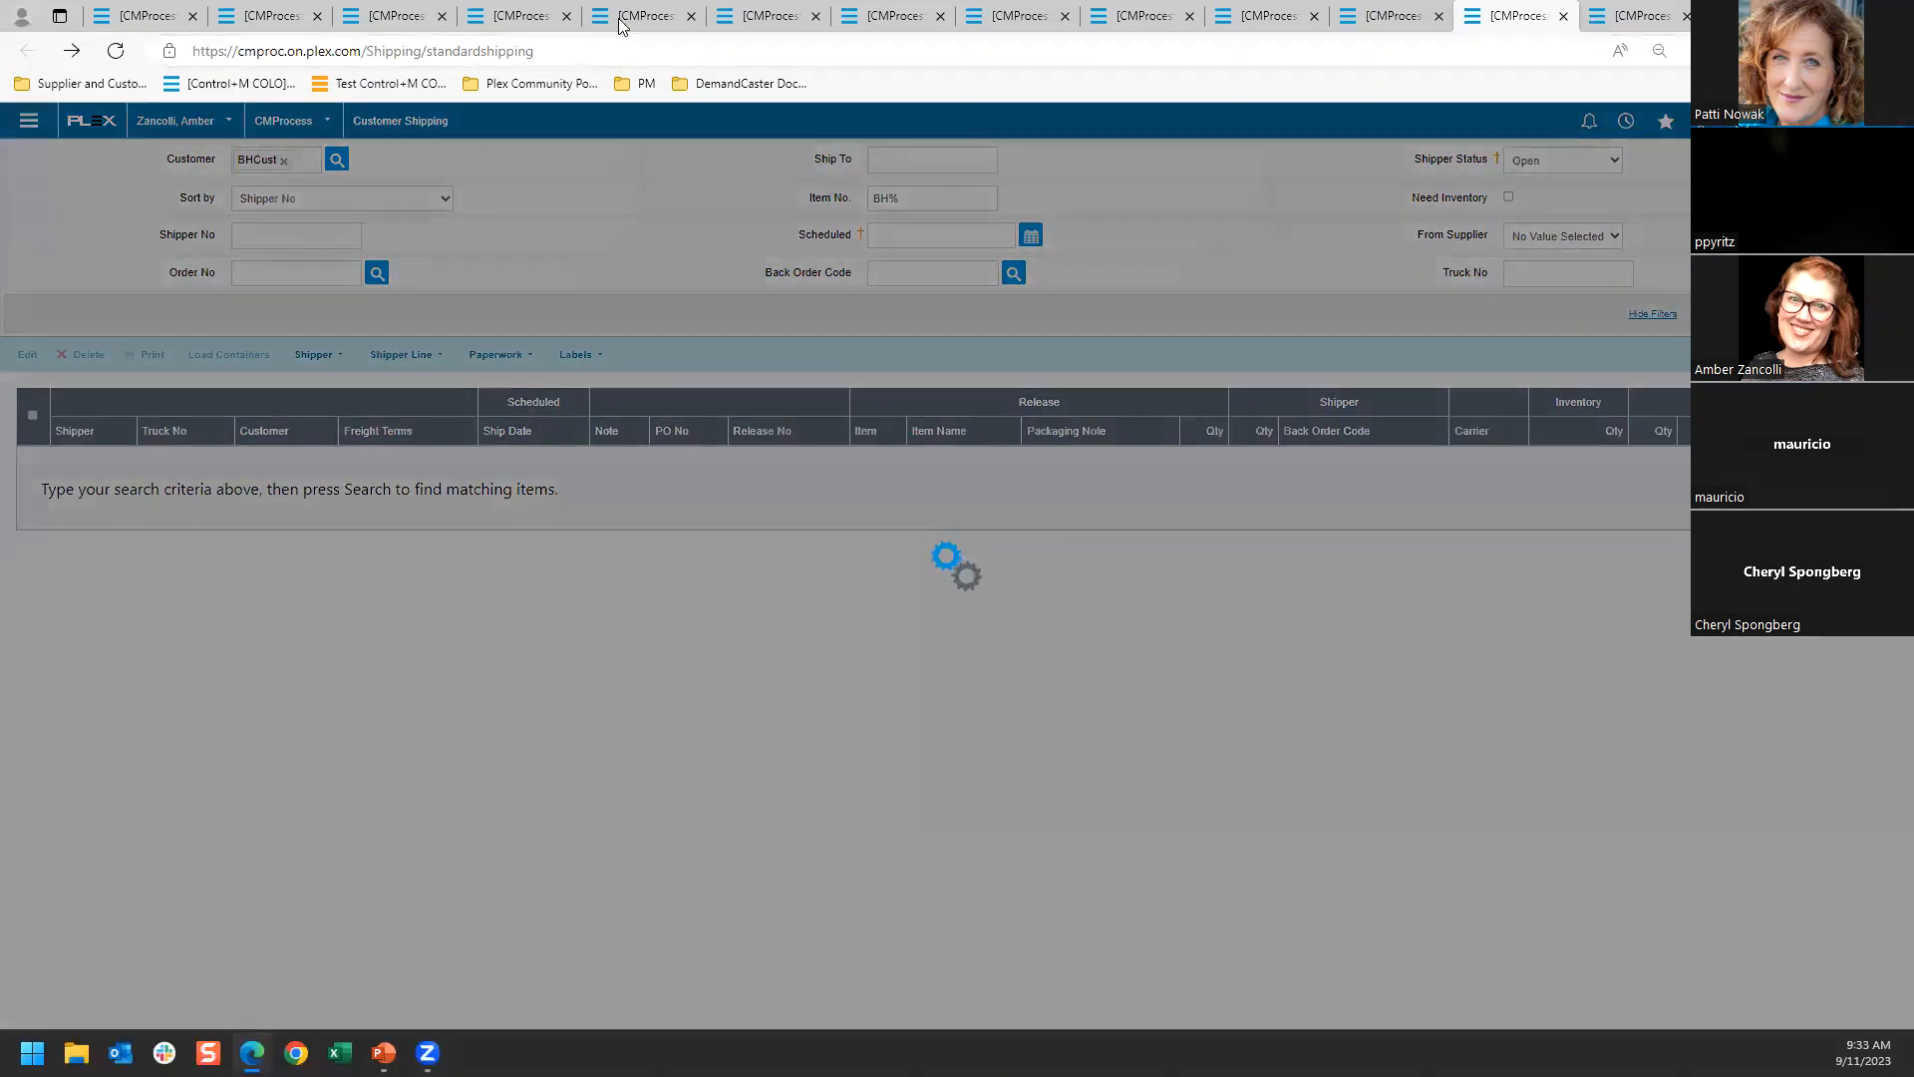
Switch to the Bill and Hold Invoices page and separate it into its own browser window
{"action": "left_click", "coordinate": [634, 19]}
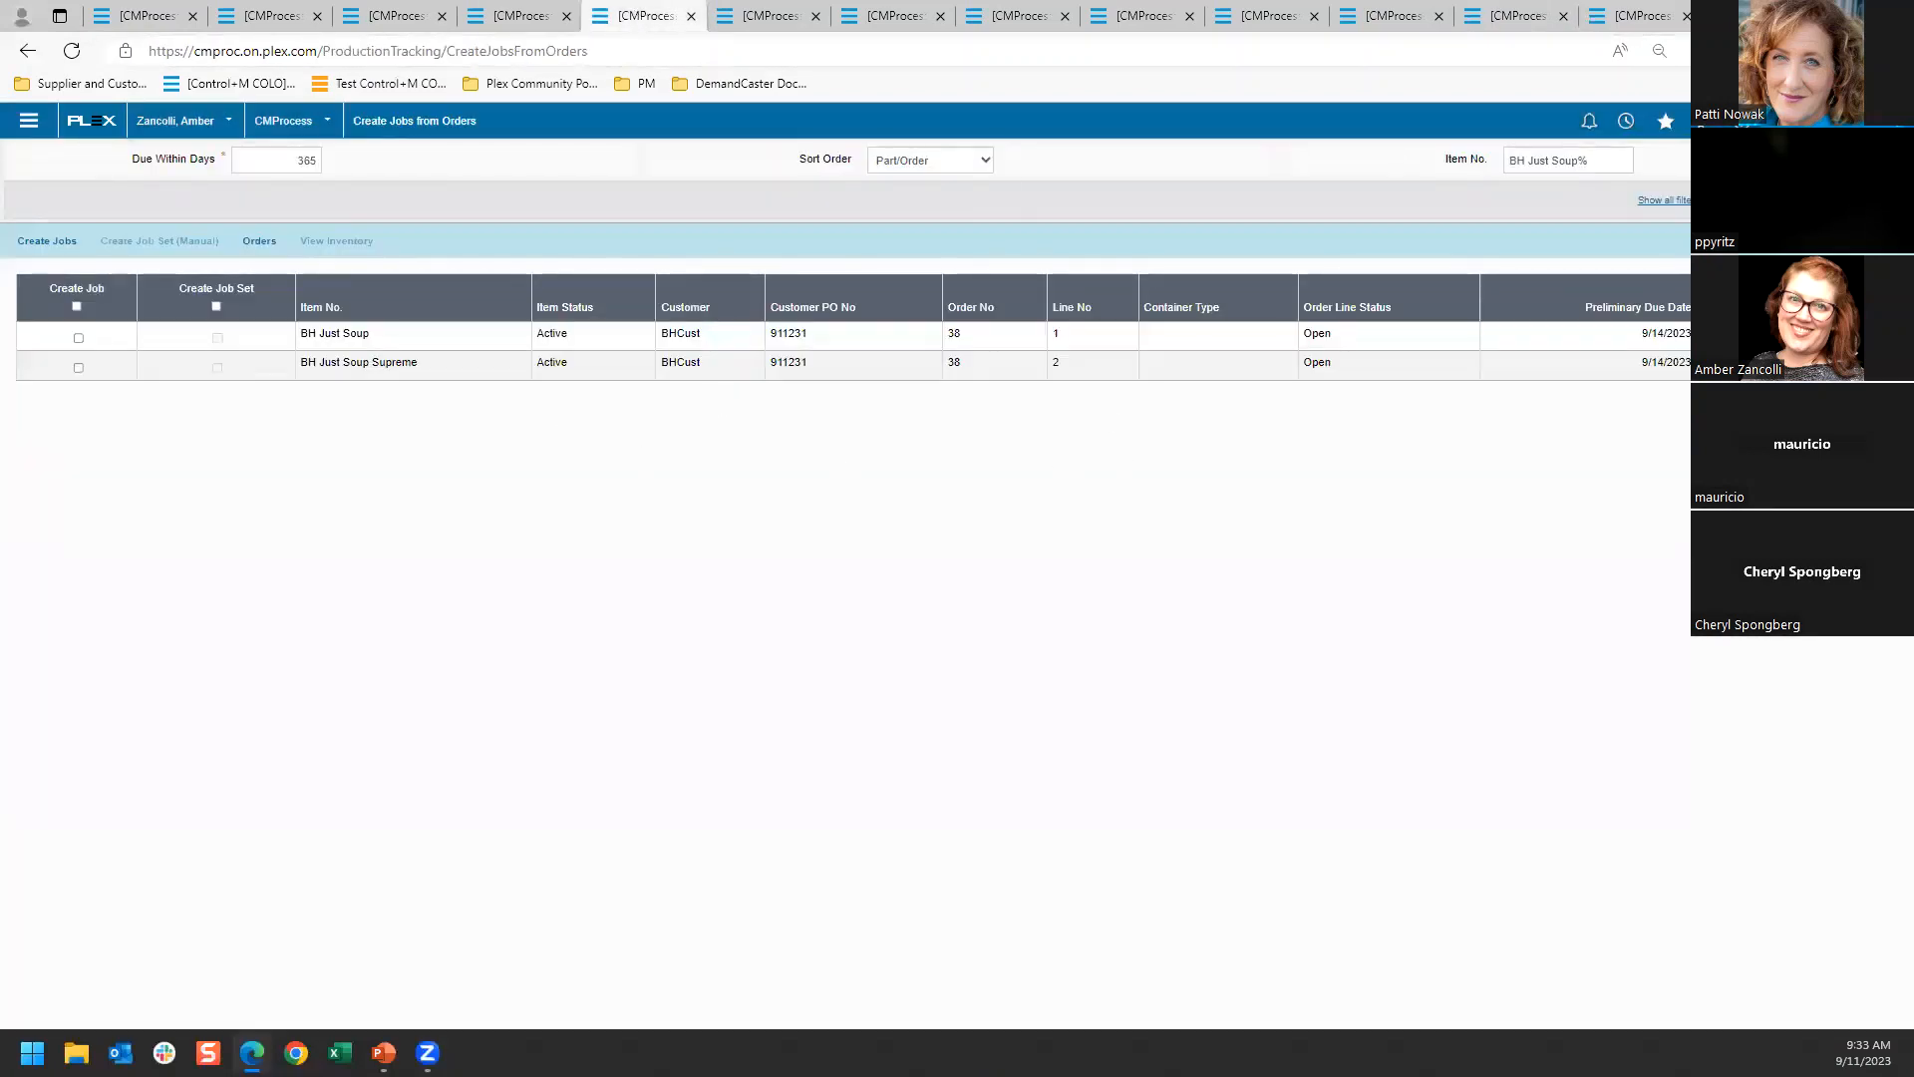
{"action": "left_click", "coordinate": [1261, 14]}
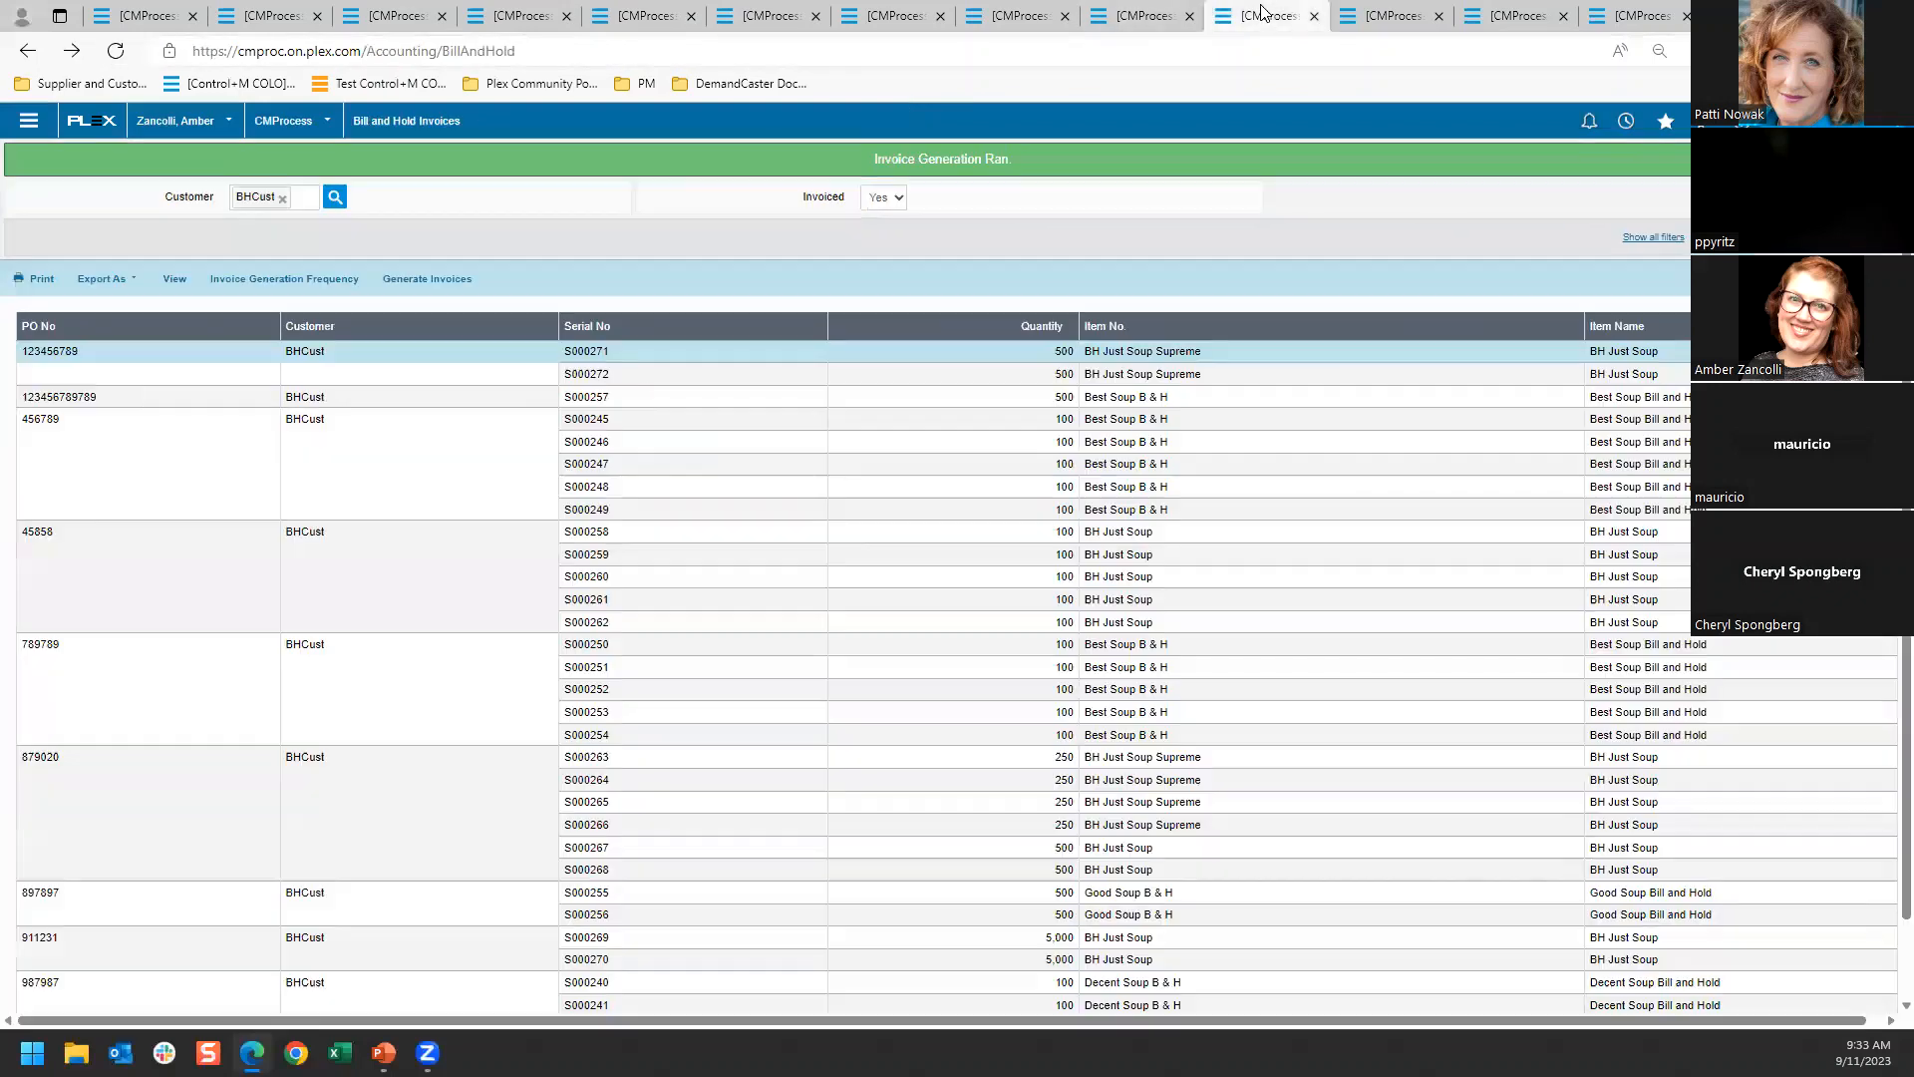
{"action": "left_click_drag", "start_coordinate": [1269, 14], "coordinate": [813, 444]}
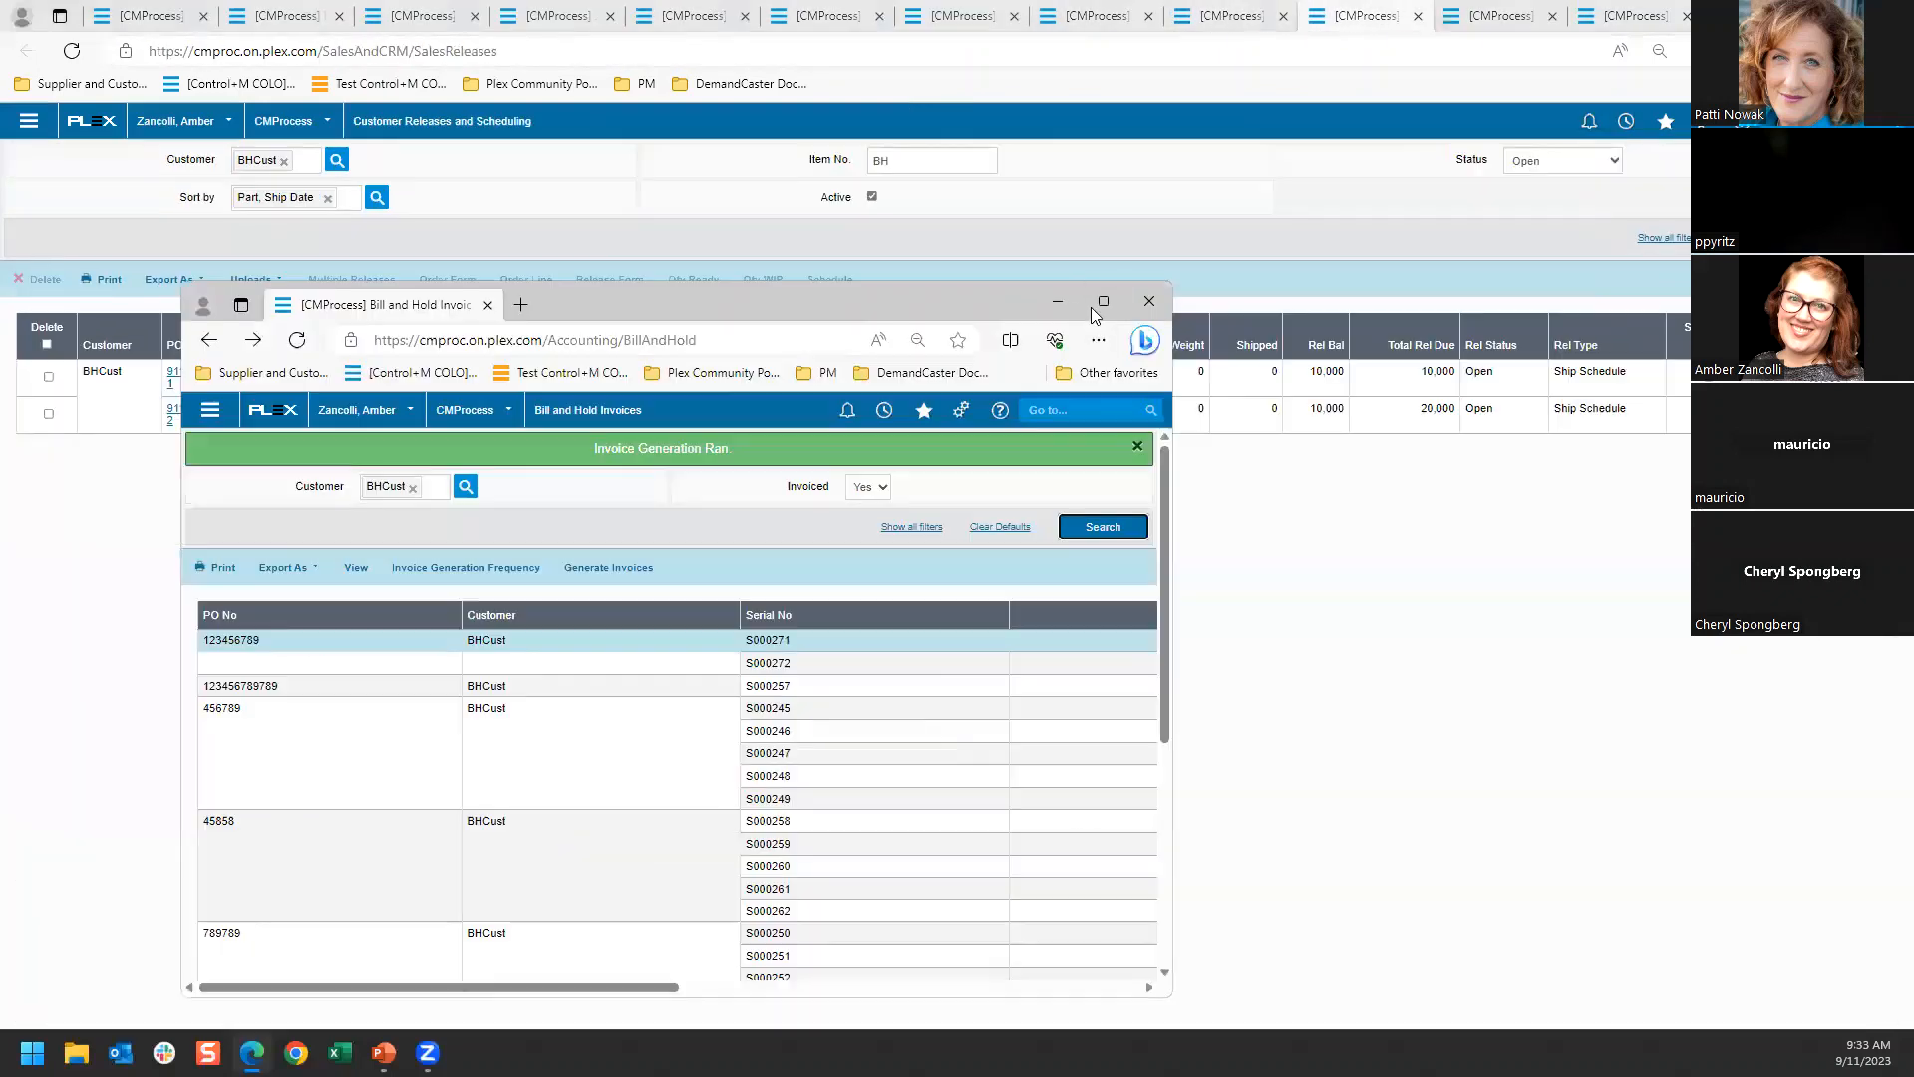
{"action": "left_click", "coordinate": [1092, 307]}
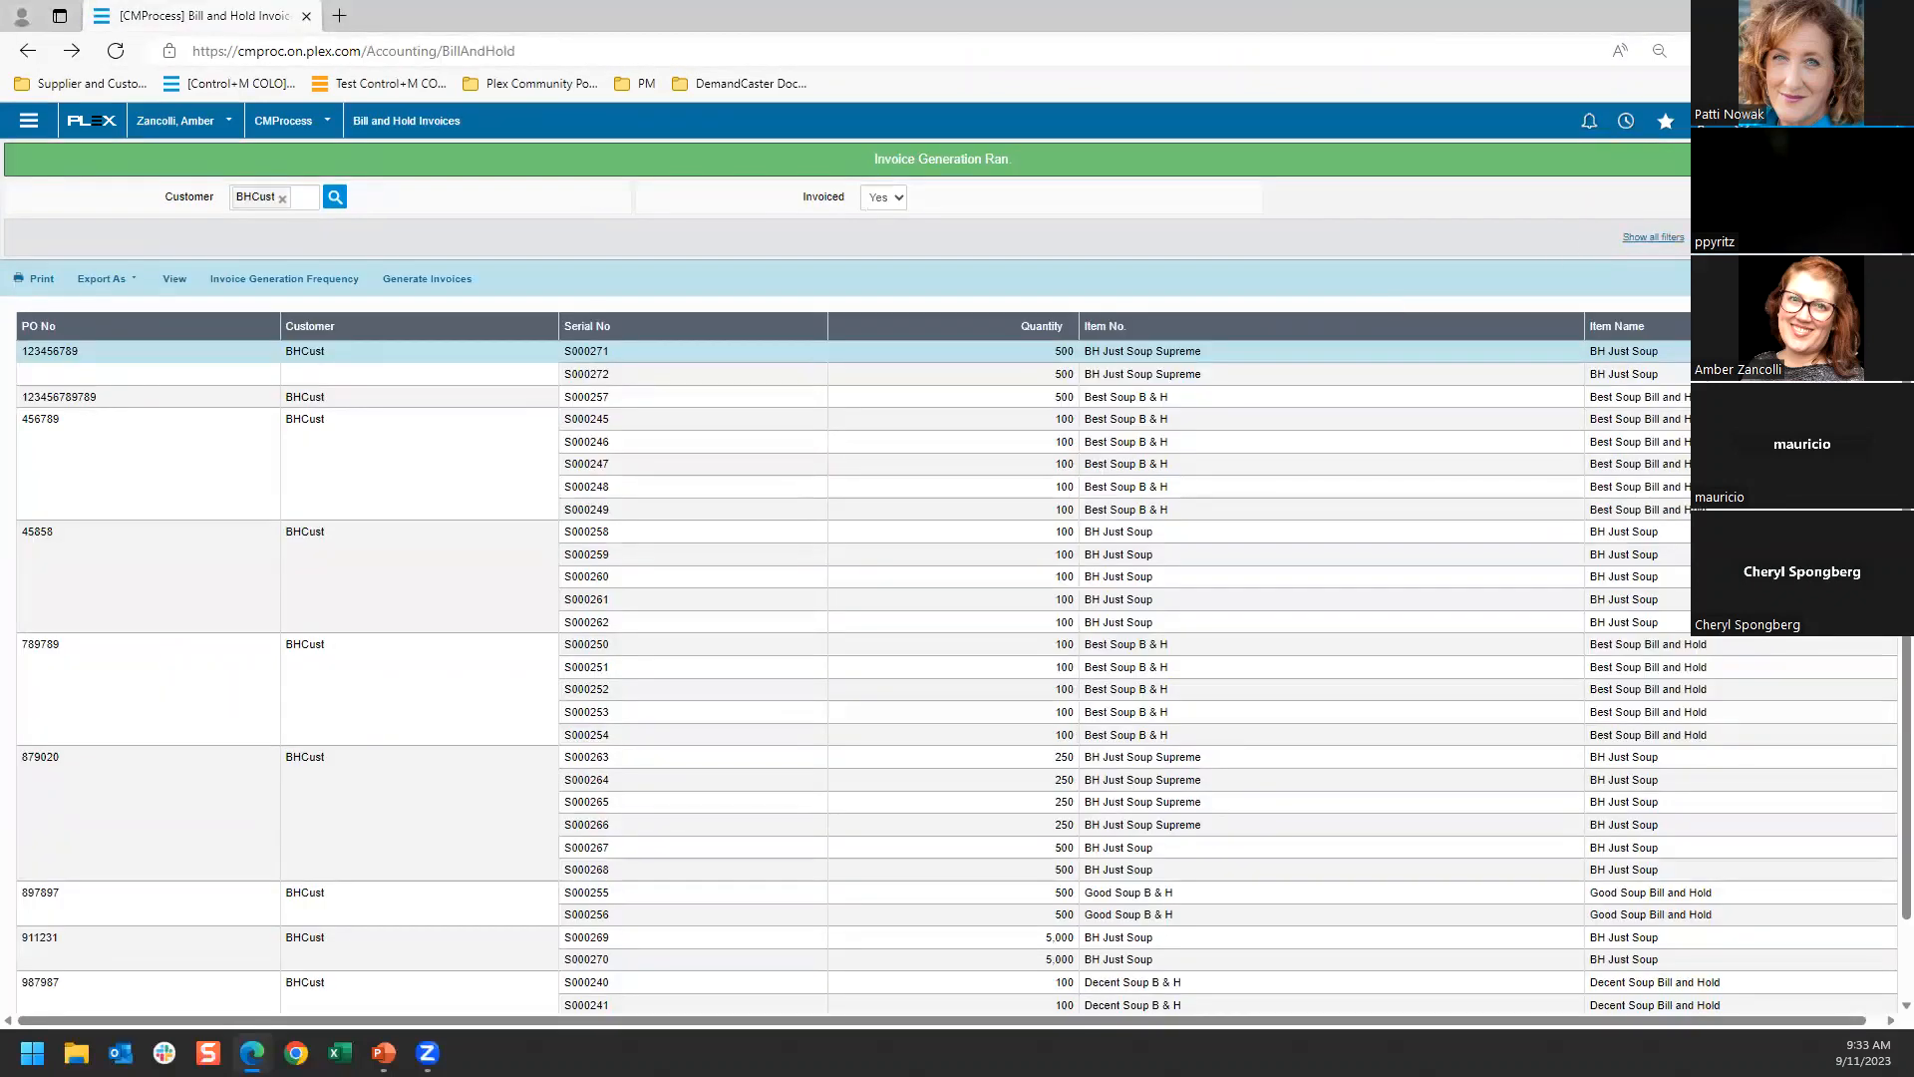
Open Inventory from the Bill and Hold favorites and check the status of BH Just Soup containers S000269 and S000270
{"action": "left_click", "coordinate": [1704, 120]}
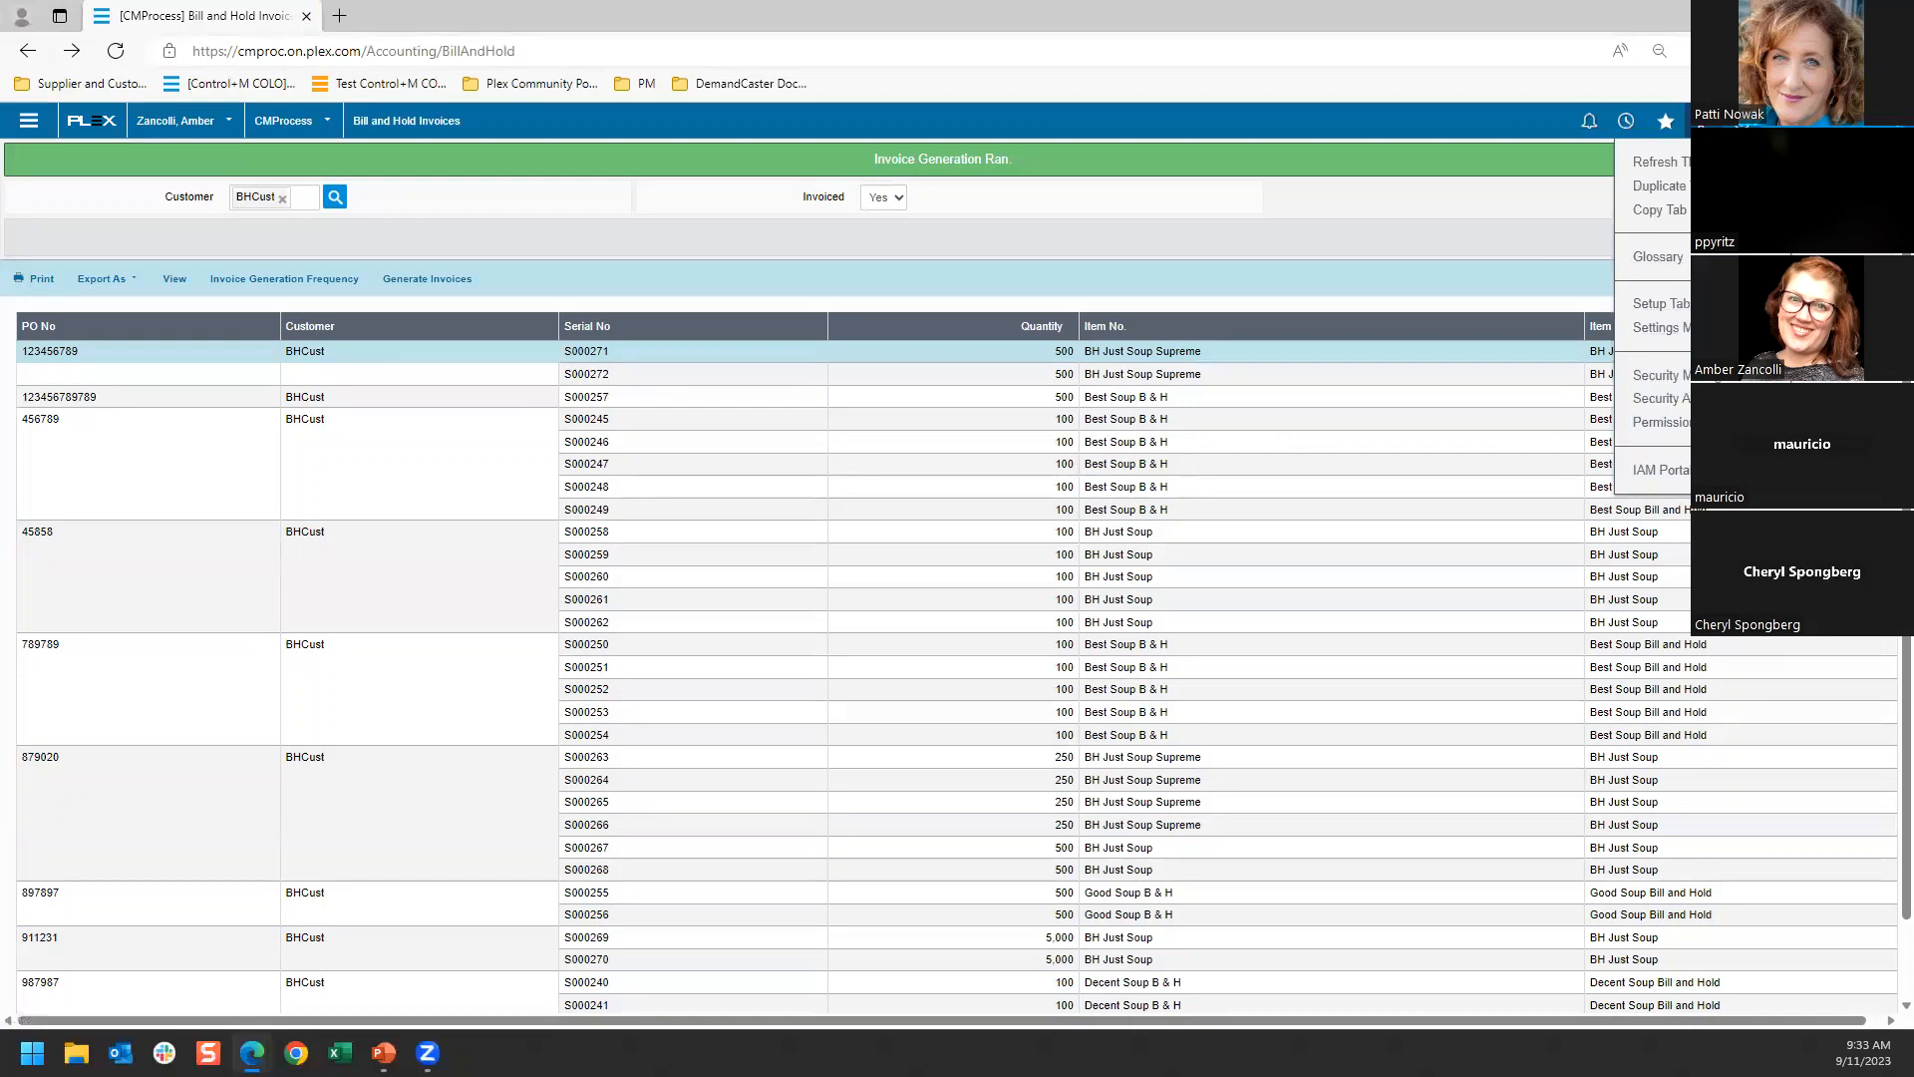
{"action": "left_click", "coordinate": [1667, 121]}
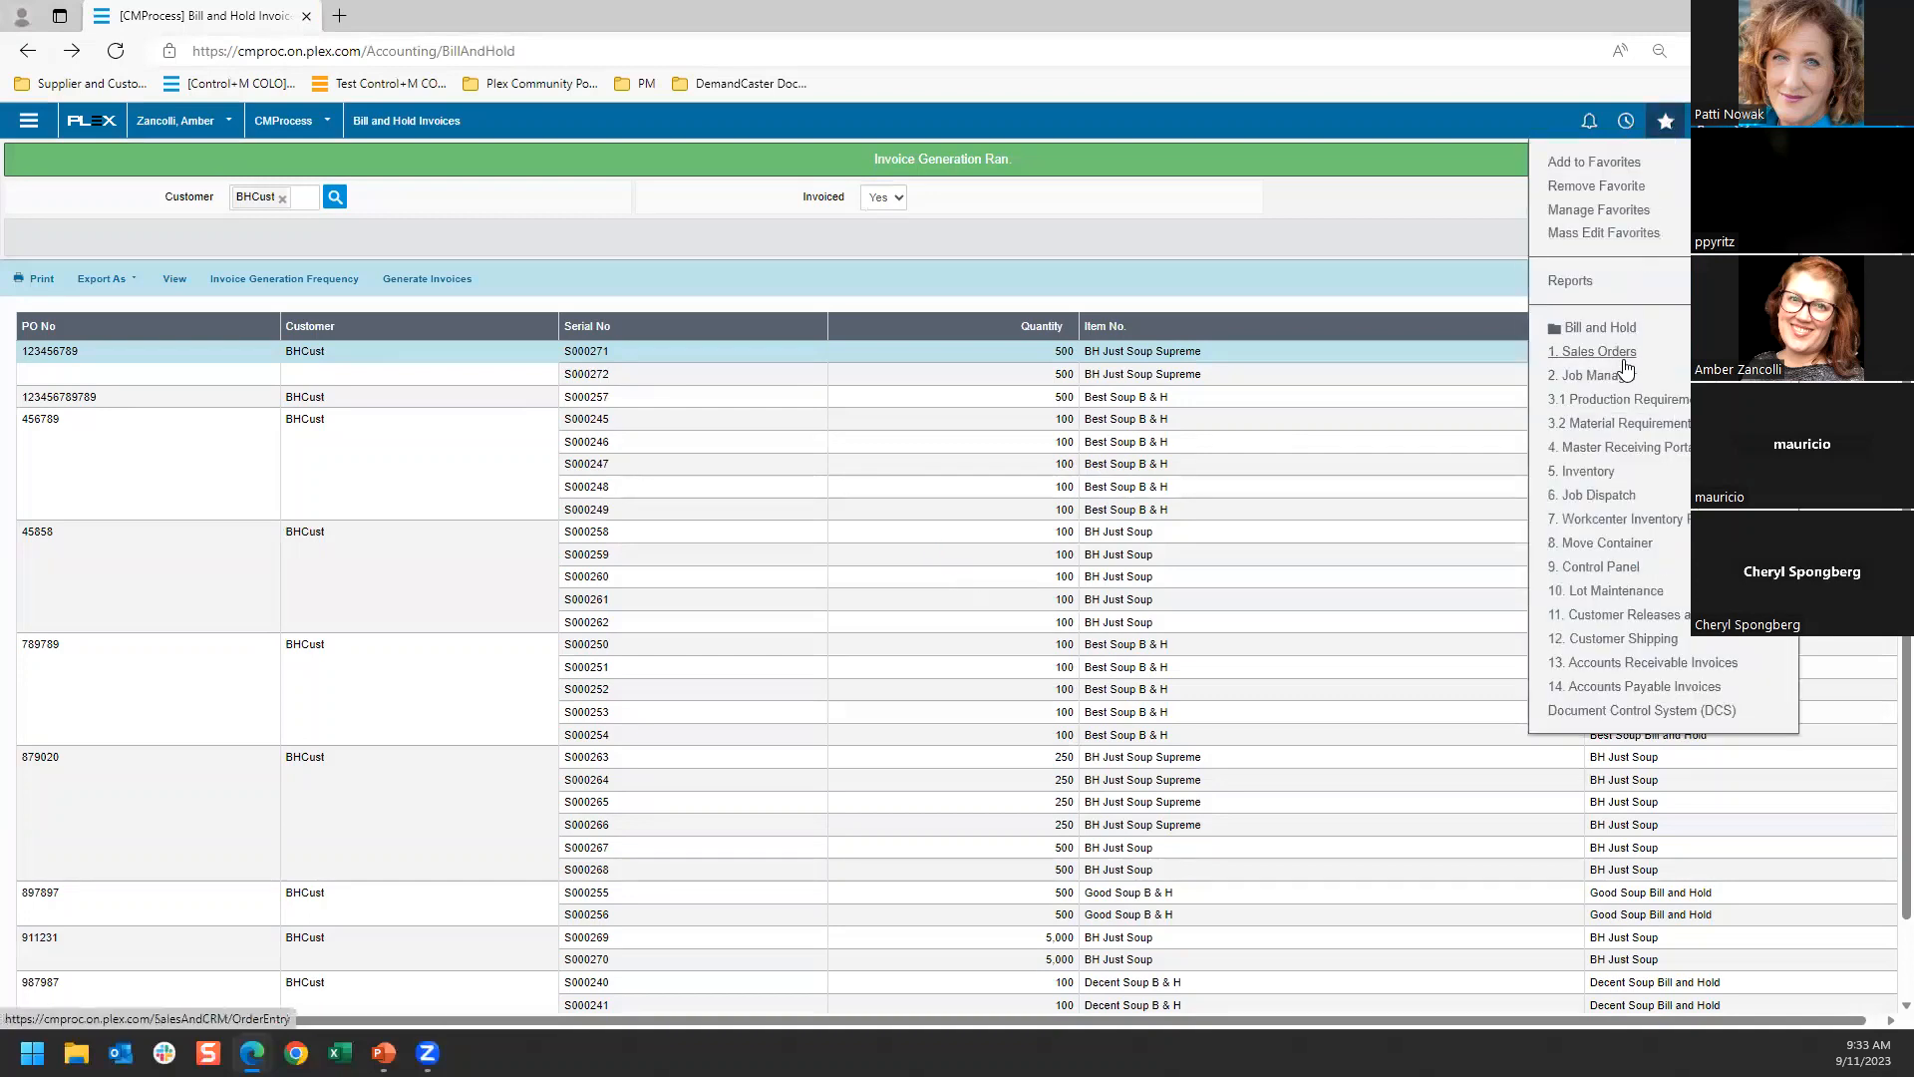
{"action": "left_click", "coordinate": [1602, 324]}
{"action": "left_click", "coordinate": [1664, 121]}
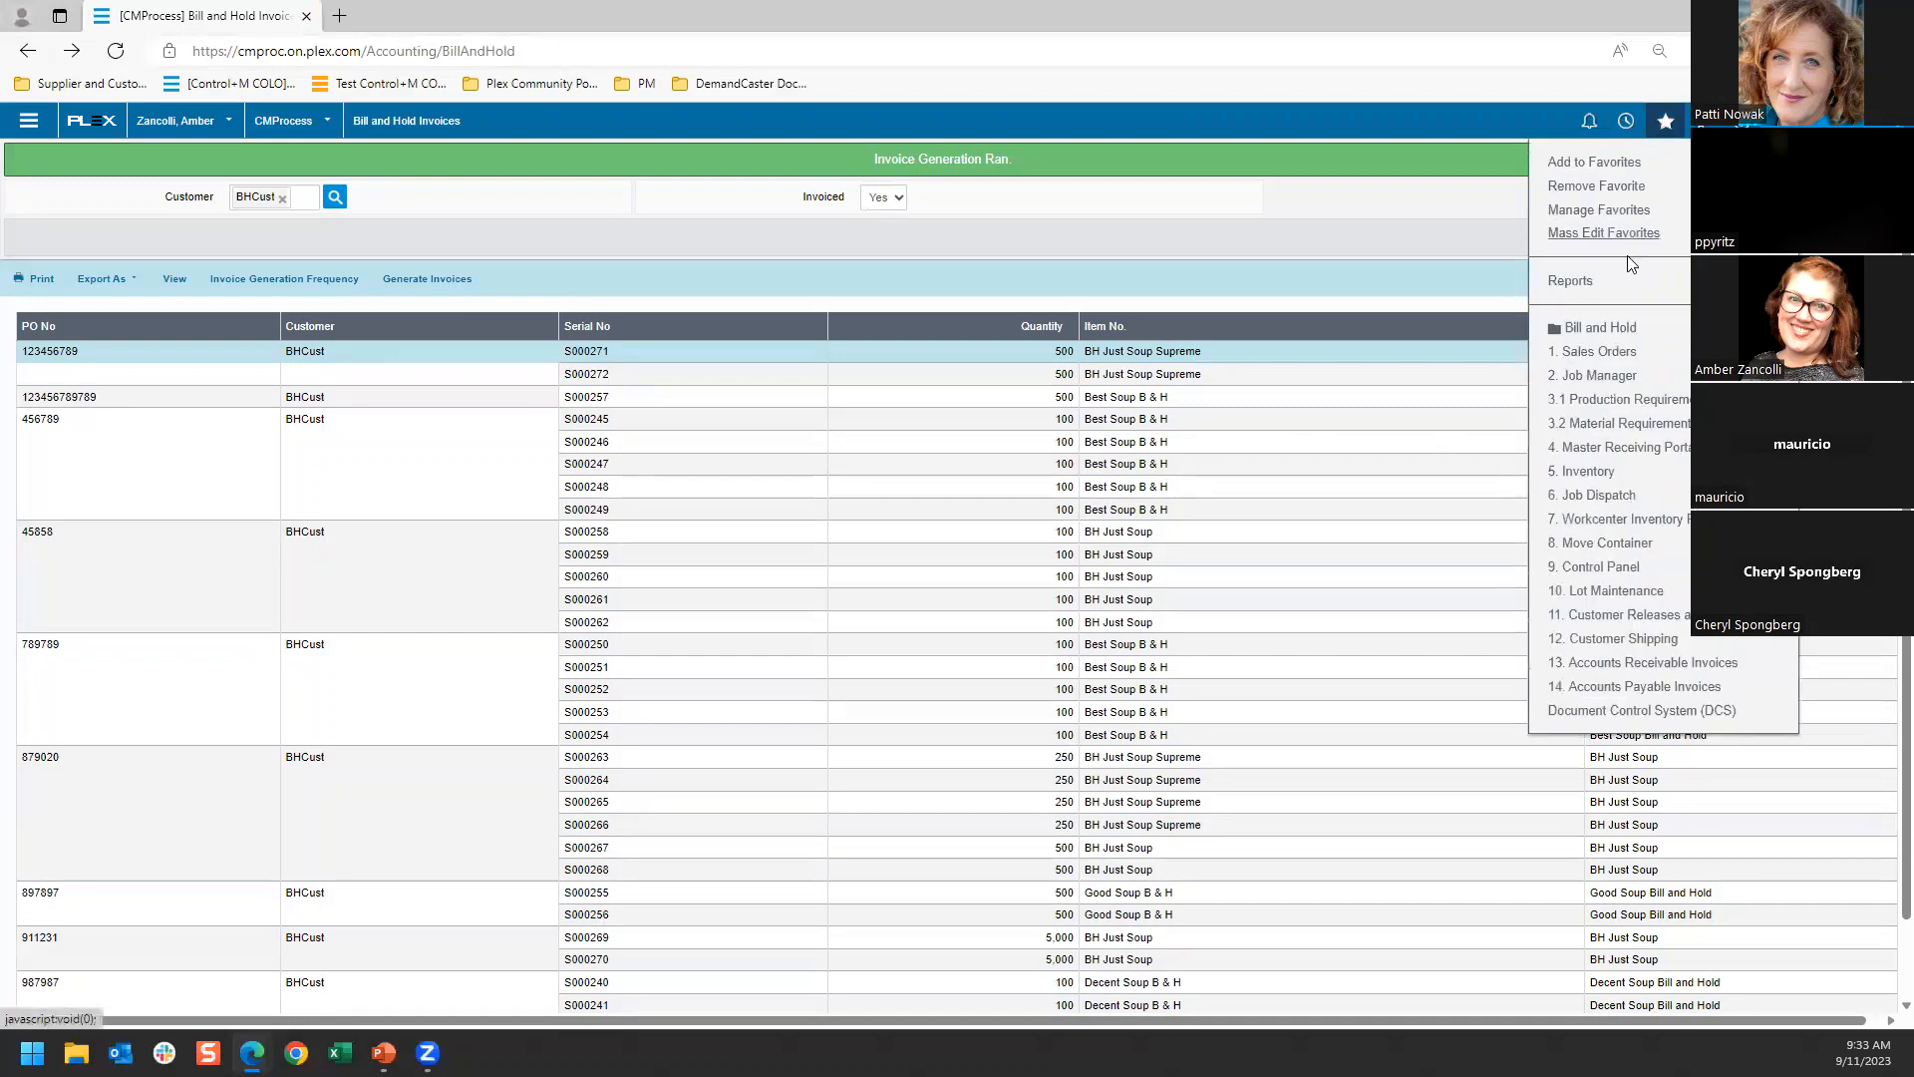
{"action": "left_click", "coordinate": [1600, 328]}
{"action": "left_click", "coordinate": [1589, 469]}
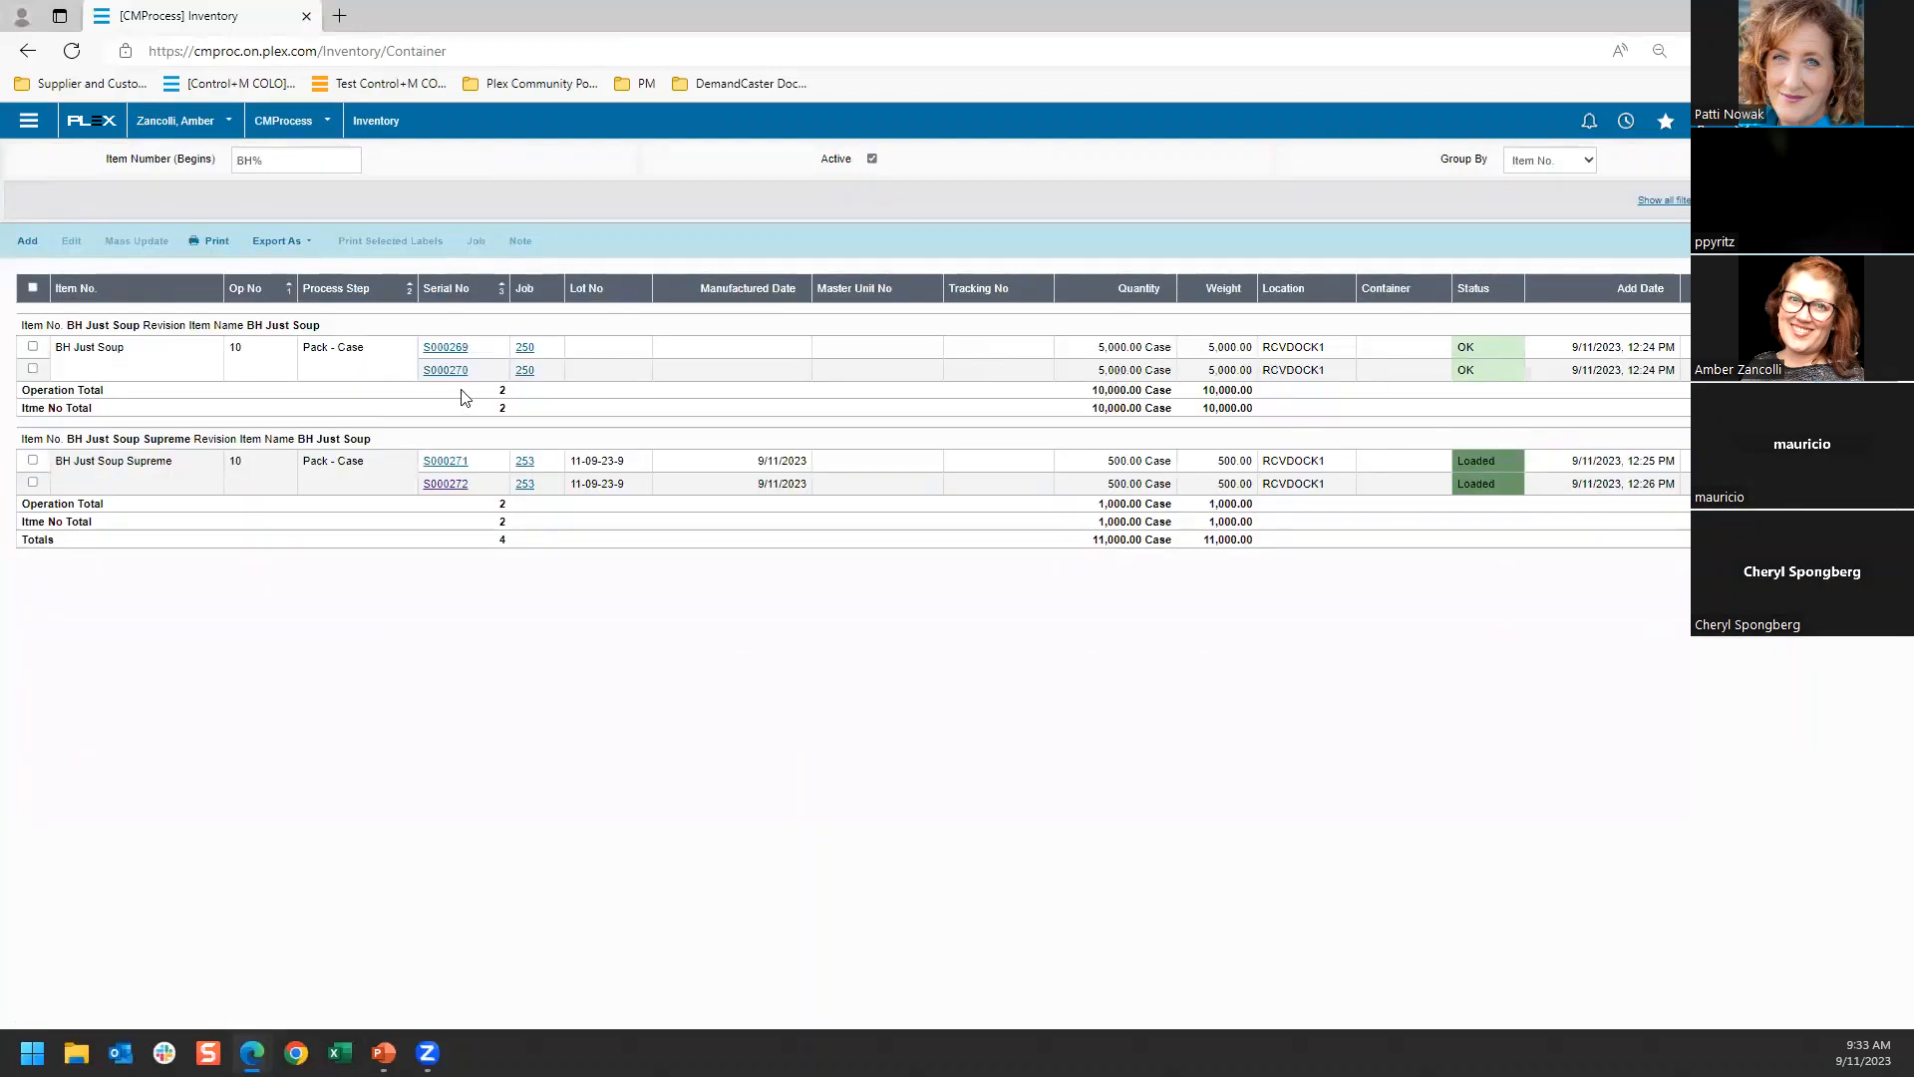
{"action": "left_click", "coordinate": [1108, 373]}
{"action": "left_click", "coordinate": [1085, 354]}
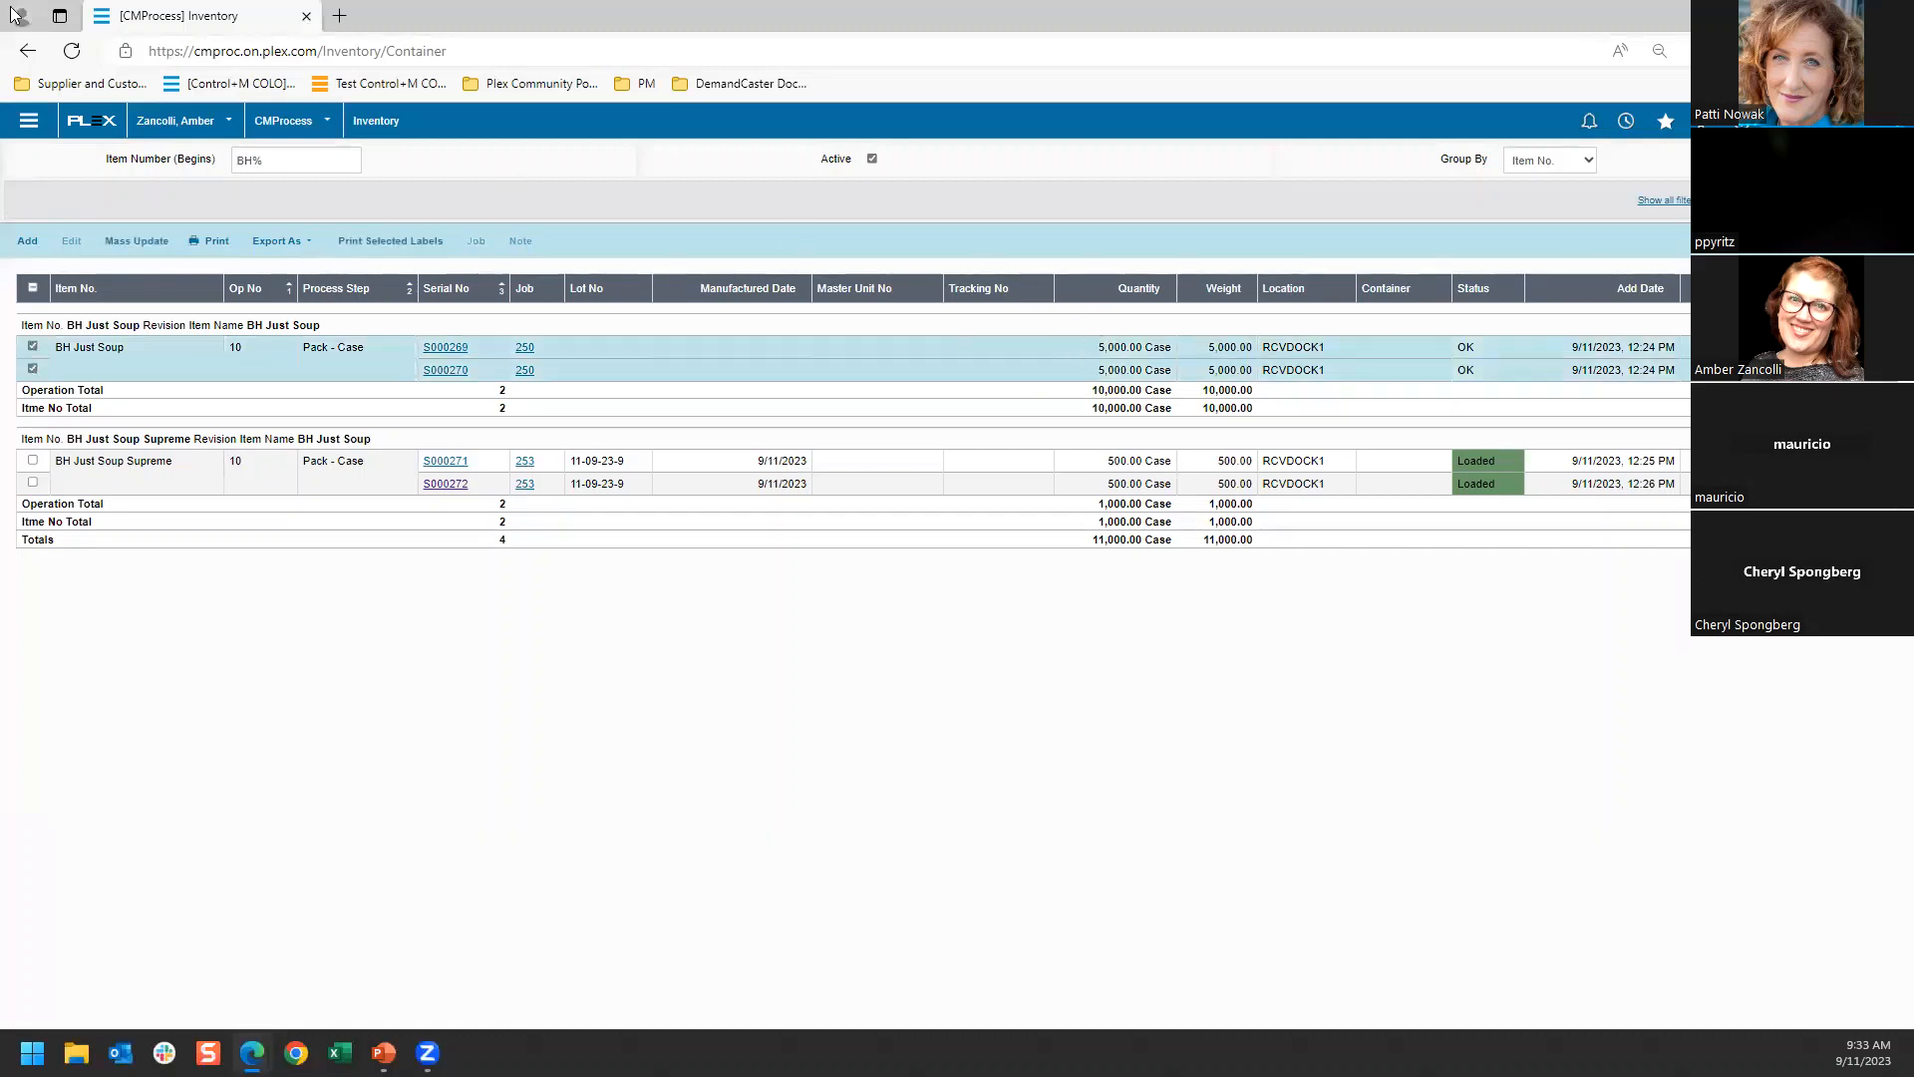
Open Customer Shipping from the Bill and Hold favorites, check container loading for BHCust's BH Just Soup shipper line, and return to the shipper list
{"action": "left_click", "coordinate": [27, 50]}
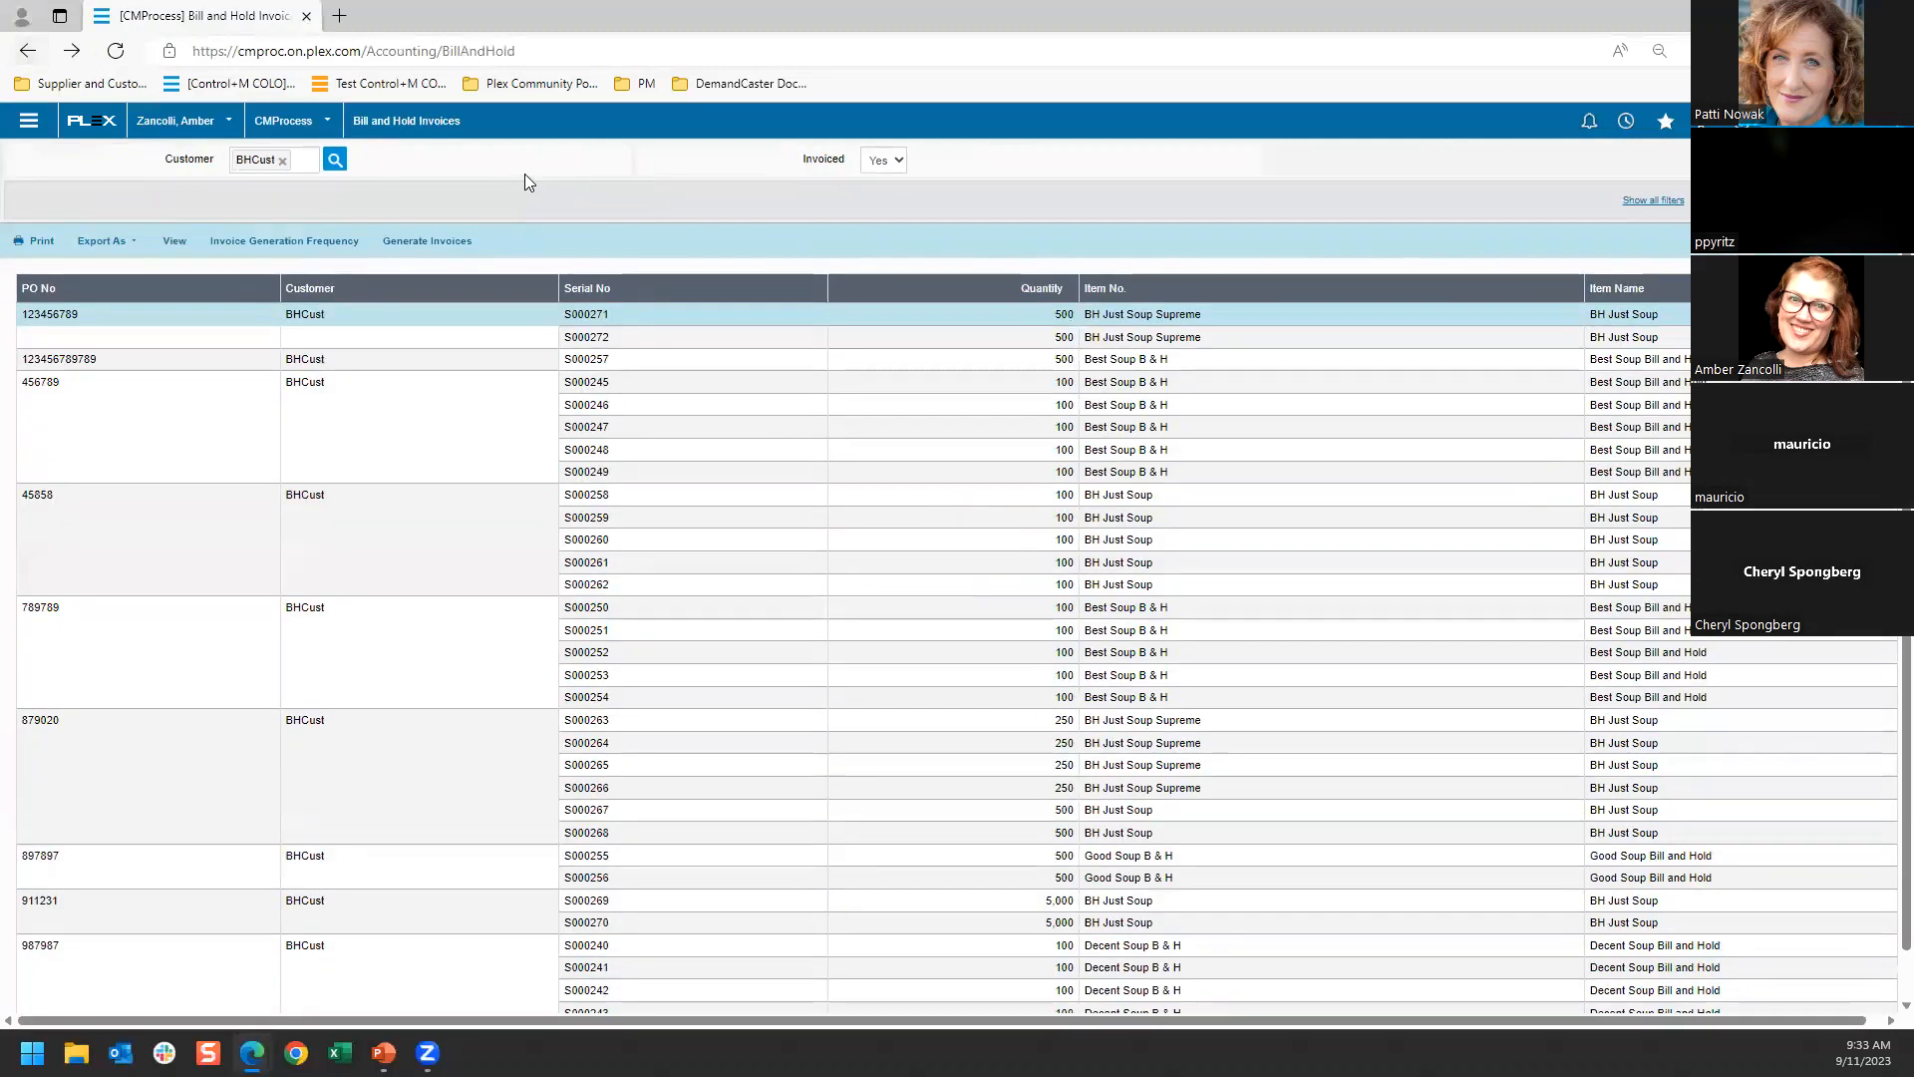
{"action": "left_click", "coordinate": [1665, 120]}
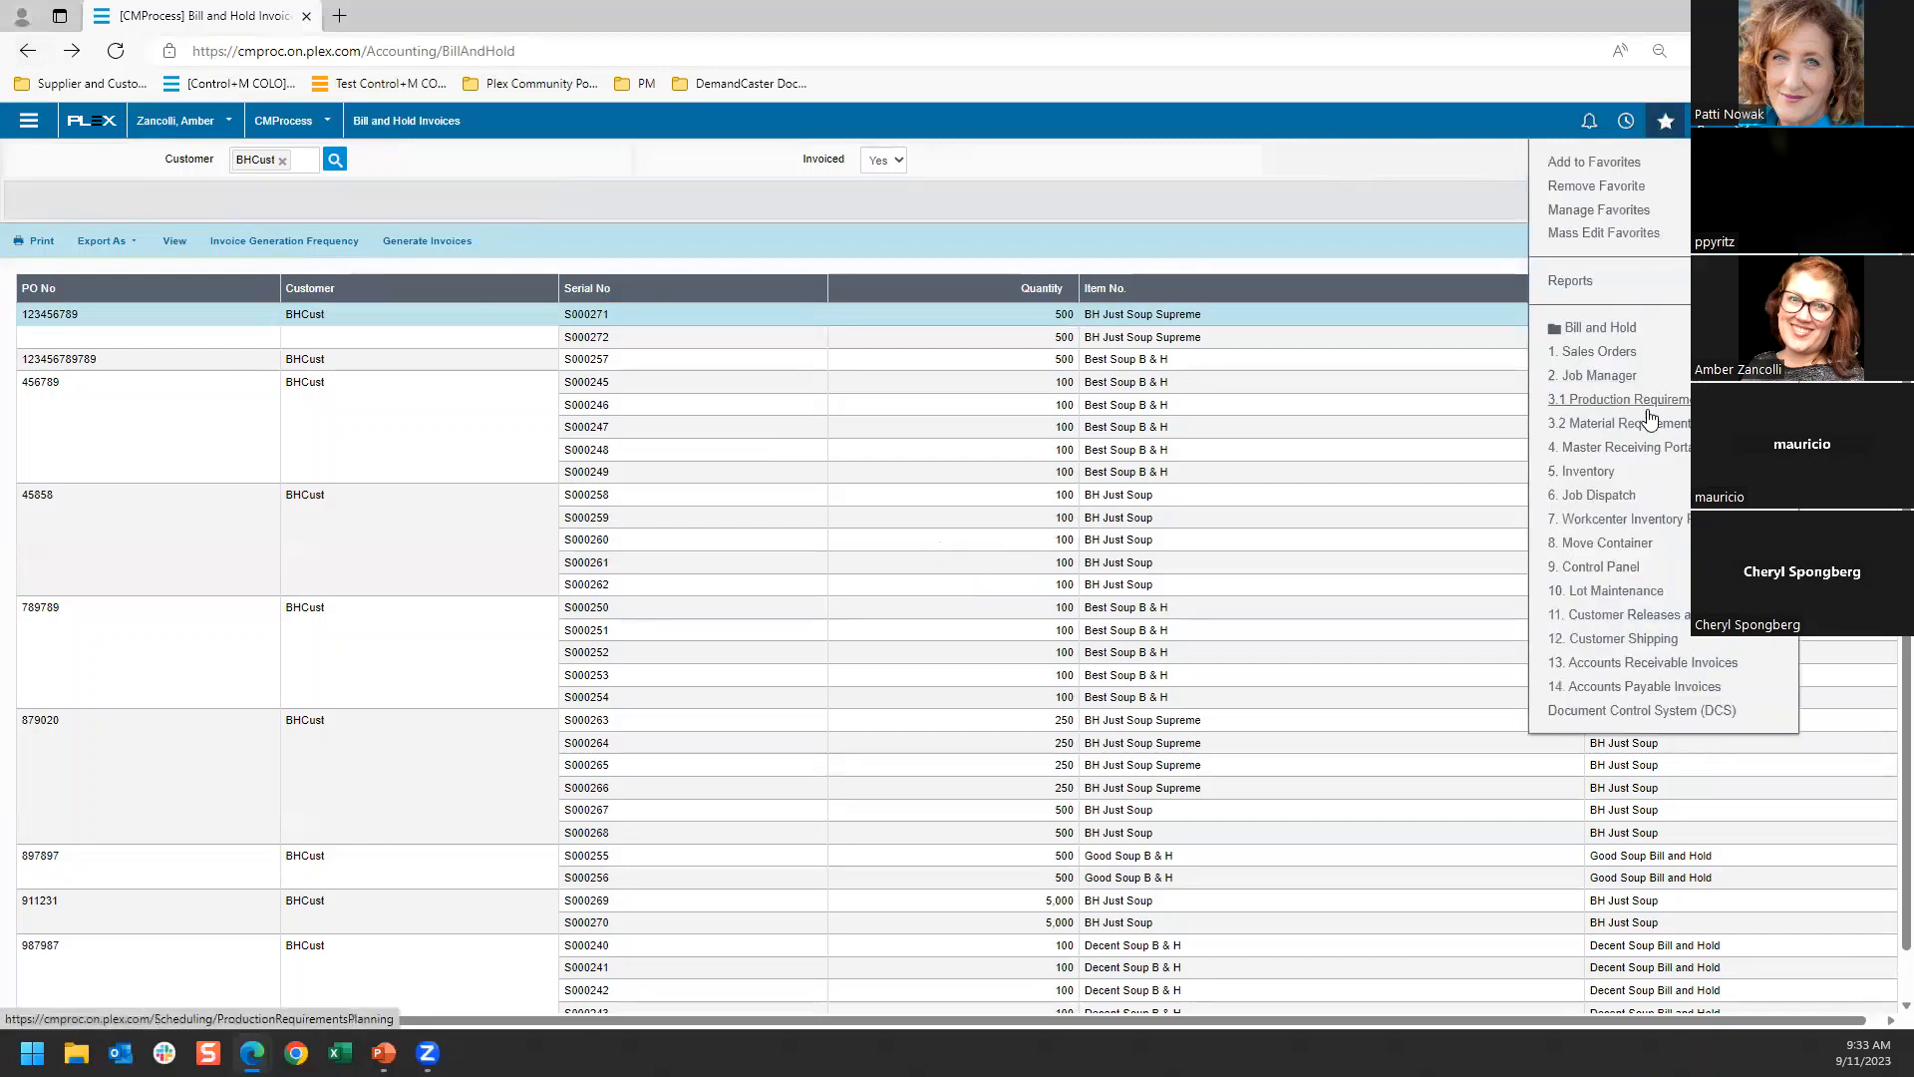
{"action": "left_click", "coordinate": [1600, 329]}
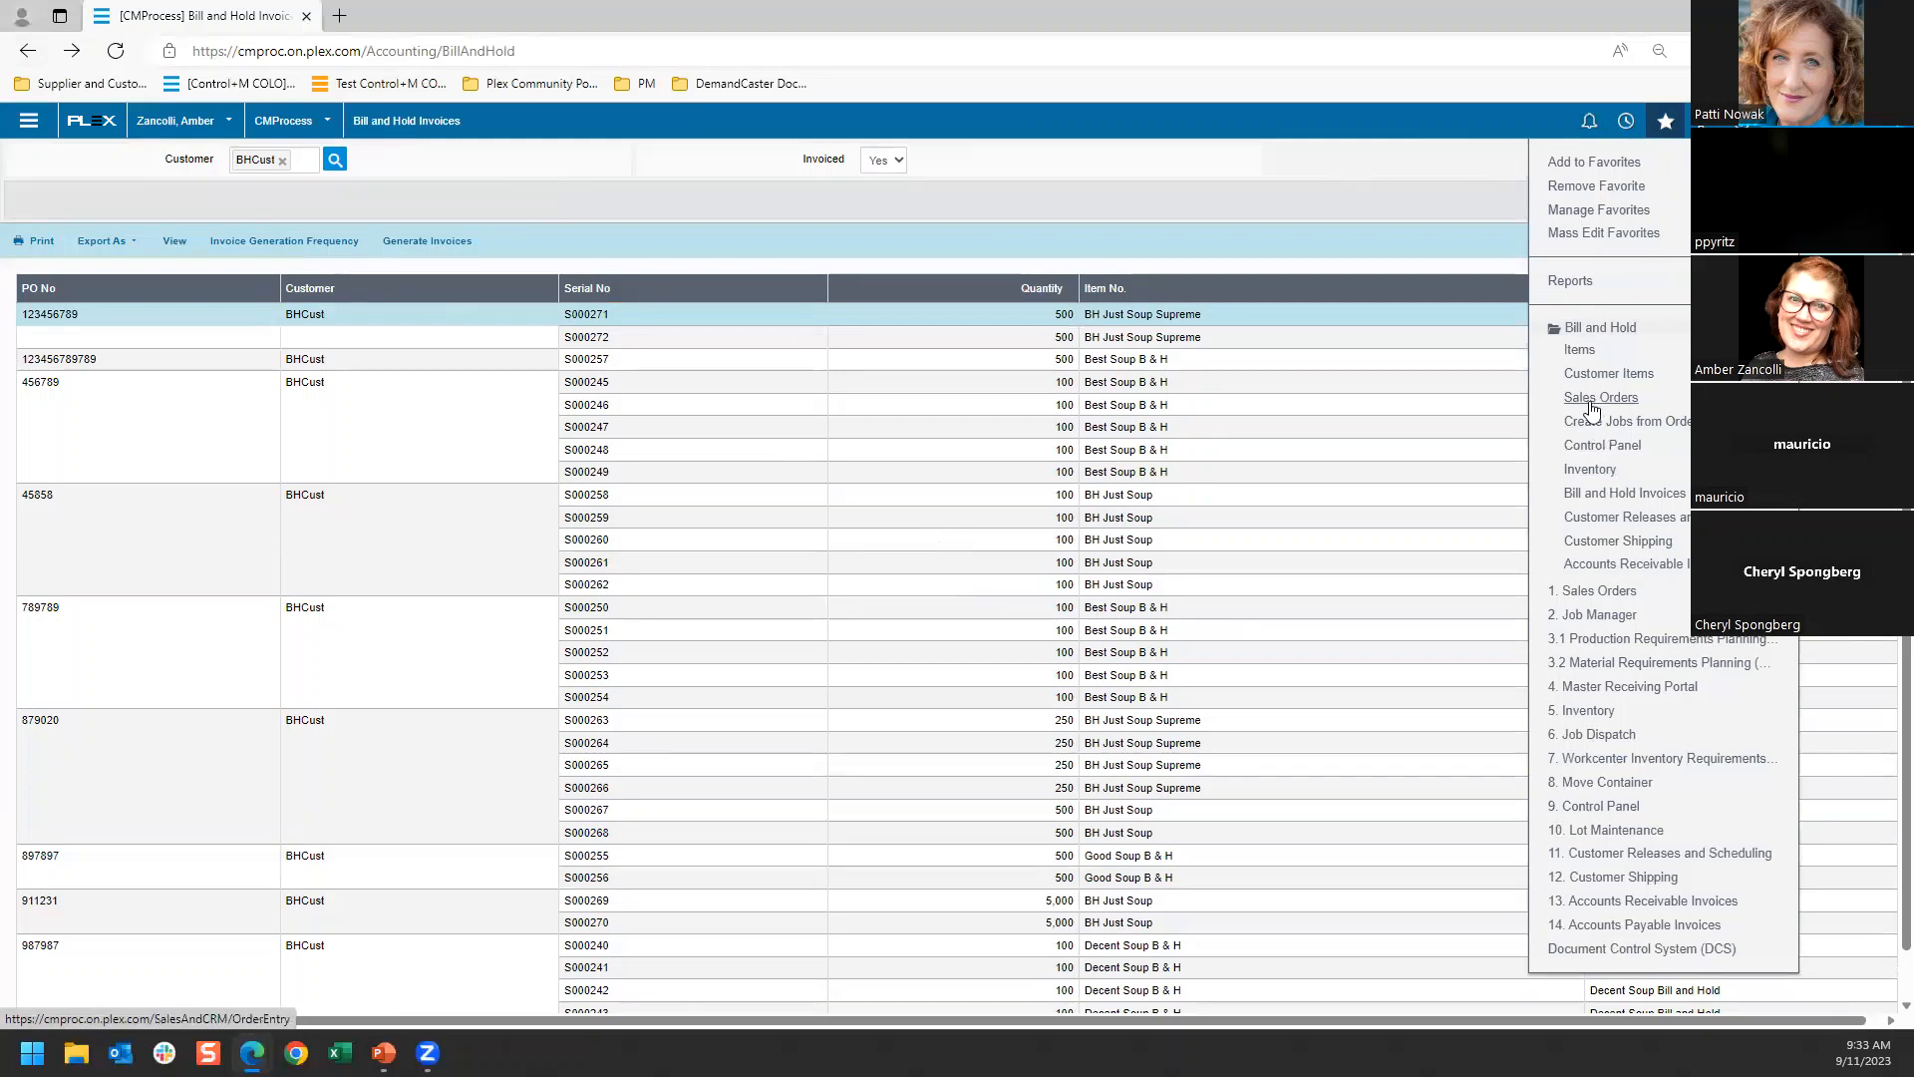
{"action": "left_click", "coordinate": [1598, 542]}
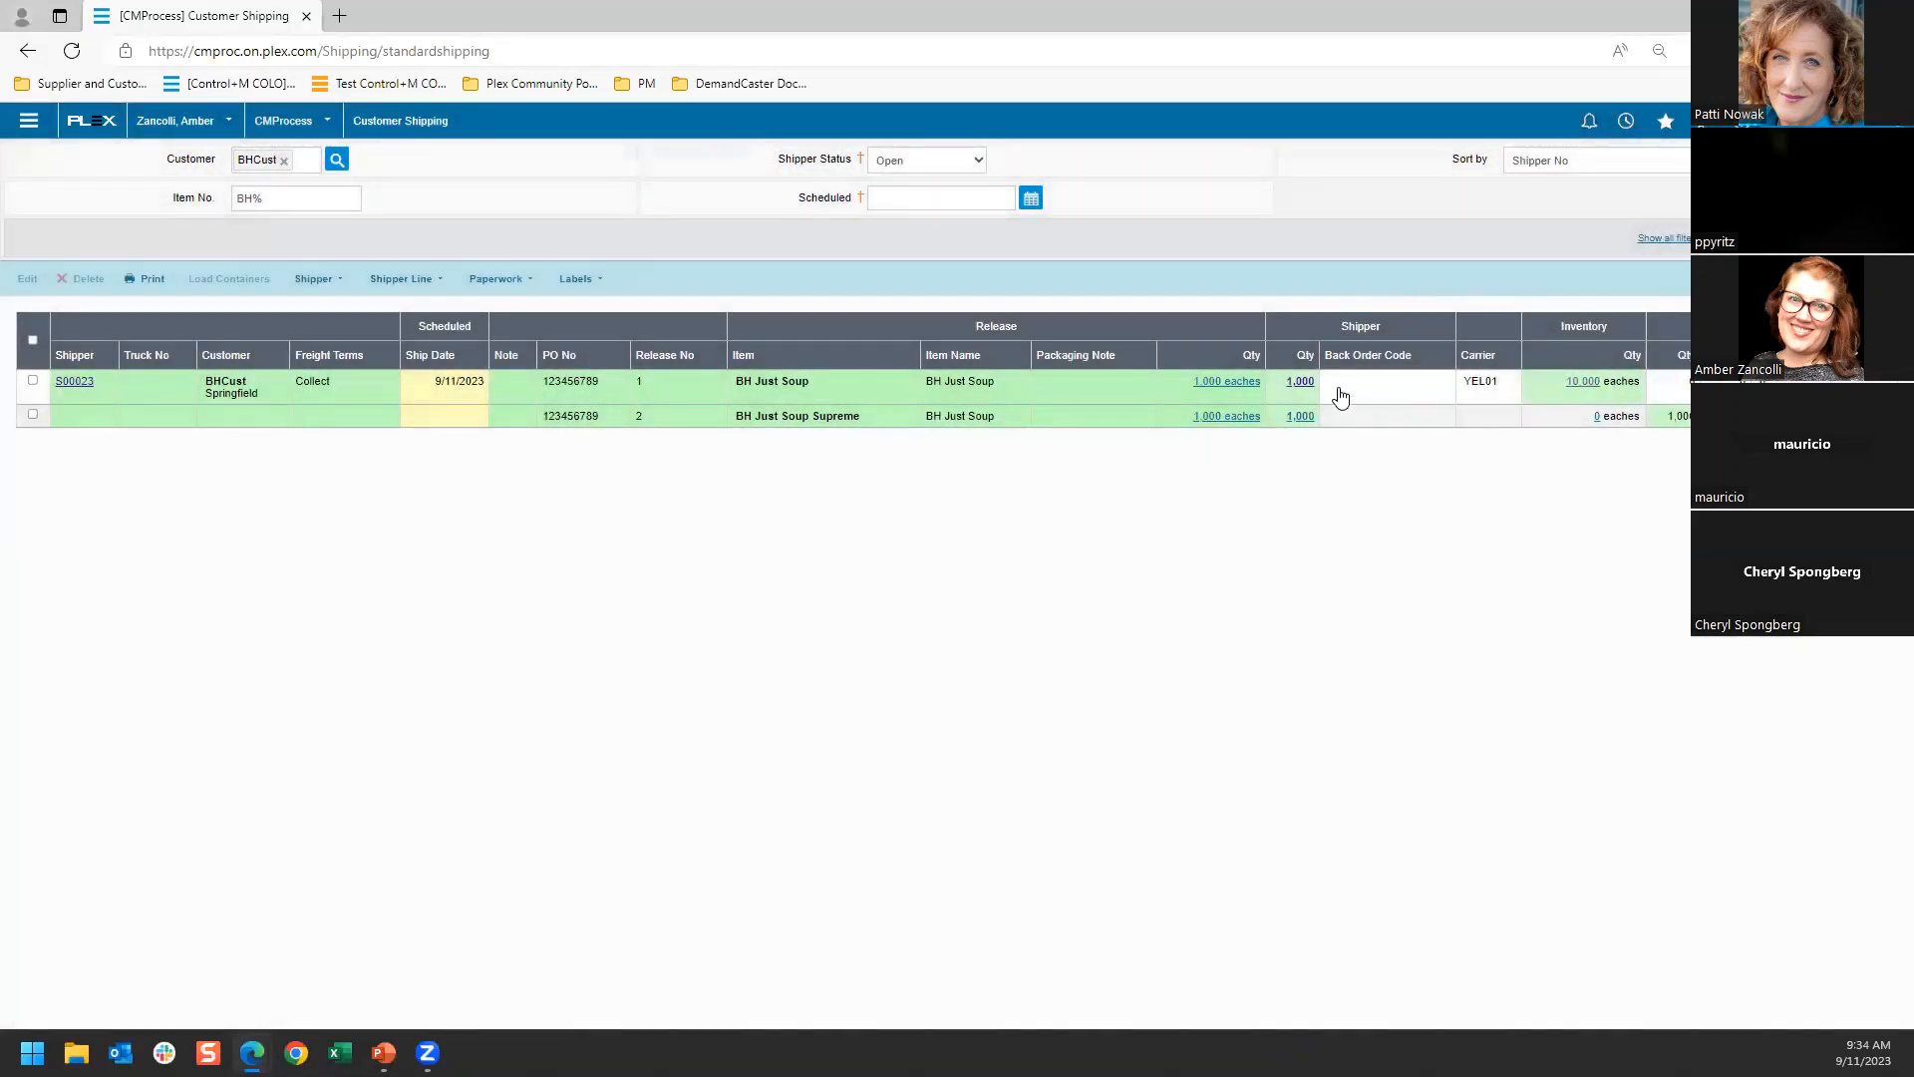
{"action": "left_click", "coordinate": [1371, 395]}
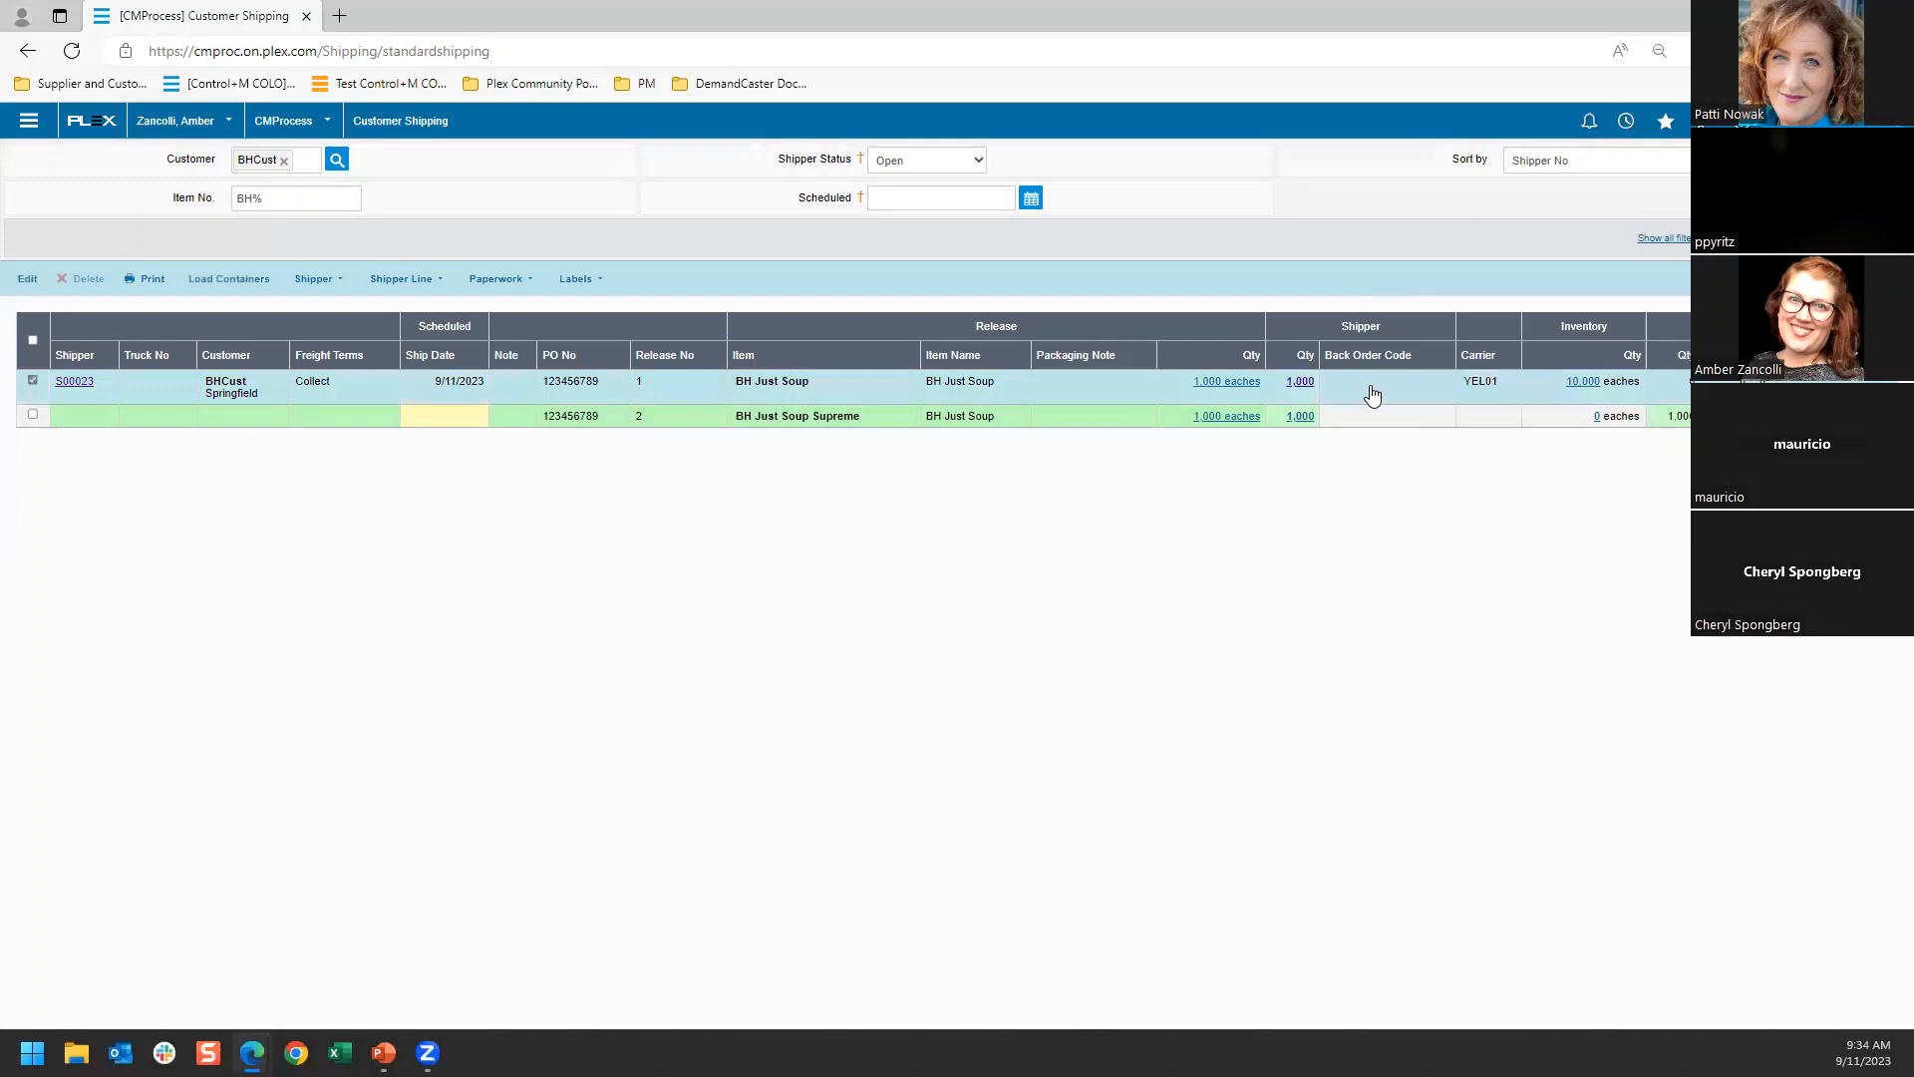
{"action": "left_click", "coordinate": [216, 285]}
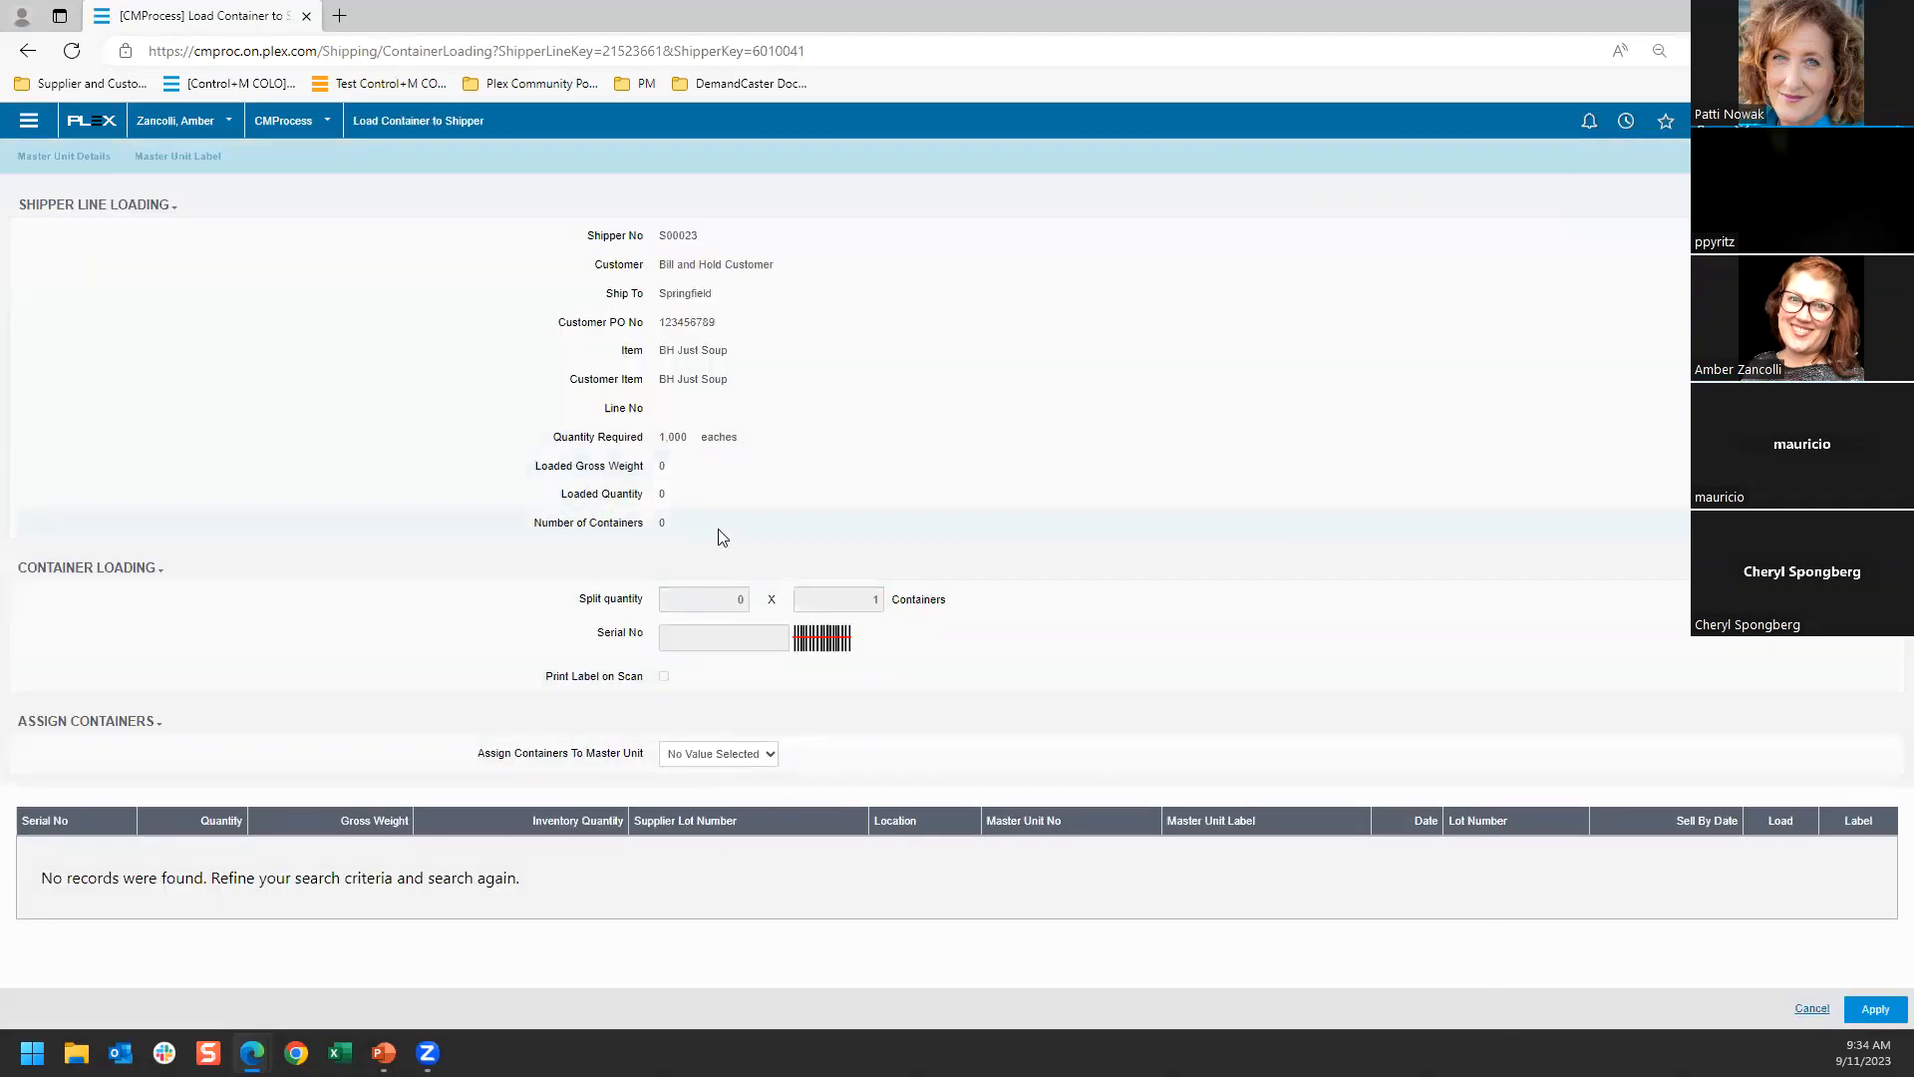
{"action": "left_click", "coordinate": [34, 55]}
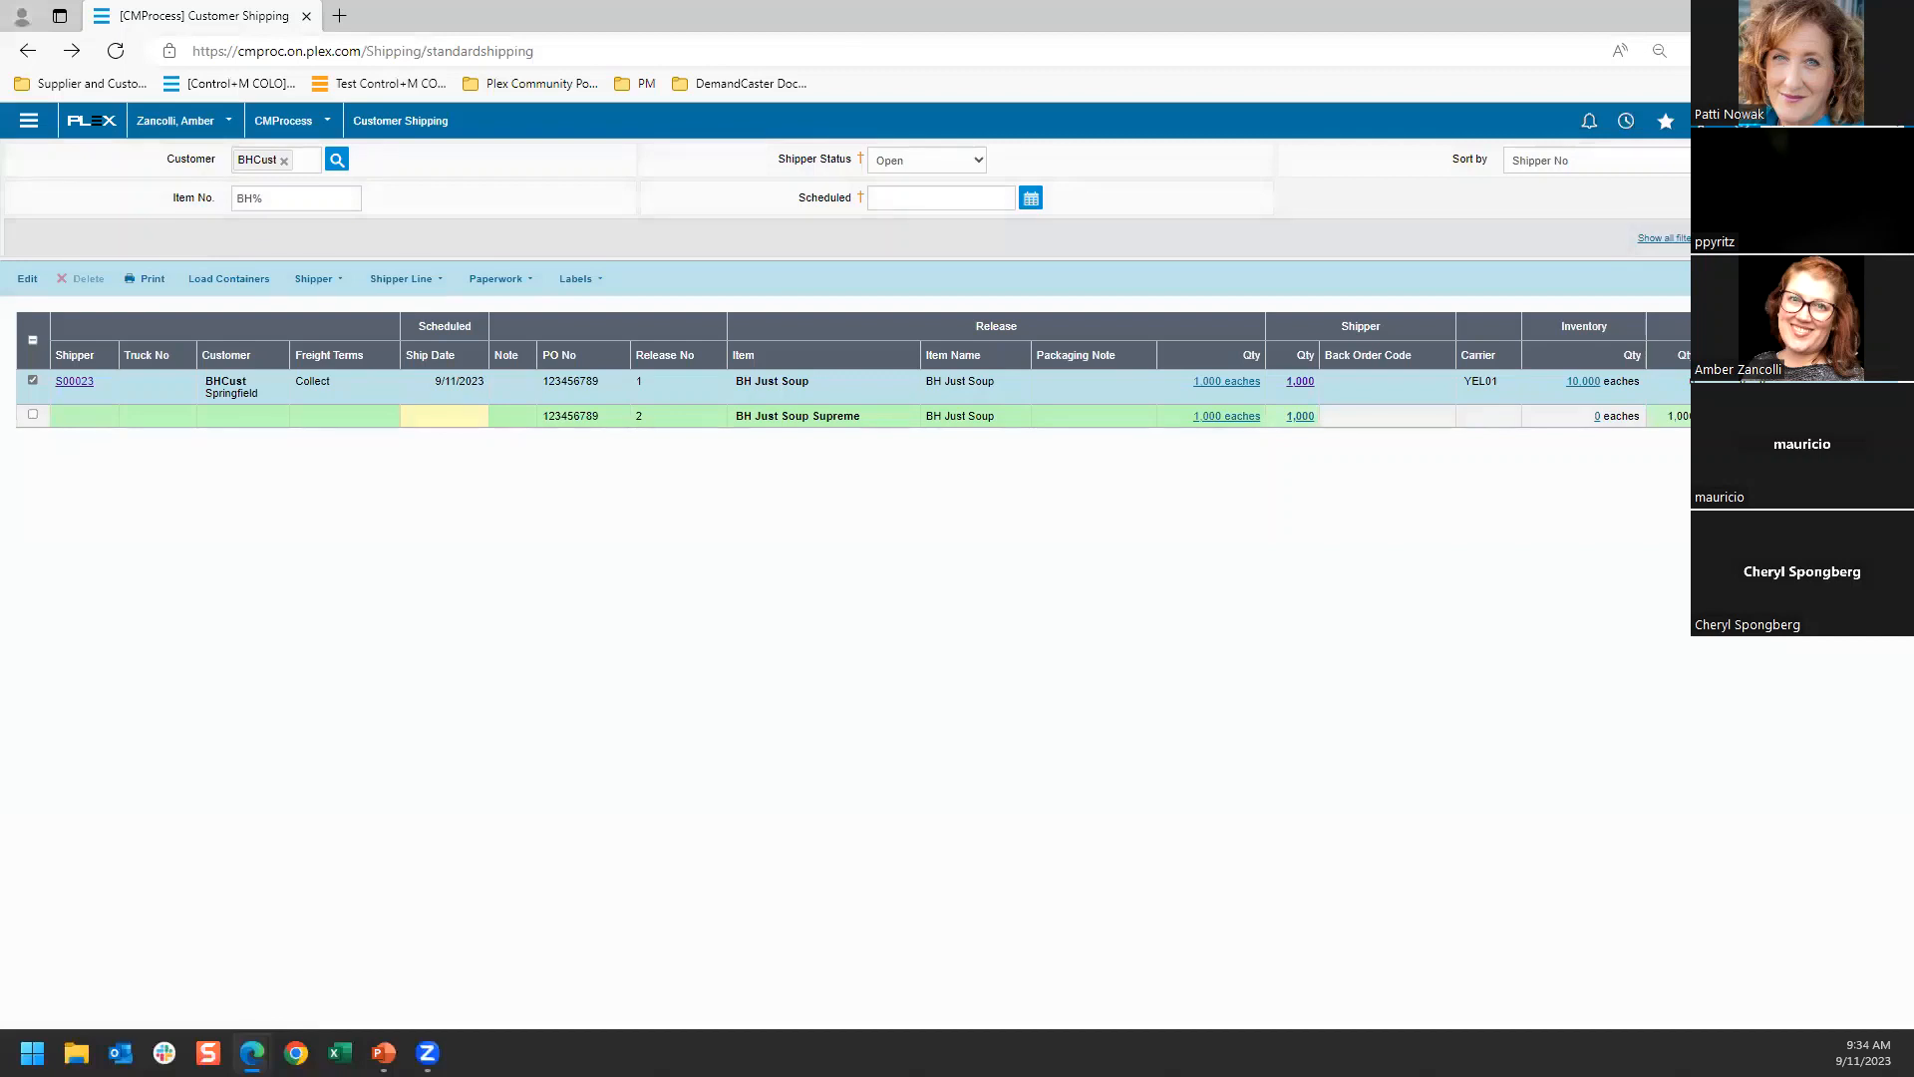
Find Customer Shipping History through the menu search and view the bill of lading in the document history of shipper S00021
{"action": "type", "text": "cust"}
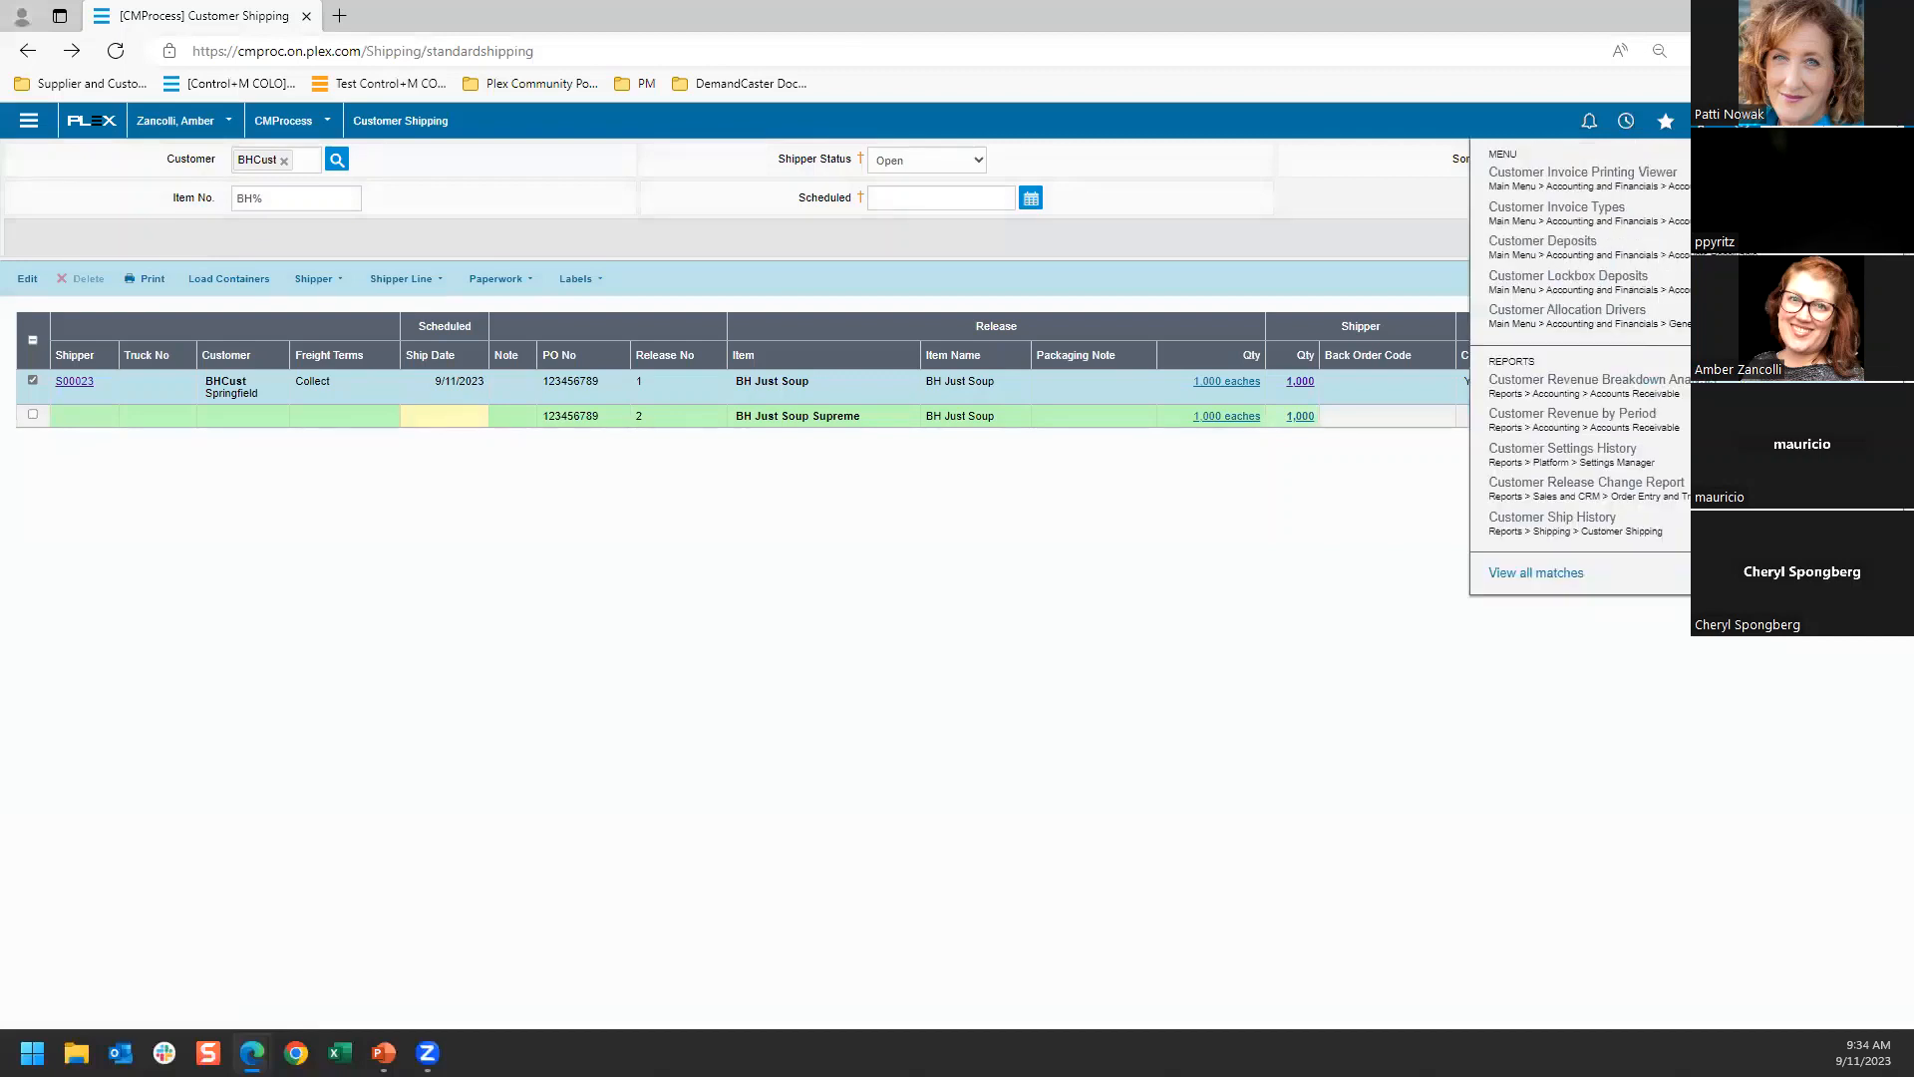
{"action": "type", "text": " ship"}
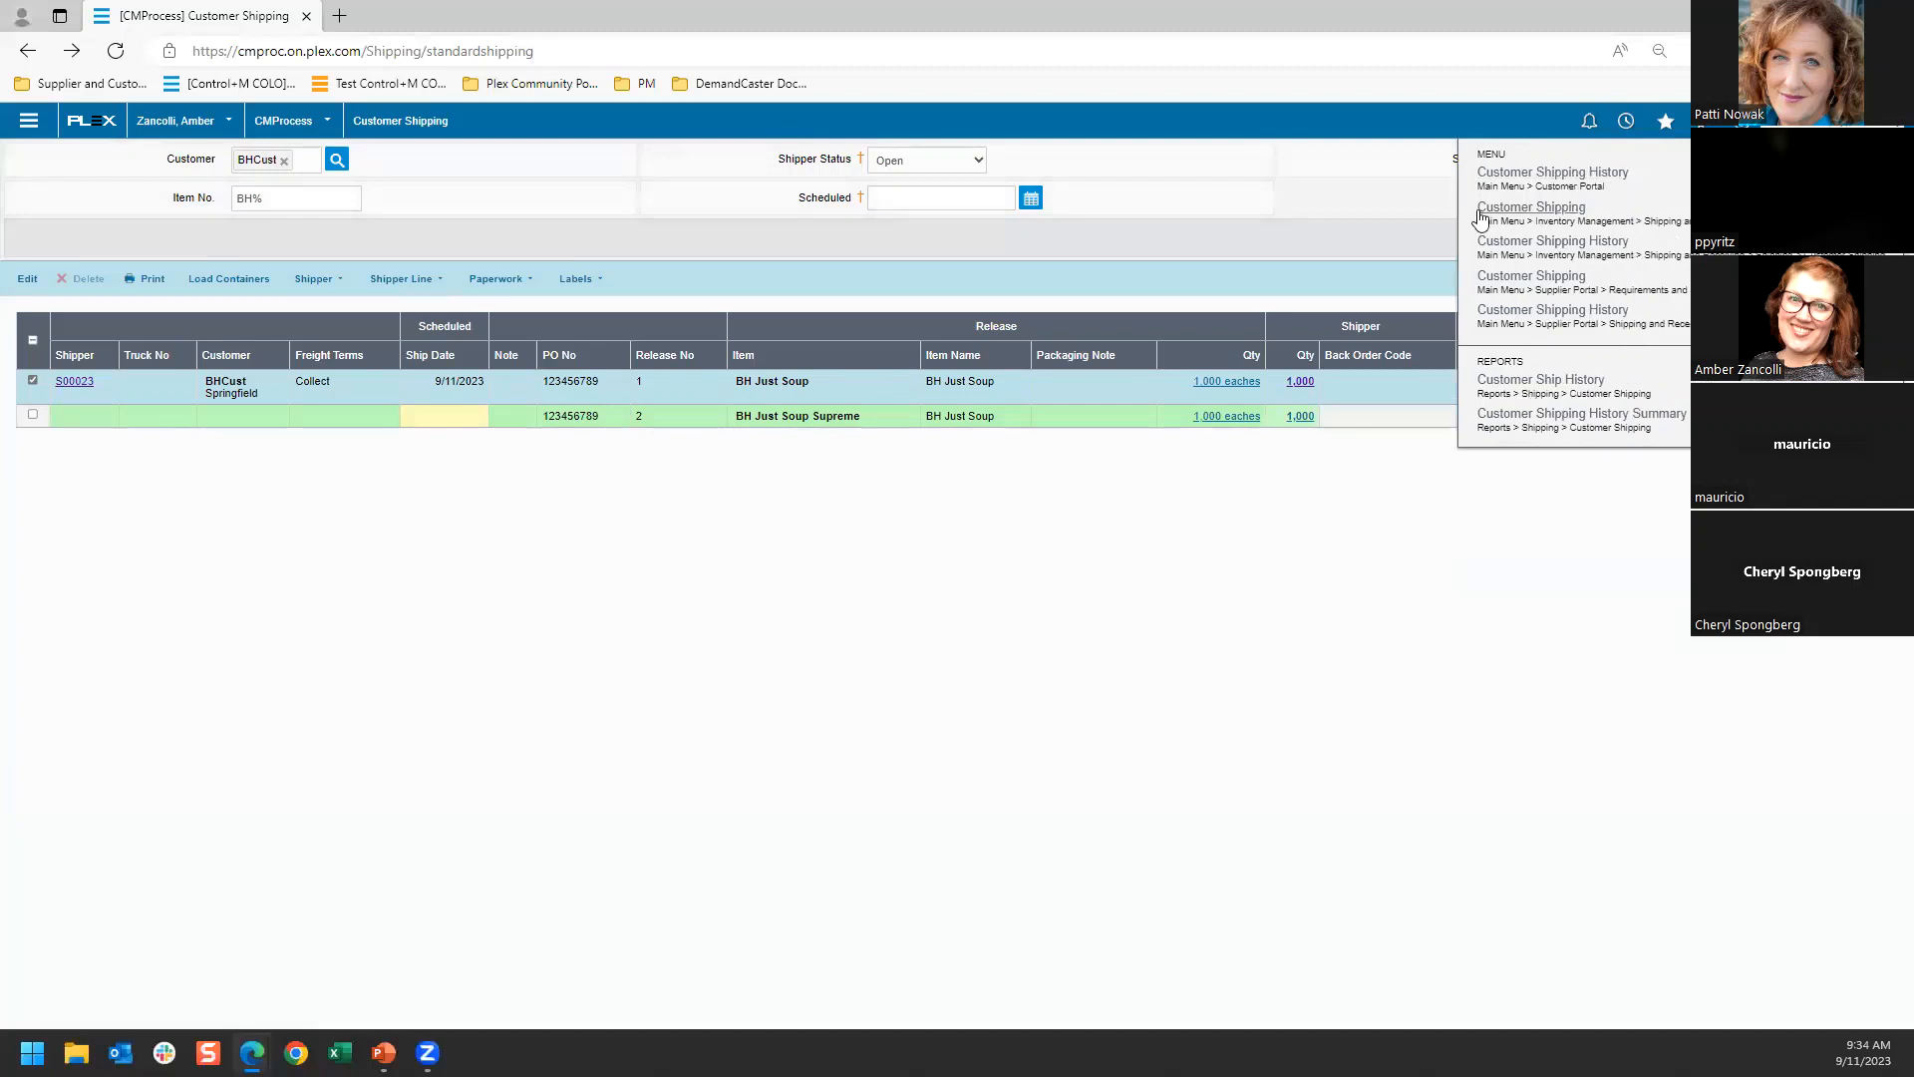
{"action": "left_click", "coordinate": [1545, 176]}
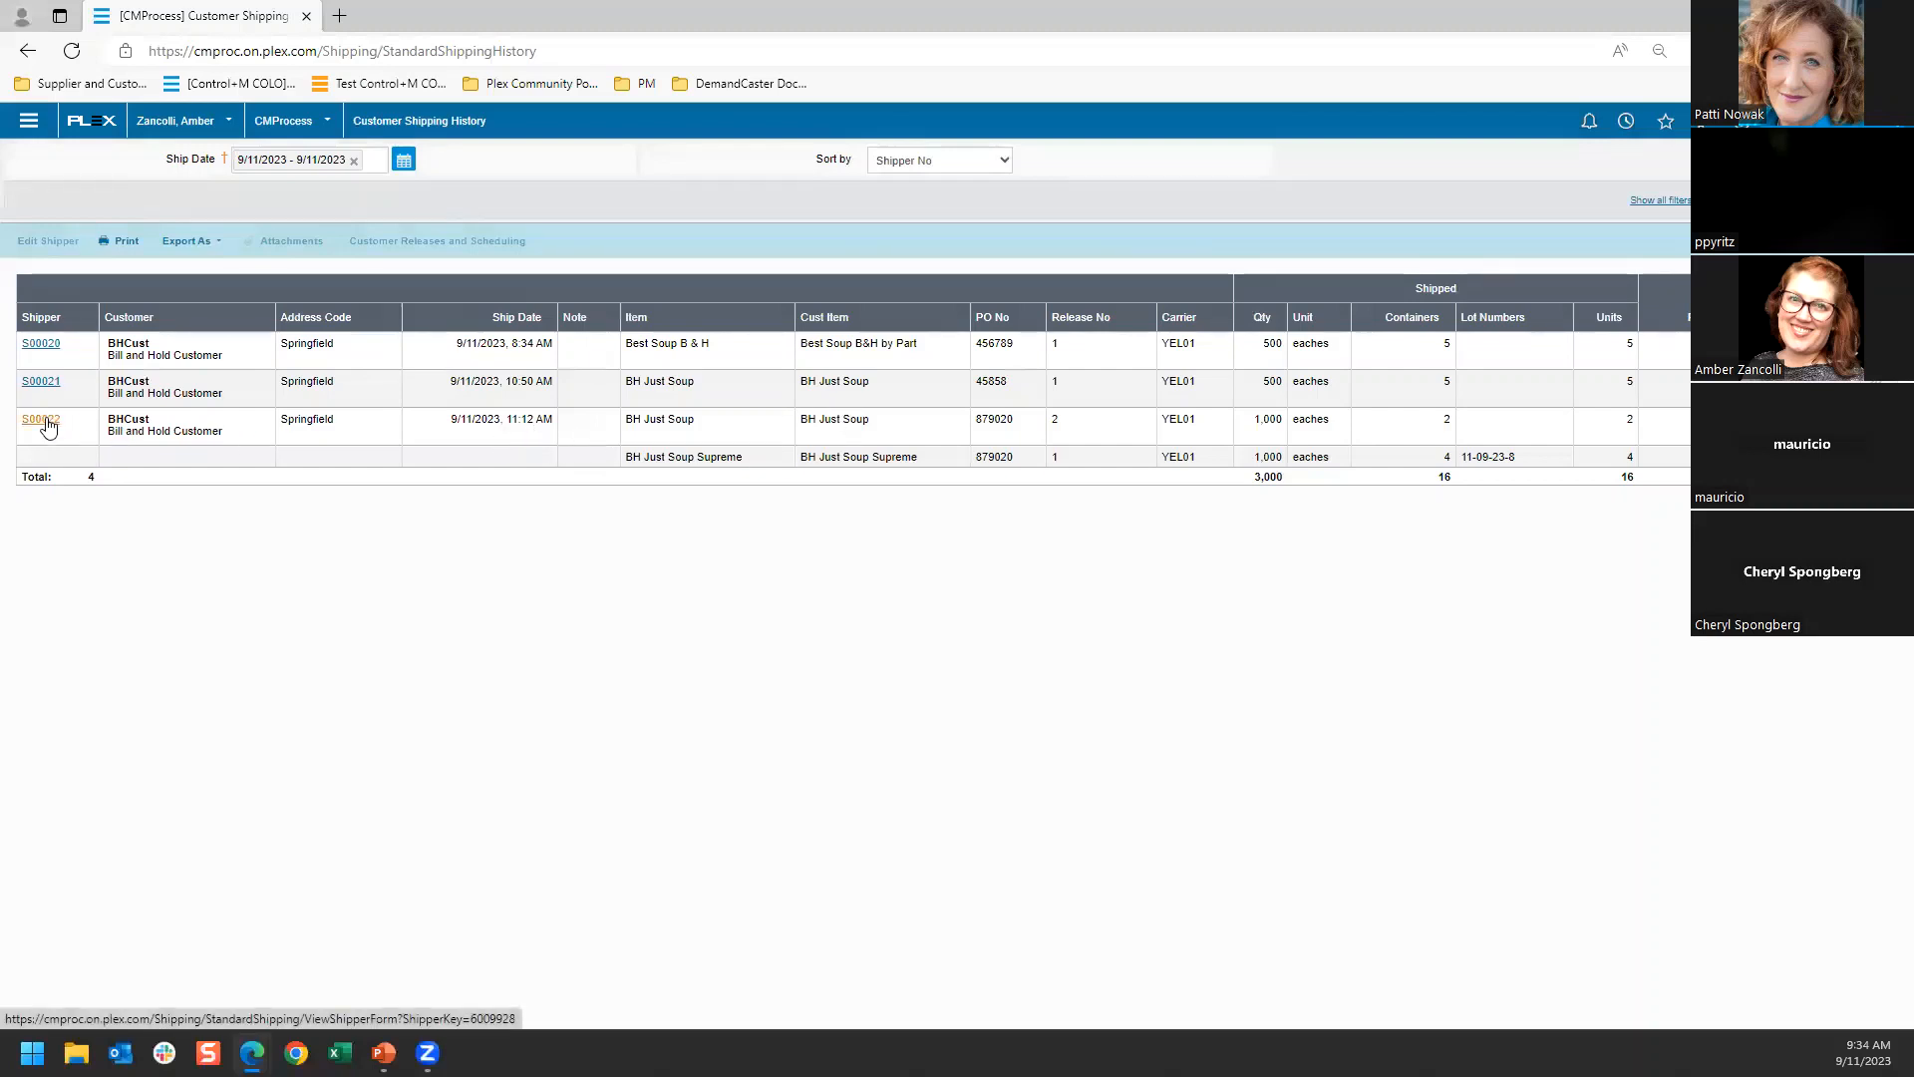
{"action": "left_click", "coordinate": [38, 383]}
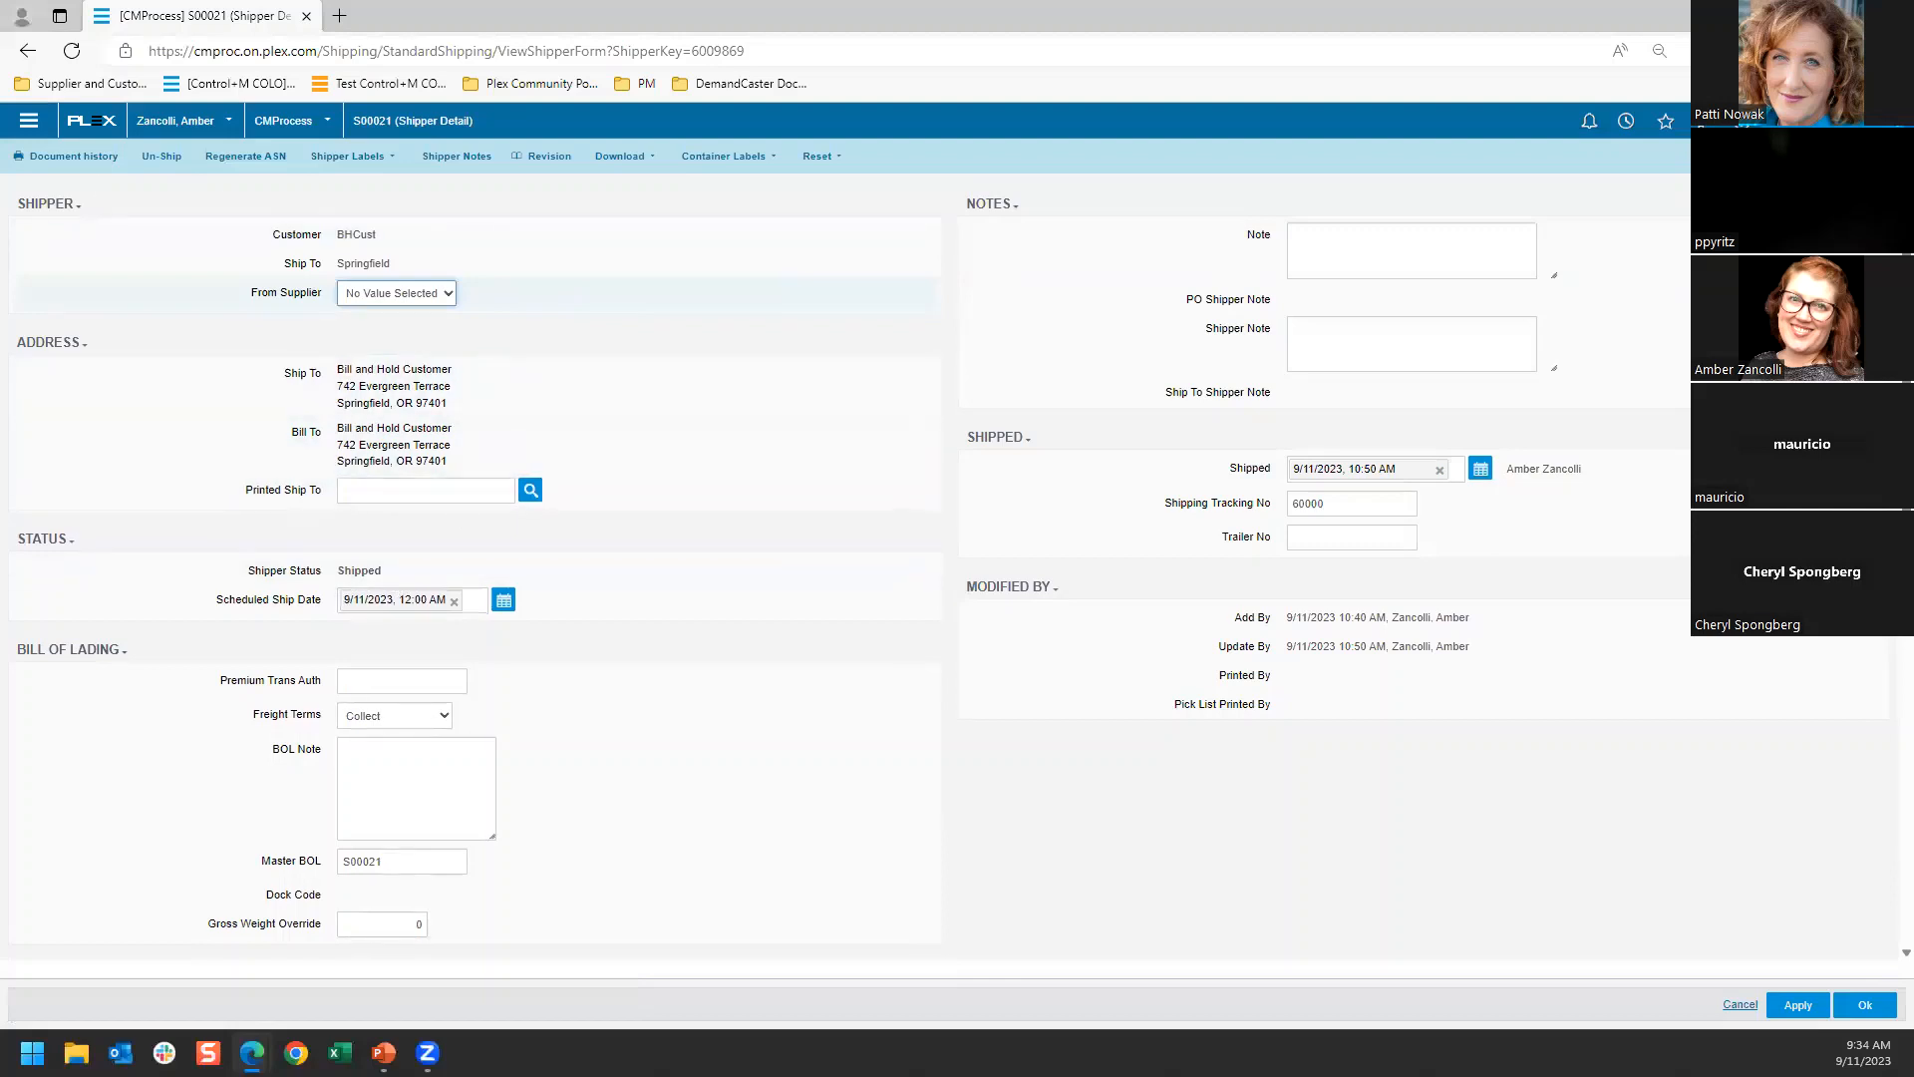
{"action": "left_click", "coordinate": [82, 157]}
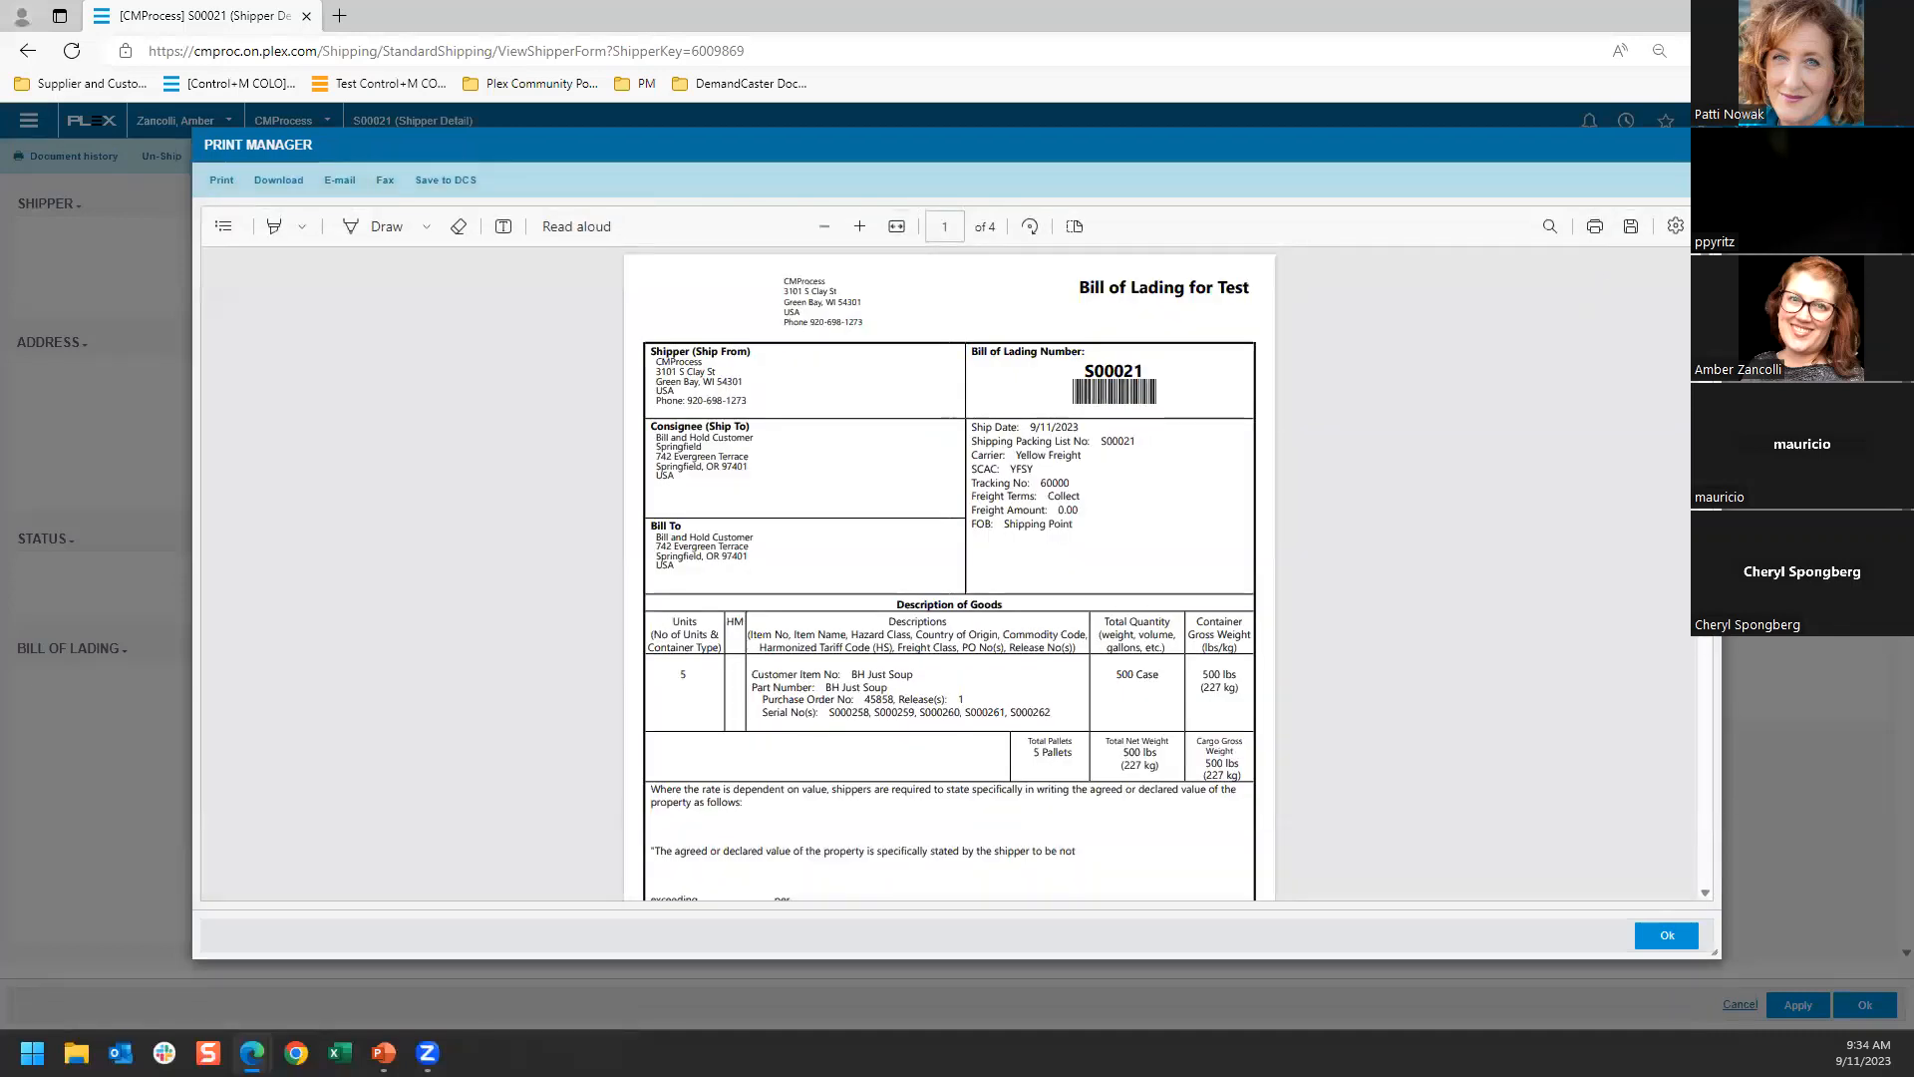
{"action": "left_click", "coordinate": [1703, 145]}
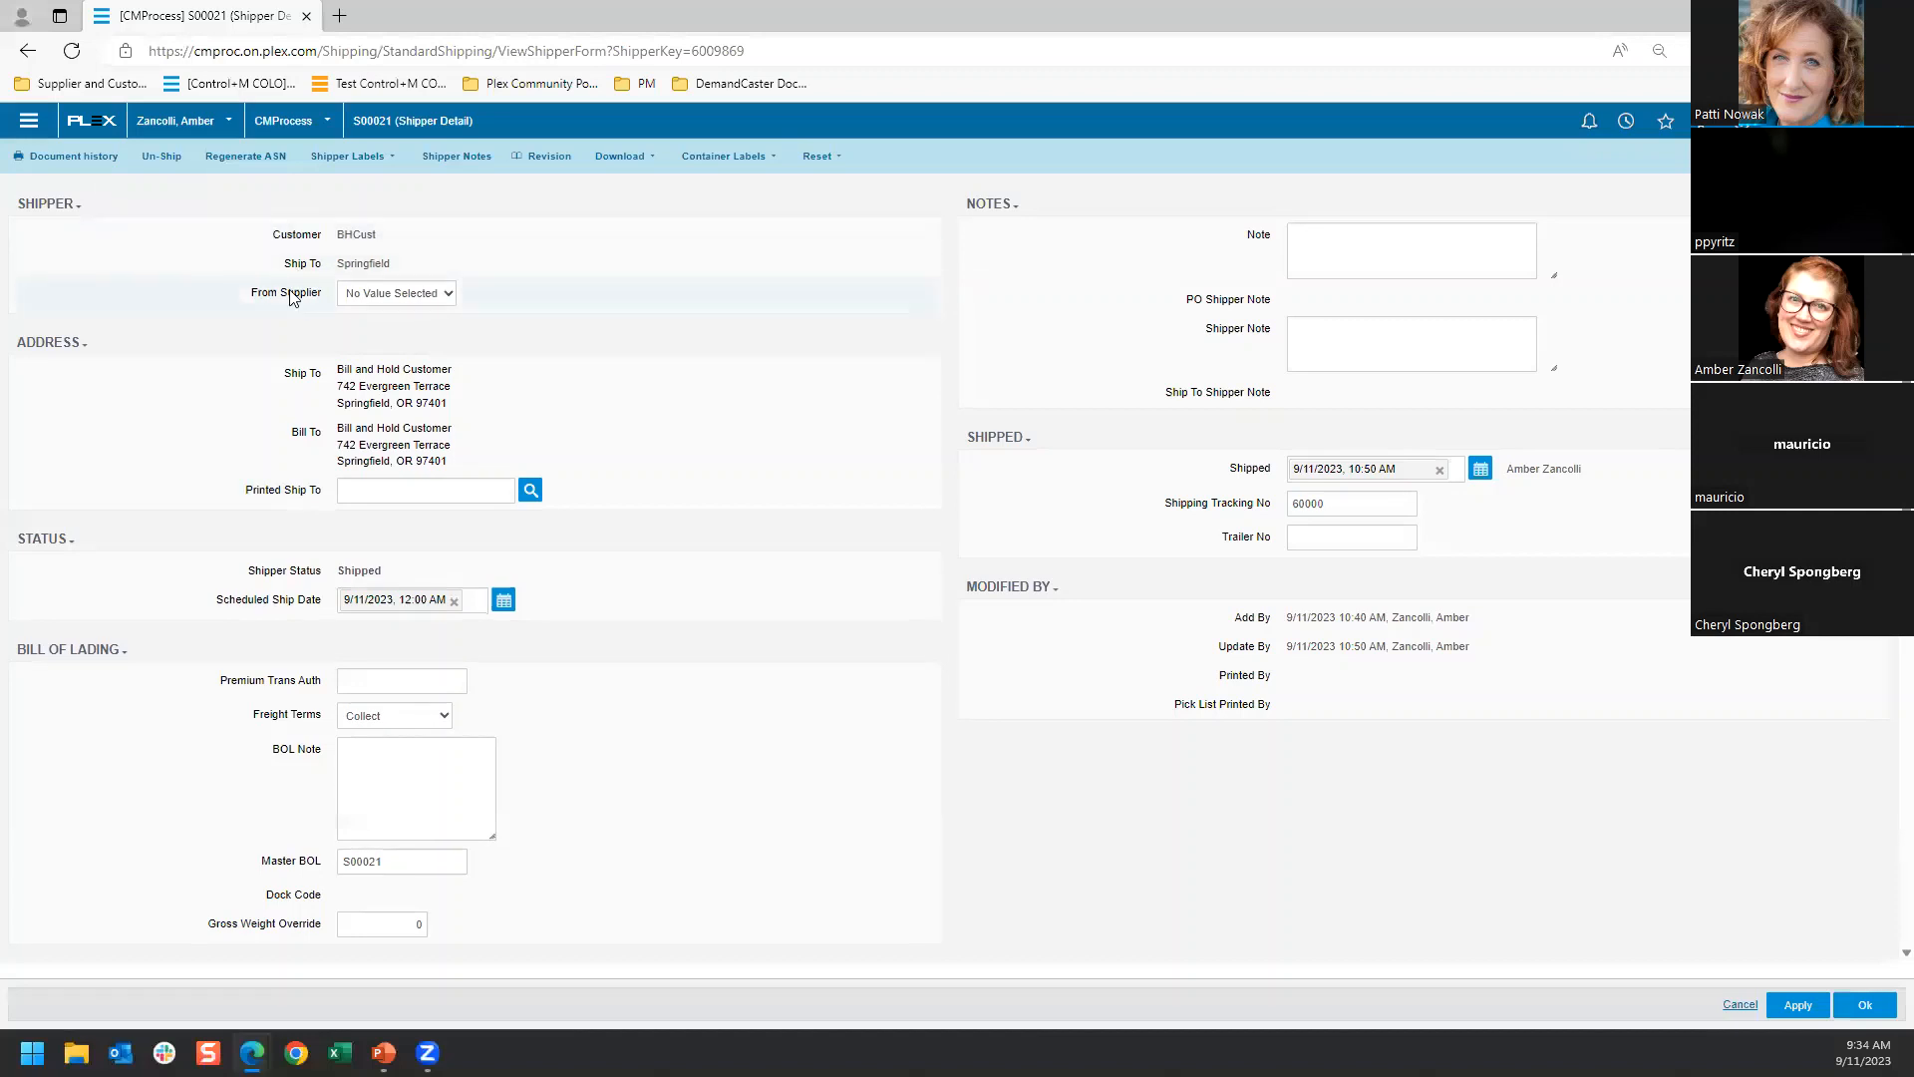
Switch to the browser window with the customer invoice detail and return to the Accounts Receivable Invoices list
{"action": "left_click", "coordinate": [1800, 15]}
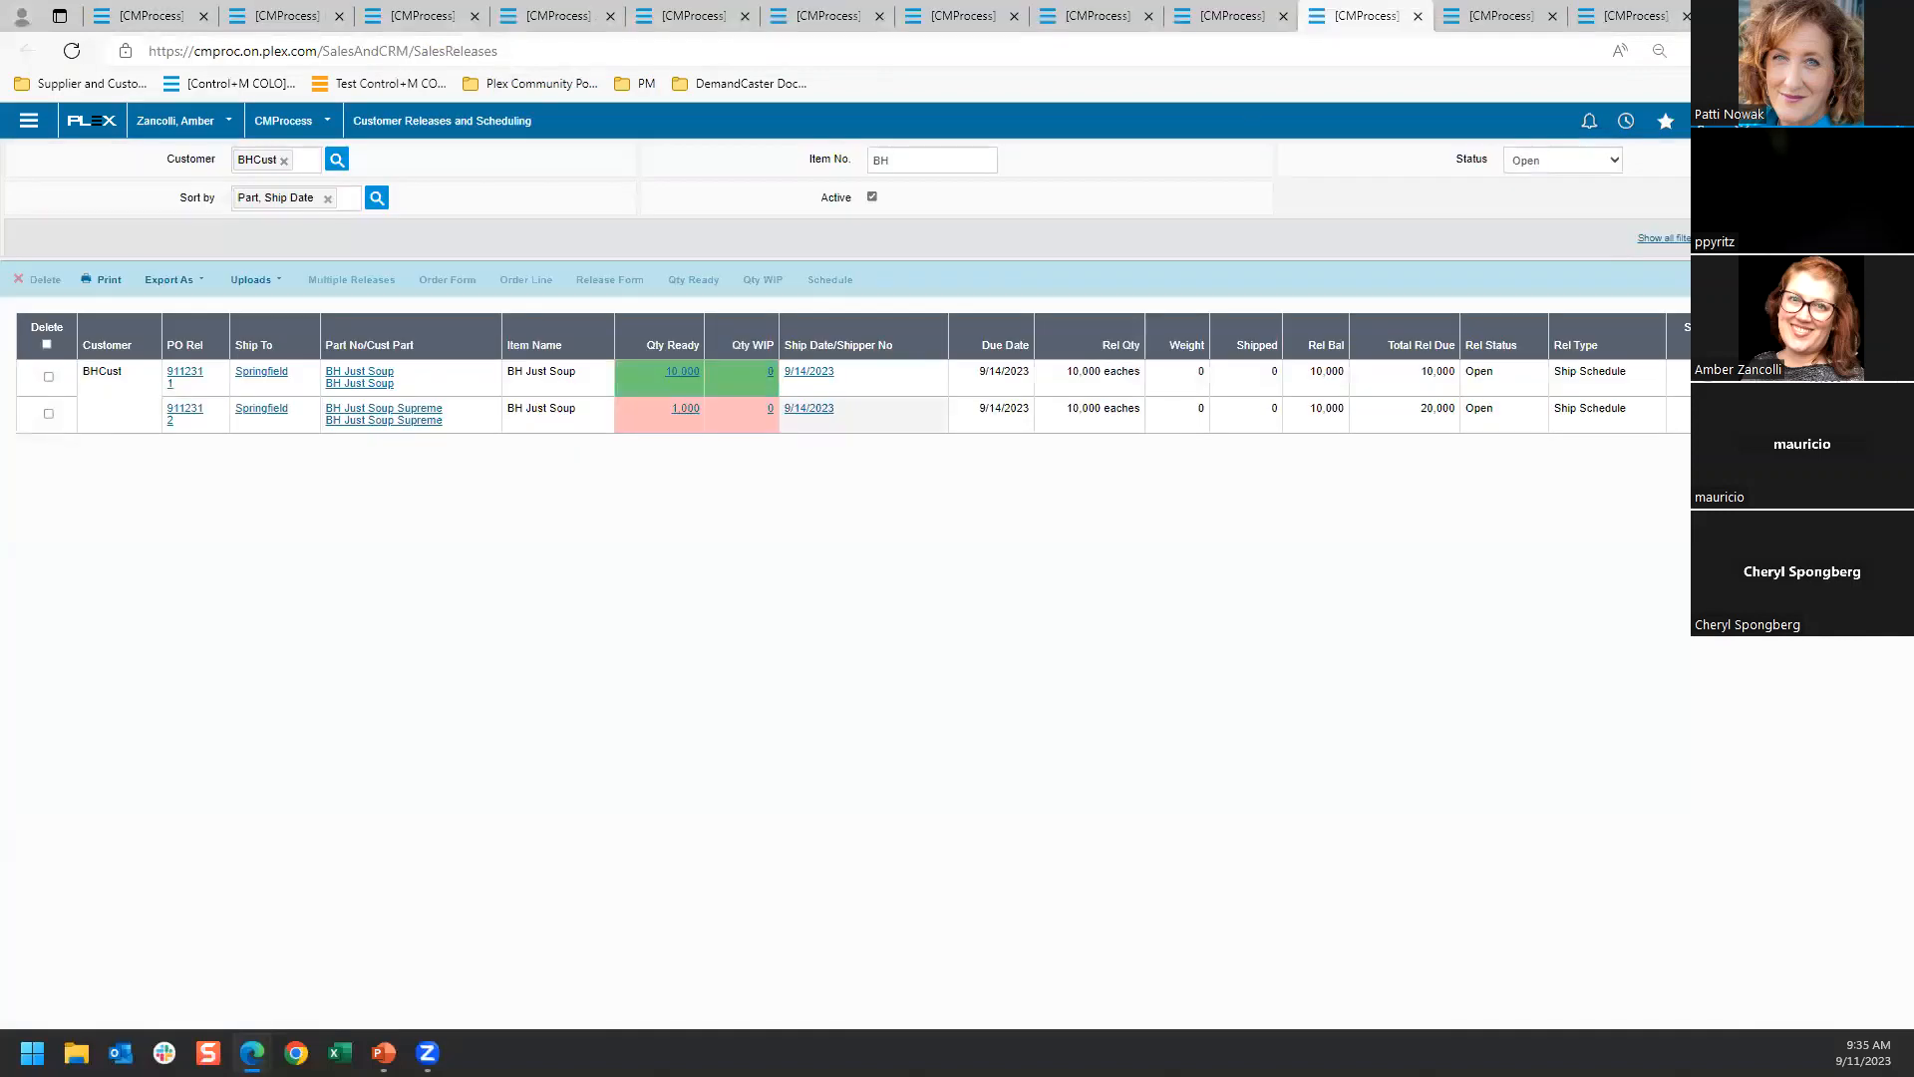
{"action": "left_click", "coordinate": [1639, 22]}
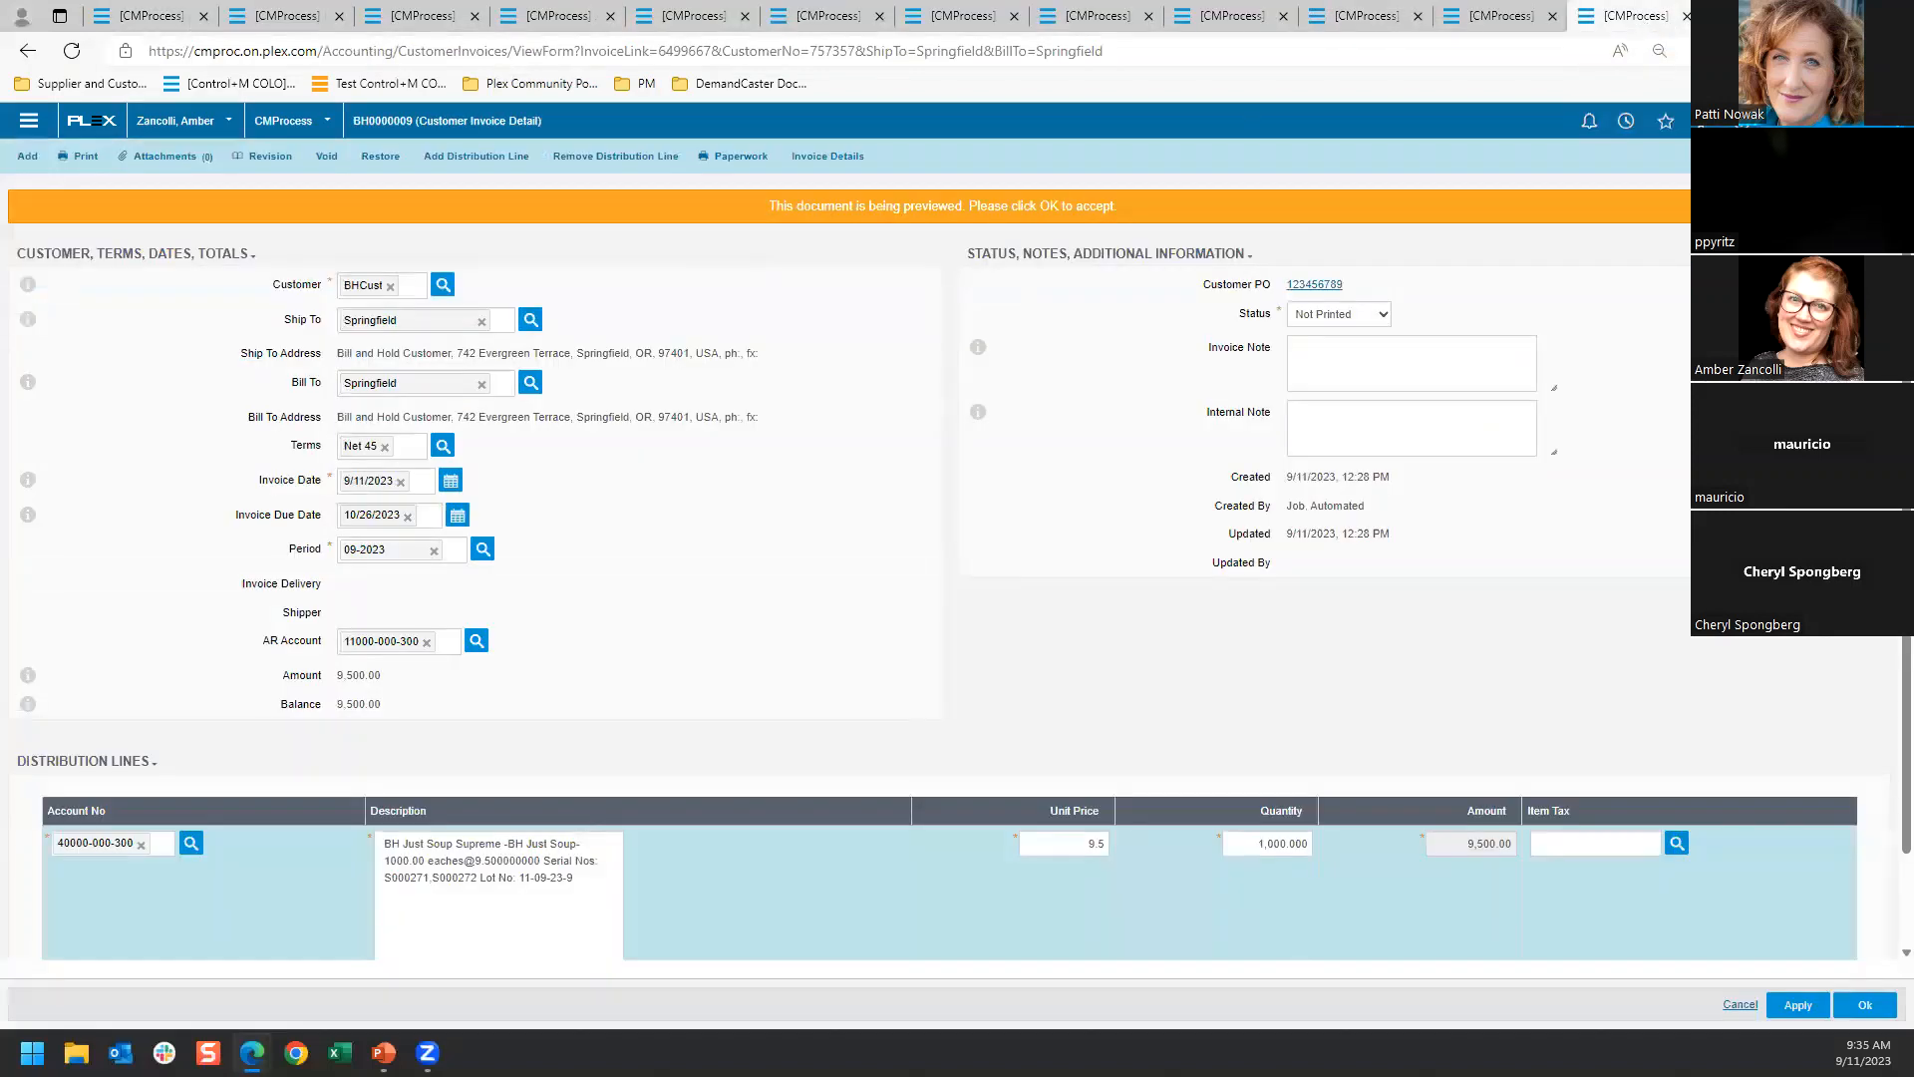
{"action": "left_click", "coordinate": [20, 60]}
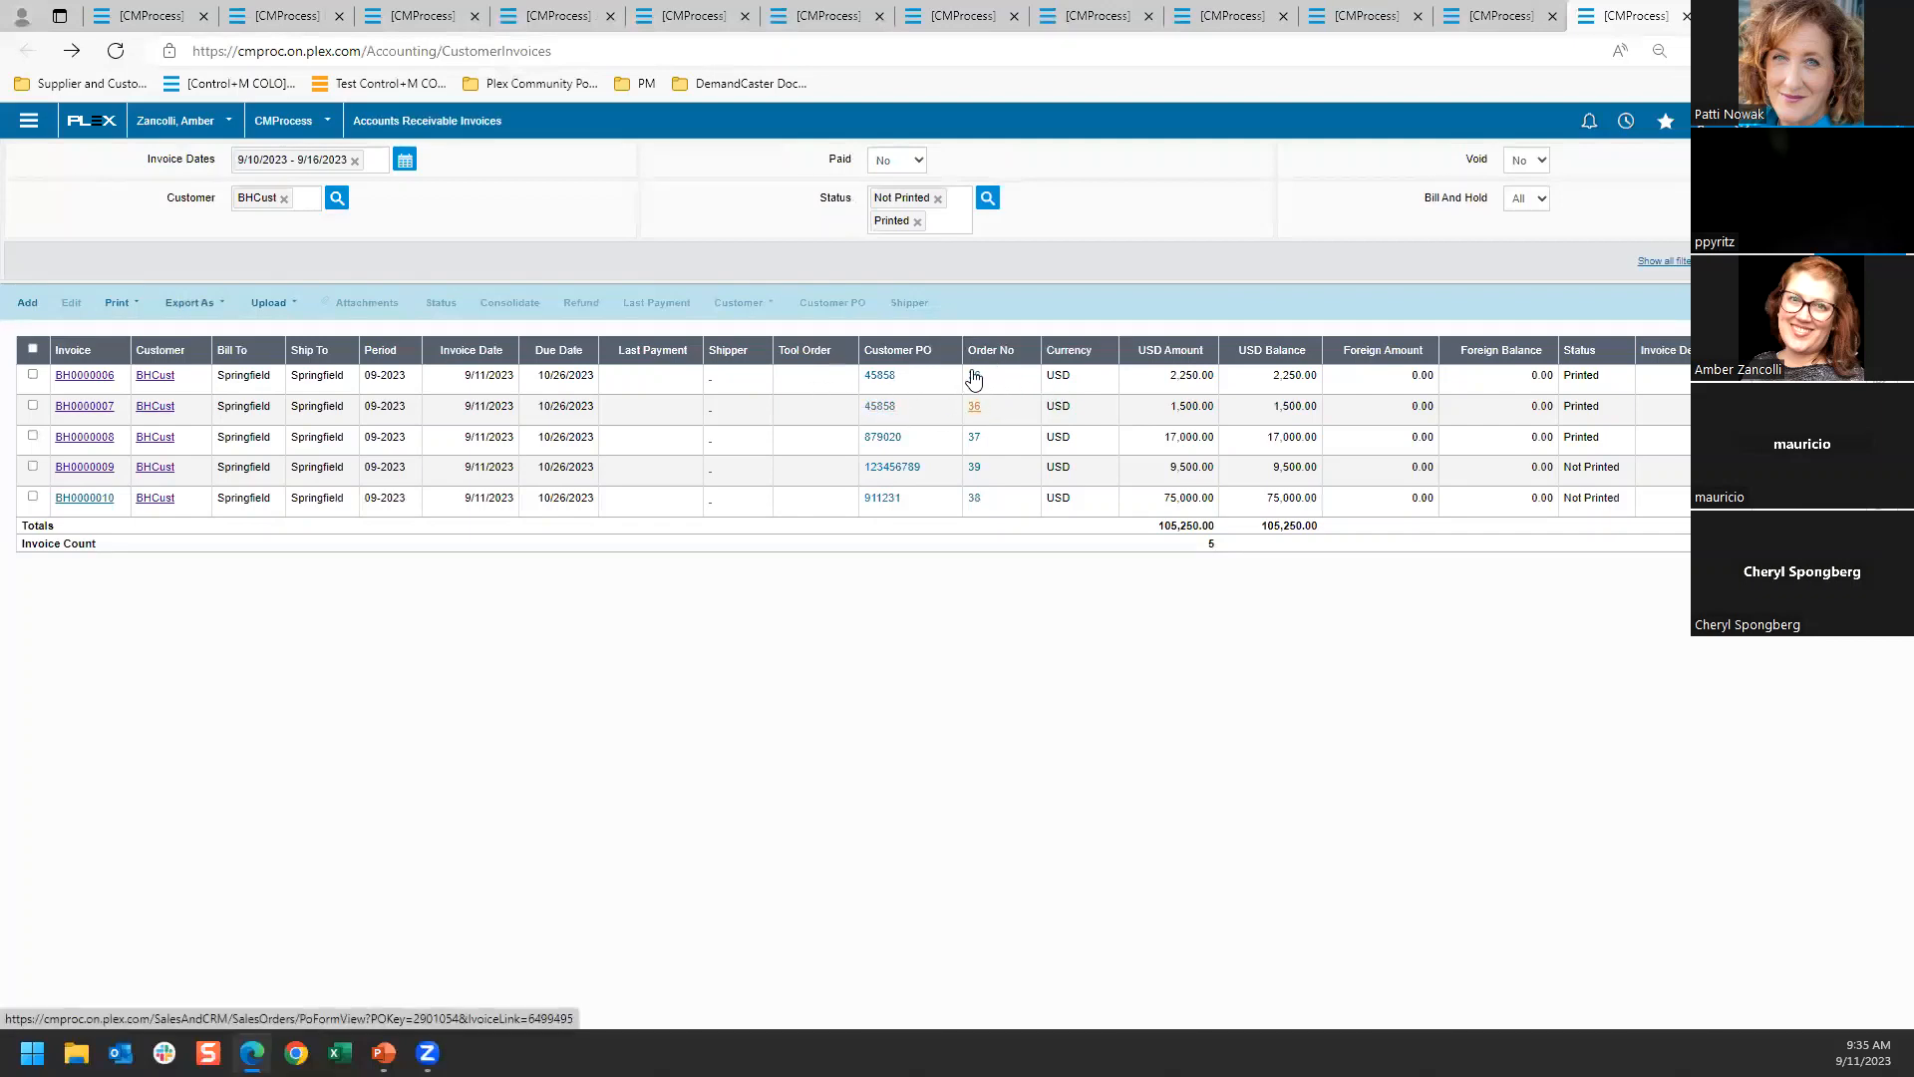
Examine the container serial numbers in the distribution line descriptions of invoices BH0000006 and BH0000007, returning to the invoice list after each
{"action": "left_click", "coordinate": [98, 377]}
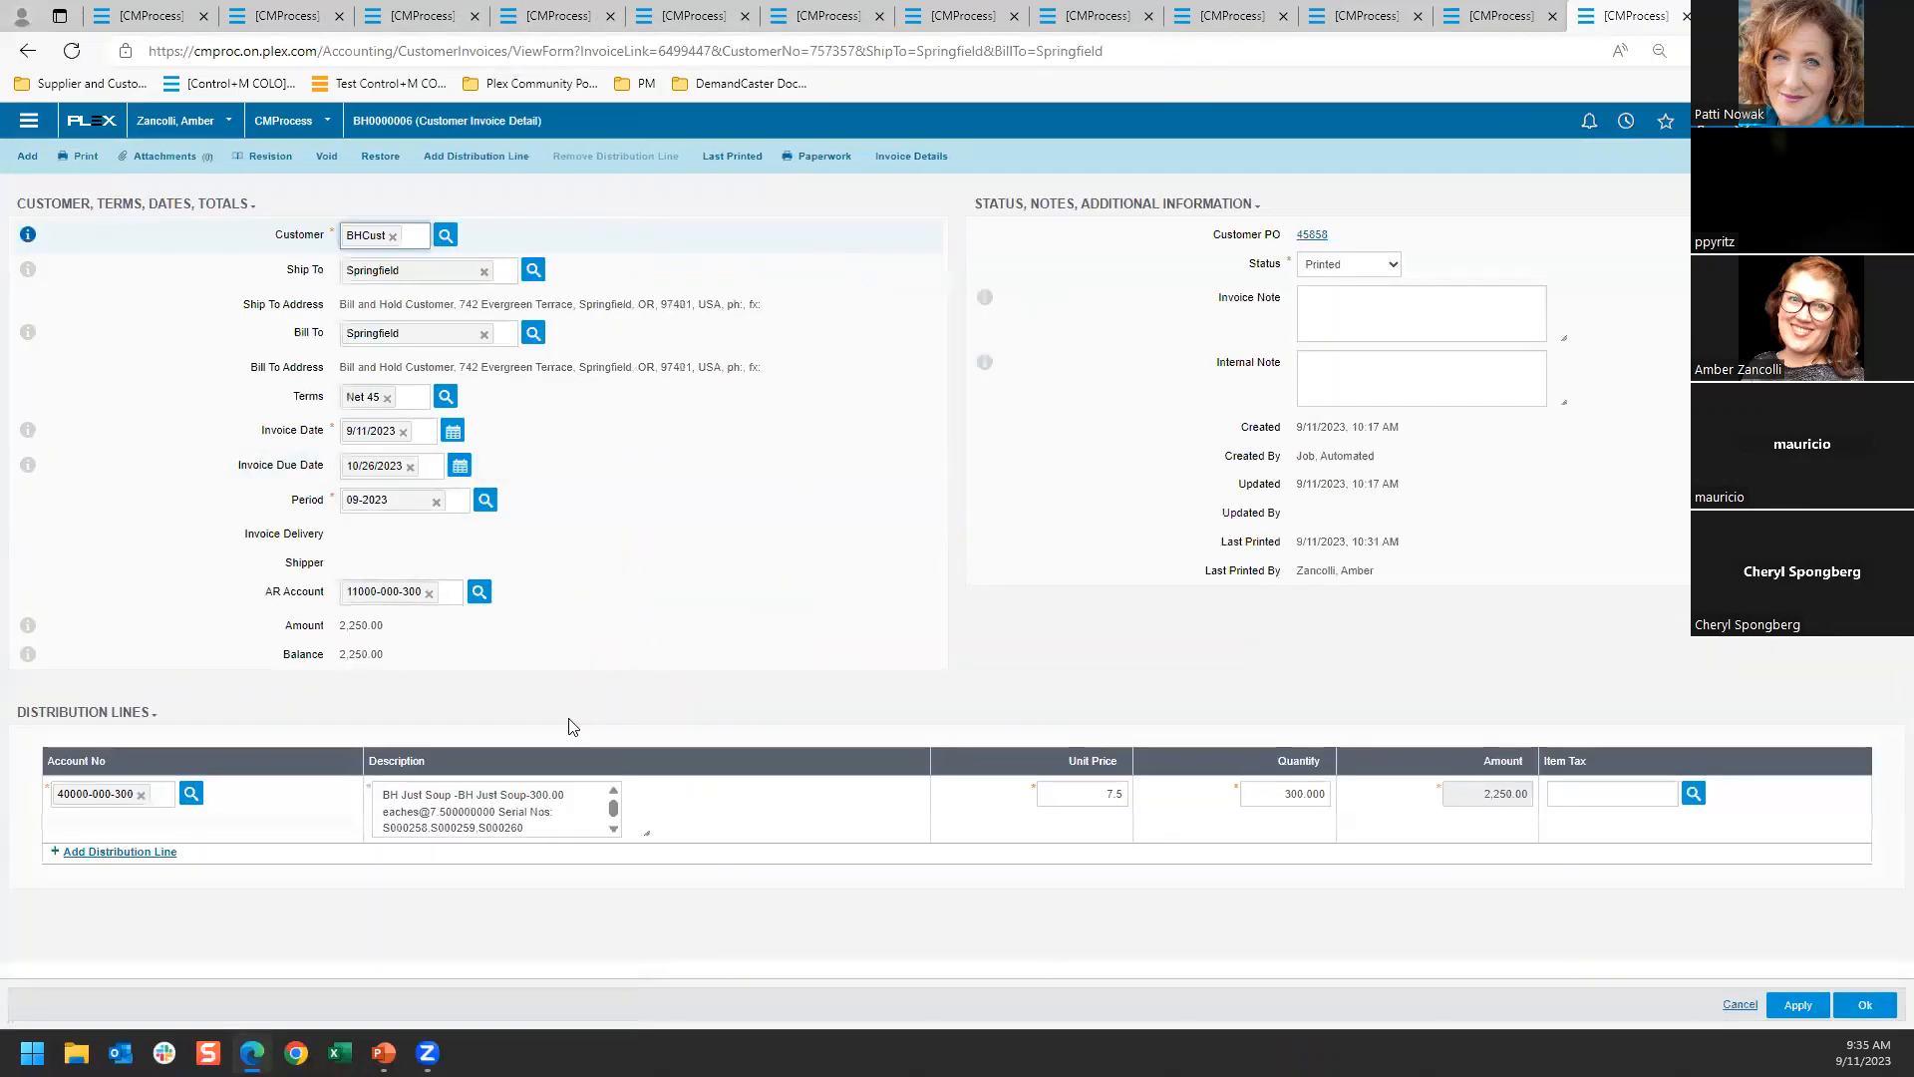
{"action": "left_click_drag", "start_coordinate": [644, 828], "coordinate": [653, 883]}
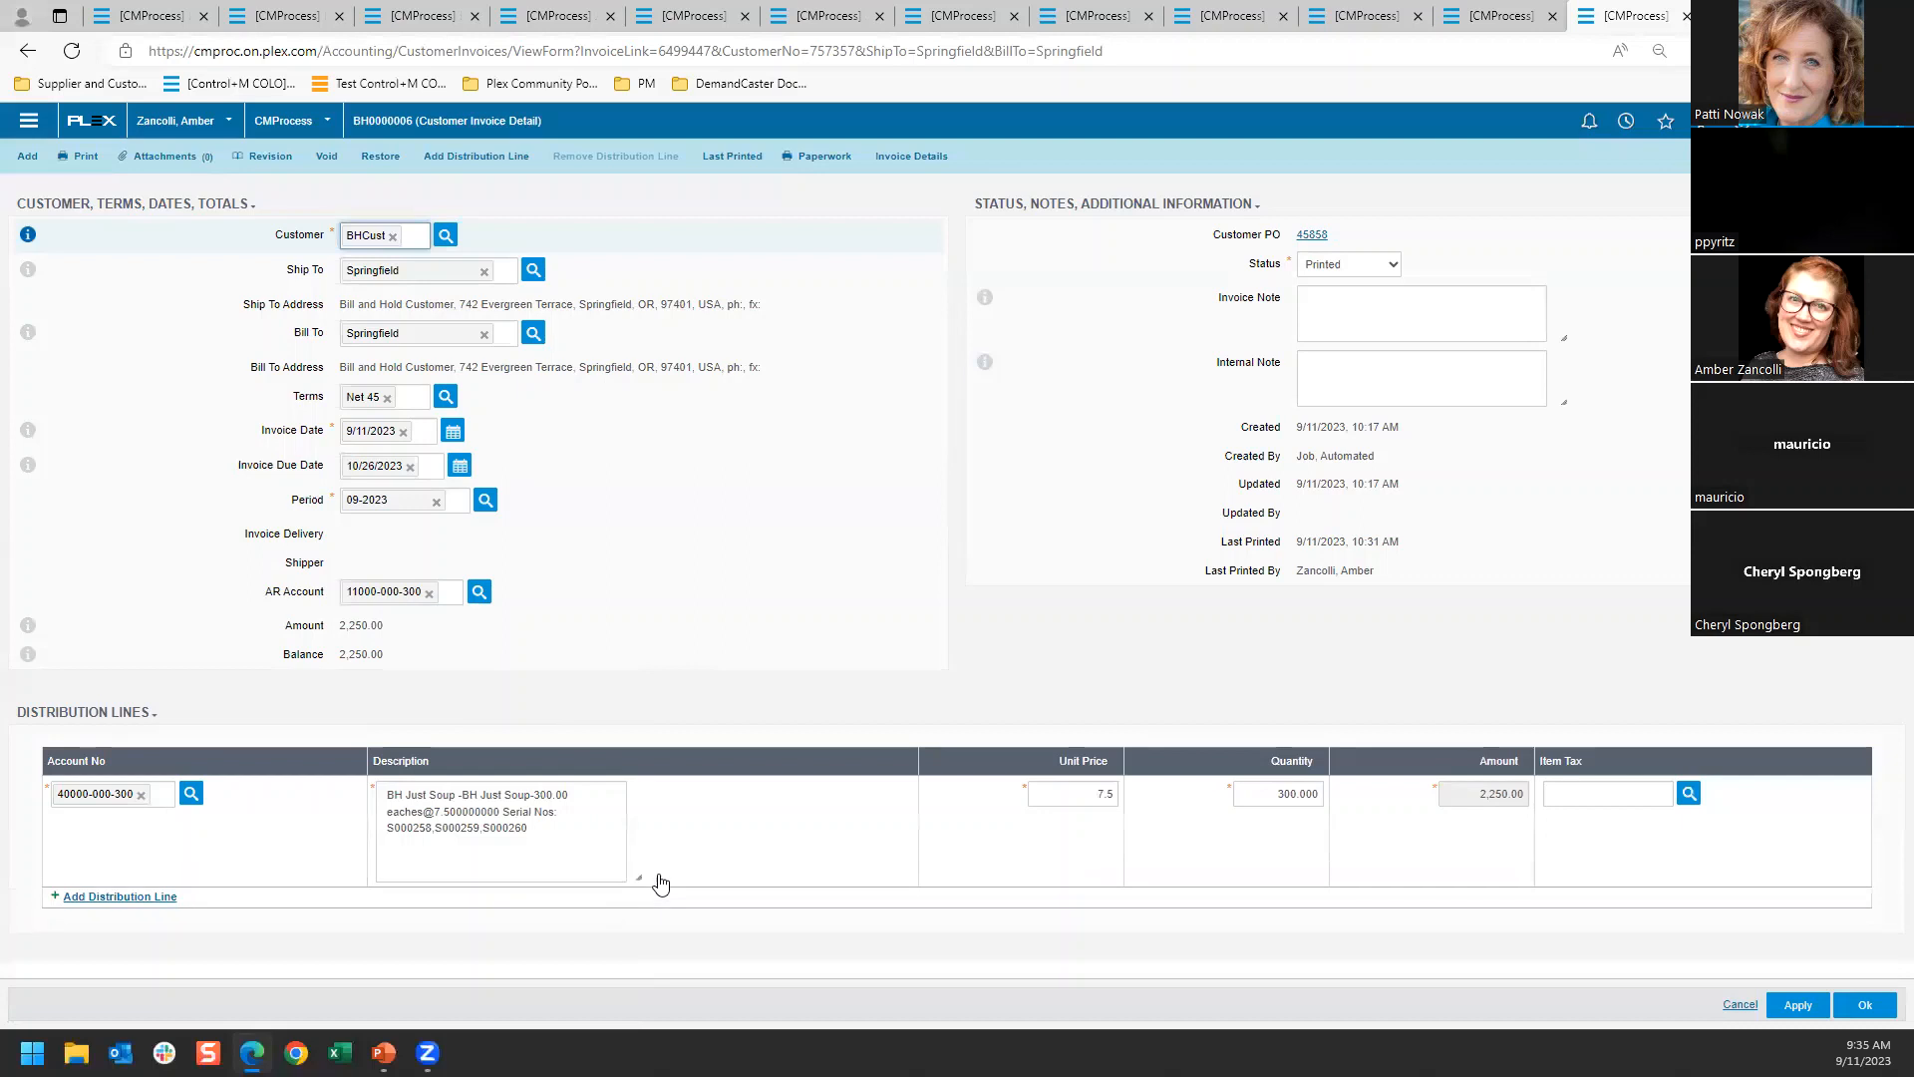
{"action": "left_click_drag", "start_coordinate": [538, 836], "coordinate": [386, 828]}
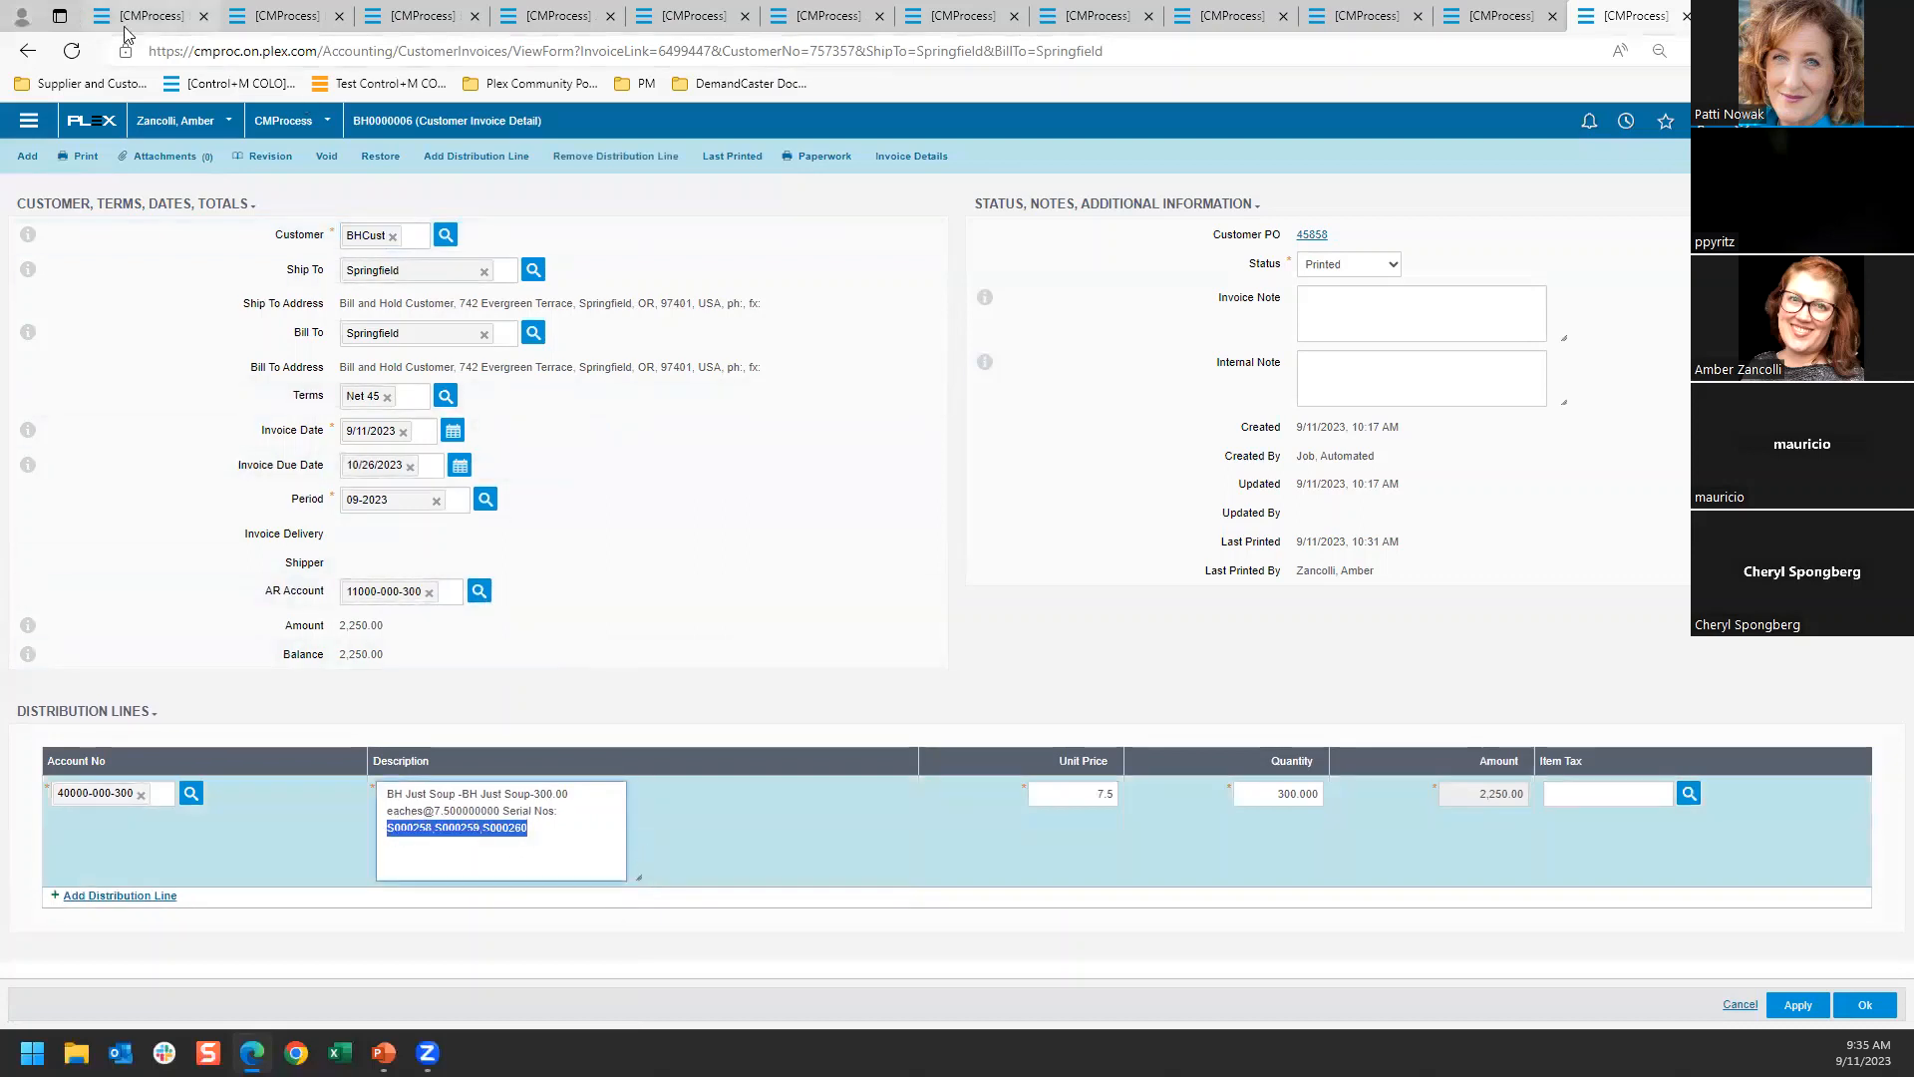
{"action": "left_click", "coordinate": [27, 51]}
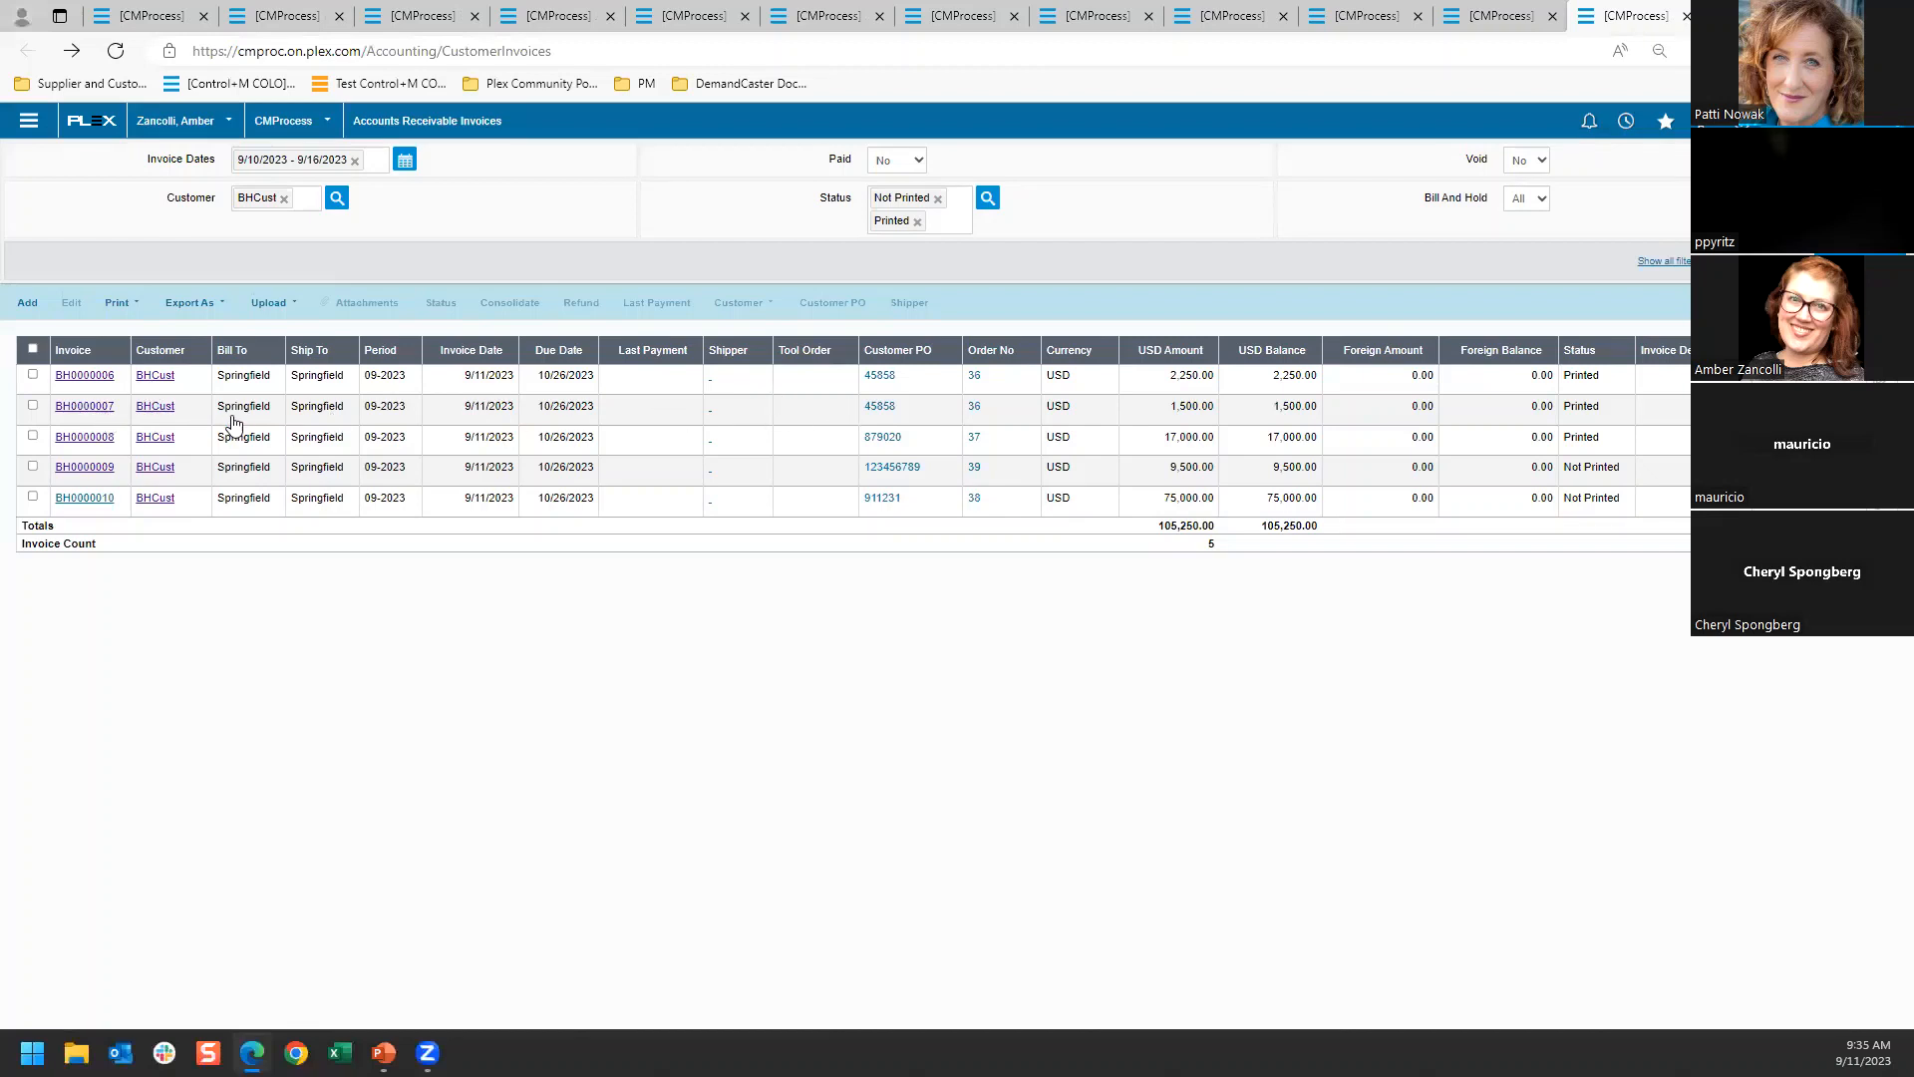
{"action": "left_click", "coordinate": [90, 407]}
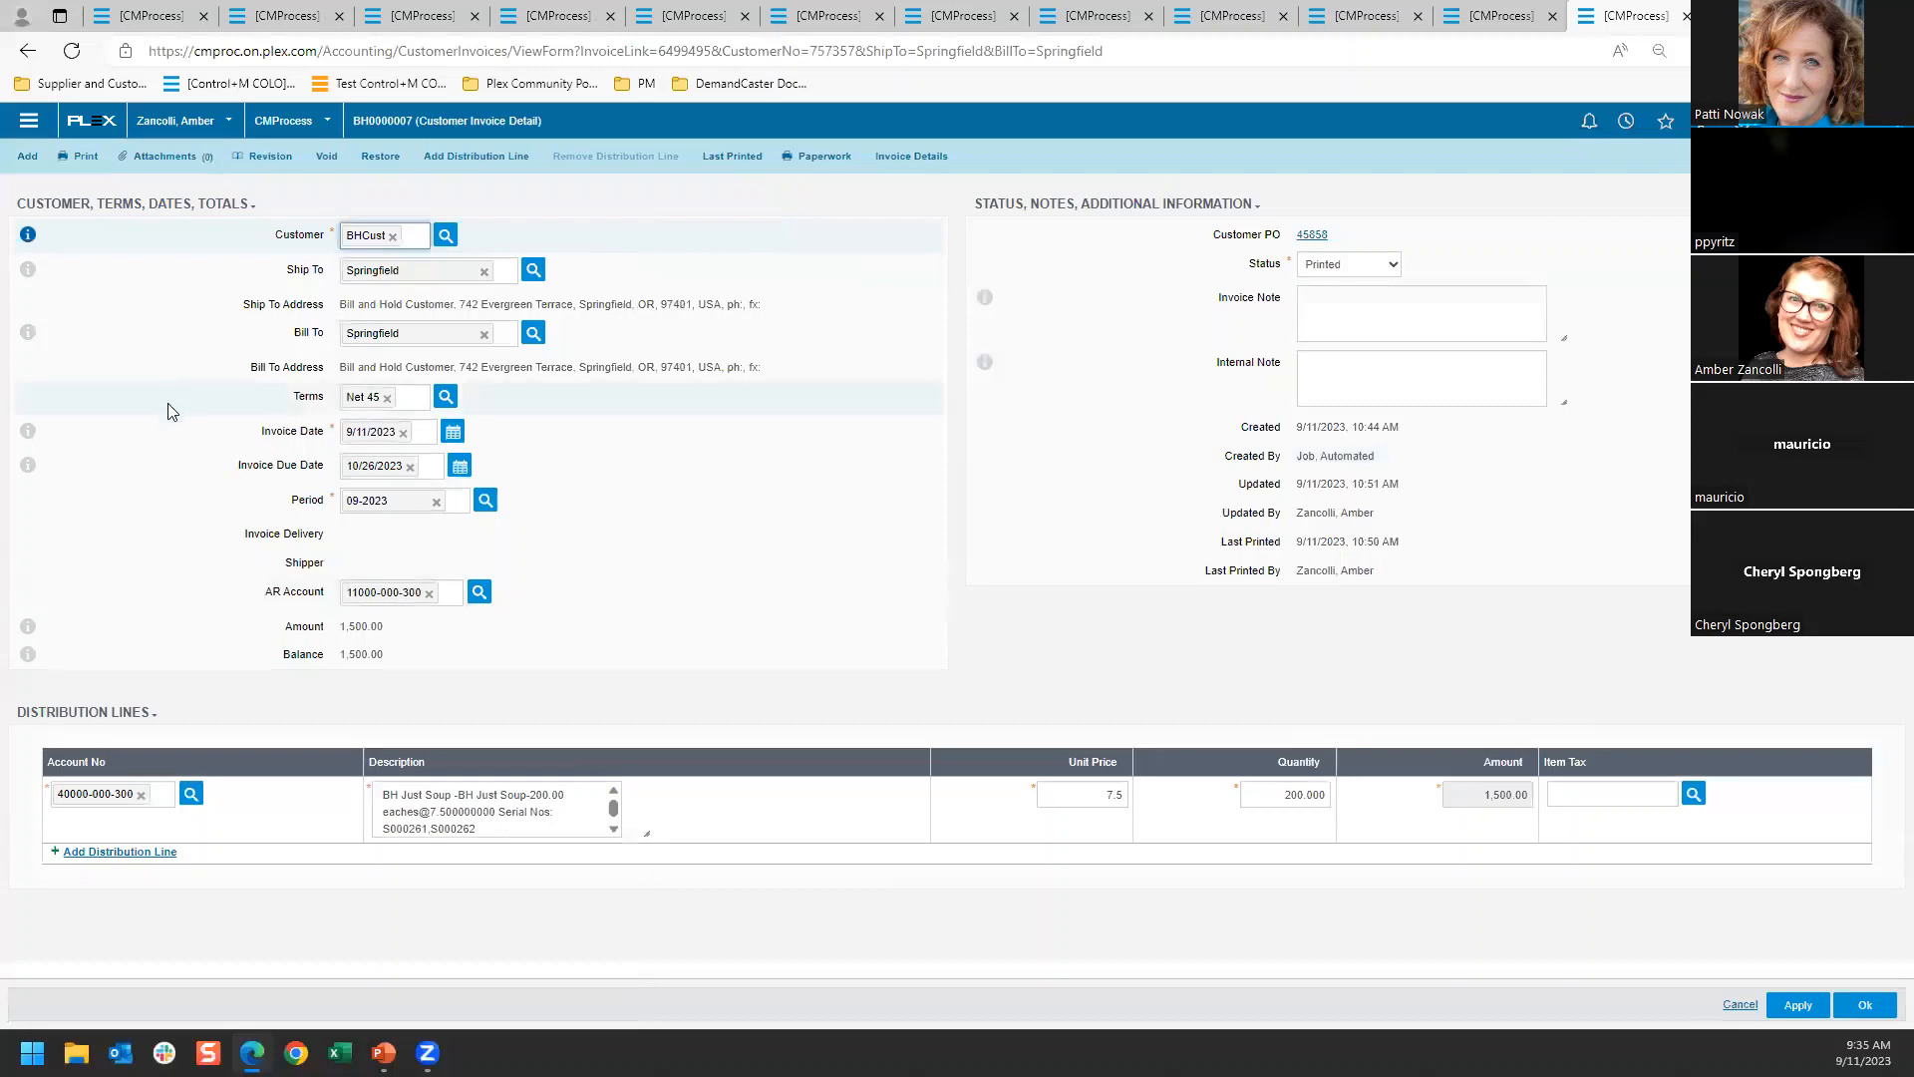
{"action": "left_click", "coordinate": [28, 52]}
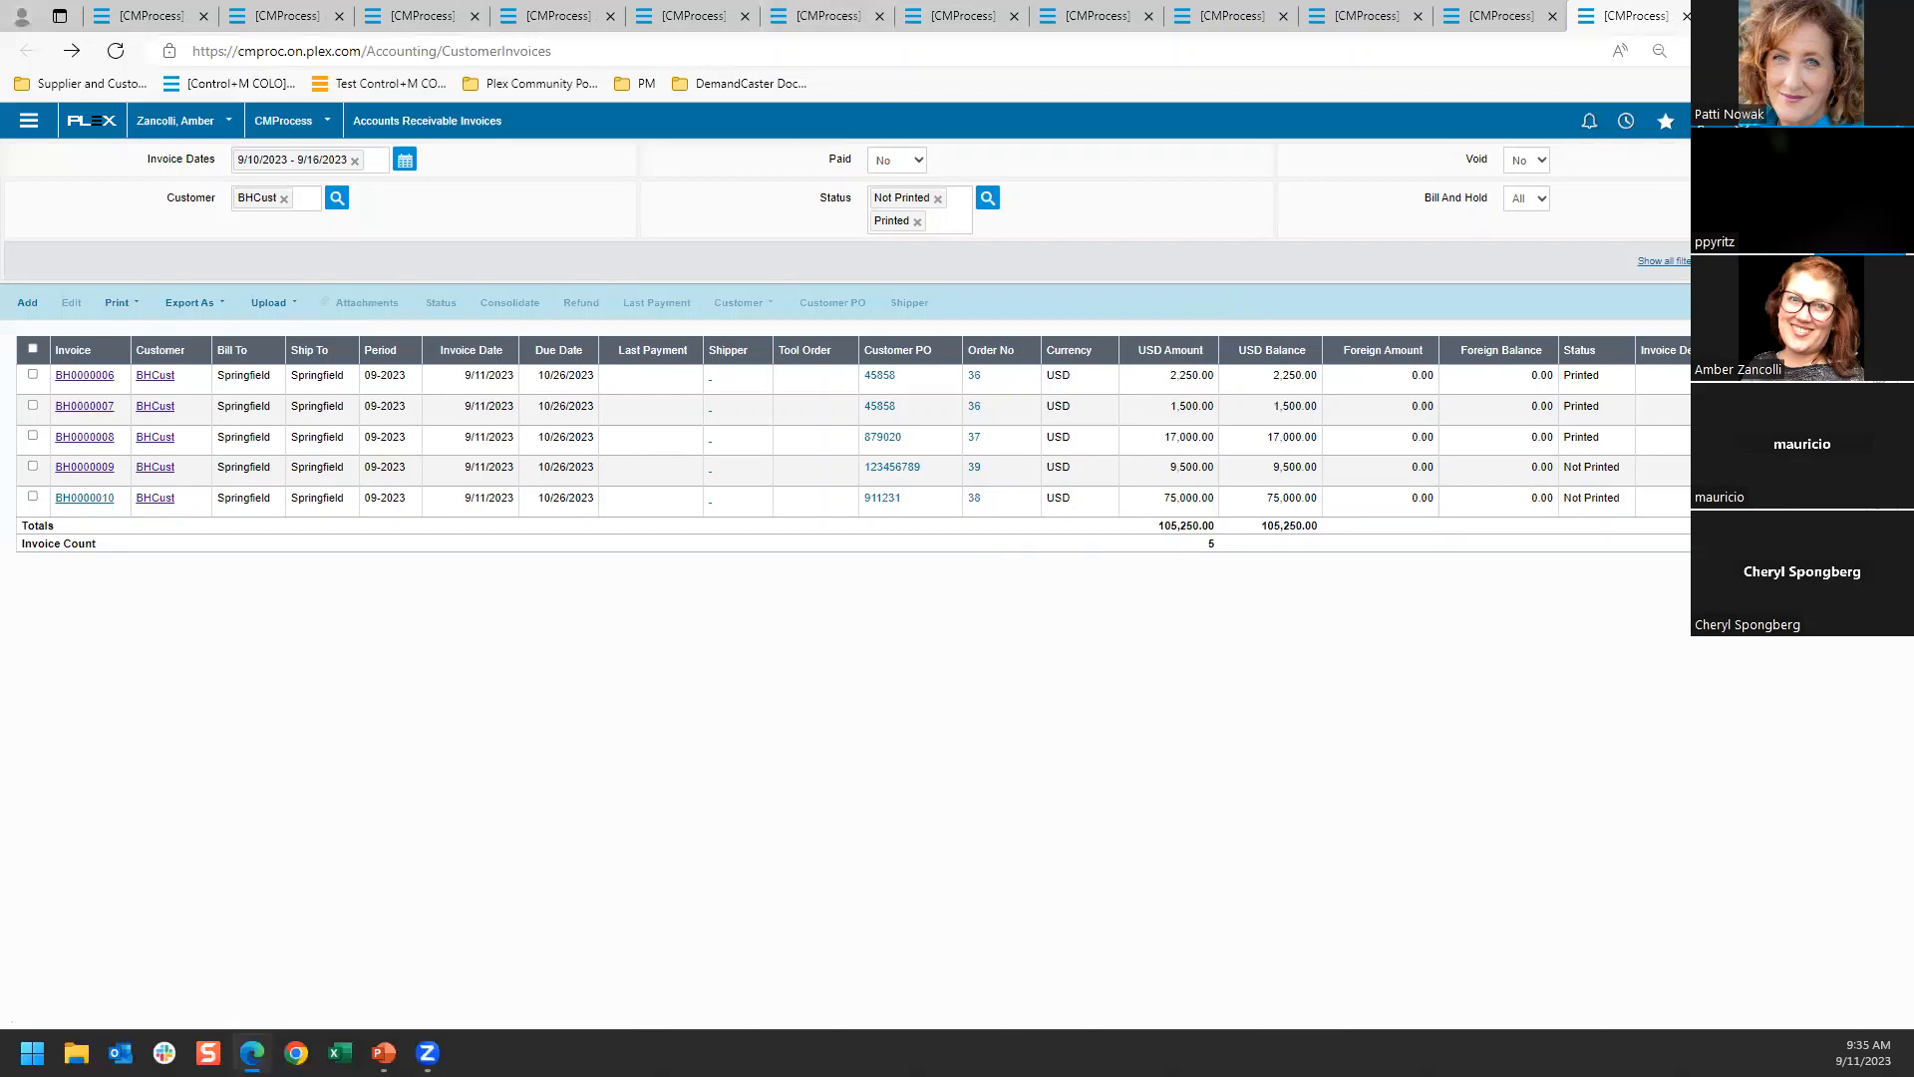
Switch to the PowerPoint slide show and advance to the Troubleshooting Tips slide
{"action": "key", "text": "super"}
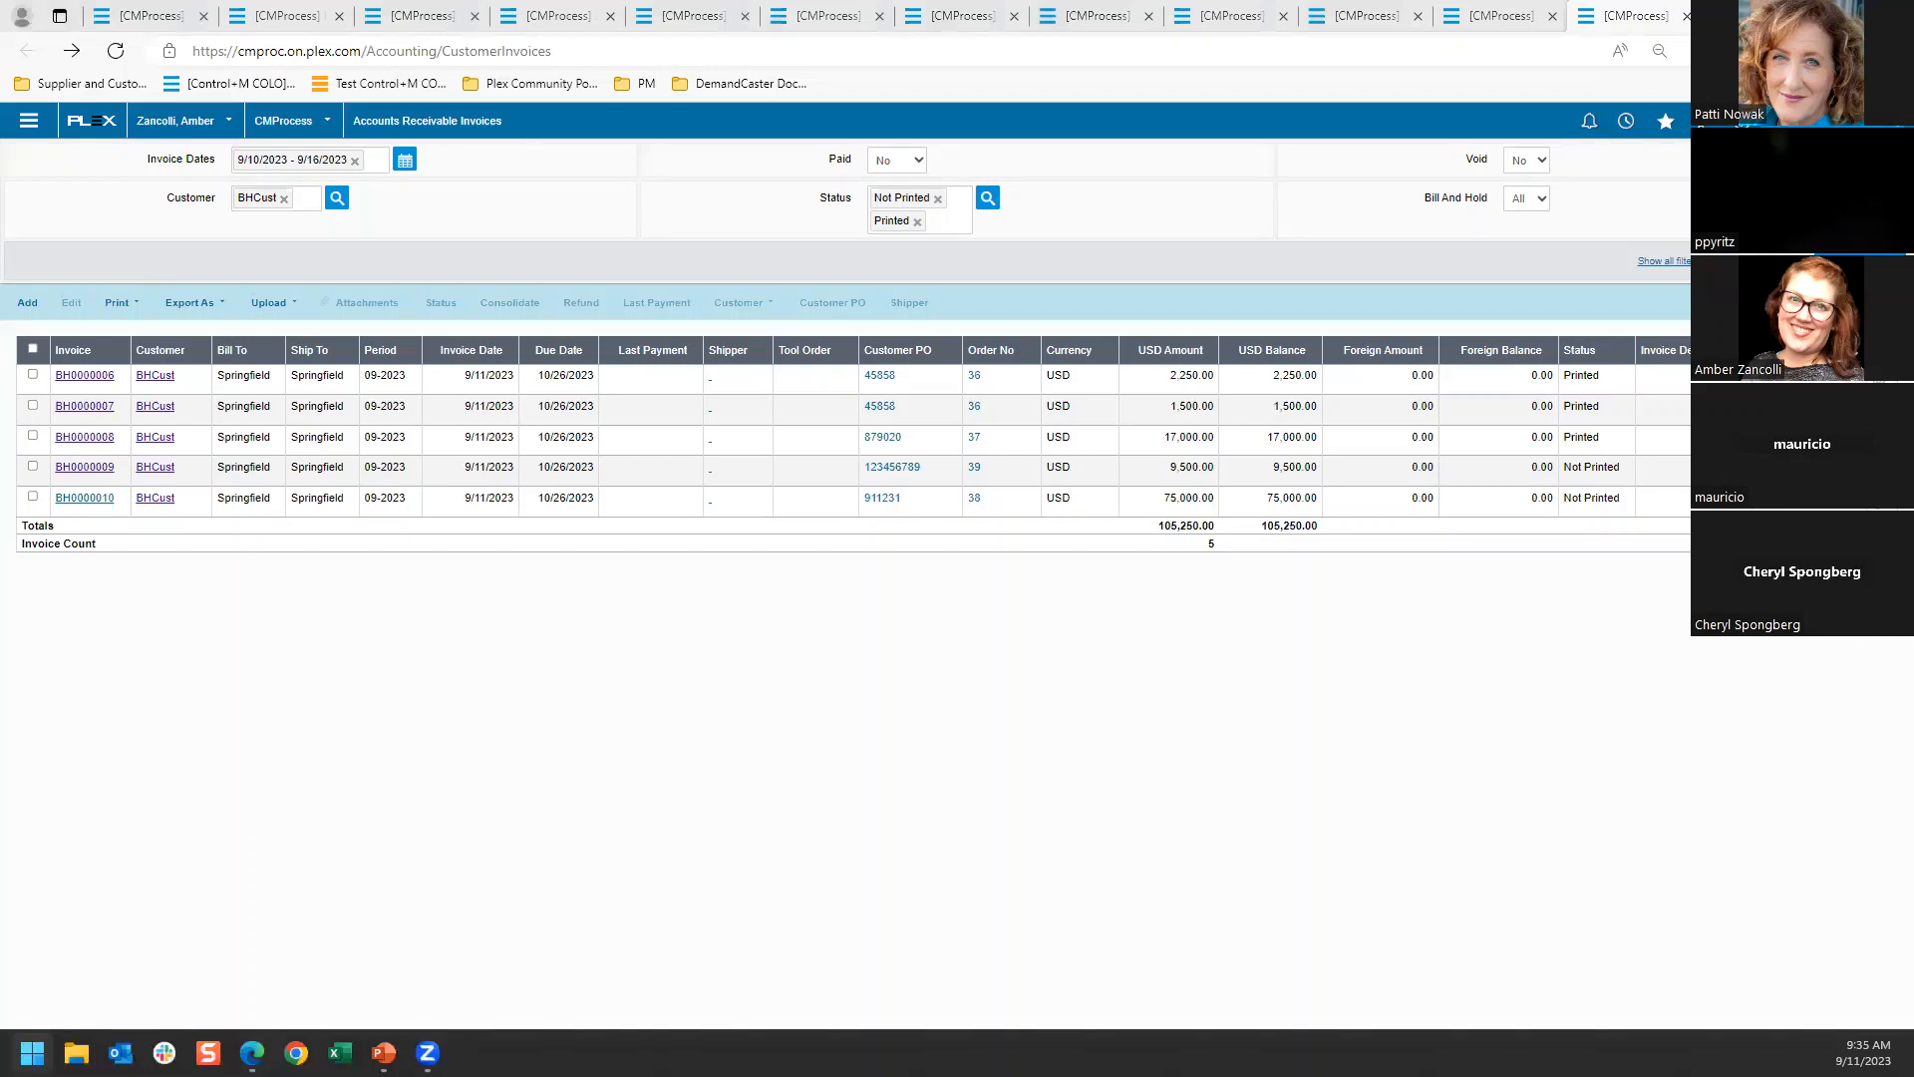
{"action": "key", "text": "alt+Tab"}
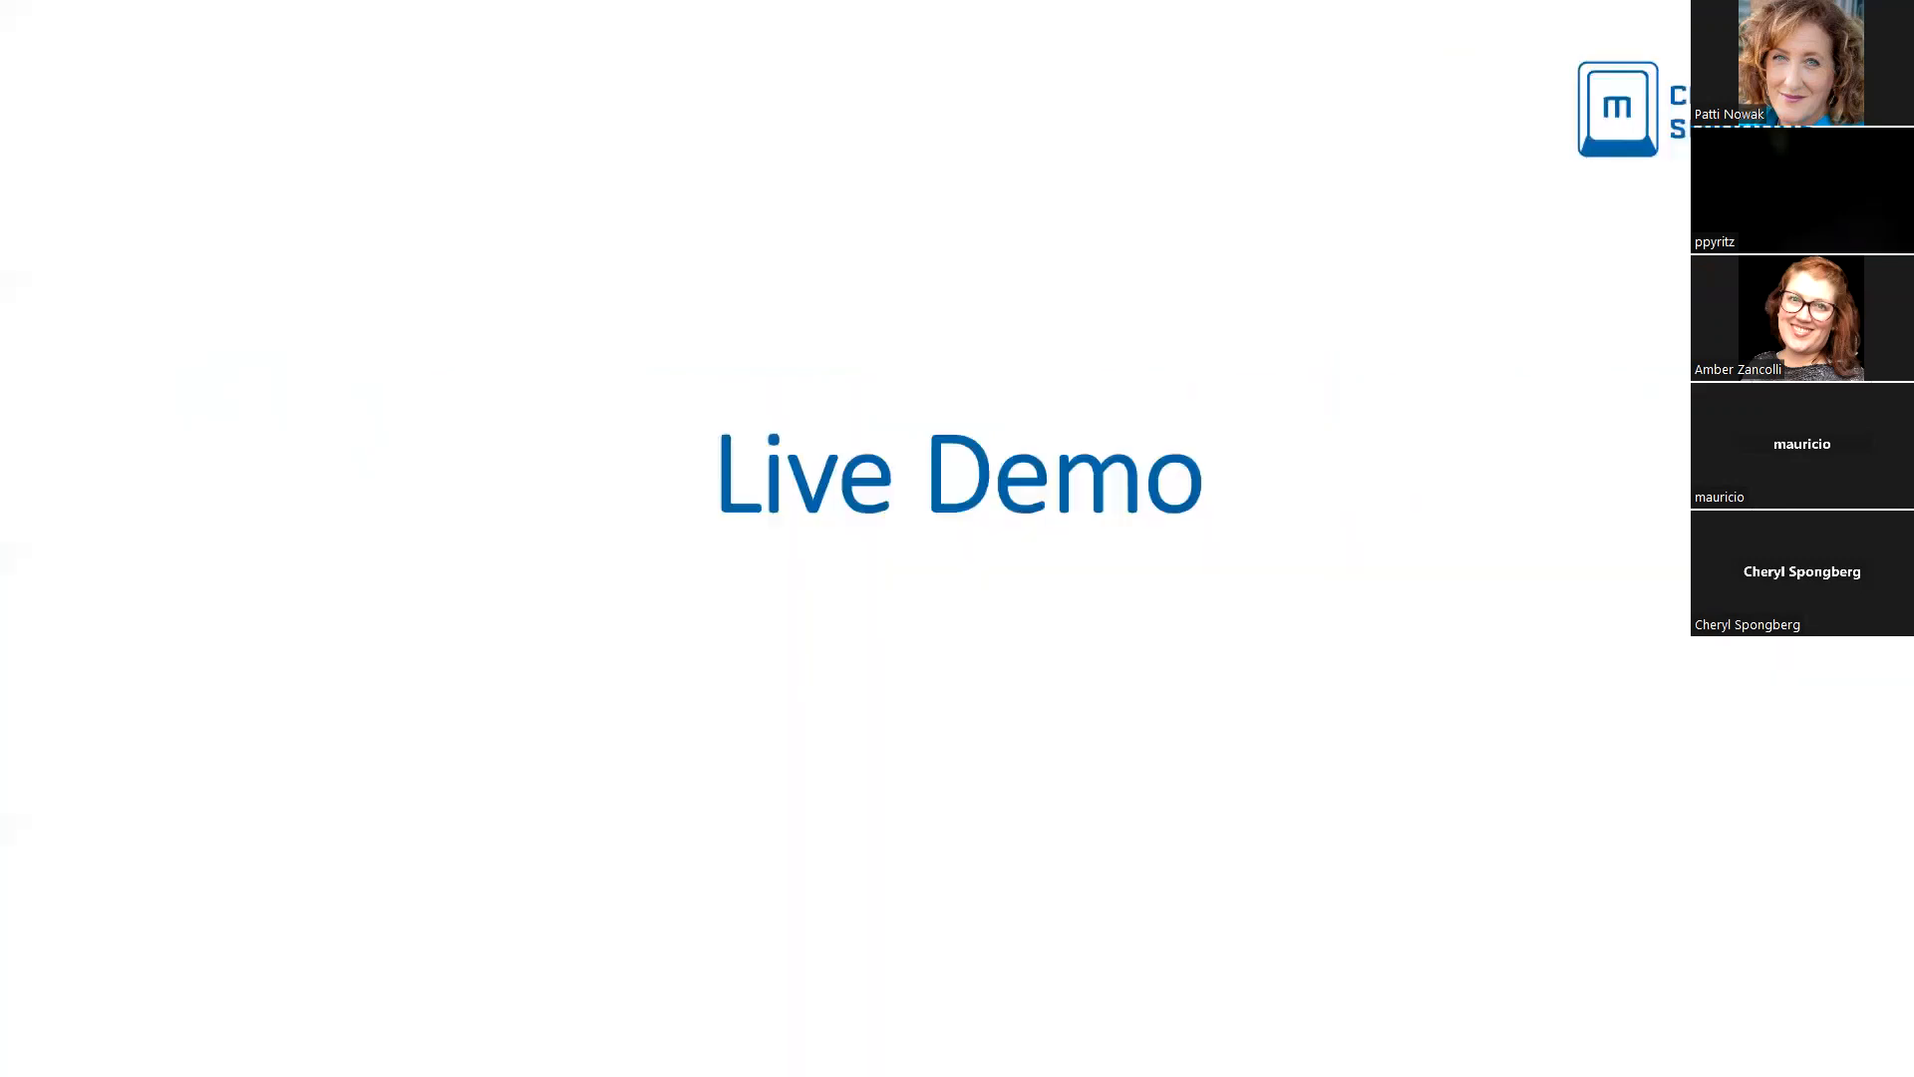
{"action": "key", "text": "Right"}
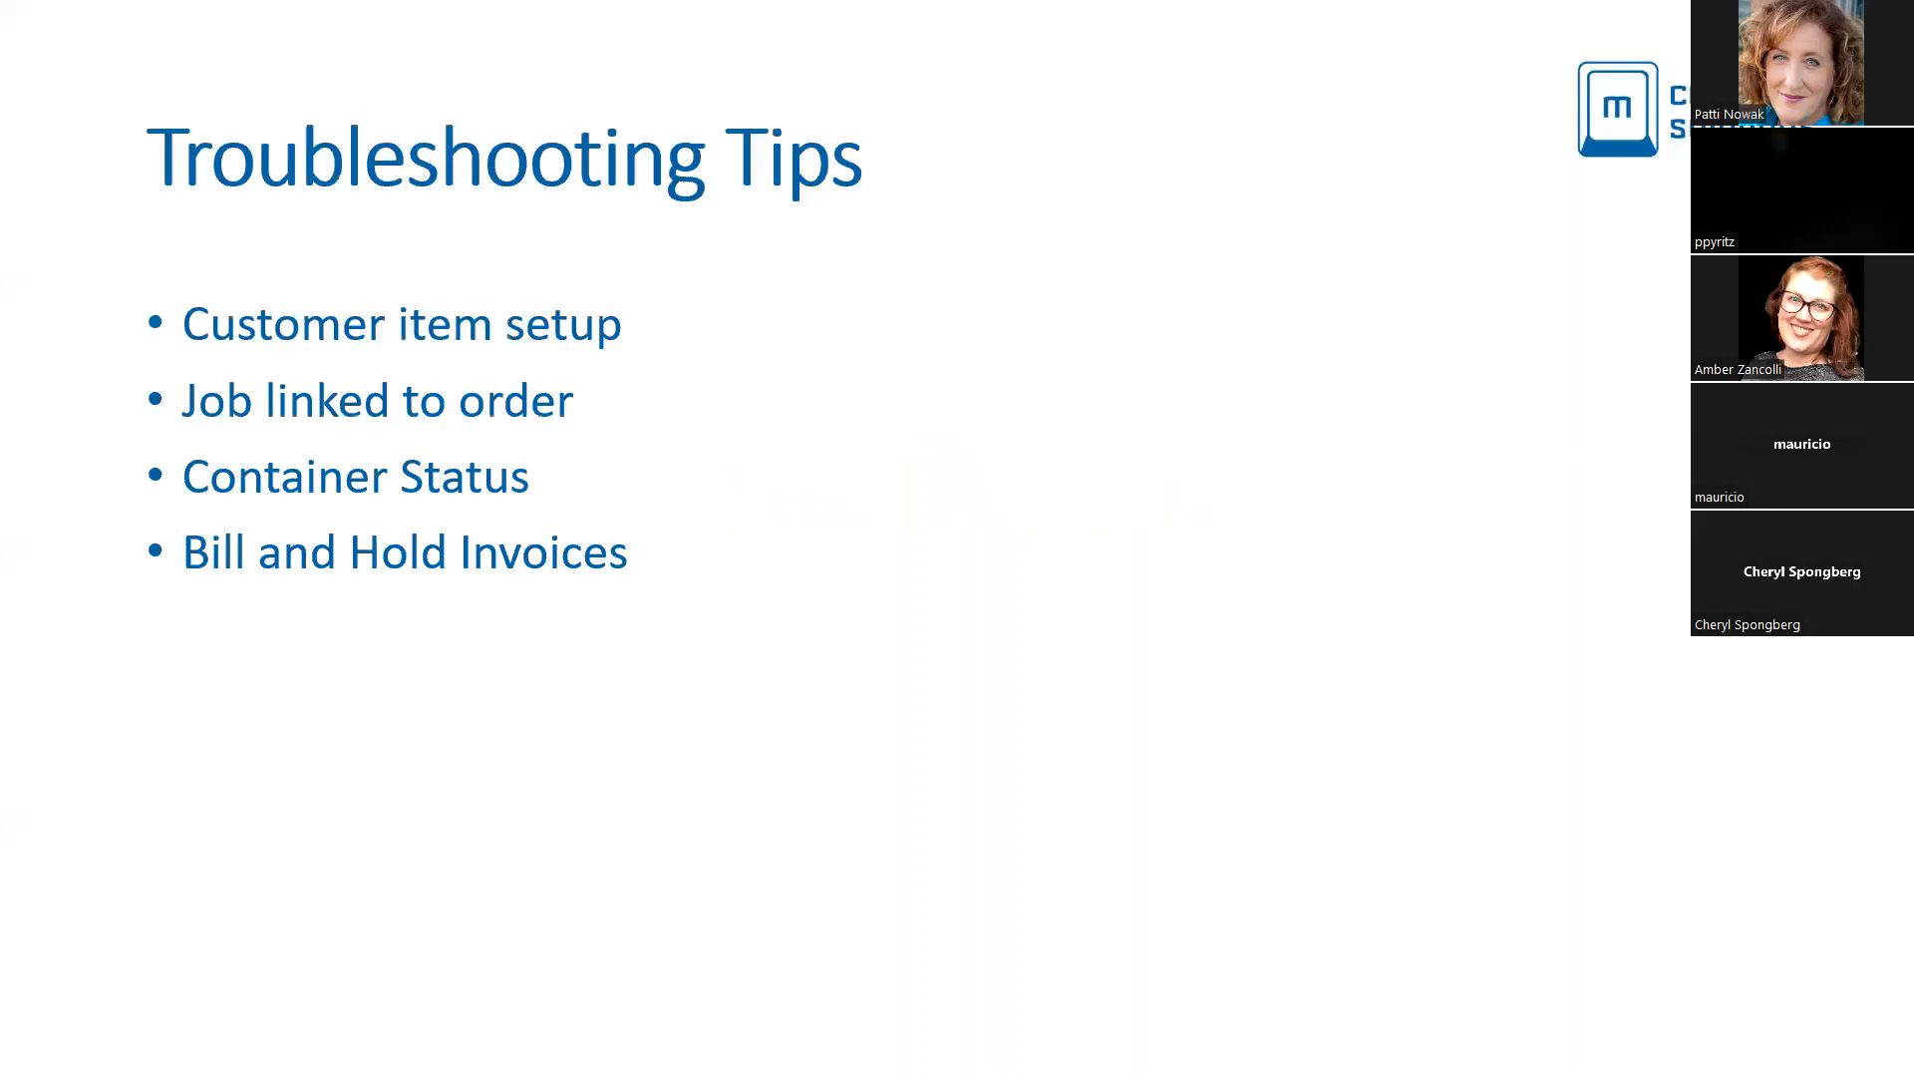